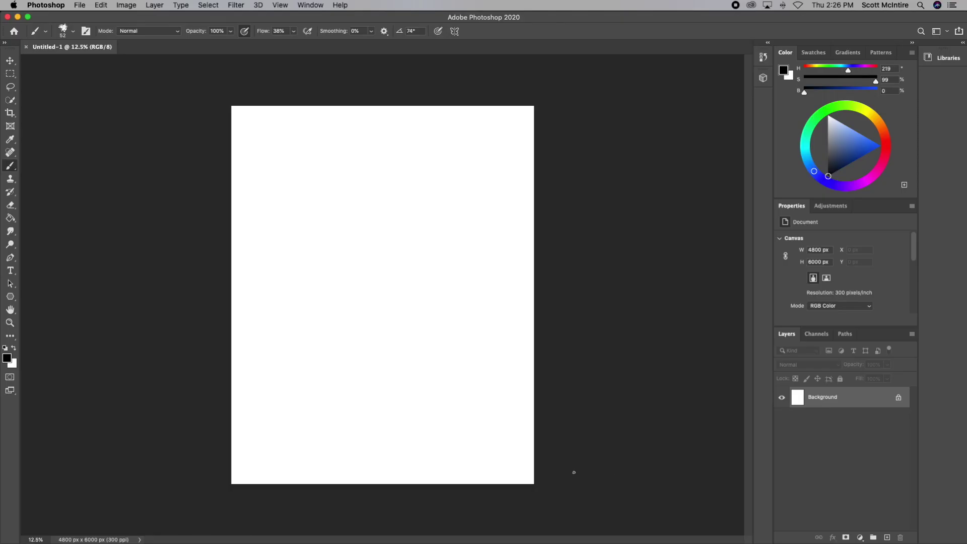
Step: Fill the canvas blue-gray, add a sketch layer, and rough out the face oval
key("ctrl+shift+n")
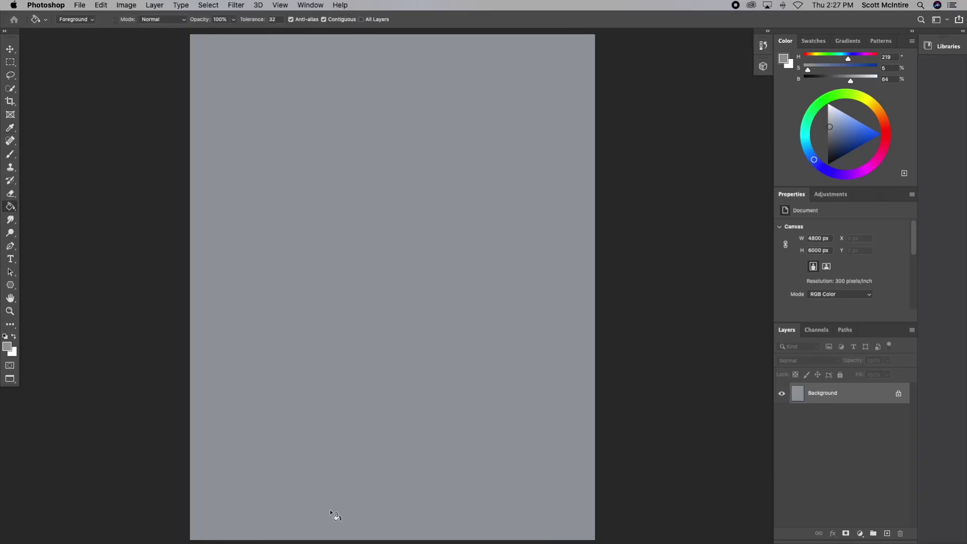
key("b")
left_click_drag(329, 169, 322, 219)
left_click_drag(411, 216, 393, 347)
mouse_move(315, 232)
left_mouse_down()
mouse_move(301, 169)
mouse_move(471, 181)
left_mouse_up()
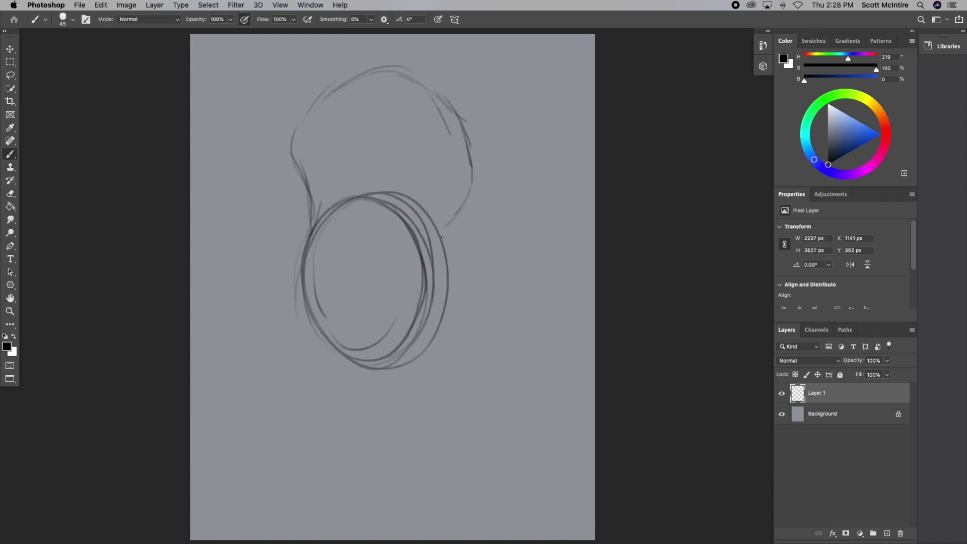
Step: Sketch the cranium outline, face centre guide lines, jaw curve and a line under the nose
left_click_drag(463, 121, 444, 297)
left_click_drag(312, 272, 421, 258)
left_click_drag(349, 240, 362, 353)
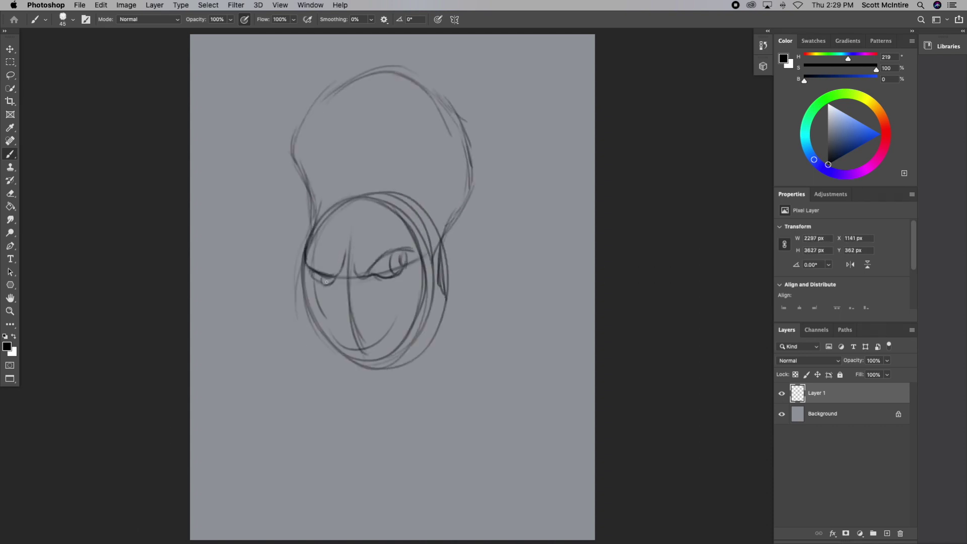
left_click_drag(390, 275, 392, 257)
mouse_move(335, 284)
left_mouse_down()
mouse_move(378, 348)
mouse_move(426, 302)
mouse_move(365, 279)
left_mouse_up()
Step: Sketch the left cheek, chin curves, brow curves and crest lines on the cranium
left_click_drag(325, 292, 333, 345)
left_click_drag(305, 269, 328, 341)
mouse_move(348, 236)
left_mouse_down()
mouse_move(335, 212)
mouse_move(414, 206)
left_mouse_up()
left_click_drag(372, 78, 363, 191)
mouse_move(444, 126)
left_mouse_down()
mouse_move(413, 197)
mouse_move(428, 246)
mouse_move(401, 314)
mouse_move(418, 298)
left_mouse_up()
Step: Add a right ear loop, the face's right contour, a pointed chin and hooked left tentacles
left_click_drag(433, 234, 423, 316)
left_click_drag(431, 274, 376, 347)
mouse_move(453, 217)
left_mouse_down()
mouse_move(429, 335)
mouse_move(352, 388)
left_mouse_up()
left_click_drag(428, 327, 347, 385)
left_click_drag(313, 304, 357, 386)
mouse_move(301, 262)
left_mouse_down()
mouse_move(280, 319)
mouse_move(298, 388)
mouse_move(325, 351)
left_mouse_up()
Step: Sketch the neck, shoulders, collar and chest lines, plus a tentacle beside the neck
left_click_drag(445, 233, 450, 438)
key("ctrl+z")
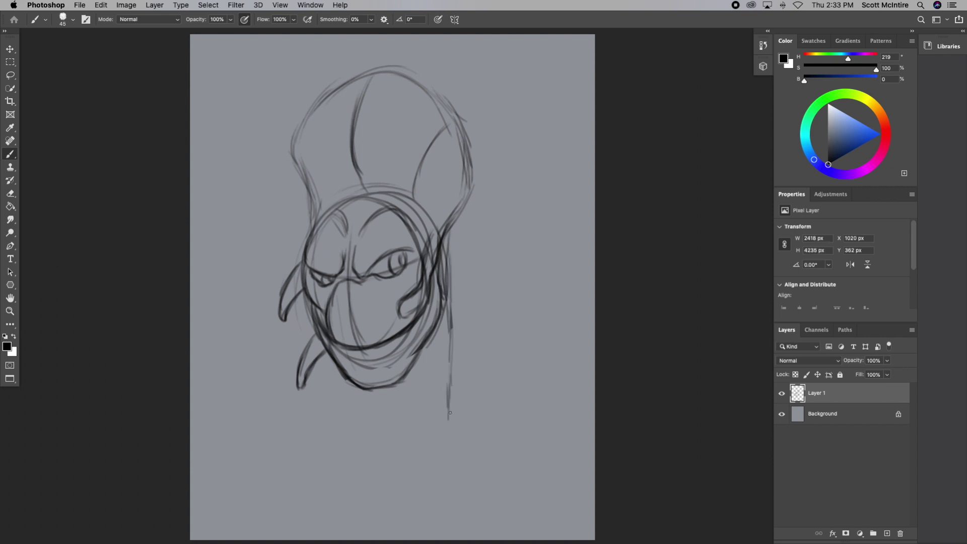
left_click_drag(450, 348, 498, 502)
left_click_drag(344, 380, 237, 524)
left_click_drag(416, 373, 360, 456)
left_click_drag(436, 433, 353, 518)
left_click_drag(318, 451, 345, 518)
left_click_drag(406, 388, 362, 461)
left_click_drag(447, 423, 440, 281)
mouse_move(422, 432)
left_mouse_down()
mouse_move(439, 323)
mouse_move(493, 393)
left_mouse_up()
left_click_drag(473, 320, 490, 410)
Step: Draw a large tentacle ear on the right side of the head
mouse_move(469, 151)
left_mouse_down()
mouse_move(483, 232)
mouse_move(514, 302)
left_mouse_up()
left_click_drag(533, 282, 514, 326)
left_click_drag(486, 227, 534, 280)
left_click_drag(478, 259, 511, 305)
left_click_drag(503, 272, 519, 323)
left_click_drag(509, 254, 529, 327)
left_click(101, 5)
Step: Scale, move and rotate parts of the sketch with Free Transform
left_click(121, 225)
mouse_move(398, 202)
left_mouse_down()
mouse_move(439, 272)
mouse_move(267, 76)
left_mouse_up()
key("Return")
left_click(101, 5)
left_click(121, 225)
left_click_drag(119, 270, 12, 302)
left_click(101, 5)
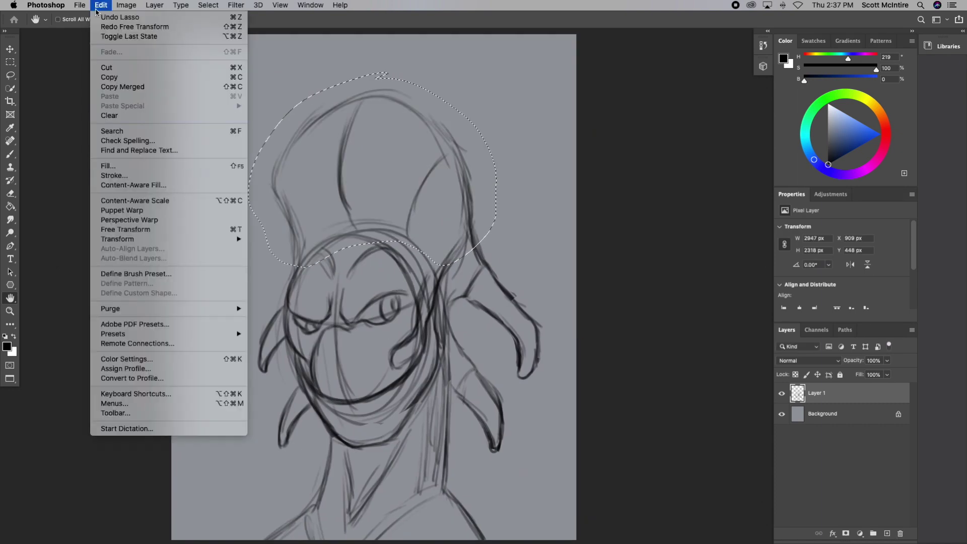
left_click(121, 225)
key("Return")
Step: Redraw the cranium outline, including its right side, with the Brush
key("b")
mouse_move(282, 136)
left_mouse_down()
mouse_move(294, 272)
mouse_move(312, 333)
left_mouse_up()
left_click_drag(304, 282, 366, 249)
left_click_drag(367, 96, 460, 136)
left_click_drag(464, 141, 478, 282)
key("ctrl+z")
mouse_move(448, 176)
left_mouse_down()
mouse_move(442, 316)
mouse_move(398, 458)
left_mouse_up()
Step: Redraw the neck and lower jaw, add snout lines, and hatch the right cheek
left_click_drag(307, 418, 426, 418)
left_click_drag(315, 373, 322, 420)
left_click_drag(327, 418, 374, 412)
left_click_drag(327, 390, 358, 385)
mouse_move(332, 403)
left_mouse_down()
mouse_move(367, 398)
mouse_move(416, 370)
left_mouse_up()
left_click_drag(348, 307, 414, 295)
Step: Redraw the brow hatching across the forehead and add a line above the nose bridge
mouse_move(290, 325)
left_mouse_down()
mouse_move(330, 302)
mouse_move(295, 302)
left_mouse_up()
key("ctrl+z")
left_click_drag(272, 231, 298, 302)
key("ctrl+z")
key("ctrl+z")
mouse_move(284, 262)
left_mouse_down()
mouse_move(292, 312)
mouse_move(381, 239)
left_mouse_up()
left_click_drag(337, 267, 340, 305)
Step: Sketch the head contours, right cheek lines, a dark right brow and head hatching
left_click_drag(332, 107, 359, 236)
mouse_move(443, 139)
left_mouse_down()
mouse_move(411, 242)
mouse_move(441, 290)
left_mouse_up()
left_click_drag(468, 197, 451, 308)
left_click_drag(481, 212, 476, 292)
left_click_drag(453, 323, 475, 391)
mouse_move(338, 316)
left_mouse_down()
mouse_move(385, 327)
mouse_move(407, 320)
left_mouse_up()
left_click_drag(420, 274, 398, 328)
left_click_drag(365, 247, 335, 304)
mouse_move(443, 176)
left_mouse_down()
mouse_move(415, 244)
mouse_move(453, 267)
left_mouse_up()
left_click_drag(598, 358, 599, 333)
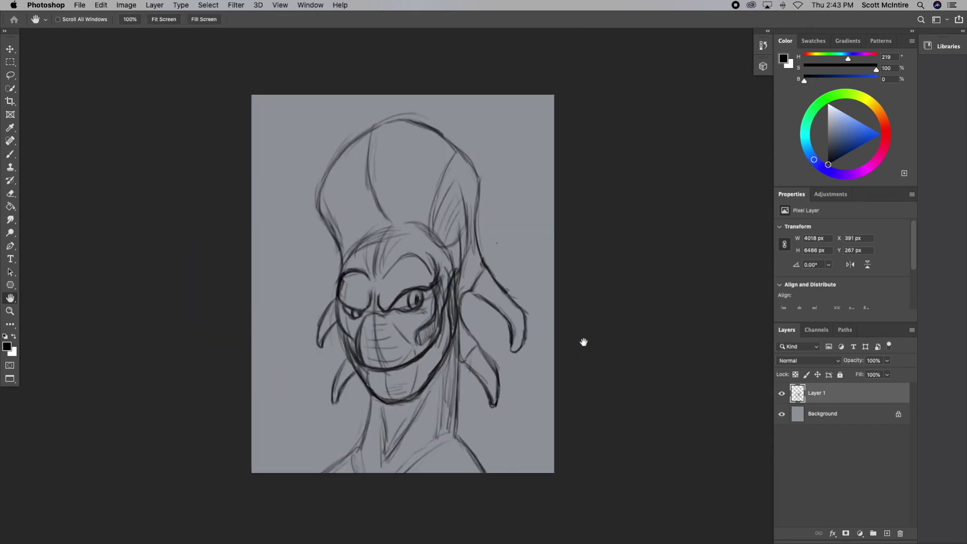
Step: Sketch vertical and diagonal lines down the left side of the neck
left_click_drag(363, 387, 358, 448)
left_click_drag(360, 416, 309, 473)
left_click_drag(363, 388, 359, 438)
left_click_drag(356, 423, 333, 452)
Step: Lasso the whole head and enlarge it slightly with a transform
key("l")
mouse_move(323, 397)
left_mouse_down()
mouse_move(476, 403)
mouse_move(363, 398)
left_mouse_up()
left_click(100, 5)
left_click(159, 230)
left_click_drag(539, 423, 578, 410)
key("Return")
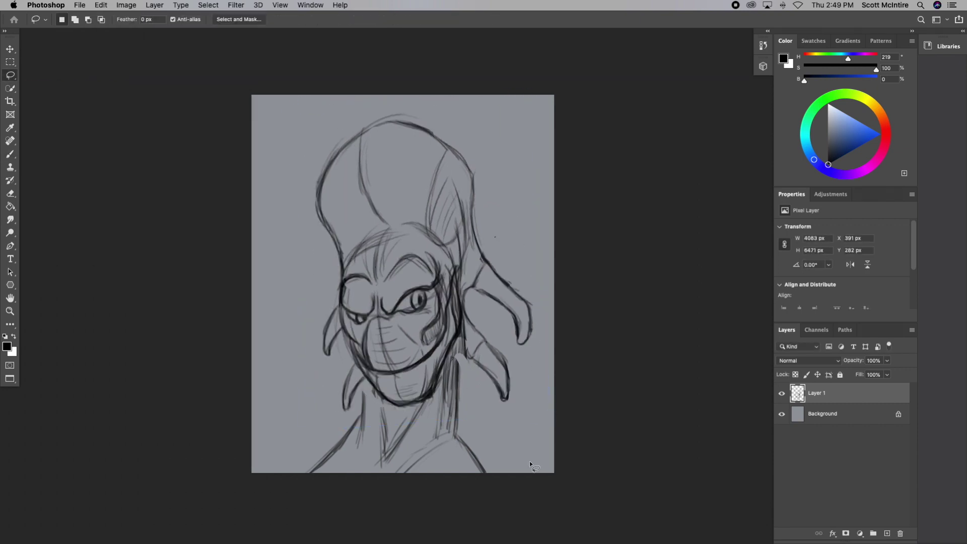
Step: Redraw the neck lines and head-top lines, and hatch the right side of the neck
key("b")
left_click_drag(421, 406, 383, 456)
left_click_drag(378, 395, 348, 466)
left_click_drag(363, 431, 297, 472)
left_click_drag(461, 319, 450, 448)
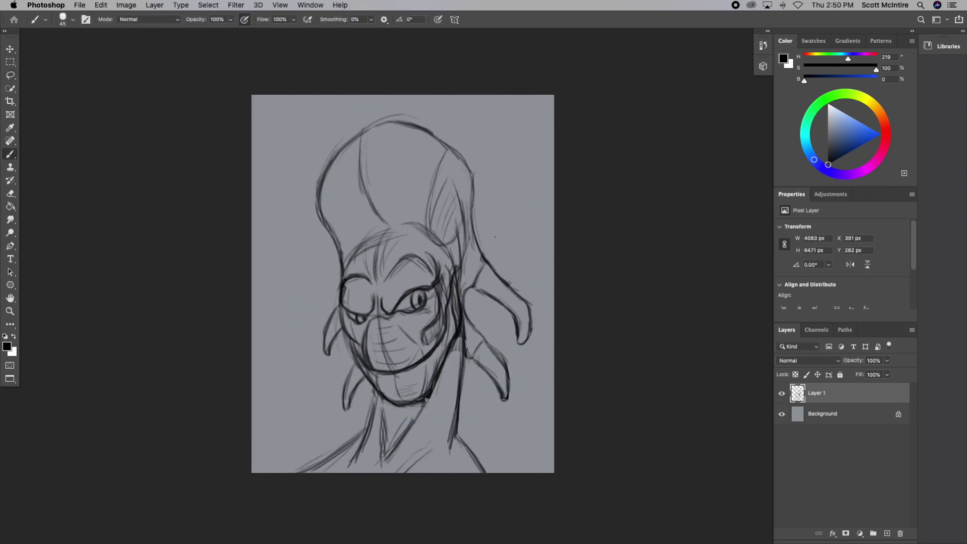
left_click_drag(446, 151, 433, 191)
left_click_drag(363, 128, 385, 222)
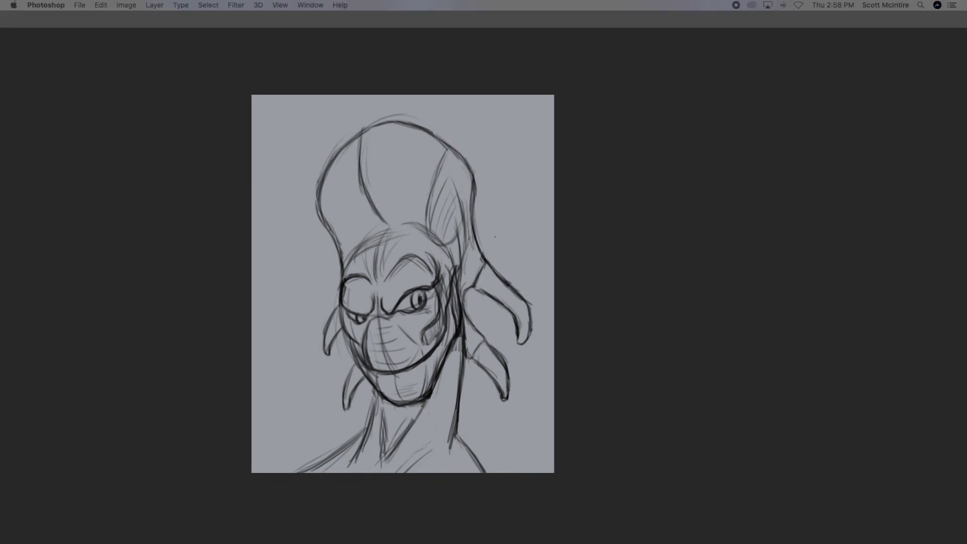
left_click_drag(460, 340, 430, 453)
left_click_drag(456, 319, 450, 340)
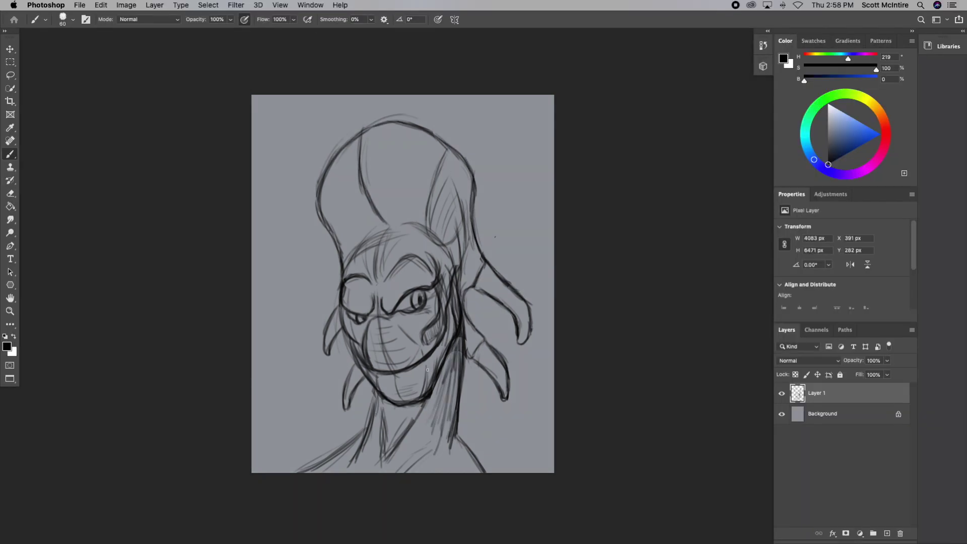
key("Tab")
key("Tab")
Step: Add head strokes and darken the right and left tentacle outlines
left_click_drag(358, 146, 378, 230)
left_click_drag(325, 195, 345, 260)
left_click_drag(473, 232, 524, 302)
left_click_drag(465, 290, 519, 332)
left_click_drag(526, 282, 524, 345)
left_click_drag(479, 360, 501, 380)
left_click_drag(340, 309, 326, 330)
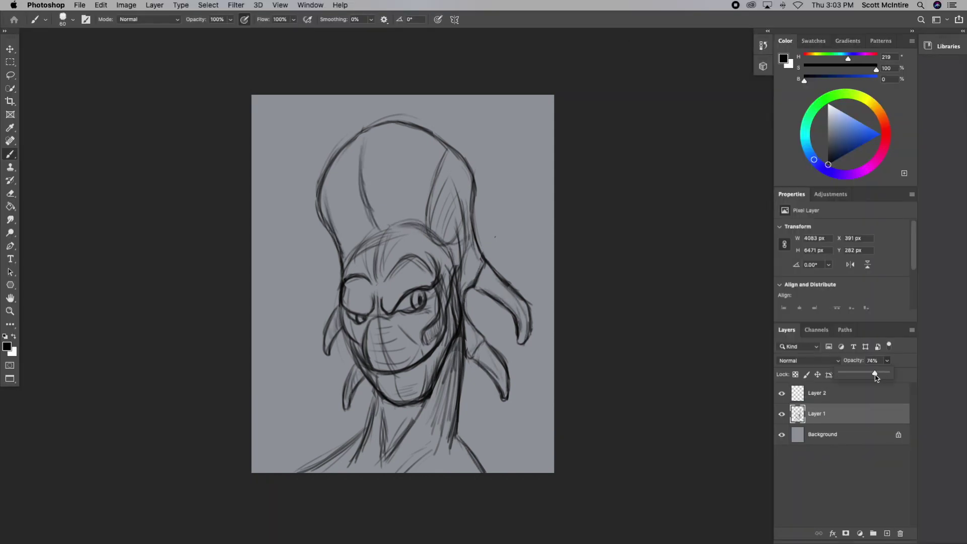
Step: Test a textured brush preset, undo it, then switch to a hard inking brush
left_click(63, 19)
double_click(76, 363)
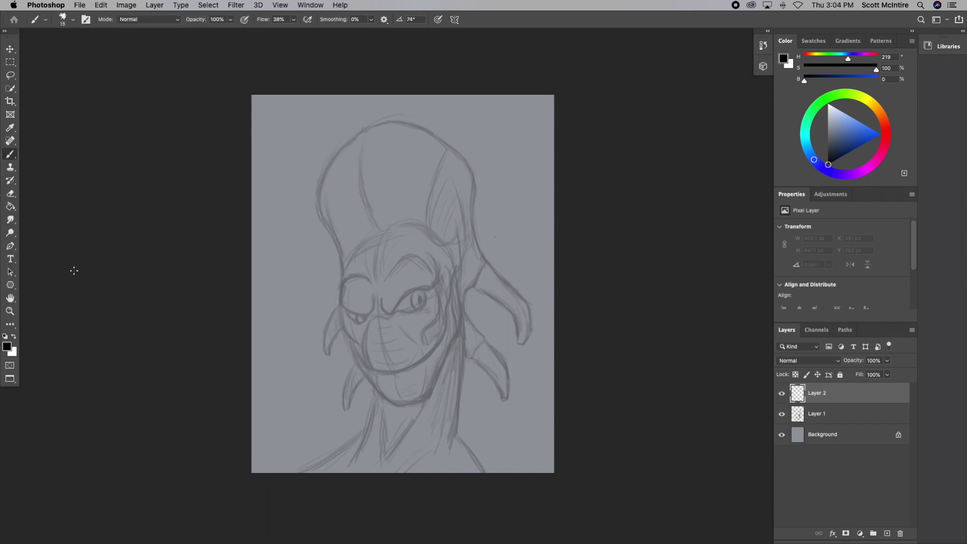
scroll(432, 287, "up", 3)
left_click_drag(358, 242, 396, 231)
key("ctrl+z")
left_click(63, 19)
double_click(76, 364)
Step: Ink the right eye's upper lid, outer-corner lashes, right side and lower lid
mouse_move(293, 303)
left_mouse_down()
mouse_move(409, 229)
mouse_move(294, 303)
left_mouse_up()
mouse_move(378, 255)
left_mouse_down()
mouse_move(382, 274)
mouse_move(302, 302)
left_mouse_up()
key("ctrl+z")
key("ctrl+z")
key("ctrl+z")
mouse_move(388, 237)
left_mouse_down()
mouse_move(339, 257)
mouse_move(299, 302)
left_mouse_up()
left_click_drag(398, 242, 383, 290)
key("ctrl+z")
key("ctrl+z")
left_click_drag(396, 231, 310, 301)
mouse_move(388, 235)
left_mouse_down()
mouse_move(432, 201)
mouse_move(382, 291)
left_mouse_up()
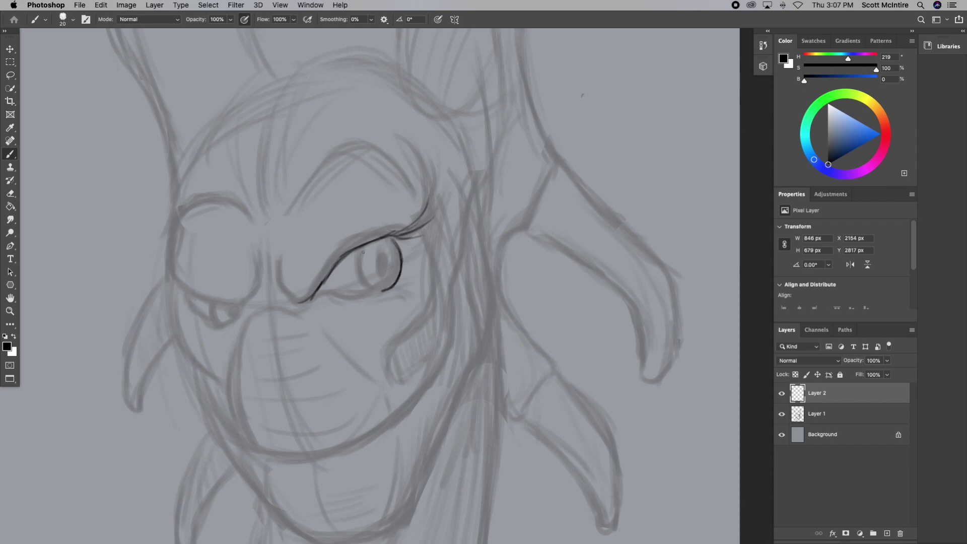
left_click_drag(302, 304, 241, 331)
Step: Ink the long right and left cheek curves, the eye's outer curve and a dark pupil
left_click_drag(460, 198, 396, 385)
key("ctrl+z")
mouse_move(401, 336)
left_mouse_down()
mouse_move(461, 196)
mouse_move(396, 385)
left_mouse_up()
left_click_drag(303, 317, 240, 331)
left_click_drag(167, 281, 216, 377)
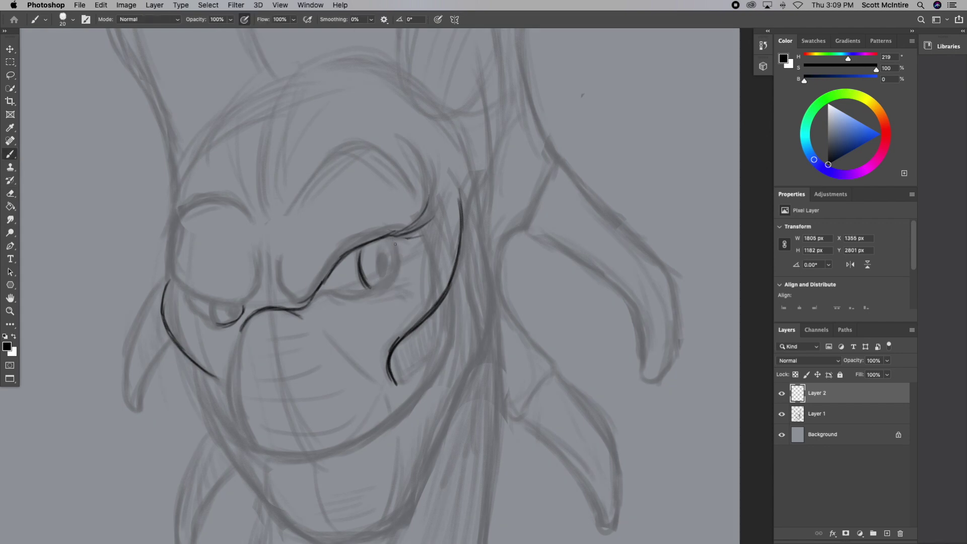
mouse_move(392, 240)
left_mouse_down()
mouse_move(375, 289)
mouse_move(322, 287)
left_mouse_up()
left_click_drag(379, 257, 376, 270)
Step: With a smaller brush, ink the nose, snout hook, long brow line and left cheek curve
key("bracketleft")
key("bracketleft")
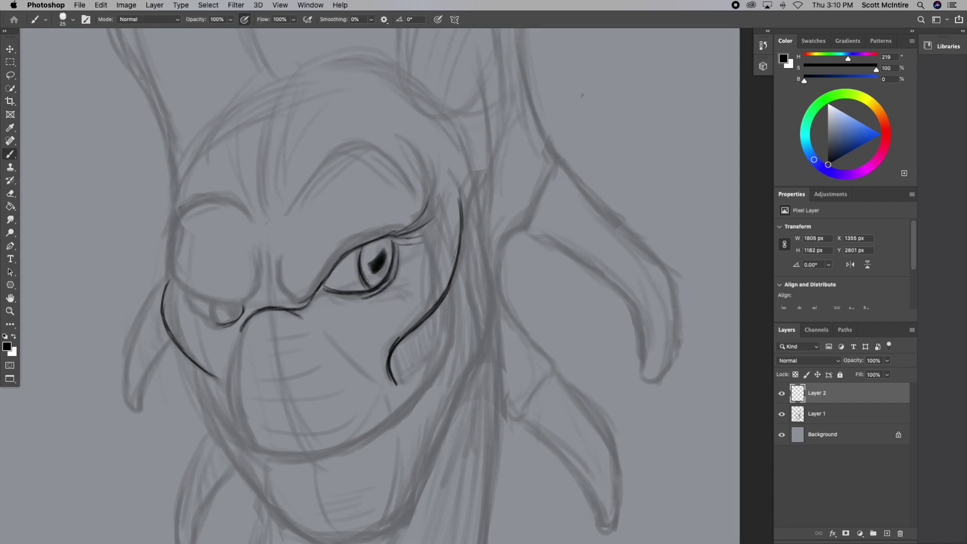
left_click_drag(301, 301, 279, 252)
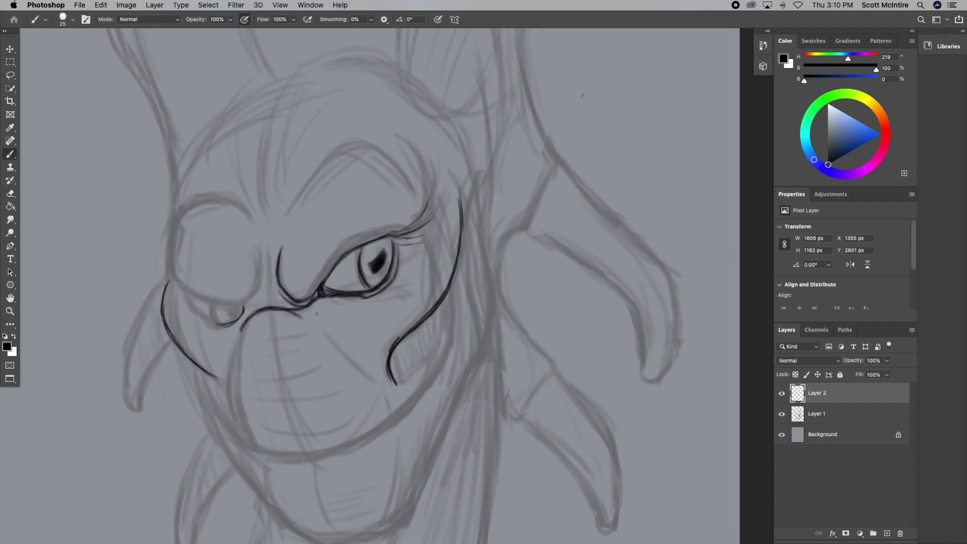
mouse_move(279, 307)
left_mouse_down()
mouse_move(369, 379)
mouse_move(243, 330)
left_mouse_up()
left_click_drag(265, 250, 245, 304)
mouse_move(173, 276)
left_mouse_down()
mouse_move(244, 305)
mouse_move(160, 322)
left_mouse_up()
left_click_drag(194, 314, 244, 312)
key("ctrl+z")
left_click_drag(168, 276, 212, 375)
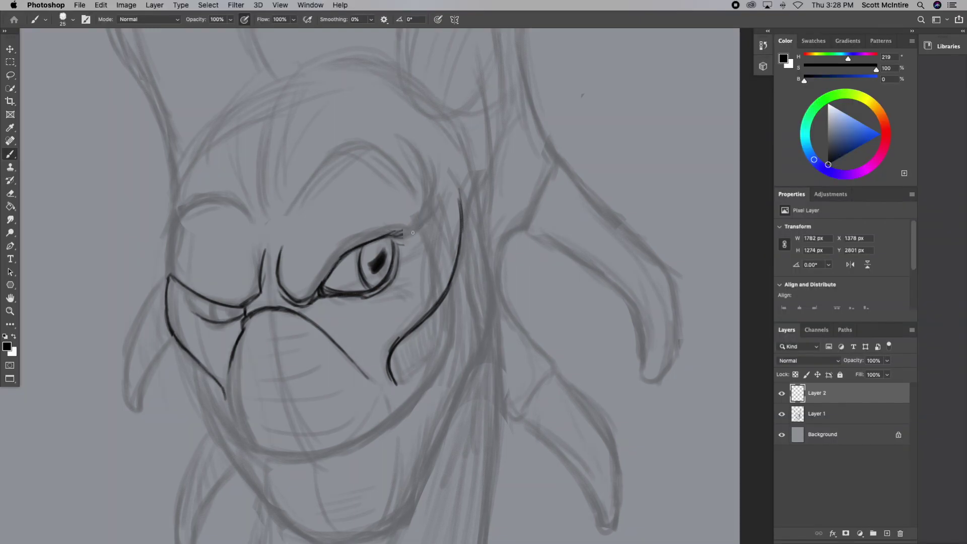
Step: Rework the upper eyelid with a rising curve, thicker lid line and darker outer corner
mouse_move(403, 233)
left_mouse_down()
mouse_move(303, 298)
mouse_move(390, 232)
mouse_move(408, 167)
left_mouse_up()
key("ctrl+z")
key("ctrl+z")
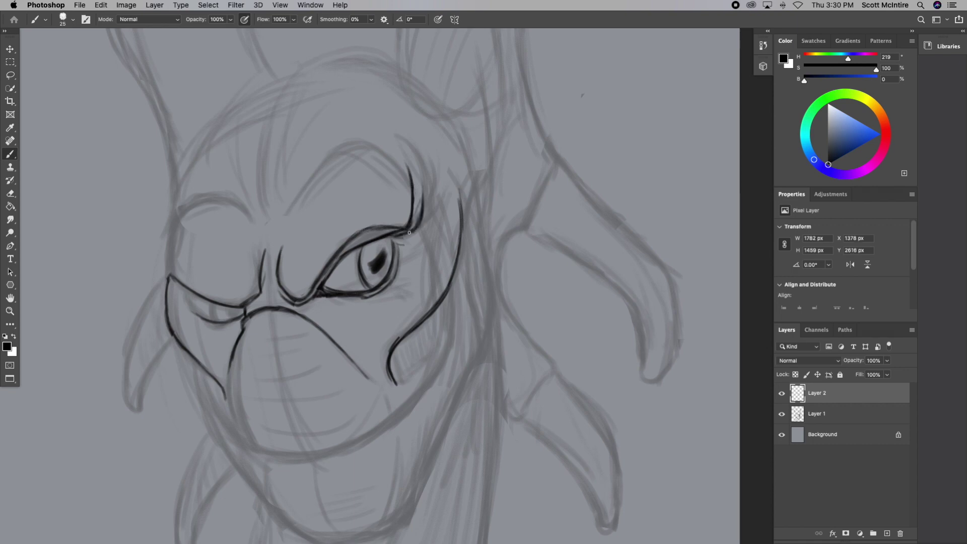
key("ctrl+z")
left_click_drag(398, 235, 422, 161)
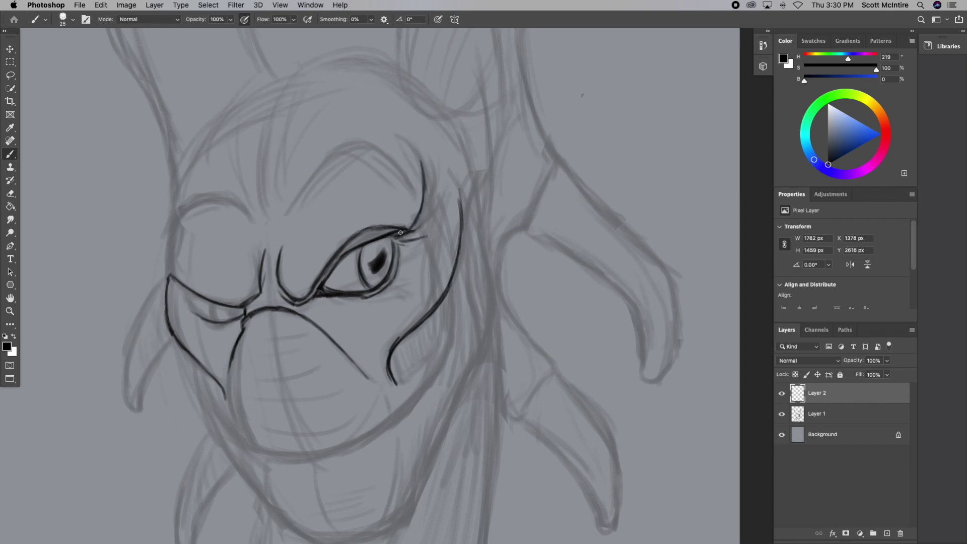
left_click_drag(320, 281, 335, 257)
left_click_drag(399, 244, 429, 198)
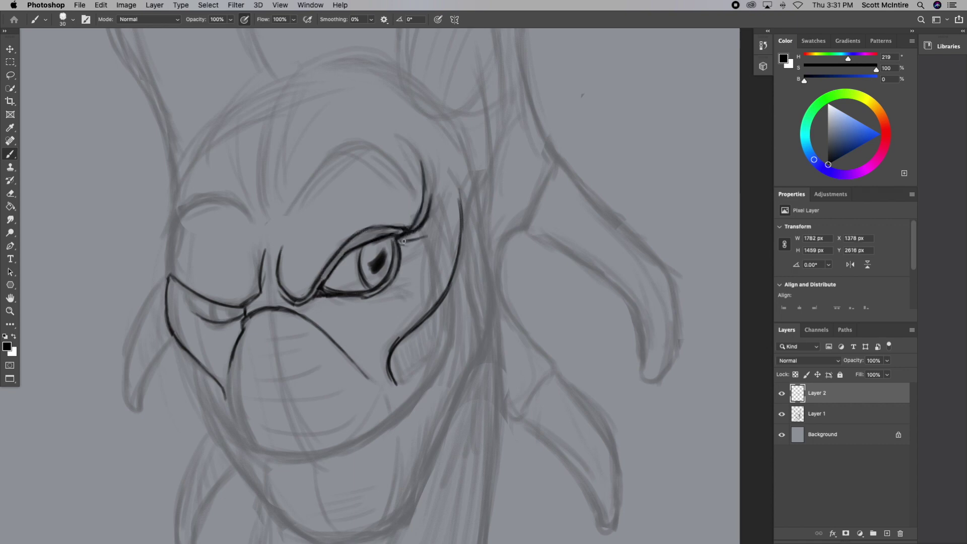
mouse_move(392, 230)
left_mouse_down()
mouse_move(308, 286)
mouse_move(374, 228)
left_mouse_up()
key("ctrl+z")
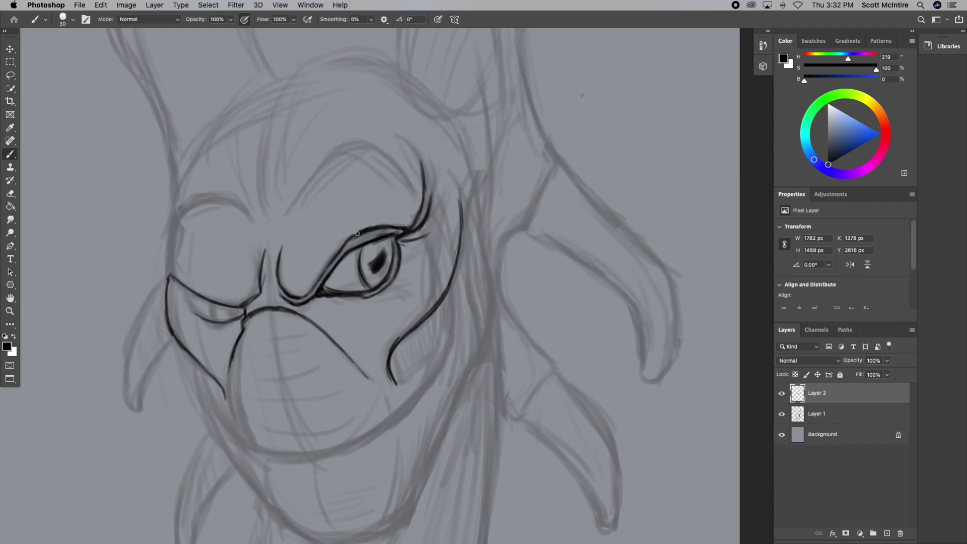
Step: Try the left eye's upper lid, then redraw the lower right cheek curve
left_click_drag(233, 311, 191, 293)
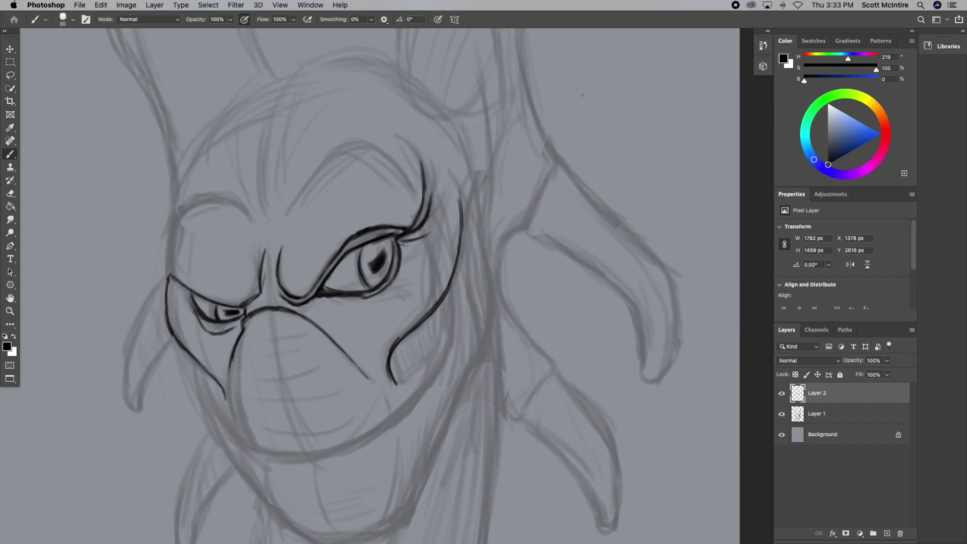
key("ctrl+z")
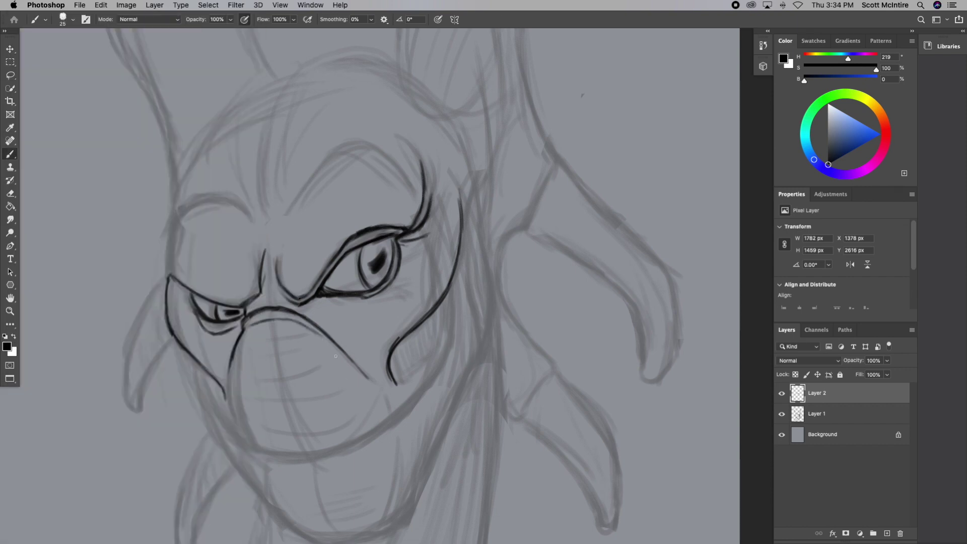
key("ctrl+z")
left_click_drag(455, 263, 398, 387)
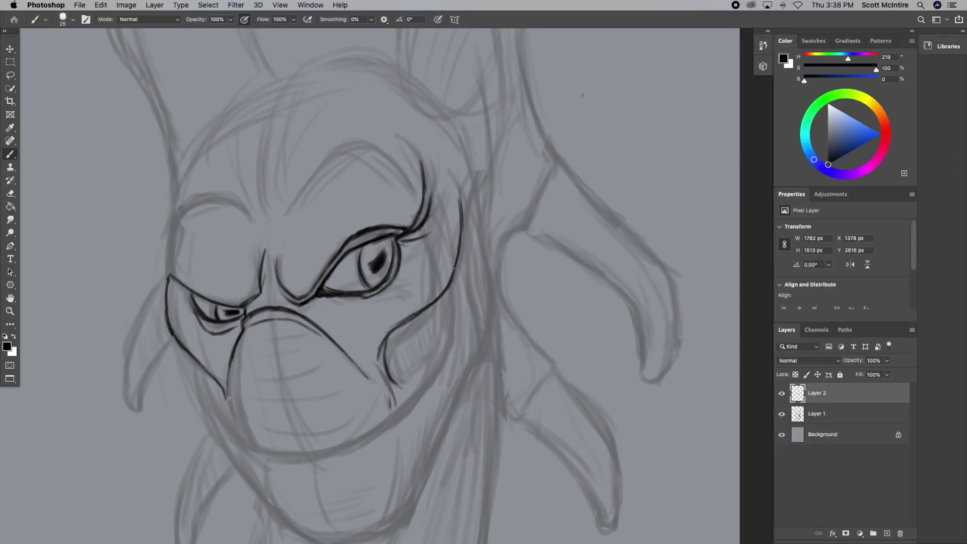
Step: Ink the left jaw, chin curve, grinning right jaw and right side of the neck
key("ctrl+z")
mouse_move(168, 312)
left_mouse_down()
mouse_move(233, 391)
mouse_move(232, 426)
left_mouse_up()
mouse_move(272, 359)
left_mouse_down()
mouse_move(291, 448)
mouse_move(411, 399)
left_mouse_up()
left_click_drag(439, 319, 378, 437)
left_click_drag(488, 240, 425, 471)
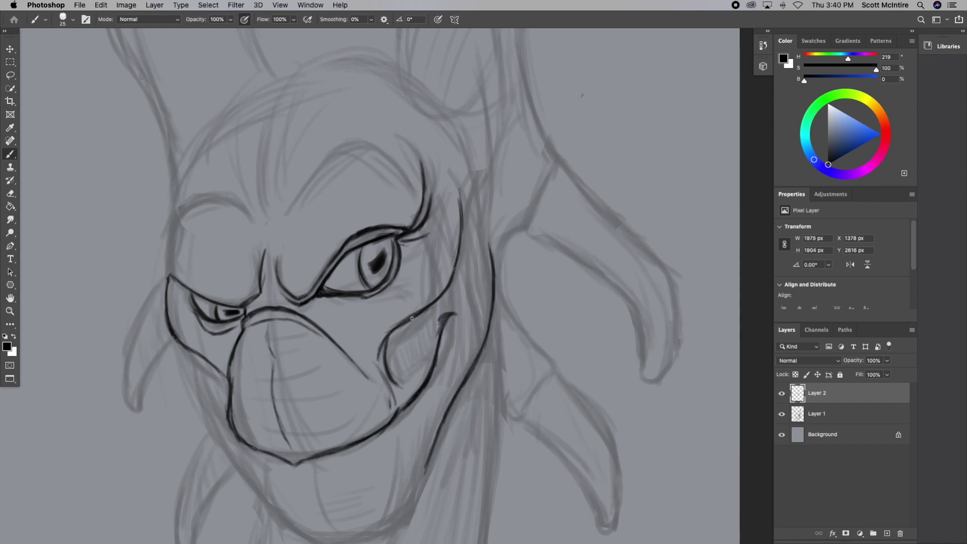
Step: Ink the left jaw down to the chin, hatch the left cheek and line under the eye
scroll(412, 318, "down", 3)
left_click_drag(194, 272, 332, 466)
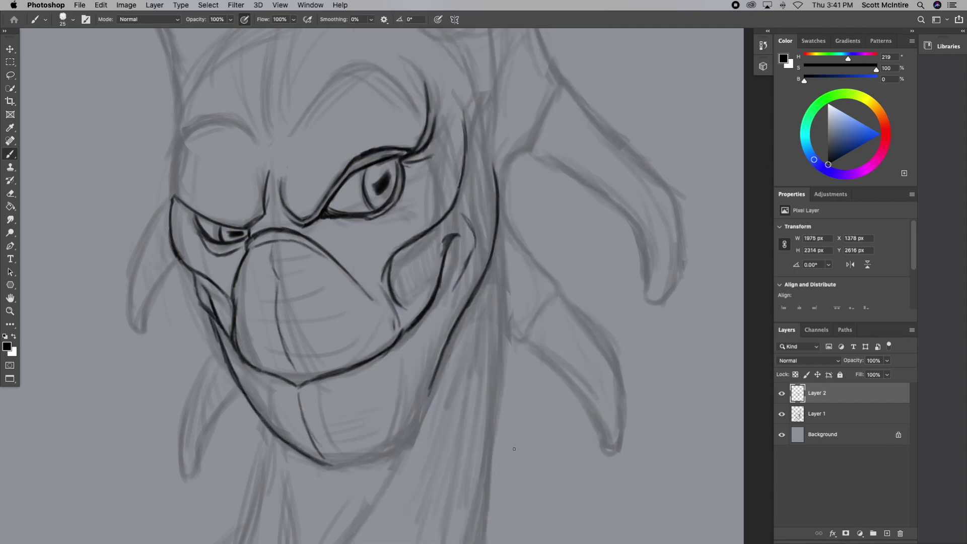
left_click_drag(199, 229, 191, 262)
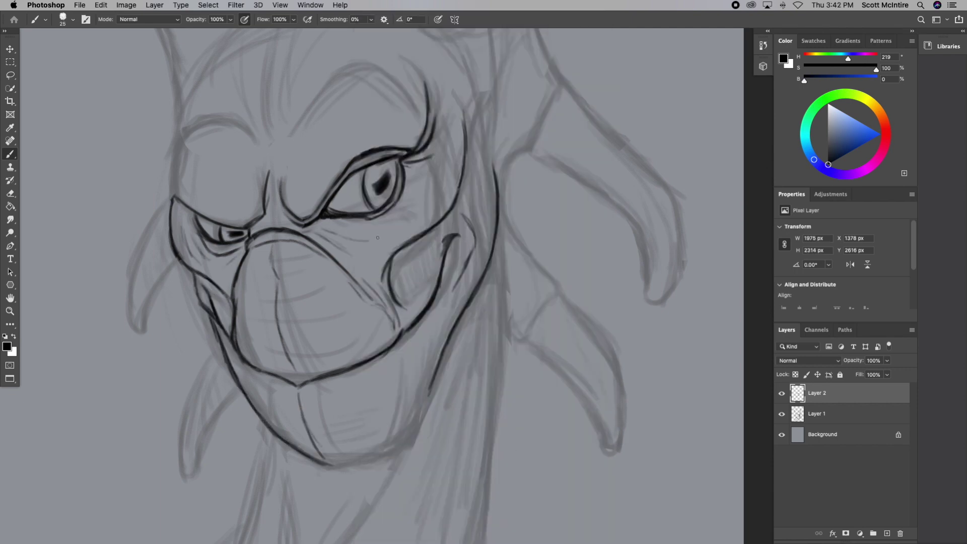
mouse_move(352, 224)
left_mouse_down()
mouse_move(406, 207)
mouse_move(407, 166)
left_mouse_up()
mouse_move(342, 233)
left_mouse_down()
mouse_move(398, 227)
mouse_move(352, 255)
left_mouse_up()
key("ctrl+z")
key("ctrl+z")
Step: Darken the lower eyelid and redraw the eye's right edge darker
key("ctrl+z")
left_click_drag(398, 167, 388, 202)
key("ctrl+z")
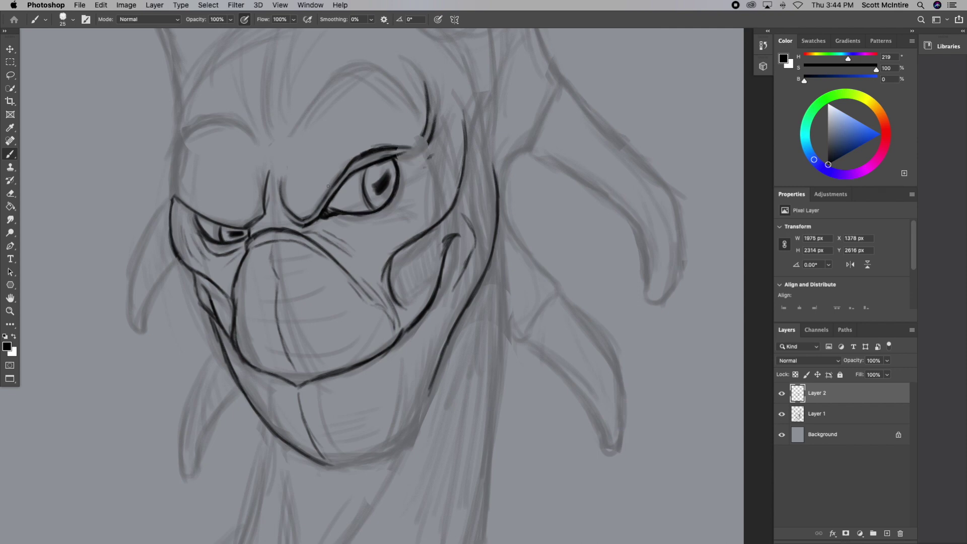
left_click_drag(340, 219, 403, 174)
left_click_drag(406, 162, 437, 150)
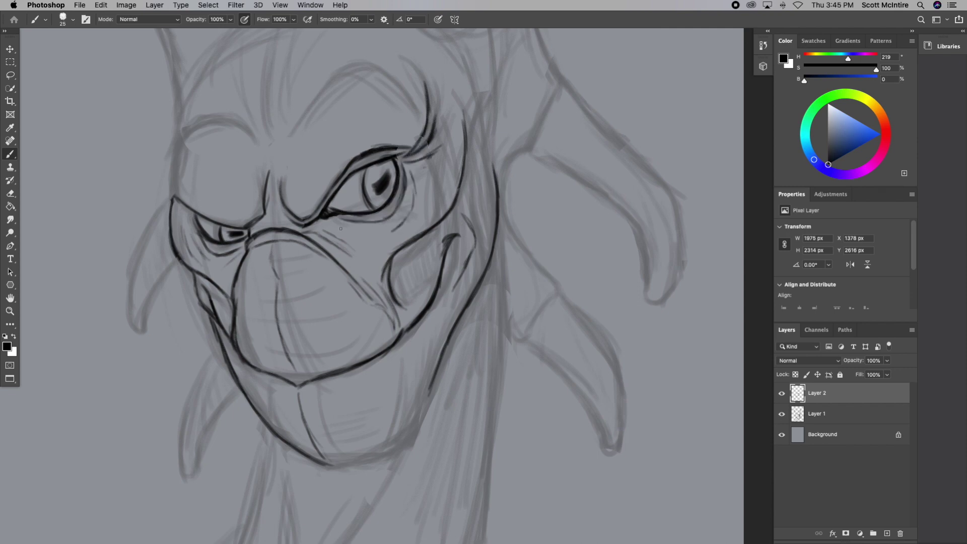
key("ctrl+z")
left_click_drag(398, 230, 410, 170)
key("ctrl+z")
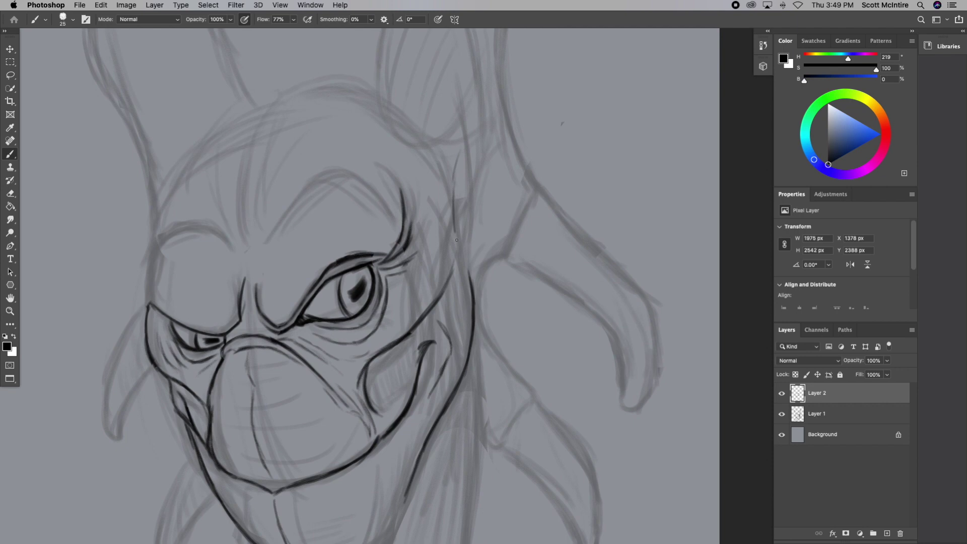
Step: Ink the long right cheek curve, thicken the upper eyelid and add corner eyelashes
left_click_drag(456, 240, 418, 327)
left_click_drag(452, 281, 363, 393)
left_click_drag(458, 160, 450, 270)
mouse_move(383, 253)
left_mouse_down()
mouse_move(272, 328)
mouse_move(398, 207)
left_mouse_up()
left_click_drag(391, 260, 418, 237)
left_click_drag(389, 263, 426, 272)
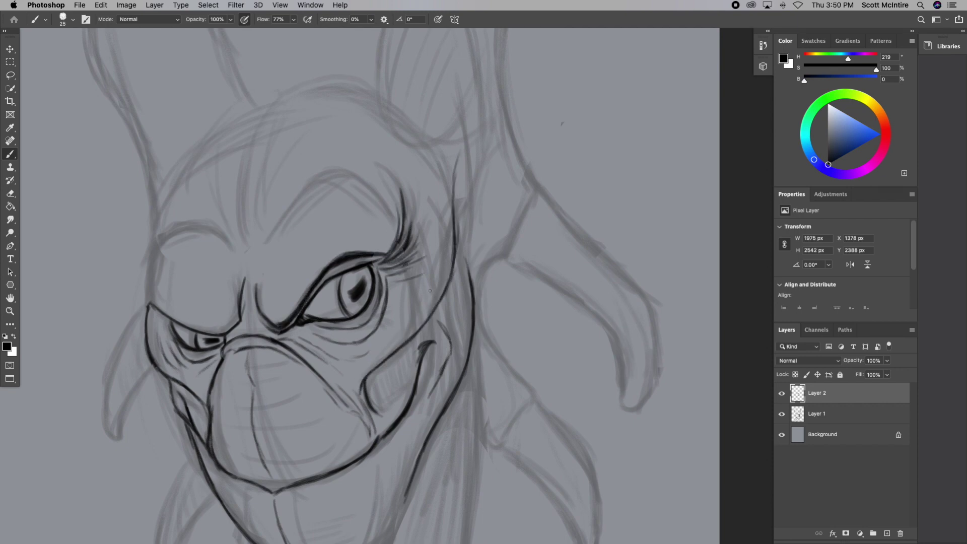
left_click_drag(347, 275, 362, 310)
key("ctrl+z")
Step: Trace the face's left contour, the jaw and chin line, and the right cheek contour
left_click_drag(151, 209, 151, 354)
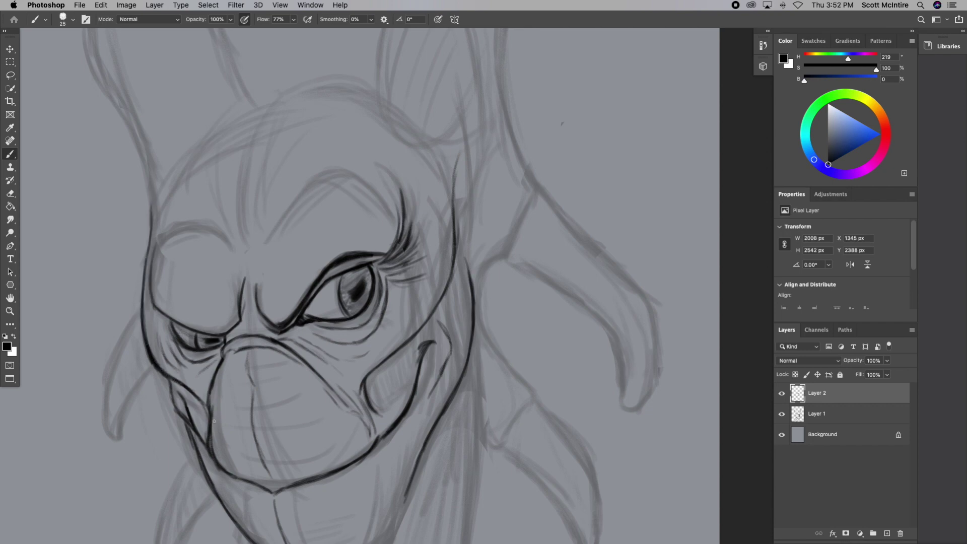
left_click_drag(215, 421, 197, 235)
left_click_drag(393, 300, 342, 370)
left_click_drag(377, 336, 260, 386)
mouse_move(194, 297)
left_mouse_down()
mouse_move(275, 382)
mouse_move(364, 352)
left_mouse_up()
mouse_move(457, 102)
left_mouse_down()
mouse_move(447, 190)
mouse_move(431, 221)
left_mouse_up()
left_click_drag(375, 338, 289, 388)
Step: Redraw the upper eyelashes above the right eye
scroll(353, 252, "up", 5)
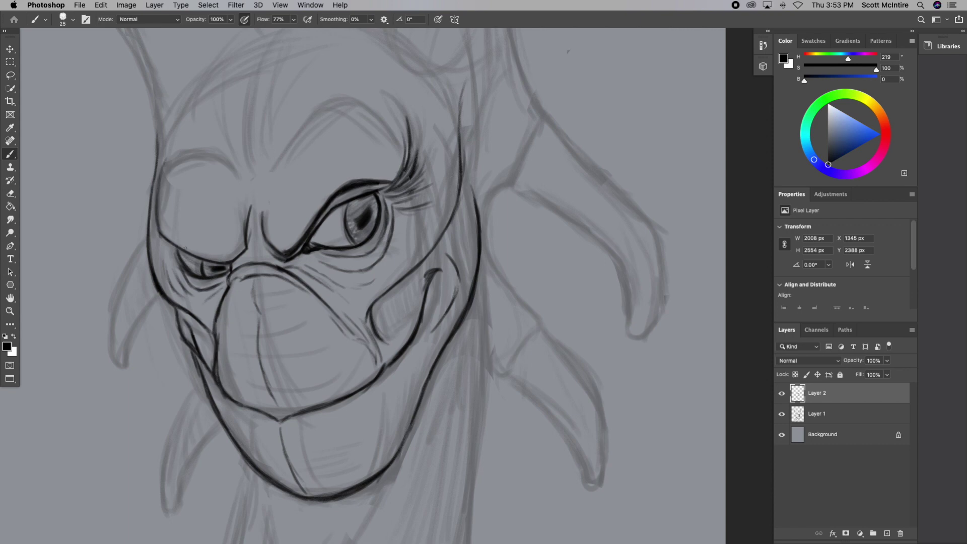
key("ctrl+z")
left_click_drag(408, 154, 410, 122)
mouse_move(395, 182)
left_mouse_down()
mouse_move(409, 124)
mouse_move(431, 184)
left_mouse_up()
left_click_drag(396, 179, 405, 154)
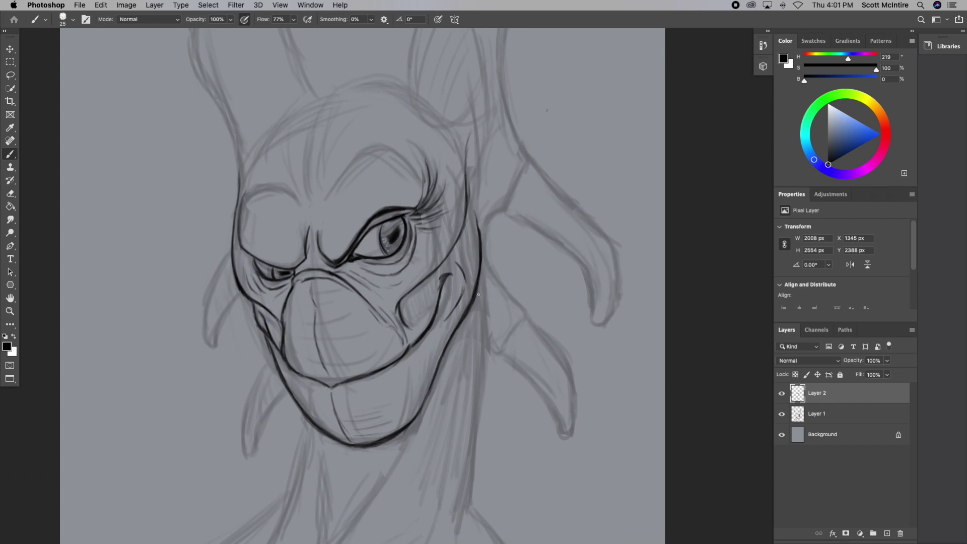
Step: Ink the right neck line down to the bottom, plus left neck and shoulder lines
left_click_drag(478, 295, 476, 466)
scroll(478, 292, "down", 3)
mouse_move(482, 348)
left_mouse_down()
mouse_move(476, 390)
mouse_move(513, 483)
left_mouse_up()
mouse_move(367, 381)
left_mouse_down()
mouse_move(335, 467)
mouse_move(356, 424)
mouse_move(324, 471)
left_mouse_up()
key("ctrl+z")
left_click_drag(352, 429, 292, 474)
left_click_drag(378, 465, 423, 419)
left_click_drag(402, 485, 464, 437)
Step: Trace the right fin's outer and inner edges to its tip and the neck's right edge
scroll(473, 287, "up", 2)
left_click_drag(487, 255, 524, 307)
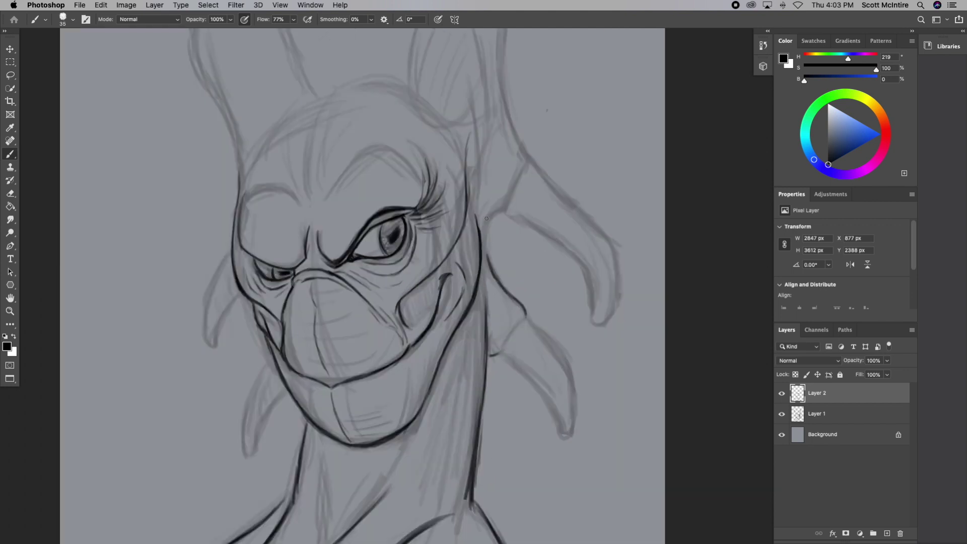
mouse_move(491, 216)
left_mouse_down()
mouse_move(526, 312)
mouse_move(502, 353)
left_mouse_up()
left_click_drag(527, 319, 564, 437)
left_click_drag(504, 355, 563, 438)
left_click_drag(524, 318, 498, 345)
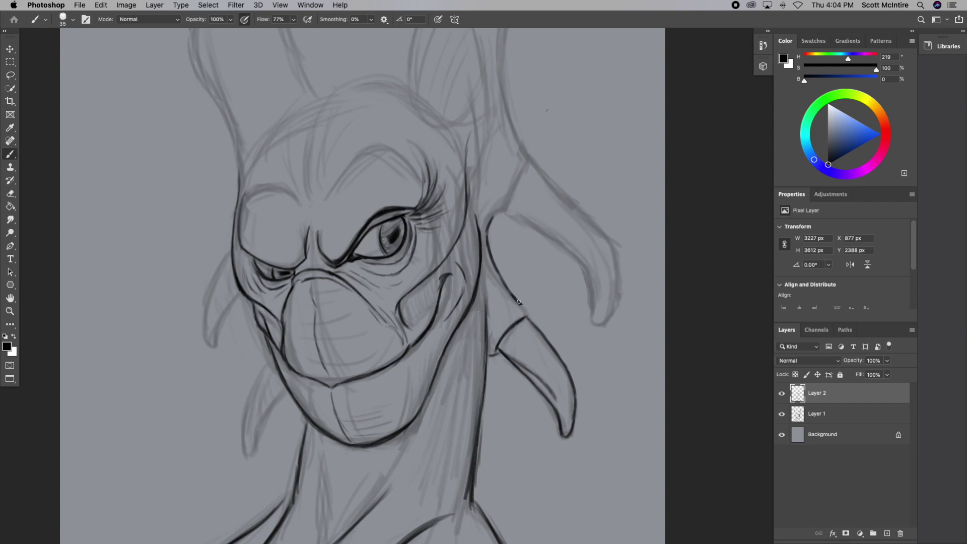
left_click_drag(485, 299, 484, 396)
Step: Outline the left and right brows and the head's left side
left_click_drag(237, 248, 267, 191)
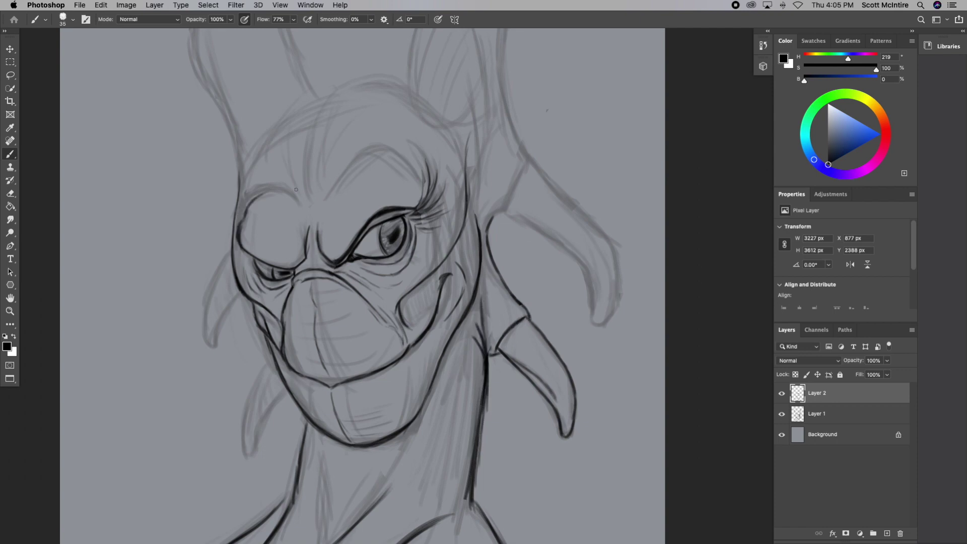
mouse_move(319, 209)
left_mouse_down()
mouse_move(383, 148)
mouse_move(424, 212)
left_mouse_up()
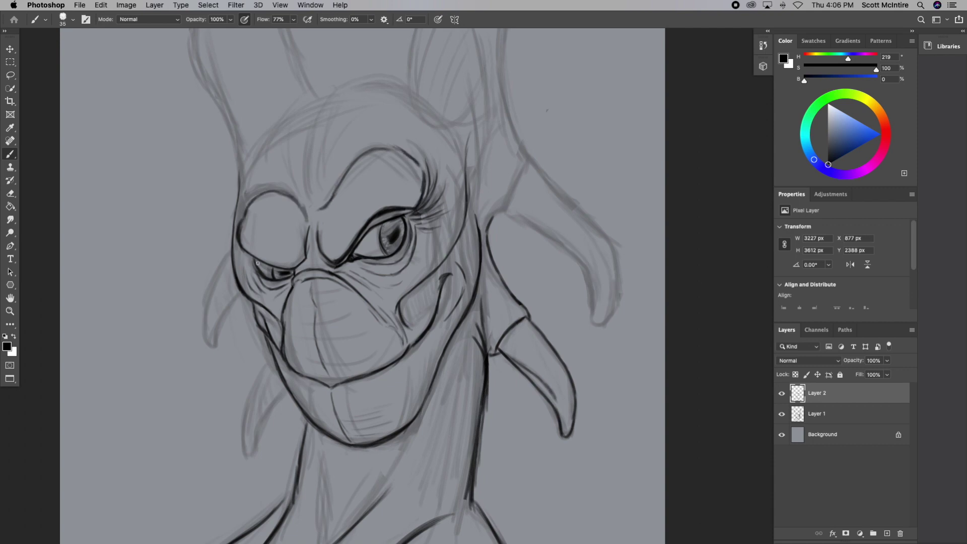
left_click_drag(237, 230, 175, 381)
Step: Ink the top and left outline of the head
left_click_drag(141, 145, 177, 320)
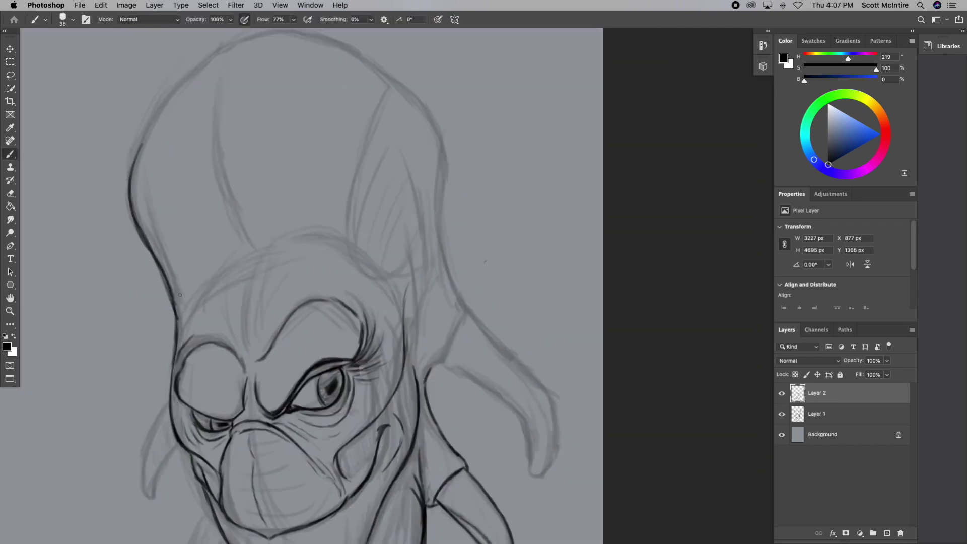
left_click_drag(205, 83, 222, 204)
left_click_drag(302, 201, 302, 287)
mouse_move(130, 265)
left_mouse_down()
mouse_move(219, 126)
mouse_move(386, 154)
left_mouse_up()
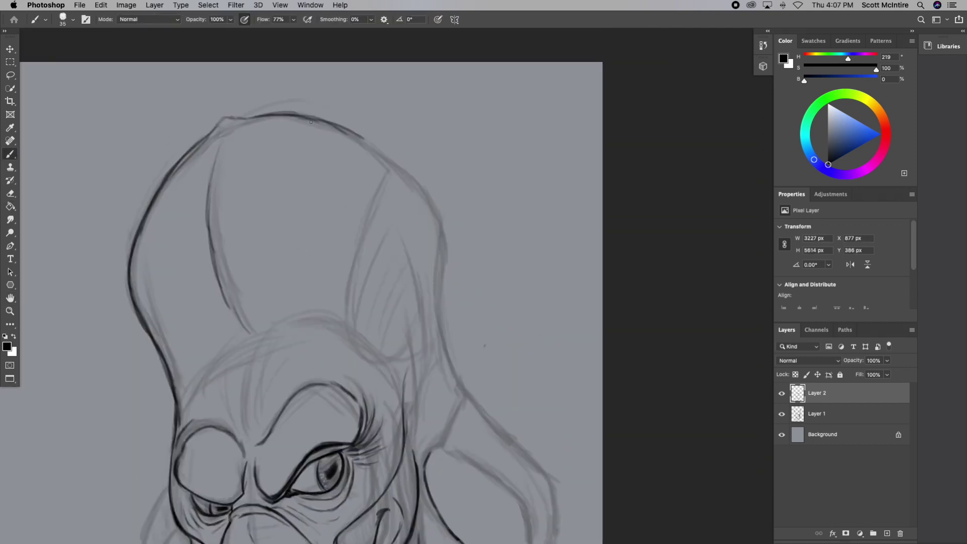
left_click_drag(225, 117, 152, 202)
scroll(353, 303, "down", 4)
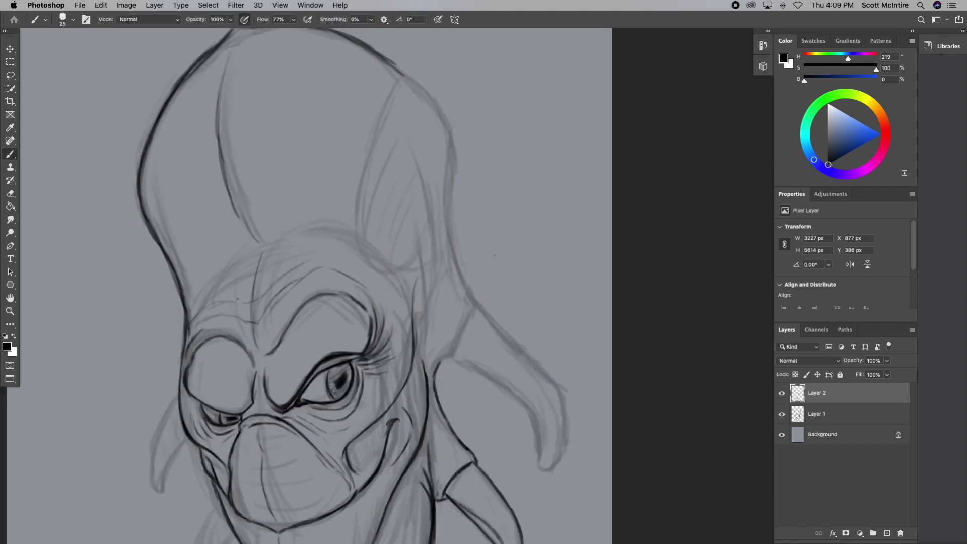
Step: Darken the eye and brow curves and sketch a horn on the right of the head
left_click_drag(359, 261, 385, 334)
left_click_drag(201, 330, 237, 288)
left_click_drag(453, 118, 524, 160)
left_click_drag(461, 153, 524, 161)
mouse_move(489, 121)
left_mouse_down()
mouse_move(459, 153)
mouse_move(471, 294)
left_mouse_up()
left_click_drag(136, 181, 113, 251)
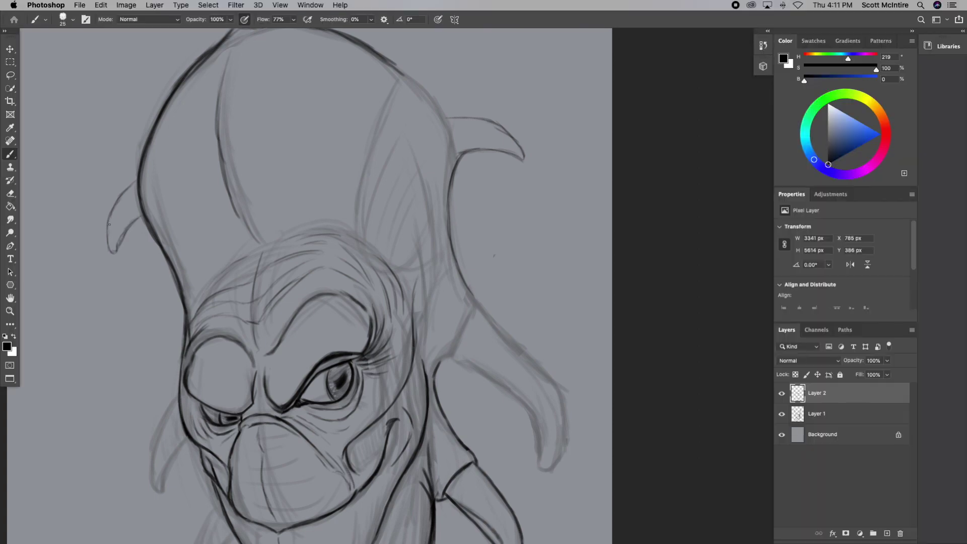
key("ctrl+z")
left_click_drag(460, 117, 393, 66)
Step: Switch to a hard pencil brush preset and retry the upper head outline, undoing the failed strokes
key("super+plus")
right_click(84, 97)
double_click(71, 360)
mouse_move(323, 137)
left_mouse_down()
mouse_move(479, 227)
mouse_move(393, 140)
left_mouse_up()
key("ctrl+z")
right_click(86, 336)
left_click_drag(275, 141, 402, 140)
double_click(85, 337)
key("super+z")
Step: Ink the head's right side with a pointed ear and the inner curve from the top-left
left_click_drag(468, 218, 497, 401)
left_click_drag(455, 205, 555, 217)
key("super+z")
key("super+z")
key("super+z")
mouse_move(332, 137)
left_mouse_down()
mouse_move(435, 180)
mouse_move(549, 209)
mouse_move(468, 216)
mouse_move(486, 190)
mouse_move(512, 416)
left_mouse_up()
mouse_move(548, 207)
left_mouse_down()
mouse_move(443, 184)
mouse_move(537, 194)
mouse_move(469, 213)
left_mouse_up()
left_click_drag(271, 141, 279, 336)
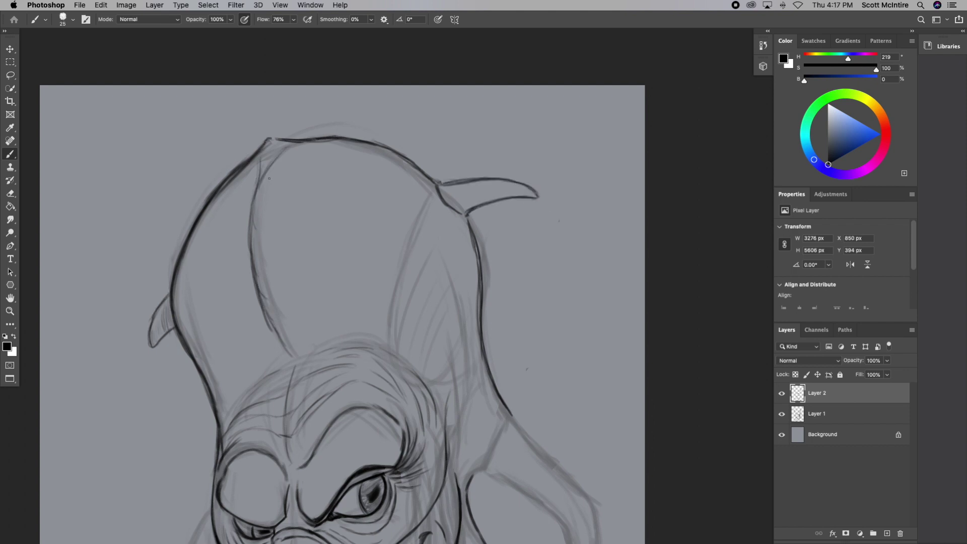
Step: Ink the right side and edge of the face and darken the jaw, redoing weak strokes
key("ctrl+minus")
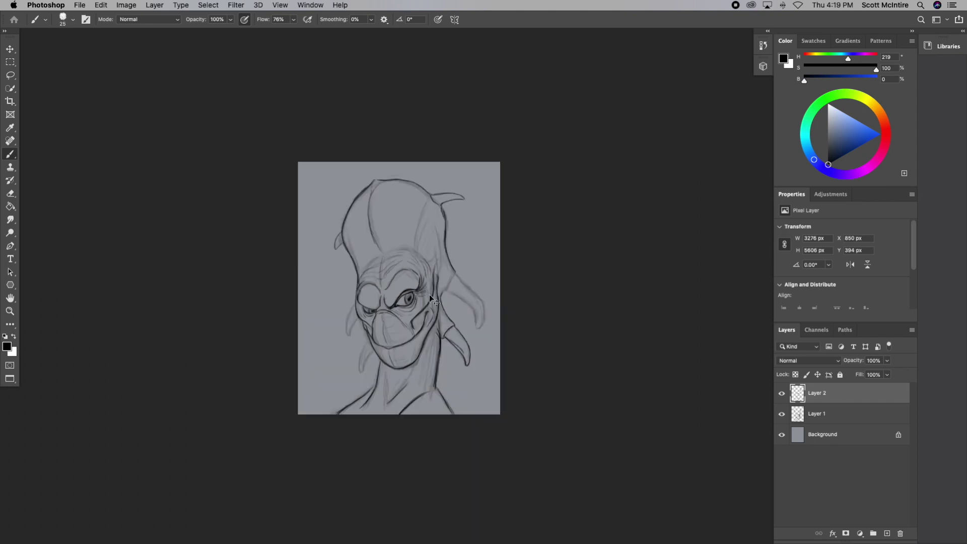
key("ctrl+plus")
mouse_move(342, 247)
left_mouse_down()
mouse_move(348, 344)
mouse_move(292, 481)
left_mouse_up()
key("ctrl+z")
left_click_drag(345, 254, 278, 508)
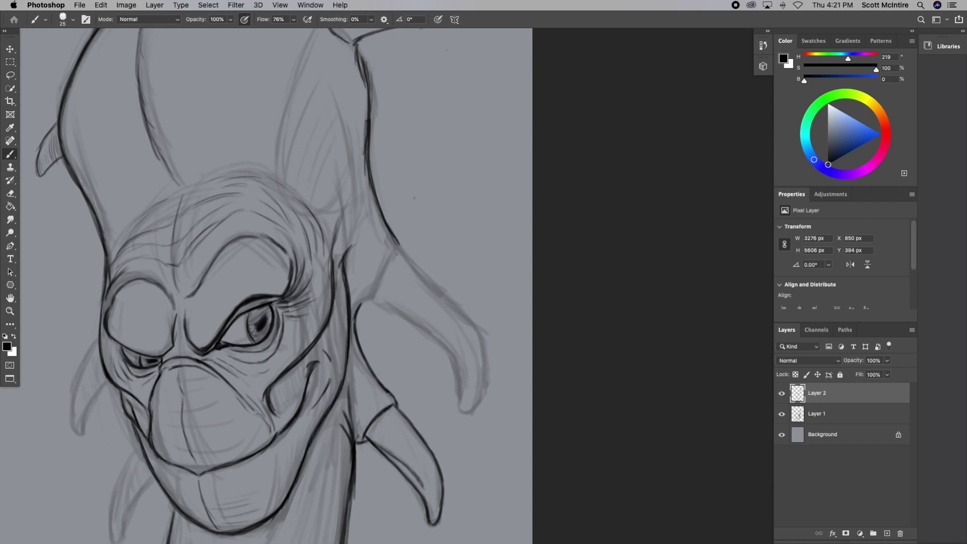
left_click_drag(395, 244, 375, 291)
key("ctrl+z")
left_click_drag(398, 224, 355, 307)
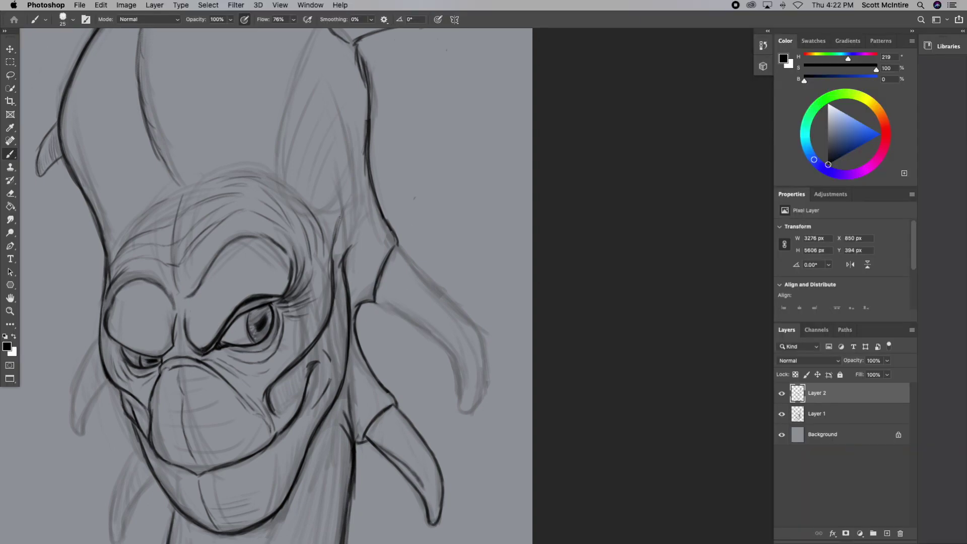
Step: Ink the right horn's upper edge and the left horn
mouse_move(398, 247)
left_mouse_down()
mouse_move(486, 374)
mouse_move(377, 291)
left_mouse_up()
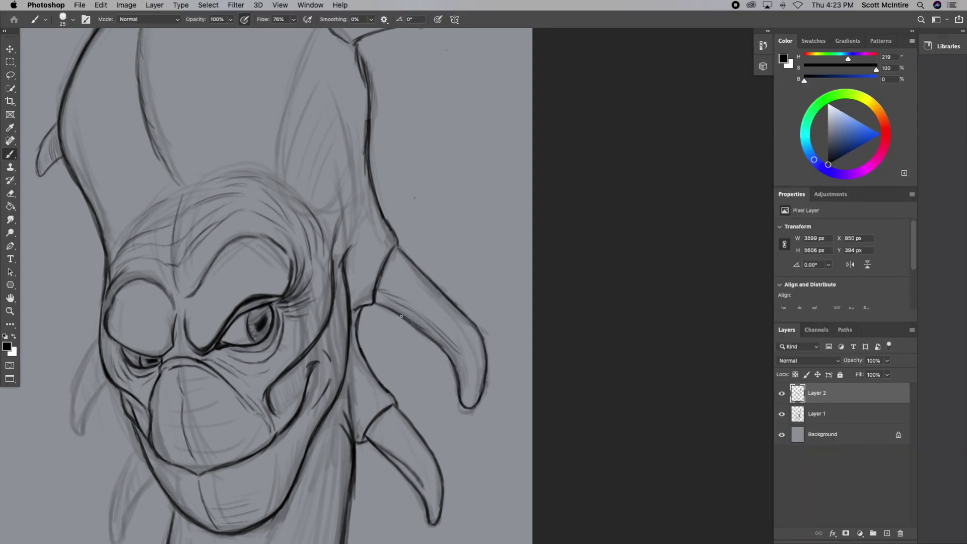
left_click_drag(340, 284, 428, 159)
left_click_drag(188, 216, 169, 305)
left_click_drag(175, 306, 186, 270)
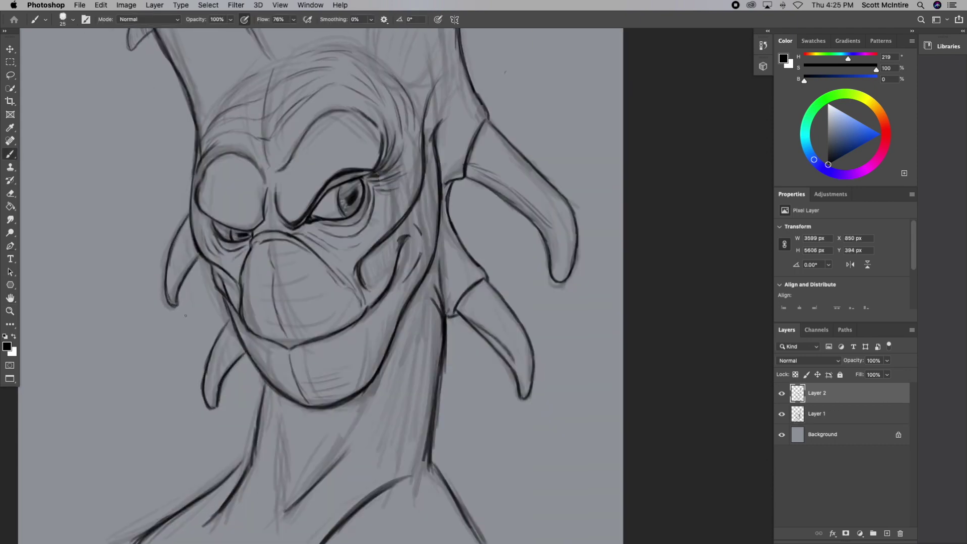
Step: Darken the brow strokes and fit the whole canvas on screen
scroll(204, 379, "up", 5)
left_click(10, 155)
mouse_move(287, 305)
left_mouse_down()
mouse_move(347, 251)
mouse_move(395, 267)
left_mouse_up()
left_click_drag(277, 288, 353, 236)
left_click_drag(225, 310, 263, 288)
key("ctrl+0")
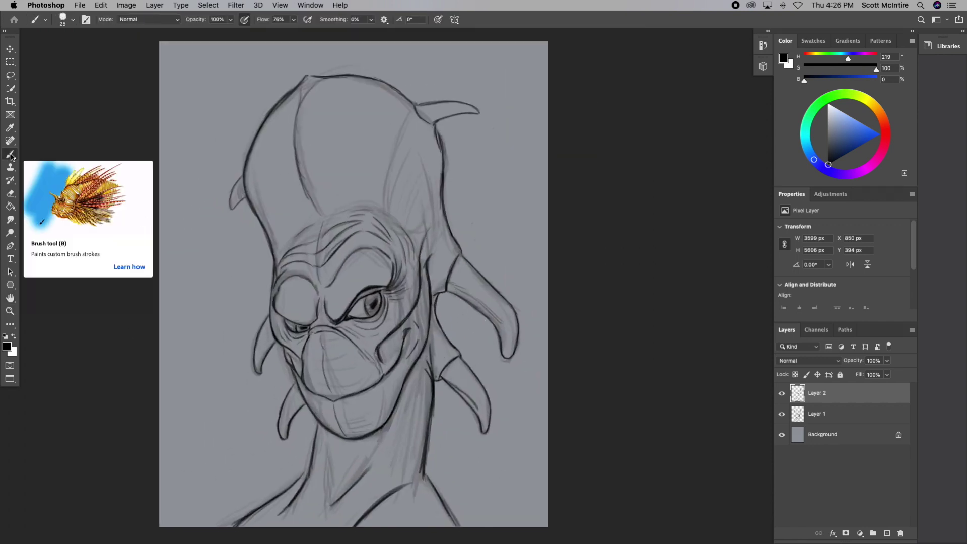
left_click(126, 5)
Step: Flip the canvas horizontally and darken the right head outline, fin and inner head line
left_click(331, 147)
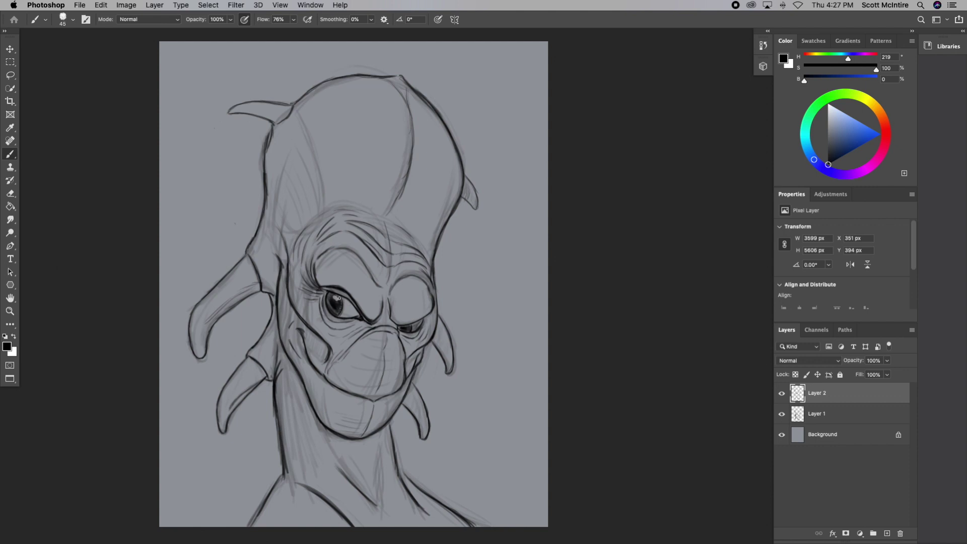
left_click_drag(447, 114, 479, 207)
left_click_drag(463, 201, 434, 272)
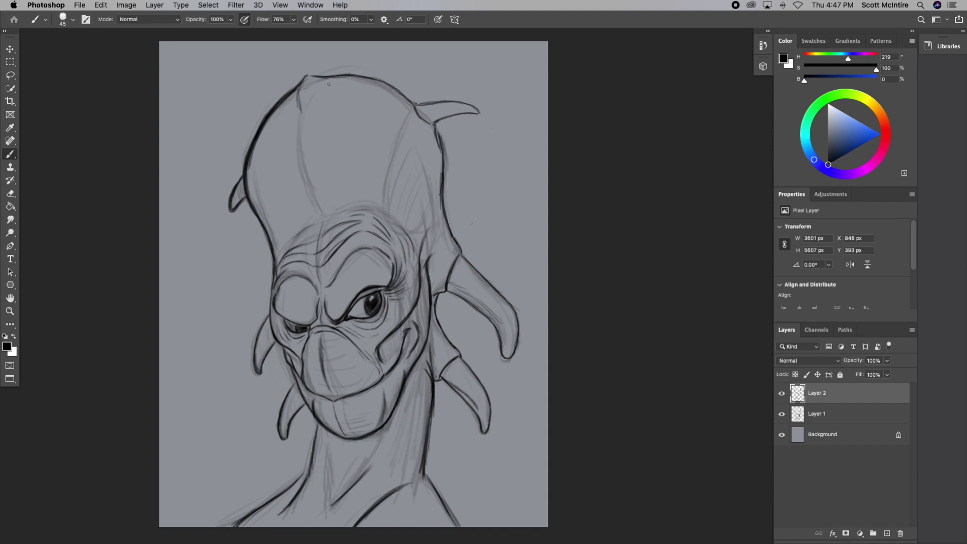
left_click_drag(329, 84, 305, 111)
left_click_drag(323, 212, 298, 91)
Step: Trace the right inner head line, the brow curve beside it and the neck line
left_click_drag(407, 116, 382, 208)
left_click_drag(383, 212, 410, 248)
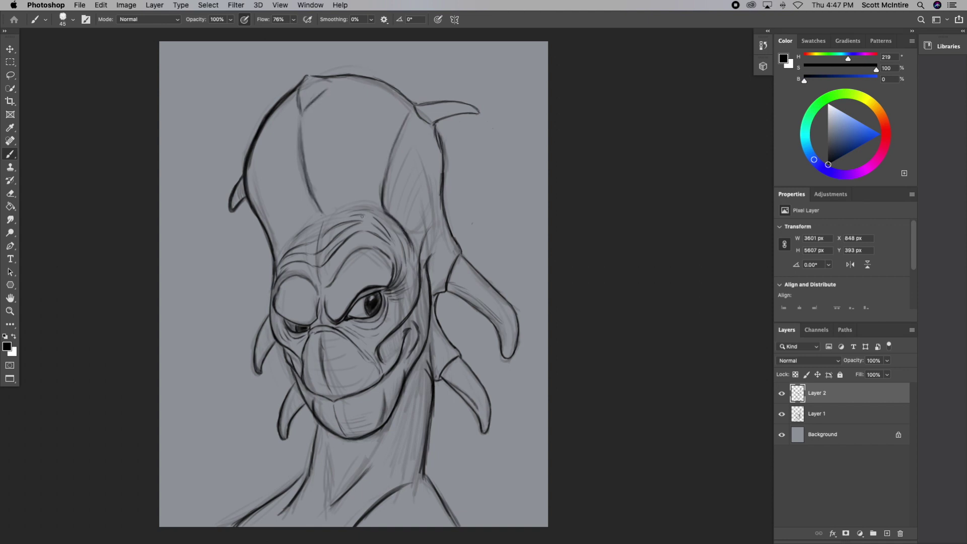
left_click_drag(406, 141, 392, 214)
left_click_drag(396, 221, 433, 199)
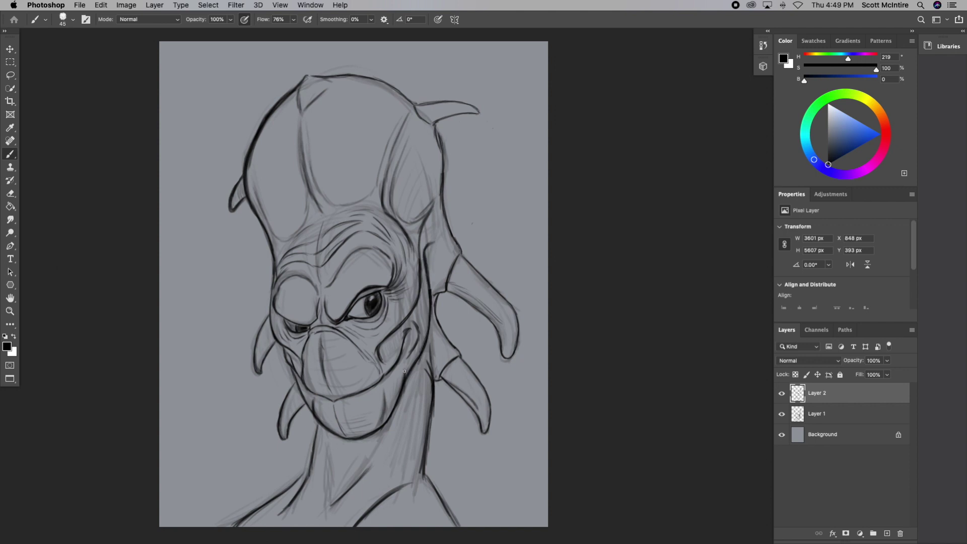
left_click_drag(431, 207, 418, 285)
left_click_drag(405, 223, 434, 202)
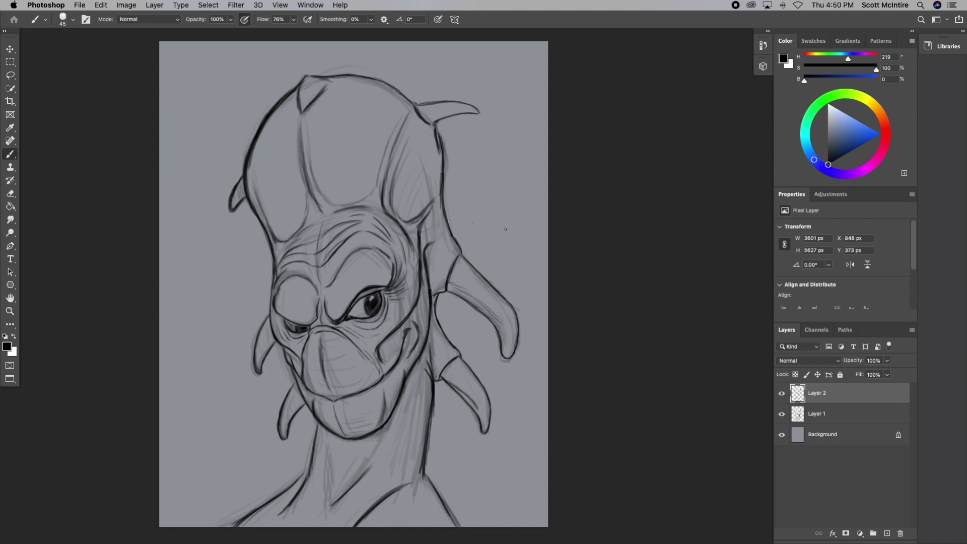
mouse_move(431, 451)
left_mouse_down()
mouse_move(463, 522)
mouse_move(444, 485)
left_mouse_up()
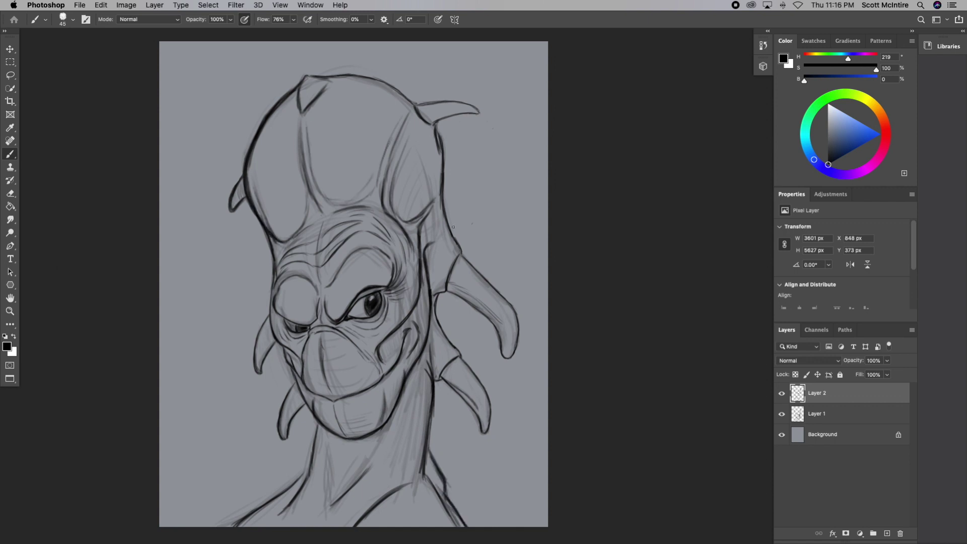
left_click_drag(432, 334, 424, 245)
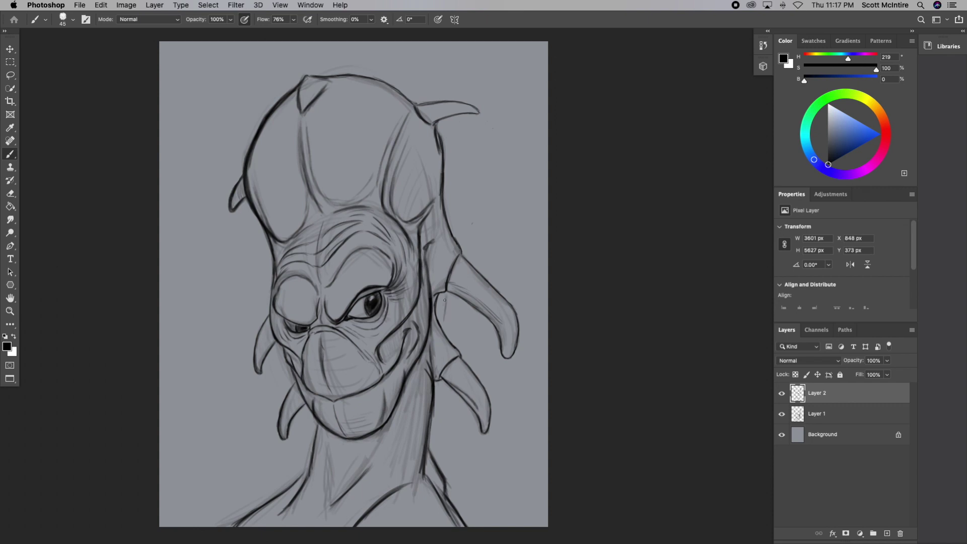
Step: Redraw the right head contour below the horn with a thin, low-flow brush preset
left_click_drag(441, 154, 459, 254)
right_click(459, 254)
double_click(554, 371)
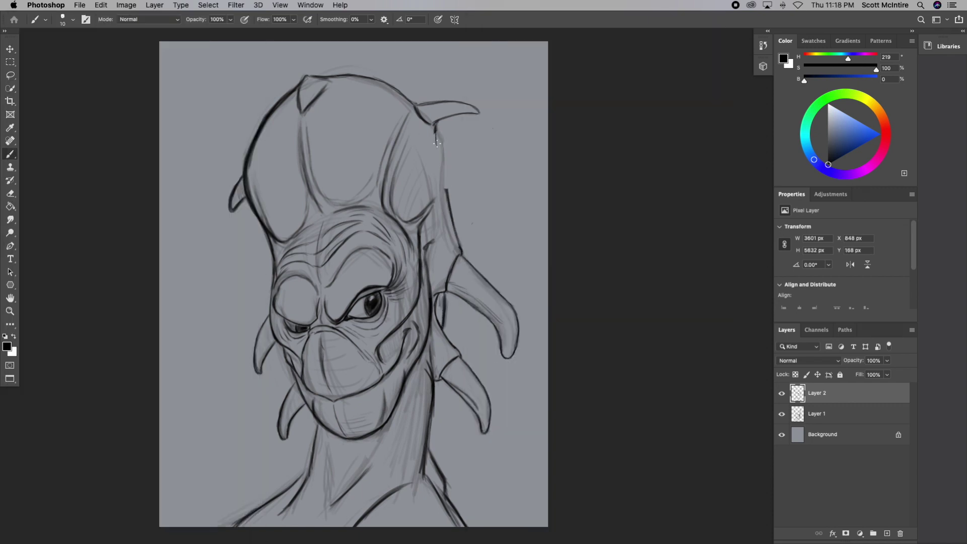
left_click_drag(436, 126, 444, 173)
left_click_drag(436, 126, 460, 247)
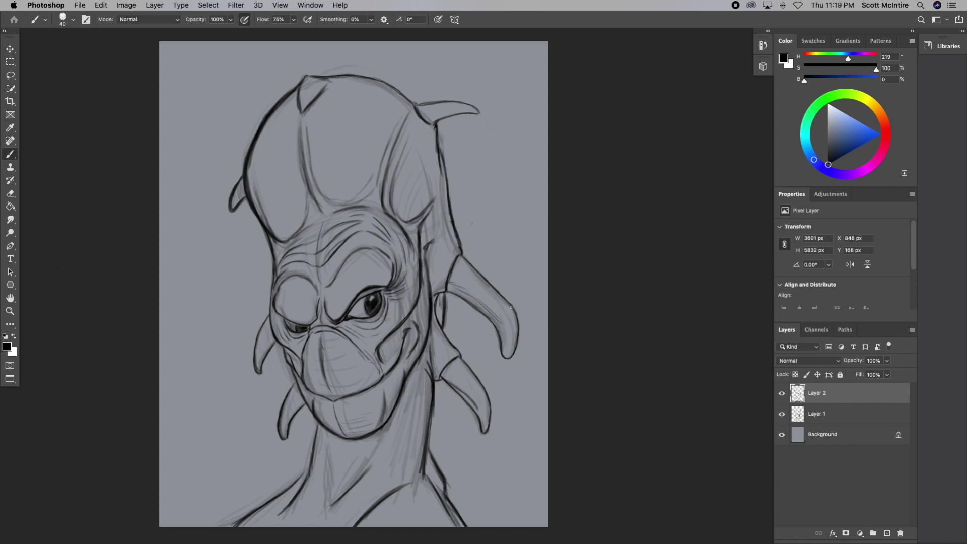
key("Tab")
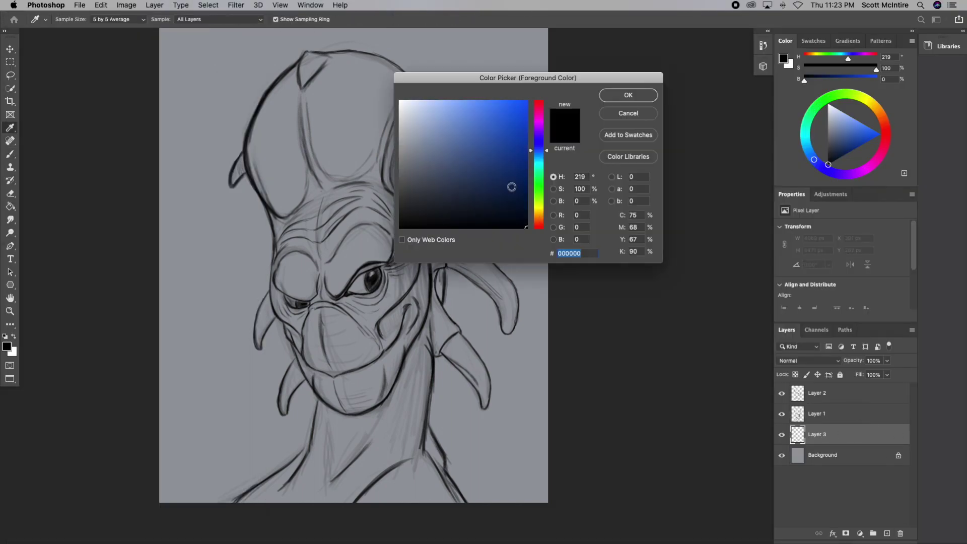
Step: Set the brown's brightness to 69 and paint the neck, chin and jaw with a large brush
double_click(584, 201)
type("69")
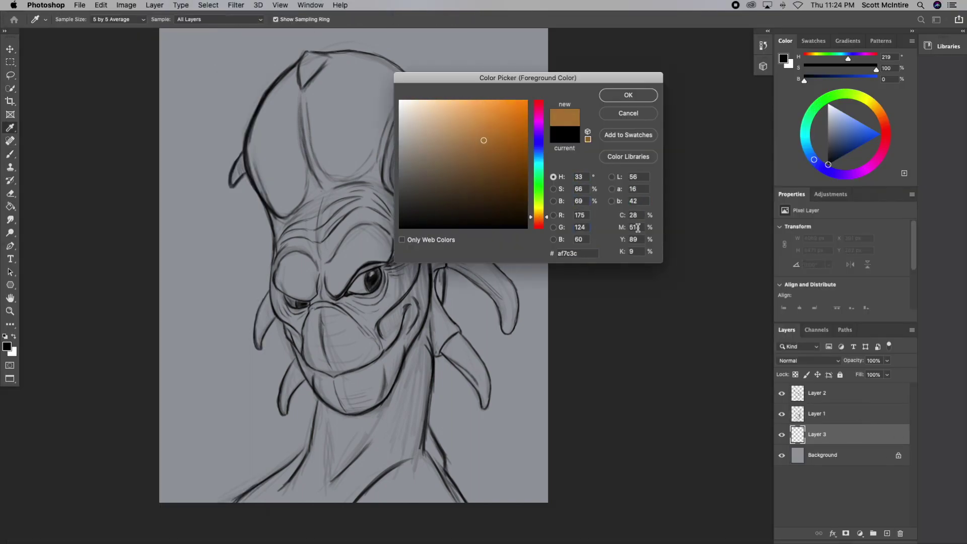
key("Return")
key("bracketright")
key("bracketright")
key("bracketright")
left_click_drag(409, 387, 323, 504)
mouse_move(272, 484)
left_mouse_down()
mouse_move(308, 327)
mouse_move(422, 312)
mouse_move(282, 201)
left_mouse_up()
Step: Paint brown over the face, horns, forehead and top of the head with a smaller brush
key("bracketleft")
key("bracketleft")
key("bracketleft")
mouse_move(292, 287)
left_mouse_down()
mouse_move(262, 343)
mouse_move(284, 410)
left_mouse_up()
left_click_drag(453, 337, 484, 404)
left_click_drag(453, 262, 509, 322)
left_click_drag(449, 239, 514, 307)
mouse_move(443, 333)
left_mouse_down()
mouse_move(433, 131)
mouse_move(275, 176)
mouse_move(312, 70)
mouse_move(428, 116)
left_mouse_up()
key("bracketright")
key("bracketright")
key("bracketright")
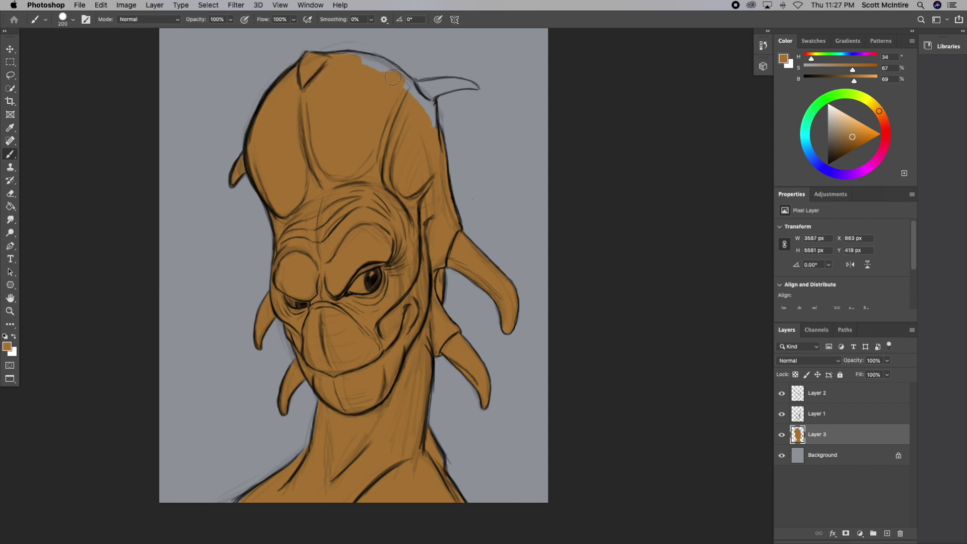
key("bracketleft")
key("bracketleft")
key("bracketleft")
left_click_drag(468, 85, 445, 82)
left_click(7, 346)
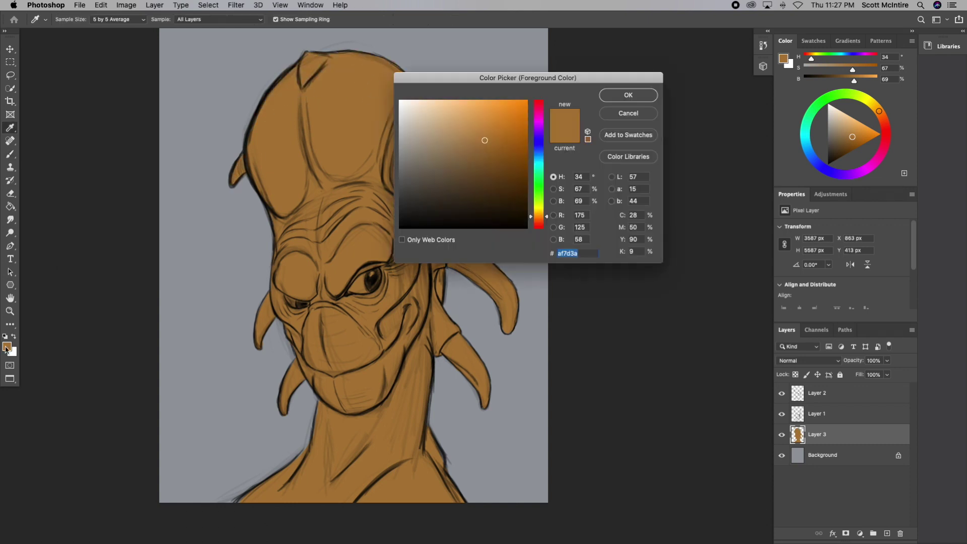
Step: Choose the yellow accent colour, testing it on the eye, and lower brush Flow to 77%
left_click_drag(537, 214, 537, 159)
left_click(456, 123)
left_click(626, 95)
left_click_drag(363, 282, 291, 303)
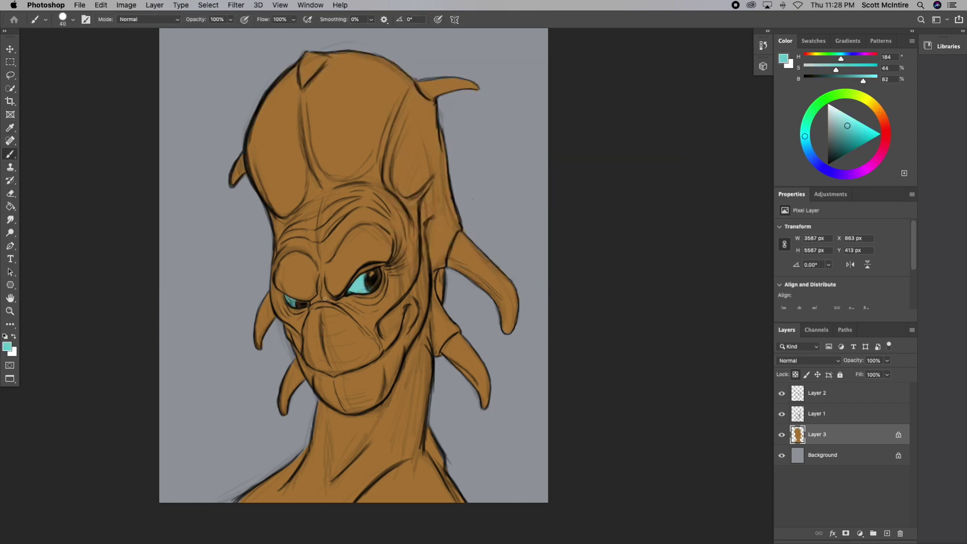
left_click(836, 70)
left_click_drag(863, 80, 871, 80)
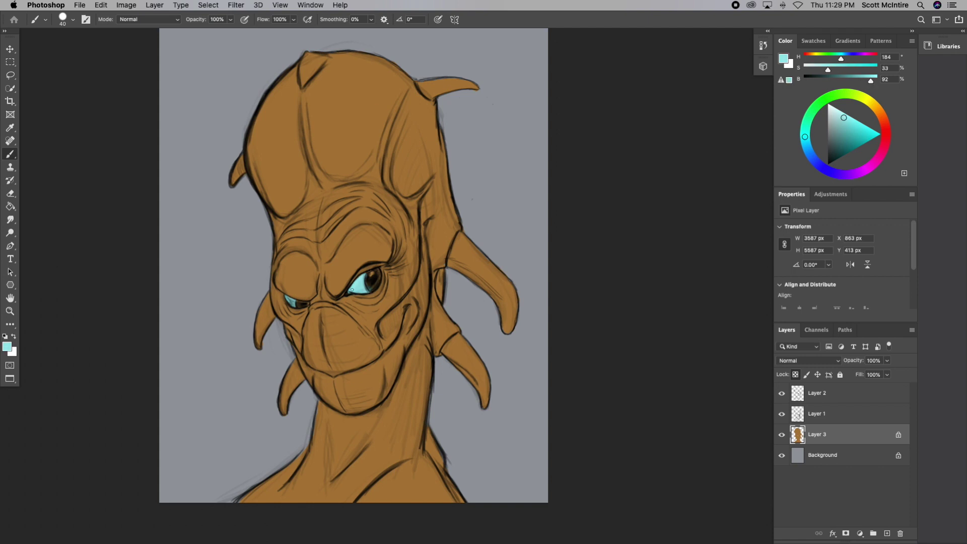
left_click_drag(361, 291, 373, 274)
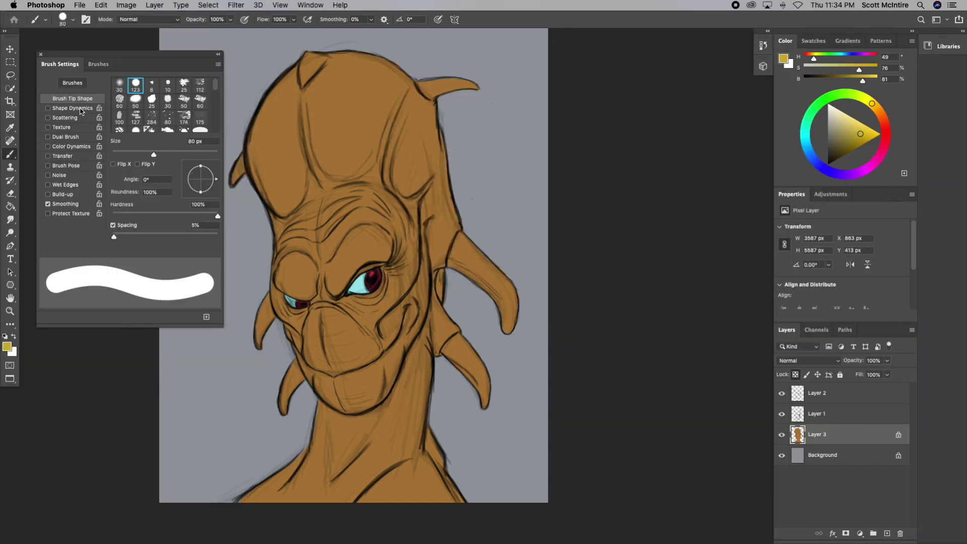
key("F5")
left_click_drag(264, 19, 254, 20)
Step: Paint yellow around both eyes and the brow, down the nose and along the right cheek fold
mouse_move(387, 271)
left_mouse_down()
mouse_move(353, 302)
mouse_move(410, 207)
left_mouse_up()
mouse_move(337, 280)
left_mouse_down()
mouse_move(312, 305)
mouse_move(285, 307)
mouse_move(272, 264)
mouse_move(302, 236)
left_mouse_up()
left_click_drag(362, 228, 390, 210)
left_click_drag(322, 309, 335, 373)
mouse_move(408, 305)
left_mouse_down()
mouse_move(398, 327)
mouse_move(340, 371)
left_mouse_up()
Step: Add yellow along the mouth and jaw line, nose and chin, then review with panels hidden
left_click_drag(291, 334, 344, 405)
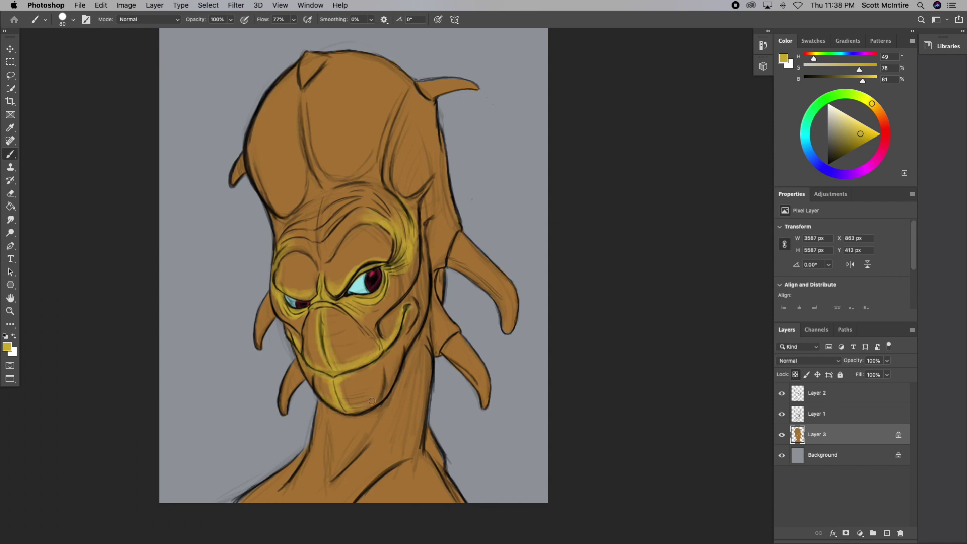
left_click_drag(322, 313, 330, 370)
left_click_drag(335, 381, 347, 410)
key("Tab")
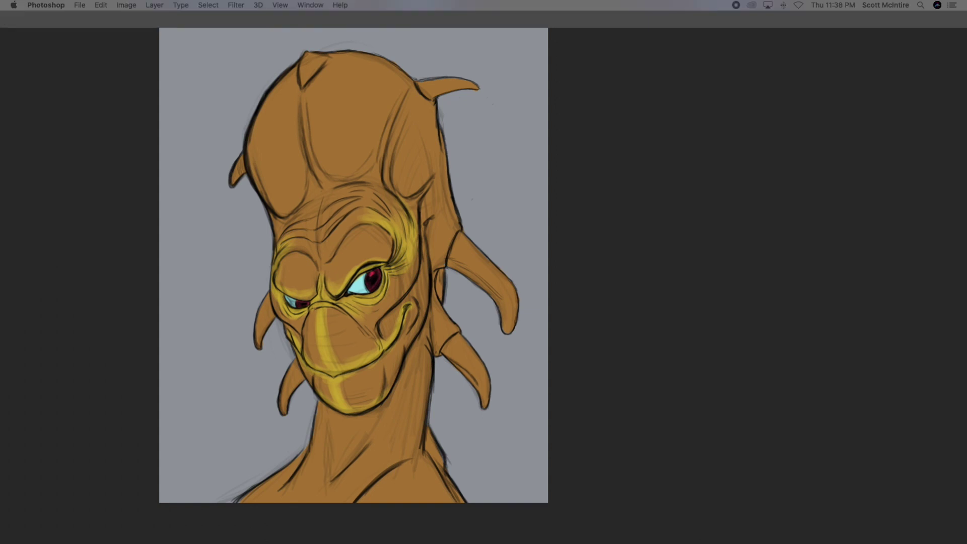
key("Tab")
left_click(7, 347)
Step: Pick red and shade the brow, right eye, cheeks, nose and right side of the face
left_click_drag(494, 126, 498, 151)
left_click(626, 95)
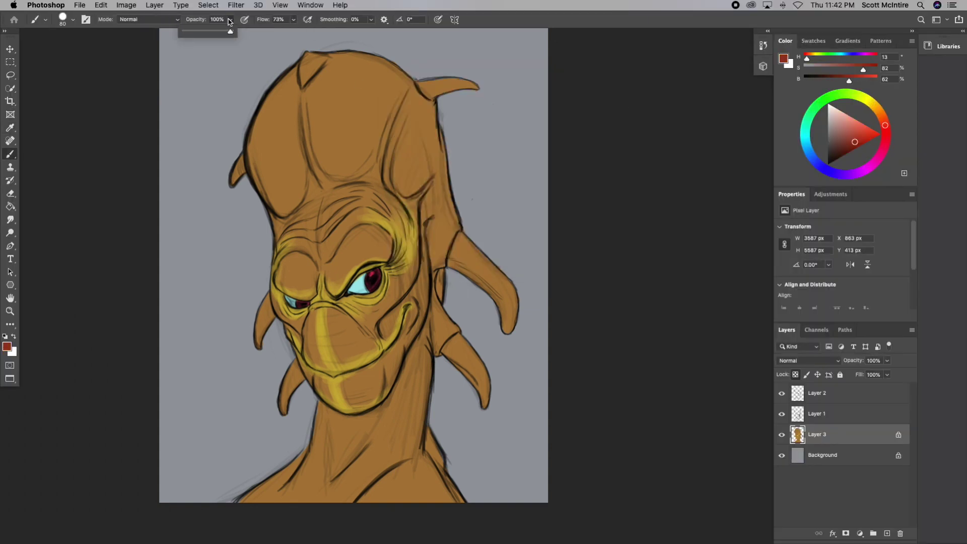
key("bracketright")
key("bracketright")
left_click_drag(385, 249, 335, 274)
left_click_drag(352, 242, 330, 287)
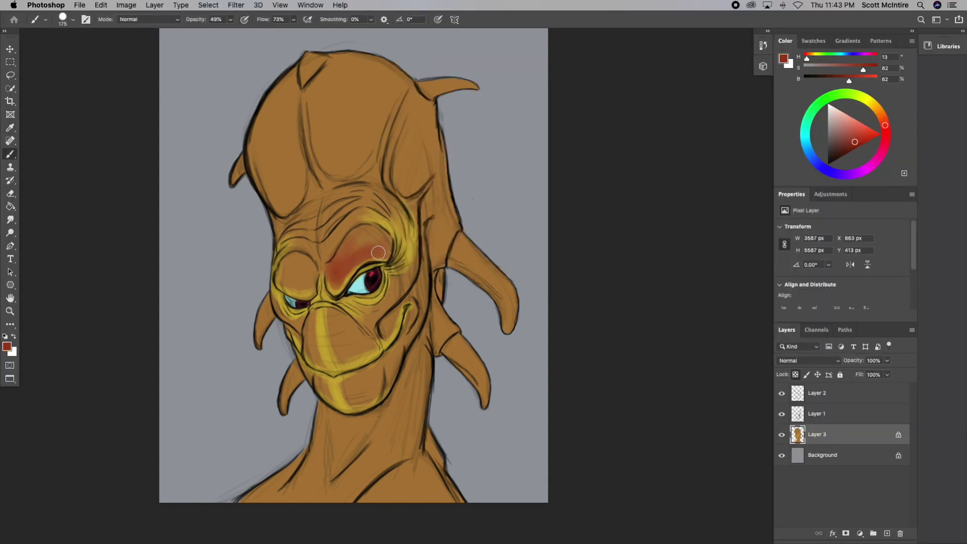
key("super+plus")
left_click_drag(373, 242, 312, 368)
key("bracketright")
key("bracketright")
key("bracketright")
left_click_drag(247, 328, 302, 383)
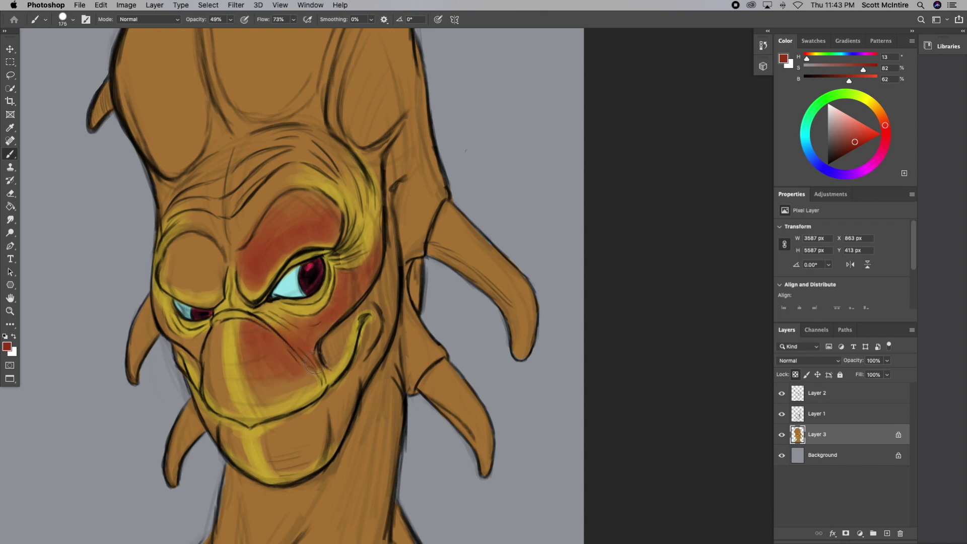
left_click_drag(262, 353, 318, 403)
mouse_move(395, 216)
left_mouse_down()
mouse_move(388, 321)
mouse_move(302, 453)
left_mouse_up()
Step: Add red to the right jaw, chin, left side of the nose, left cheek and left eye socket
key("bracketleft")
key("bracketleft")
key("bracketleft")
left_click_drag(282, 418, 322, 443)
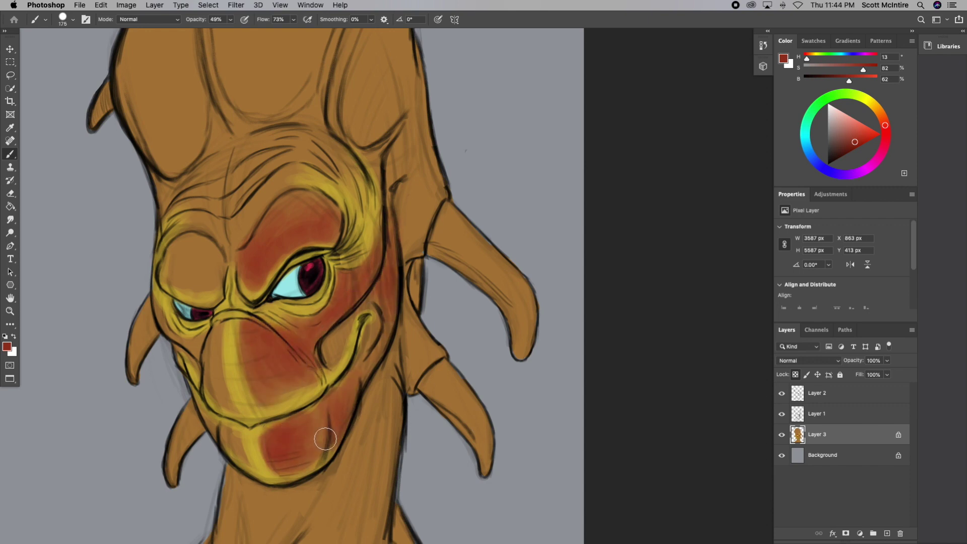
left_click_drag(252, 444, 201, 403)
mouse_move(211, 322)
left_mouse_down()
mouse_move(209, 371)
mouse_move(227, 403)
left_mouse_up()
left_click_drag(166, 327, 202, 358)
key("bracketright")
key("bracketright")
left_click_drag(182, 241, 212, 287)
key("super+minus")
Step: Shade the forehead folds, head edges, neck and lower chest red
mouse_move(300, 67)
left_mouse_down()
mouse_move(323, 192)
mouse_move(397, 101)
left_mouse_up()
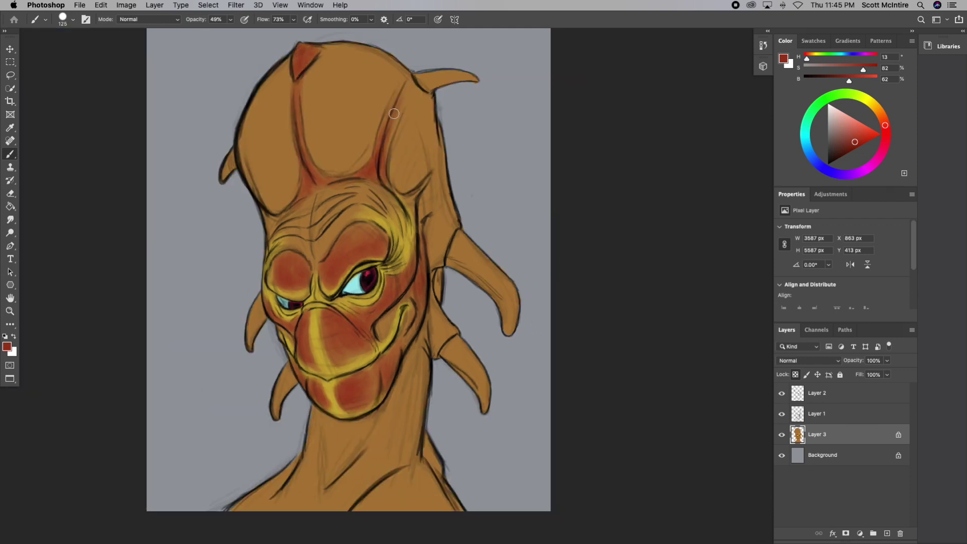
left_click_drag(398, 151, 428, 80)
left_click_drag(247, 151, 282, 237)
left_click_drag(423, 176, 416, 272)
key("bracketright")
key("bracketright")
left_click_drag(428, 322, 402, 408)
left_click_drag(419, 373, 353, 483)
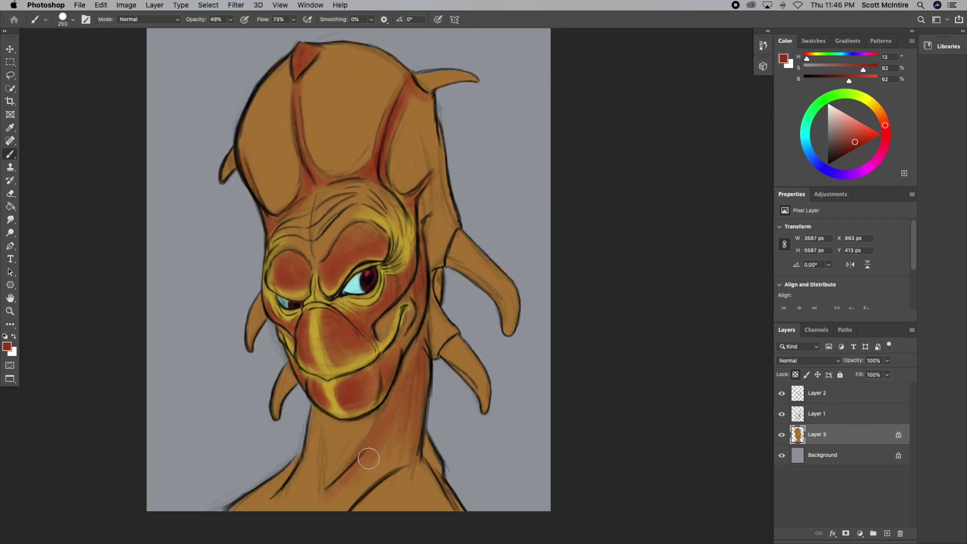
left_click_drag(327, 418, 292, 503)
left_click_drag(287, 483, 428, 499)
left_click_drag(378, 479, 443, 503)
left_click_drag(333, 194, 282, 247)
left_click_drag(352, 211, 308, 252)
Step: Paint the upper head and forehead lobes gold, then mirror the canvas to check the drawing
key("bracketleft")
key("bracketleft")
key("bracketleft")
left_click(332, 403, "alt")
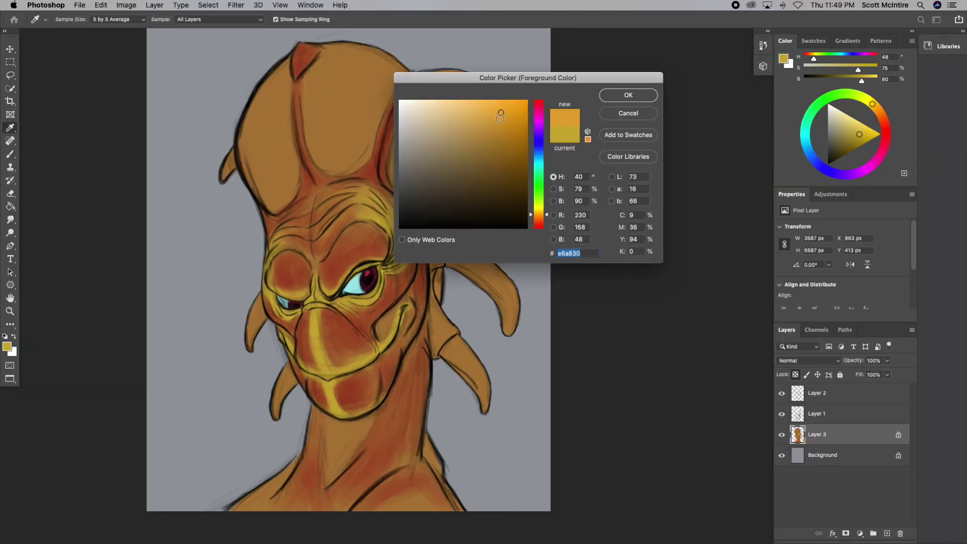
key("Return")
key("b")
left_click_drag(322, 60, 362, 141)
left_click_drag(282, 101, 262, 191)
left_click_drag(418, 105, 413, 181)
key("bracketleft")
left_click_drag(362, 151, 320, 150)
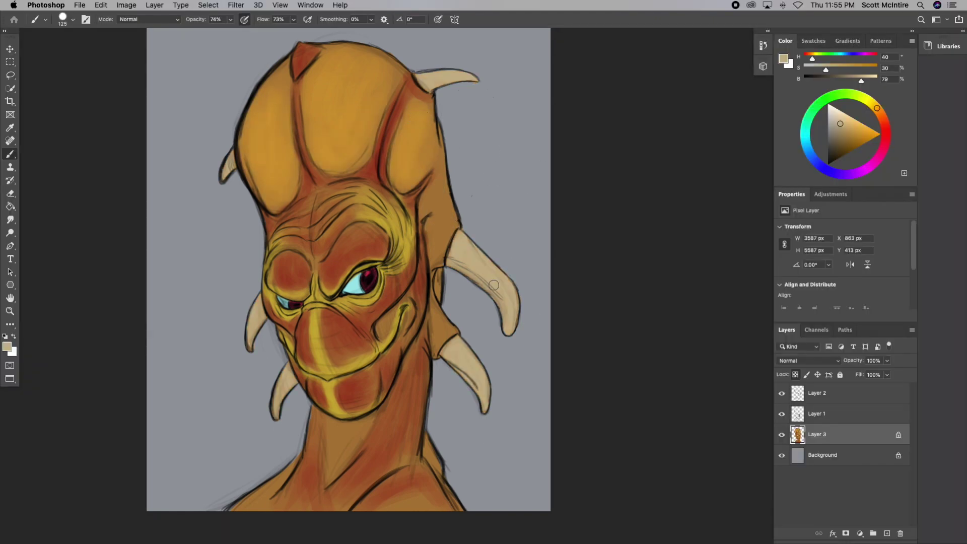
key("ctrl+shift+h")
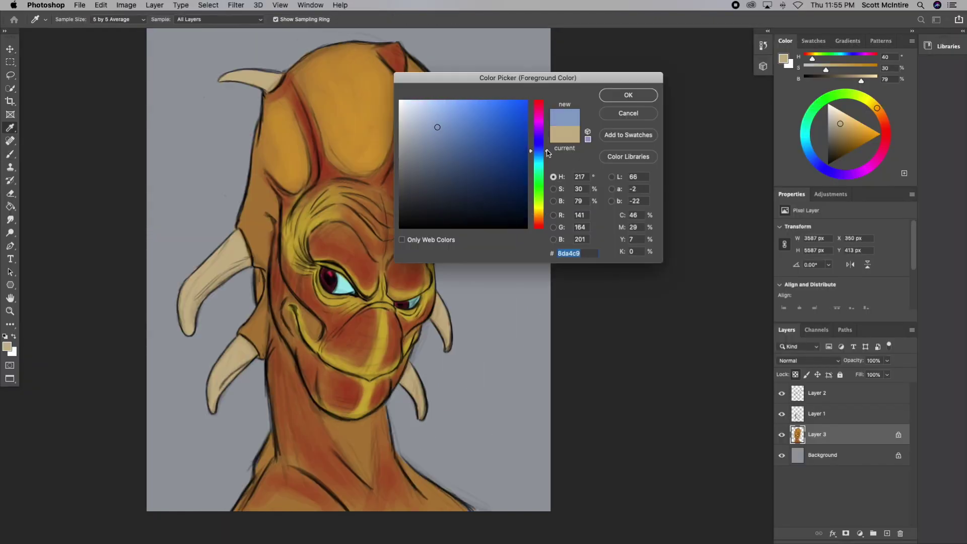
Step: Paint blue-grey across the lower neck and shoulders
left_click(438, 123)
key("Return")
left_click_drag(267, 468, 343, 504)
left_click_drag(403, 463, 425, 489)
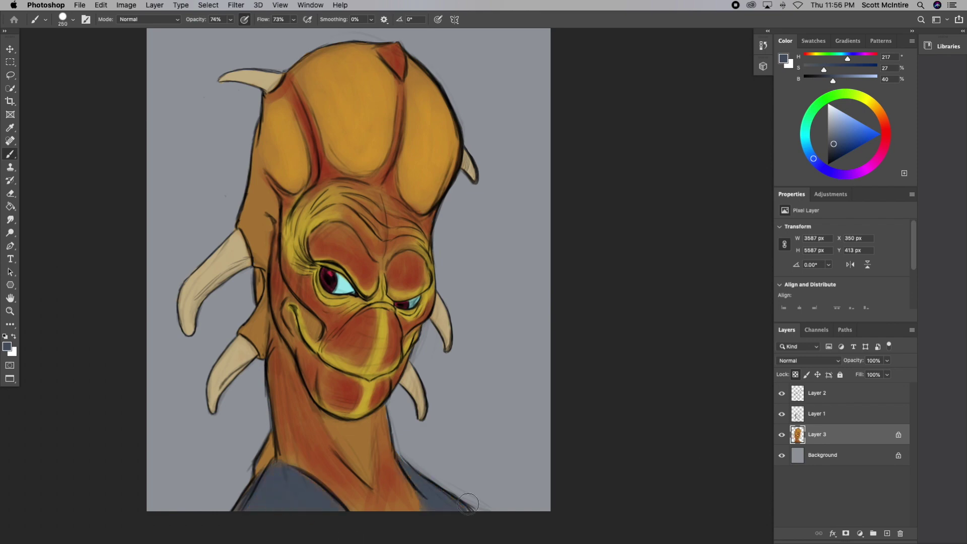
Step: Flip the canvas back, erase stray sketch lines near the brow and cheek, and add a Multiply layer
left_click(126, 5)
left_click(171, 155)
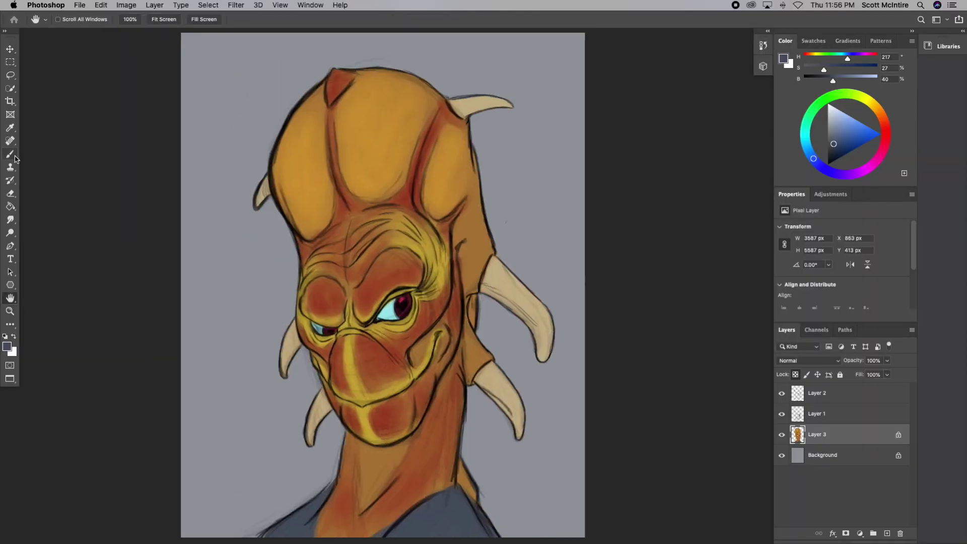
key("alt+shift+bracketright")
key("e")
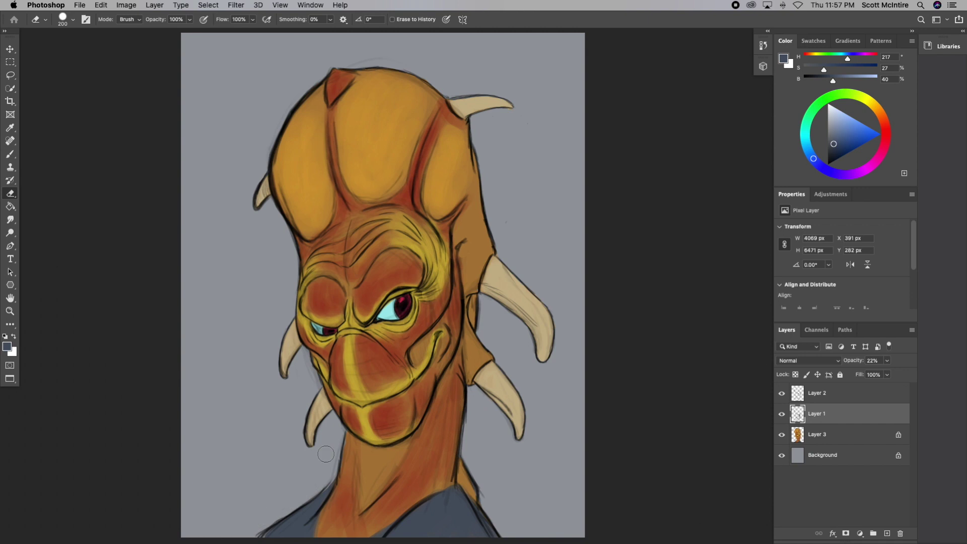
key("alt+bracketleft")
left_click_drag(397, 251, 444, 323)
left_click_drag(418, 292, 473, 428)
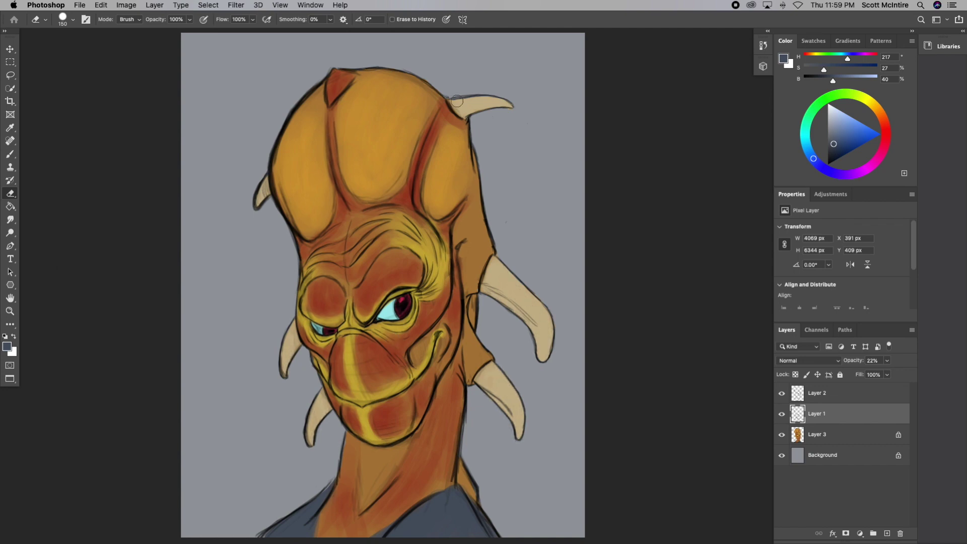
key("ctrl+shift+alt+n")
left_click(7, 347)
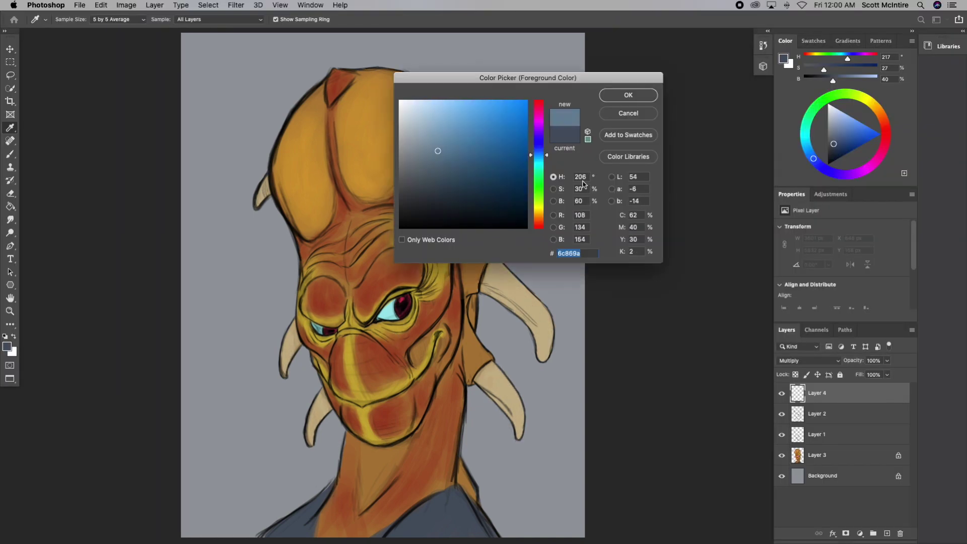
Step: Set the foreground to blue-grey #788ea6 with brightness 65 and return to the brush
type("65")
left_click(585, 228)
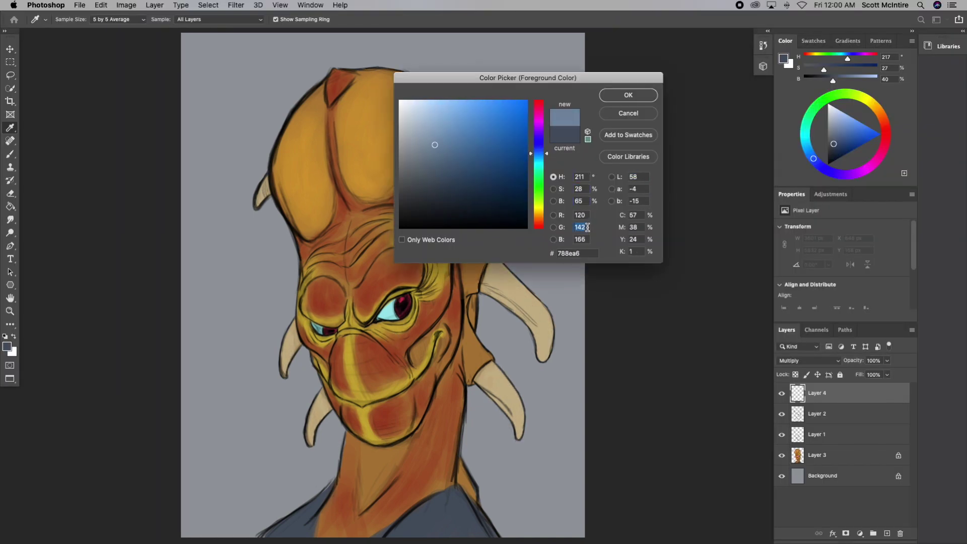
key("Return")
key("e")
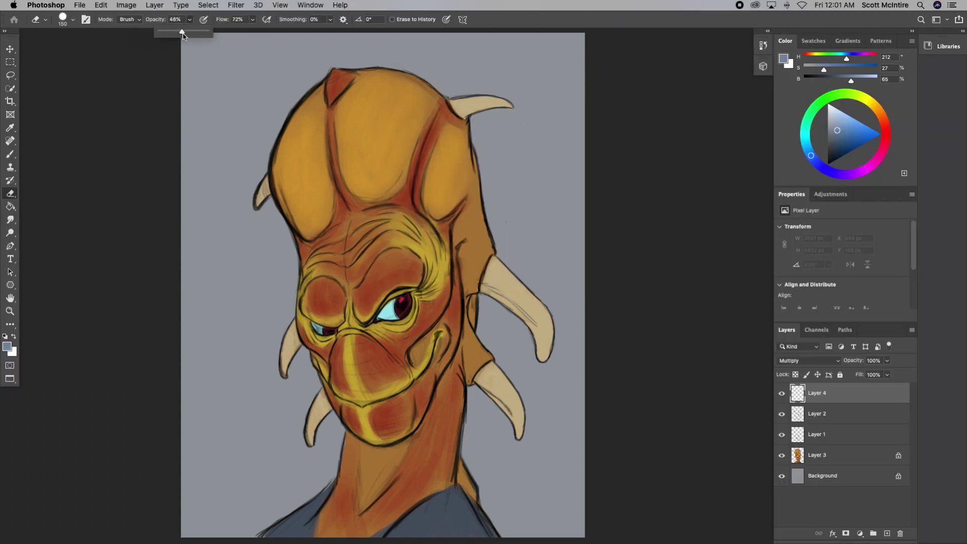
key("b")
Step: Shade around the eyes, cheeks, nose ridge, brow, jaw and under the chin
left_click_drag(359, 312, 347, 252)
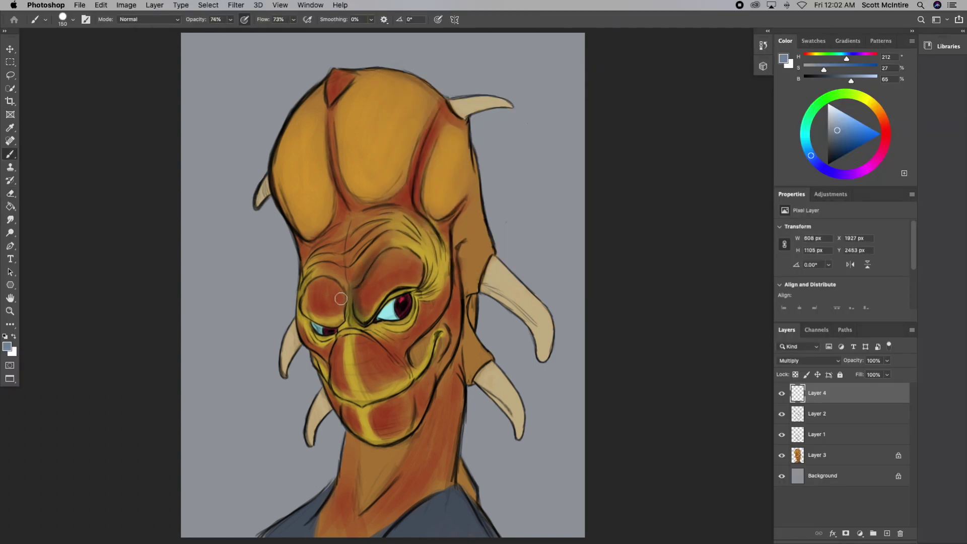
mouse_move(327, 302)
left_mouse_down()
mouse_move(308, 347)
mouse_move(330, 387)
mouse_move(353, 333)
left_mouse_up()
mouse_move(338, 438)
left_mouse_down()
mouse_move(443, 303)
mouse_move(411, 322)
mouse_move(372, 322)
left_mouse_up()
key("bracketleft")
key("bracketleft")
mouse_move(375, 310)
left_mouse_down()
mouse_move(436, 262)
mouse_move(429, 297)
left_mouse_up()
left_click_drag(405, 252, 423, 250)
left_click_drag(438, 376, 415, 431)
left_click_drag(458, 307, 445, 372)
mouse_move(381, 444)
left_mouse_down()
mouse_move(355, 426)
mouse_move(416, 461)
left_mouse_up()
left_click_drag(347, 436, 388, 468)
left_click_drag(423, 426, 352, 468)
Step: Shade the left and right horns, the left head dome and lower left cheek
mouse_move(300, 322)
left_mouse_down()
mouse_move(284, 375)
mouse_move(318, 439)
left_mouse_up()
mouse_move(312, 98)
left_mouse_down()
mouse_move(279, 222)
mouse_move(307, 232)
left_mouse_up()
key("bracketleft")
key("bracketleft")
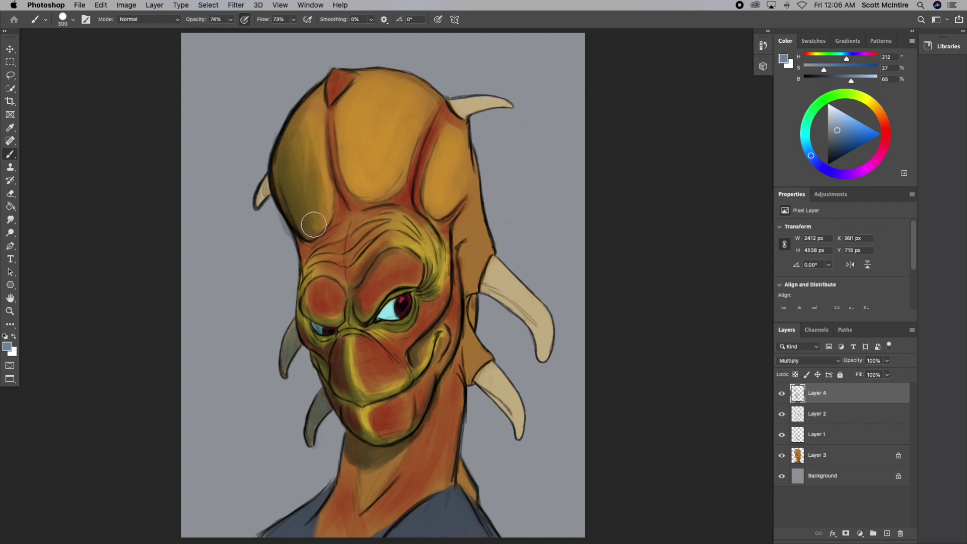
left_click_drag(317, 187, 302, 287)
left_click_drag(332, 252, 308, 292)
left_click_drag(467, 289, 534, 327)
left_click_drag(468, 362, 518, 433)
Step: Shade across the neck and along the right head edge, then hide the panels to review
key("bracketright")
left_click_drag(350, 449, 317, 514)
left_click_drag(341, 479, 414, 448)
mouse_move(353, 463)
left_mouse_down()
mouse_move(282, 533)
mouse_move(372, 524)
left_mouse_up()
key("bracketleft")
left_click_drag(463, 196, 459, 295)
left_click_drag(431, 323, 418, 365)
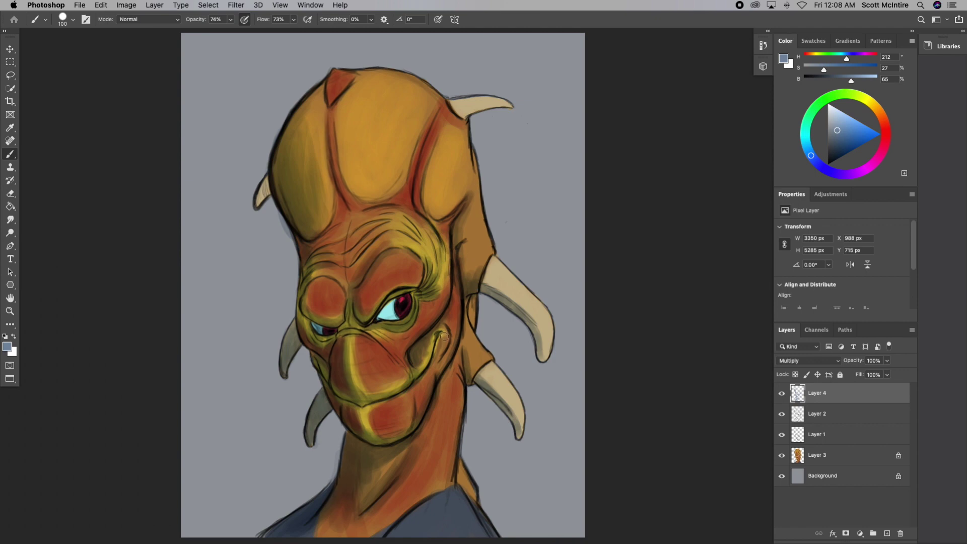
key("Tab")
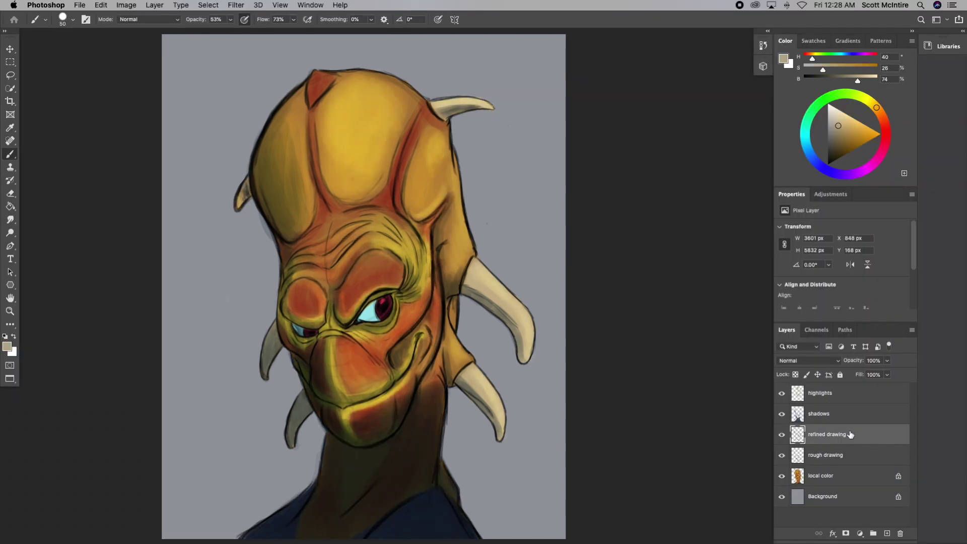
Step: Paint dark brown markings near the mouth and on the chin
left_click(492, 183)
key("Return")
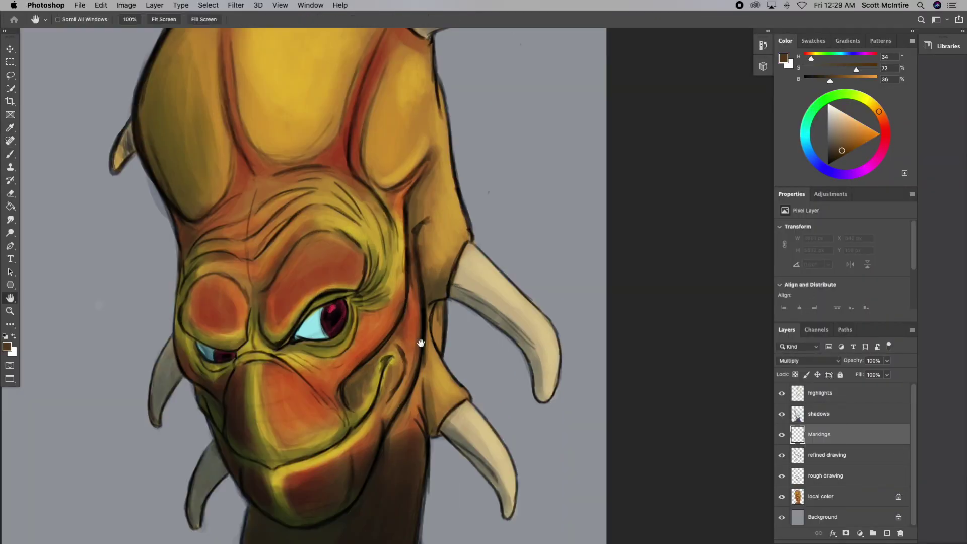
left_click_drag(312, 319, 329, 356)
left_click_drag(230, 19, 244, 35)
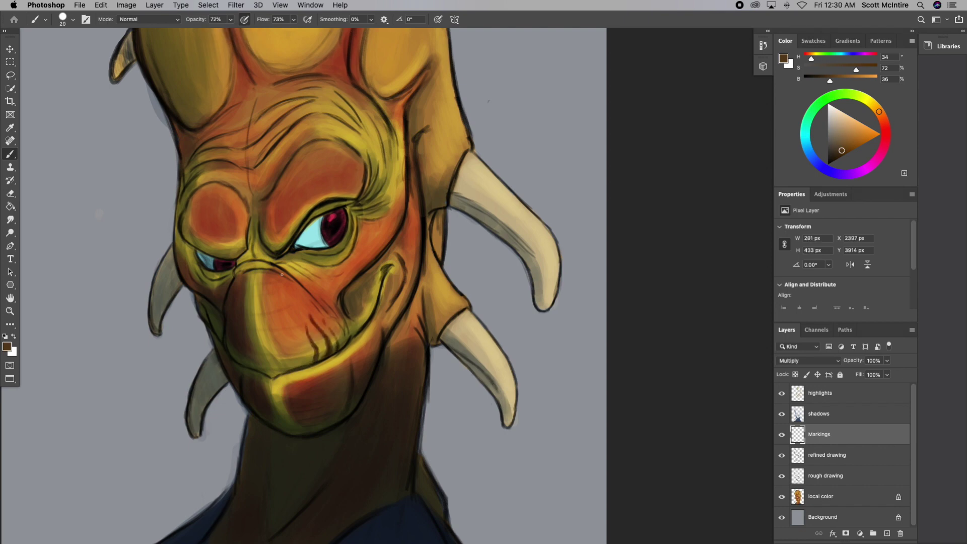
left_click_drag(295, 368, 288, 358)
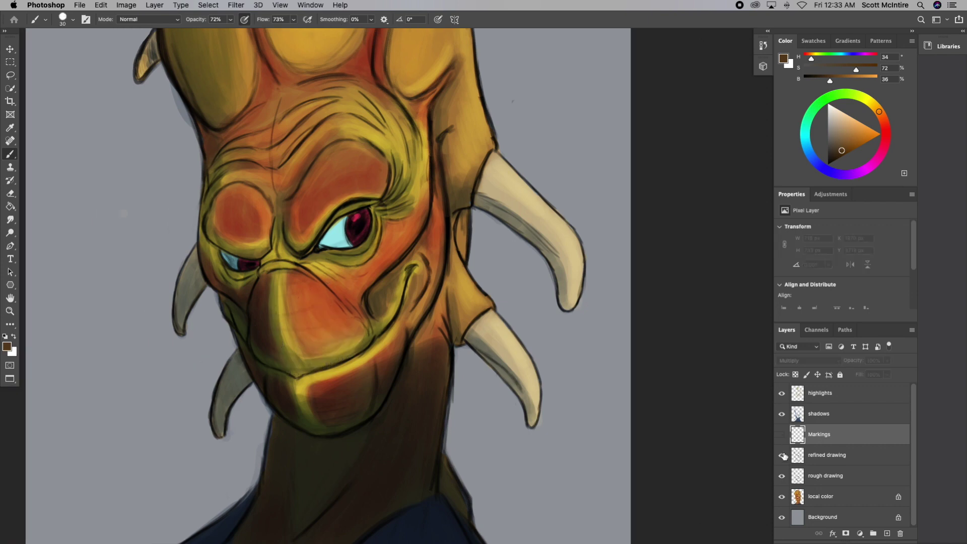
Step: Hide the Markings layer and lower the refined drawing layer's opacity
left_click(782, 434)
left_click(826, 455)
left_click(887, 361)
left_click_drag(889, 372, 851, 373)
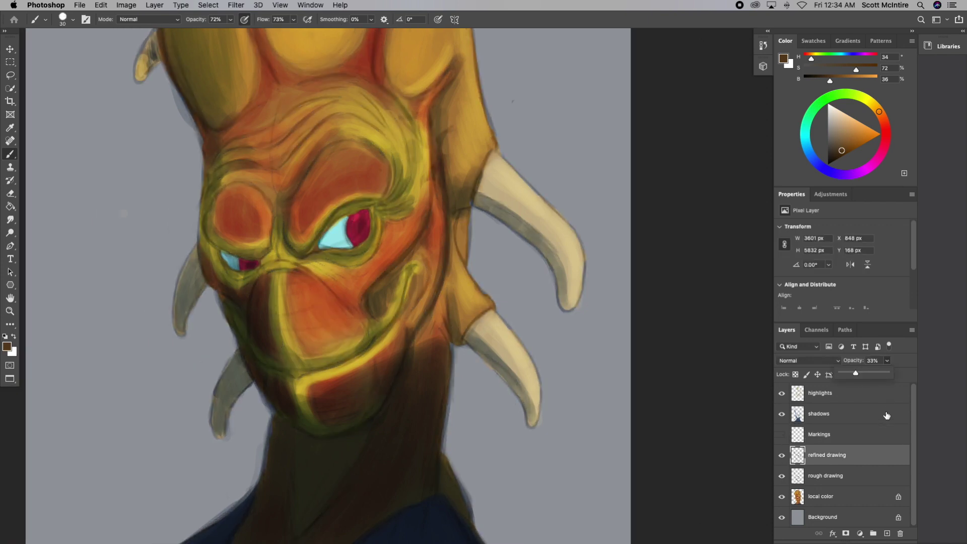
Step: Add a new Multiply layer and choose a dark blue colour
left_click(887, 534)
left_click(782, 496)
left_click(783, 58)
left_click(626, 96)
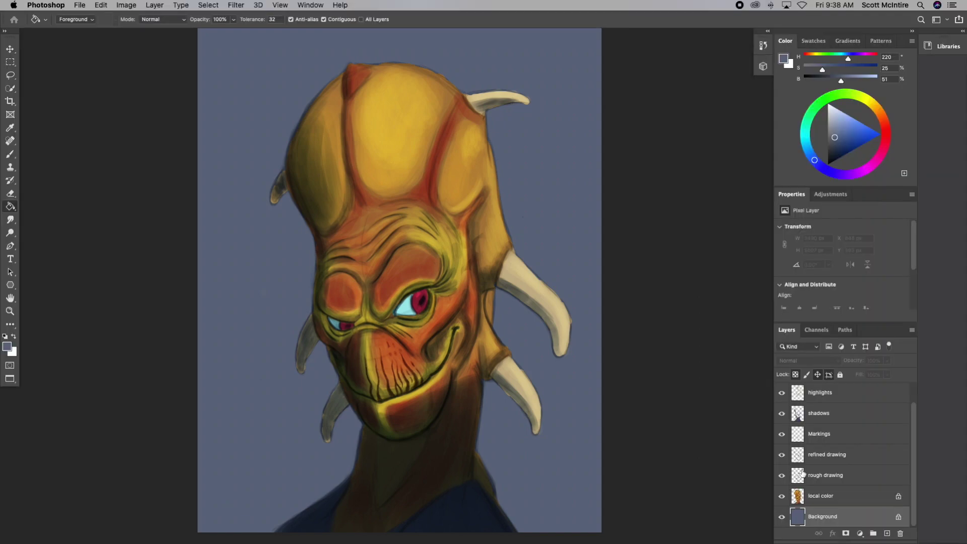
left_click(782, 434)
left_click(830, 497)
key("Tab")
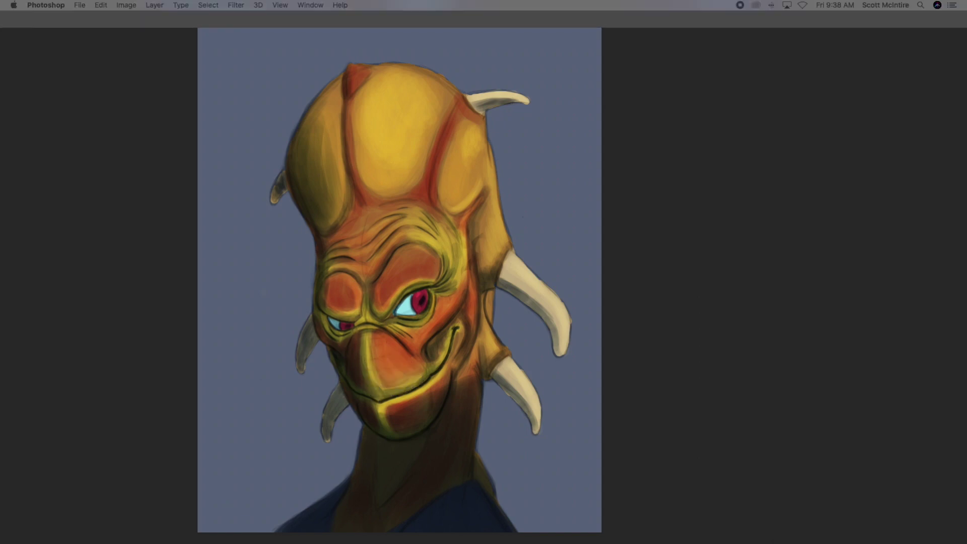
key("Tab")
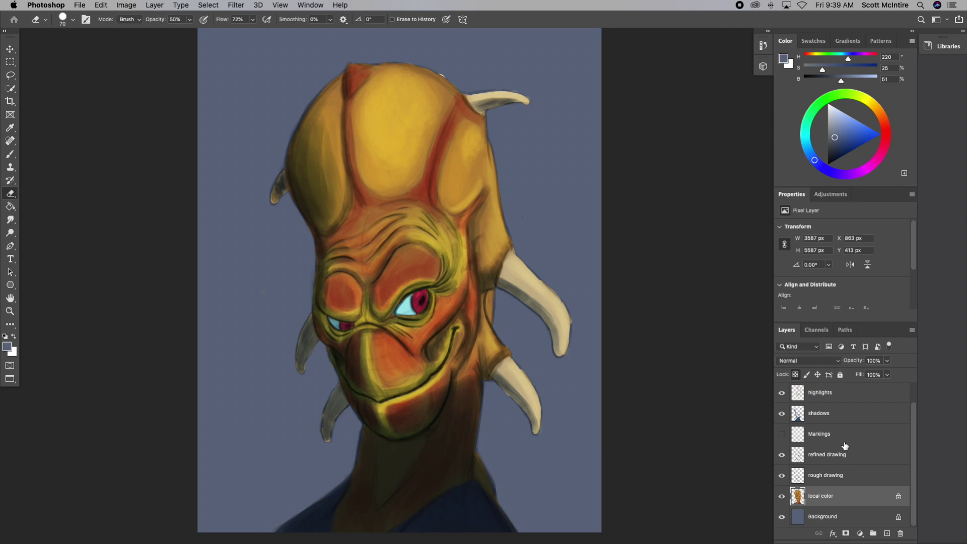
key("alt+period")
key("alt+bracketleft")
key("alt+bracketleft")
key("alt+bracketleft")
key("alt+bracketleft")
key("alt+period")
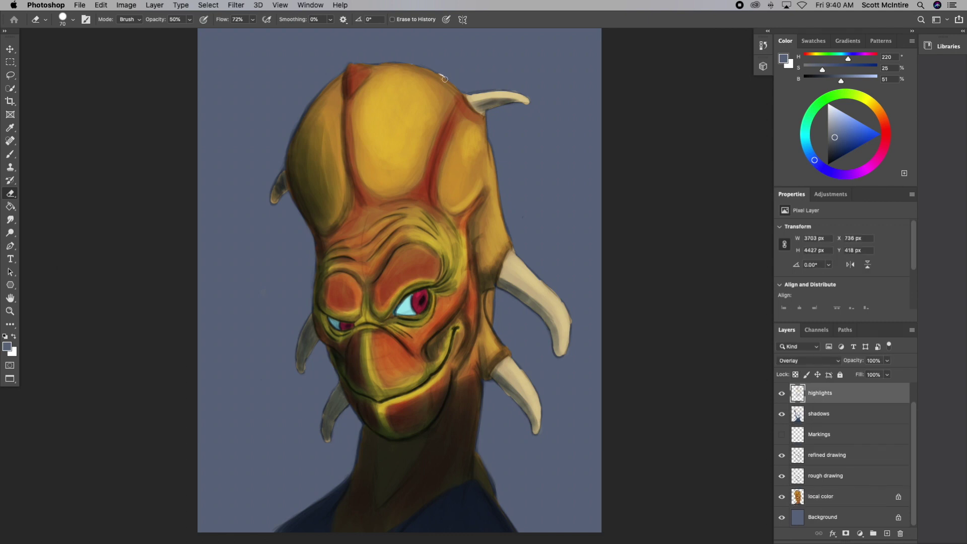
key("alt+bracketleft")
key("b")
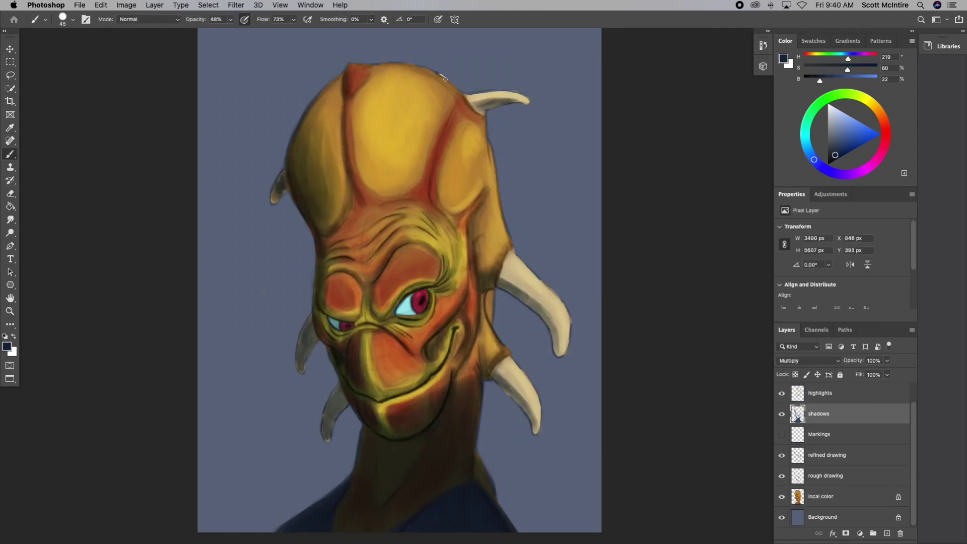
key("alt+bracketleft")
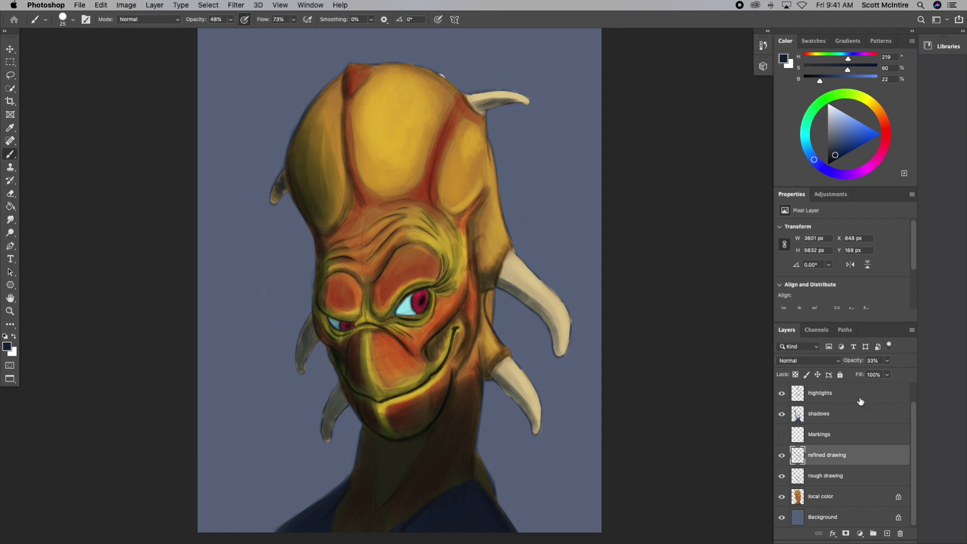
left_click(790, 498)
key("e")
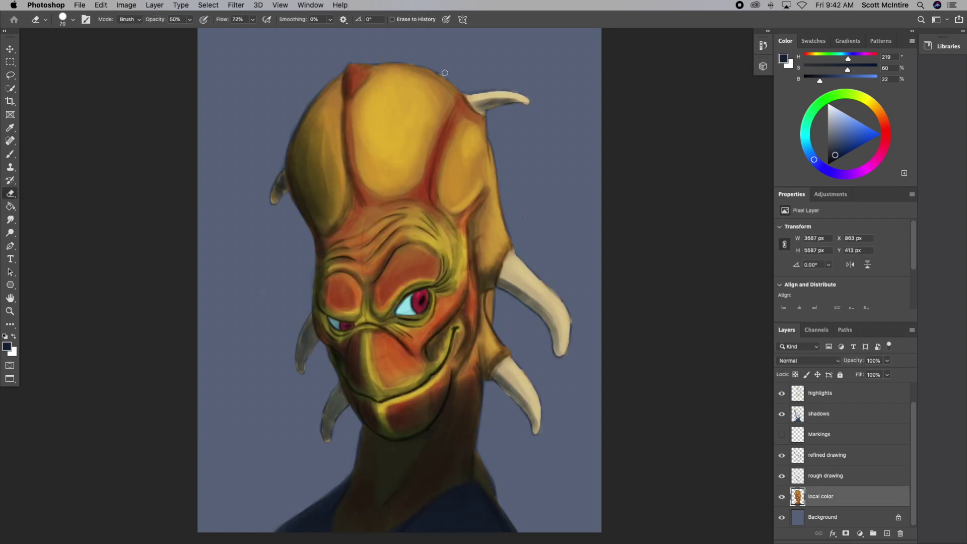
key("alt+bracketright")
key("alt+bracketright")
key("alt+bracketright")
key("alt+bracketright")
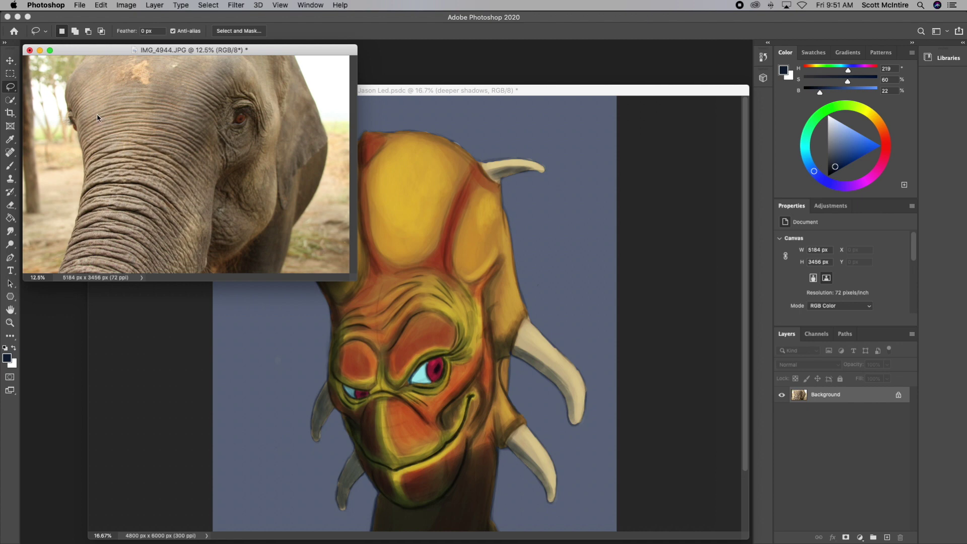
Step: Bring the lassoed elephant-skin patch into the alien painting as its own layer
left_click_drag(99, 138, 388, 422, "ctrl")
key("ctrl+bracketleft")
key("ctrl+bracketleft")
key("ctrl+bracketleft")
right_click(384, 431)
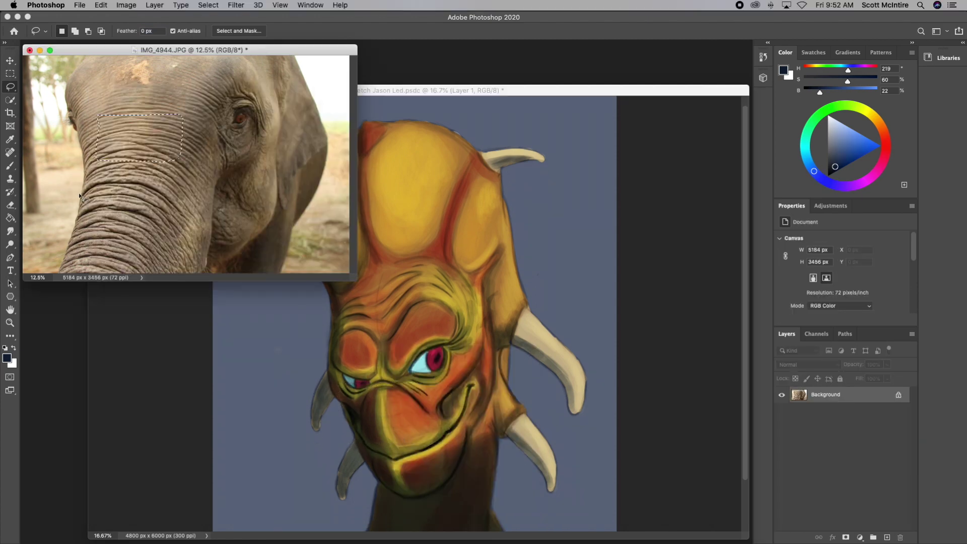
right_click(133, 130)
left_click(161, 212)
Step: Move the elephant patch over the snout and warp it along the jaw
left_click_drag(182, 215, 403, 428)
left_click(101, 5)
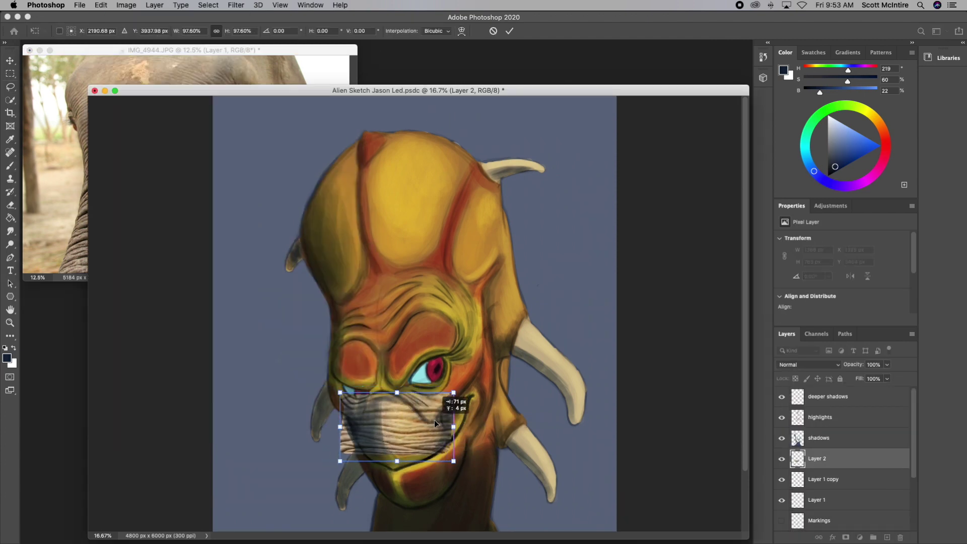
mouse_move(441, 440)
left_mouse_down()
mouse_move(412, 421)
mouse_move(379, 463)
left_mouse_up()
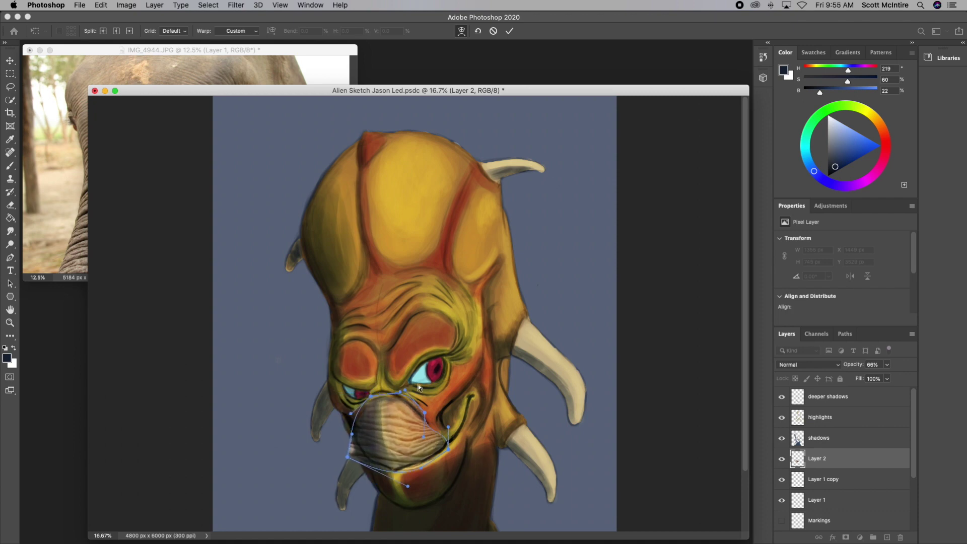
left_click_drag(396, 471, 441, 445)
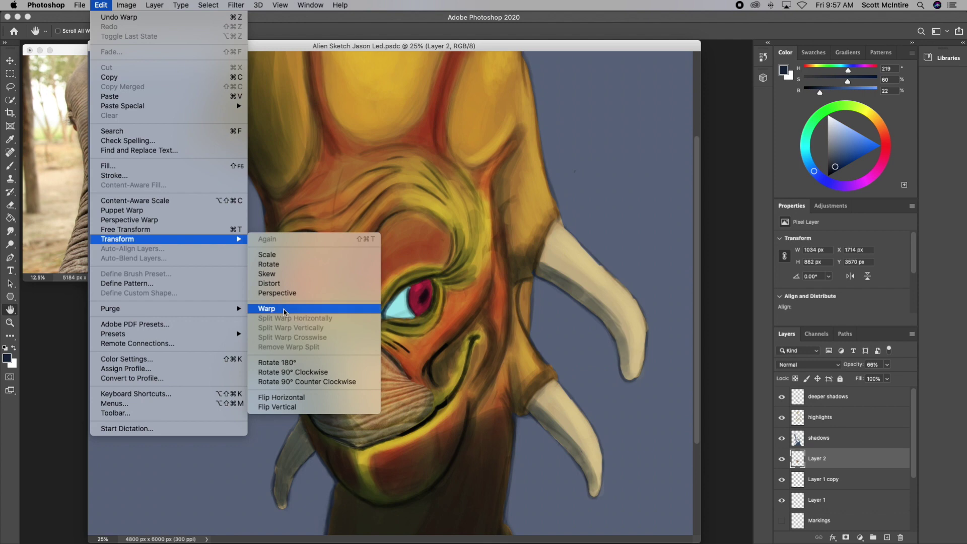
mouse_move(316, 348)
left_mouse_down()
mouse_move(423, 346)
mouse_move(445, 417)
mouse_move(421, 362)
mouse_move(428, 373)
left_mouse_up()
left_click_drag(304, 448, 321, 445)
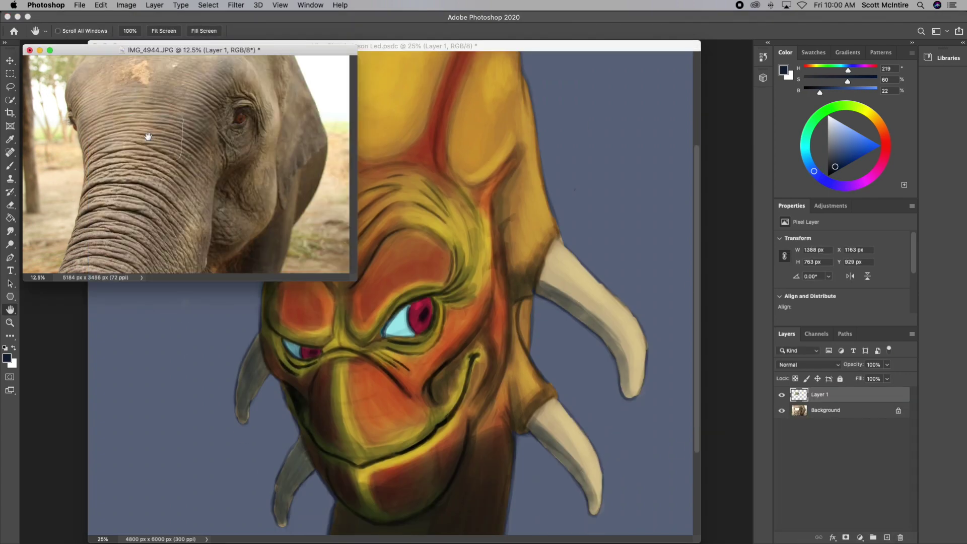
Step: Lasso a wrinkled trunk-skin patch in the elephant photo and copy it to a new layer
key("l")
left_click_drag(96, 116, 91, 141)
right_click(161, 105)
left_click(192, 190)
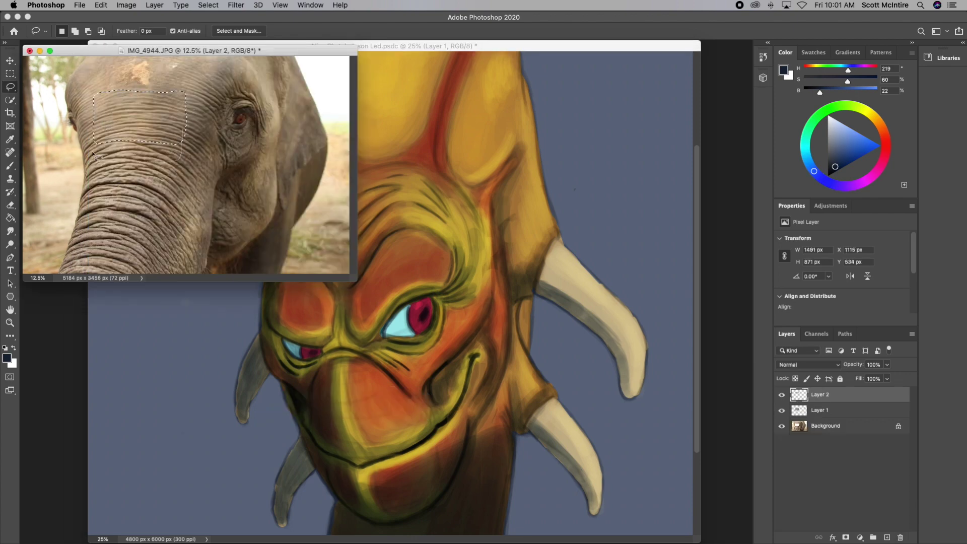
Step: Warp the trunk texture around the snout and fade it to about 30% opacity
left_click(101, 5)
left_click(272, 317)
left_click_drag(443, 470, 451, 417)
left_click_drag(265, 470, 329, 457)
left_click_drag(443, 360, 446, 328)
left_click_drag(266, 360, 290, 375)
left_click_drag(447, 328, 412, 349)
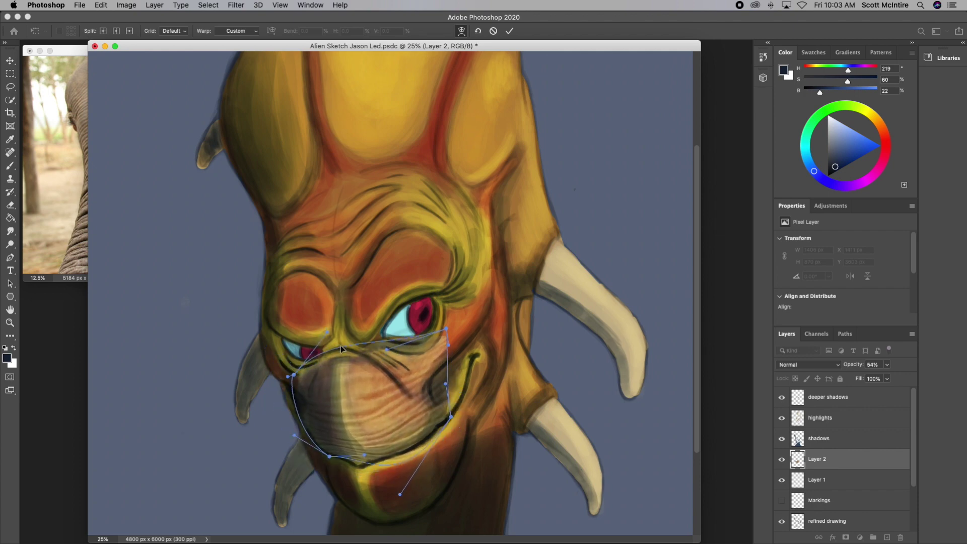
left_click_drag(352, 466, 359, 472)
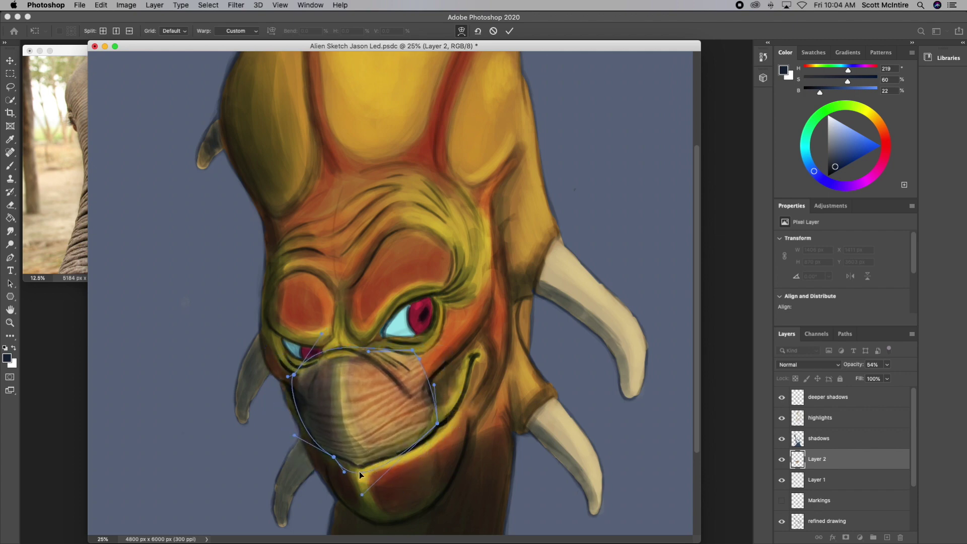
left_click_drag(887, 365, 878, 363)
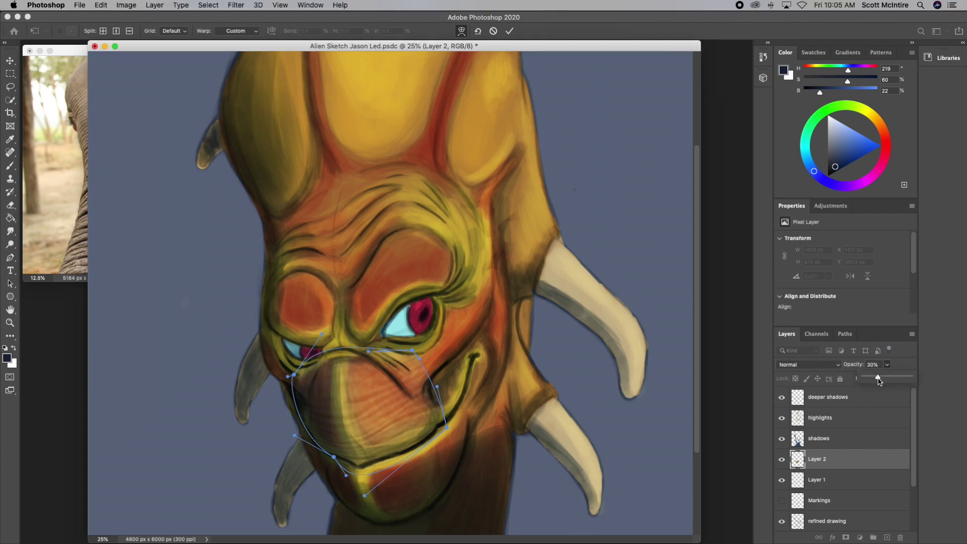
key("Return")
Step: Apply Exposure to the texture with gamma 0.21 and exposure +0.16
left_click(121, 5)
left_click(272, 73)
left_click_drag(458, 247, 503, 249)
left_click_drag(457, 199, 459, 200)
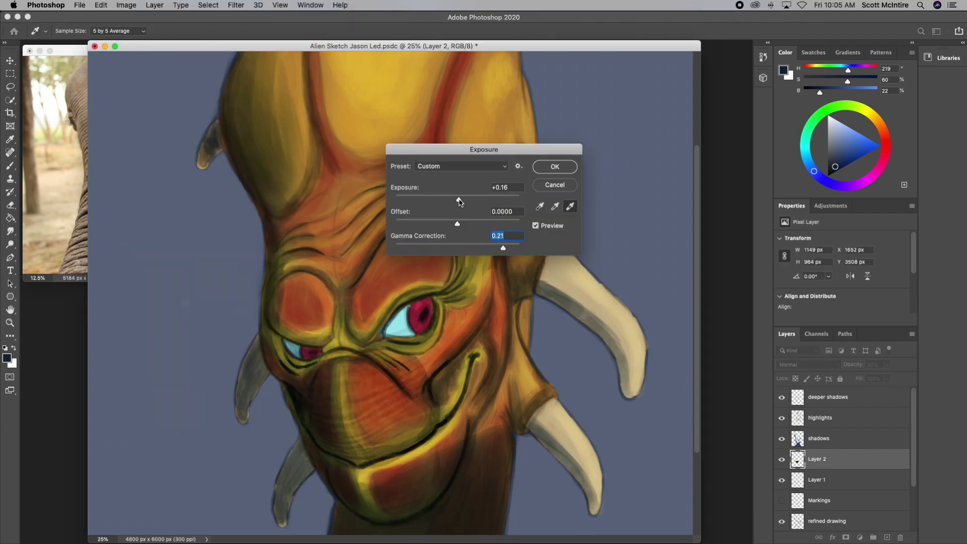
left_click(555, 167)
Step: Reduce the texture's saturation with Hue/Saturation and brighten its exposure slightly
left_click(125, 5)
left_click(272, 101)
left_click_drag(136, 173, 145, 174)
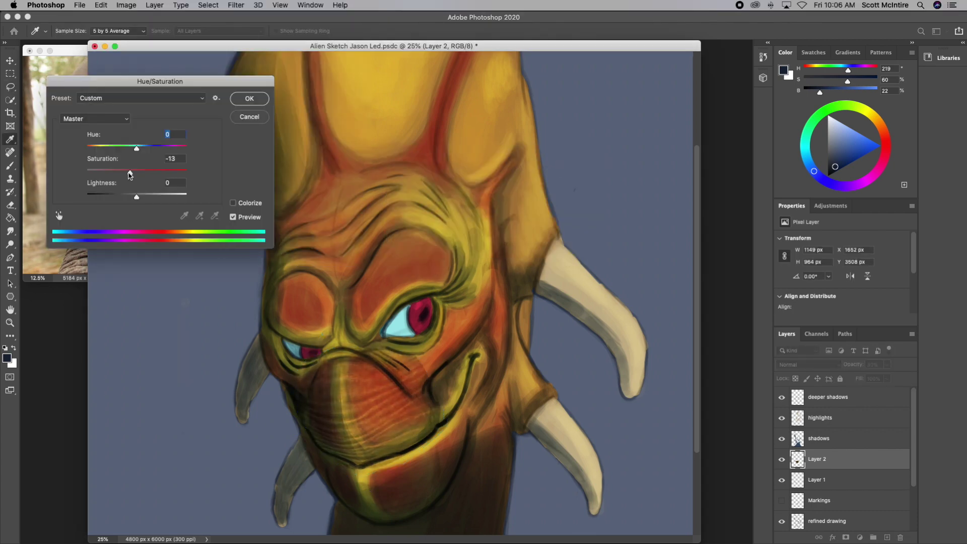
left_click(250, 98)
left_click(126, 5)
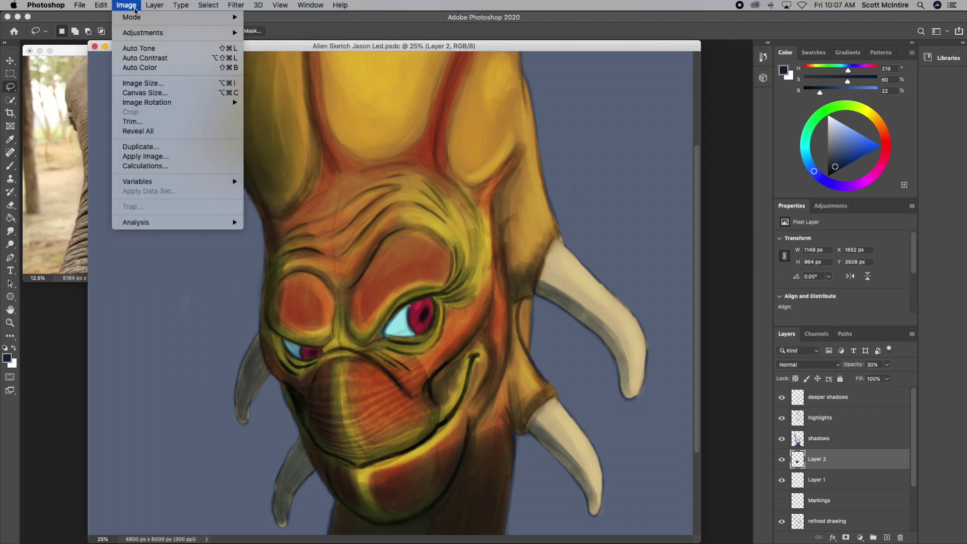
left_click(272, 73)
left_click_drag(457, 200, 471, 200)
key("Return")
Step: Erase the texture's hard edge toward the eye with a 300 px eraser
key("e")
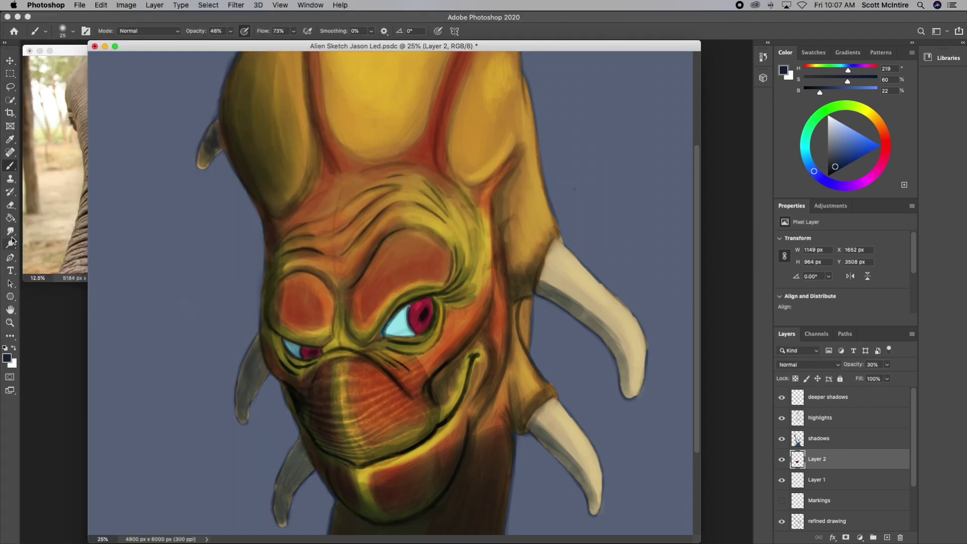
key("bracketright")
key("bracketright")
key("bracketright")
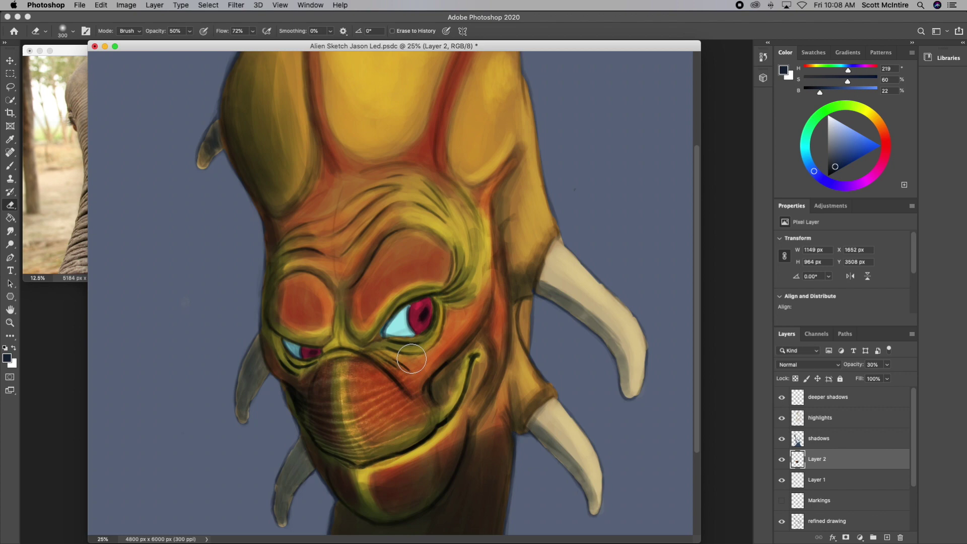
left_click_drag(437, 411, 392, 362)
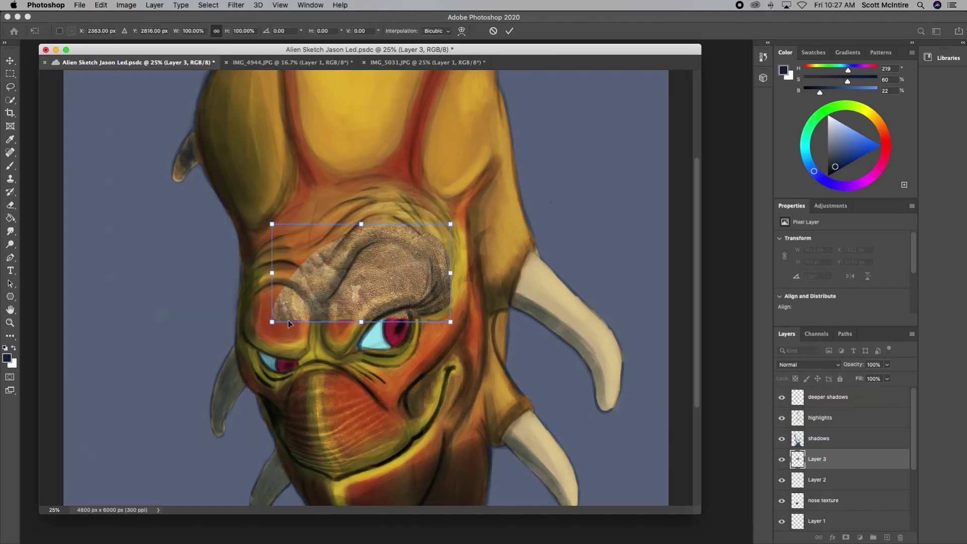
Step: Rotate the brow texture patch to follow the brow, adjust its exposure, and erase its edges
left_click_drag(288, 322, 475, 298)
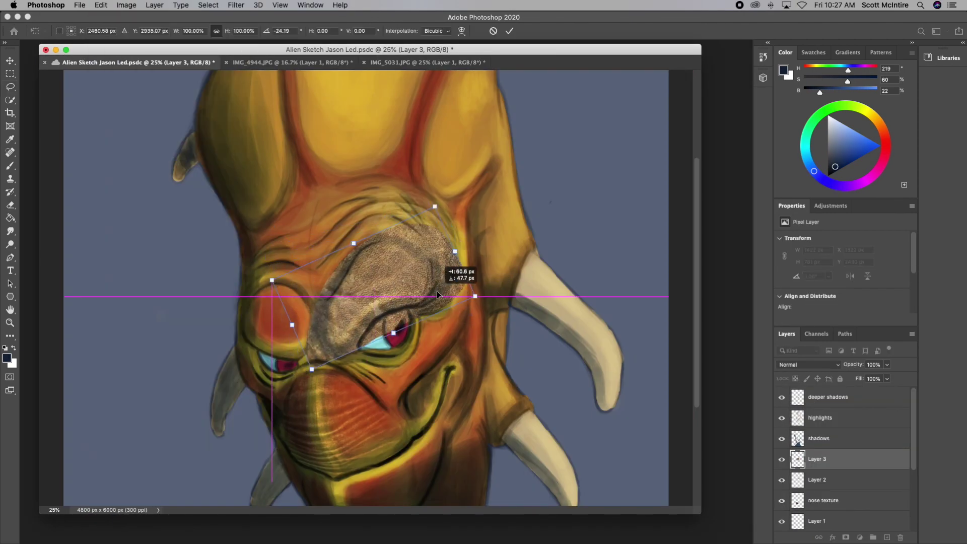
key("Return")
left_click(126, 5)
left_click(282, 59)
key("Return")
left_click(100, 5)
left_click(323, 307)
key("e")
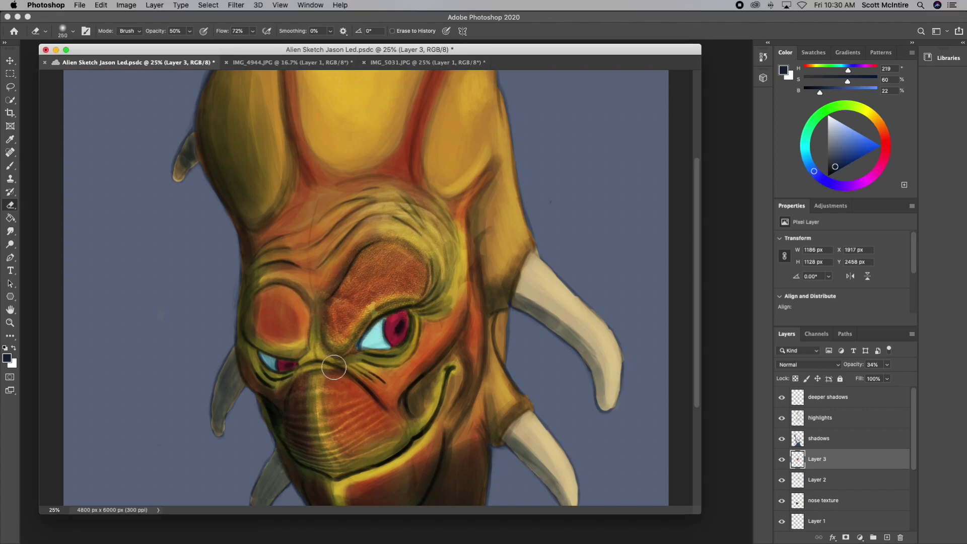
Step: Warp a new elephant-eye patch over the left brow, brighten its exposure, and erase its edges
left_click(420, 63)
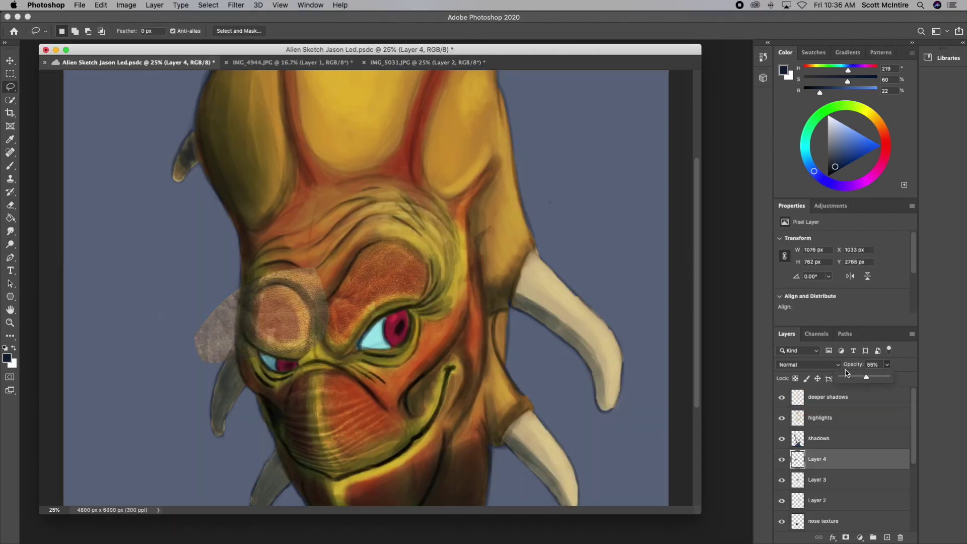
left_click(101, 5)
left_click(262, 308)
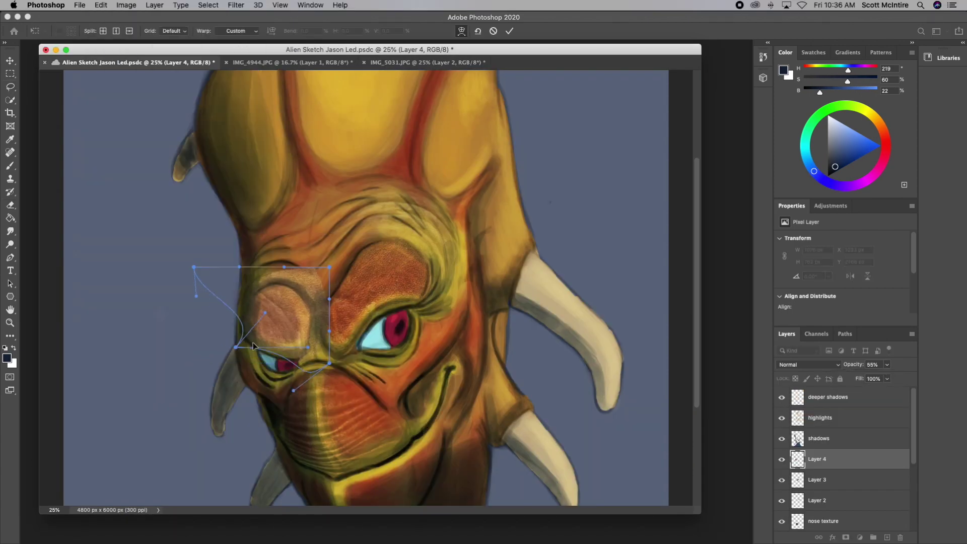
left_click_drag(212, 330, 247, 325)
left_click_drag(142, 252, 153, 251)
key("Return")
key("e")
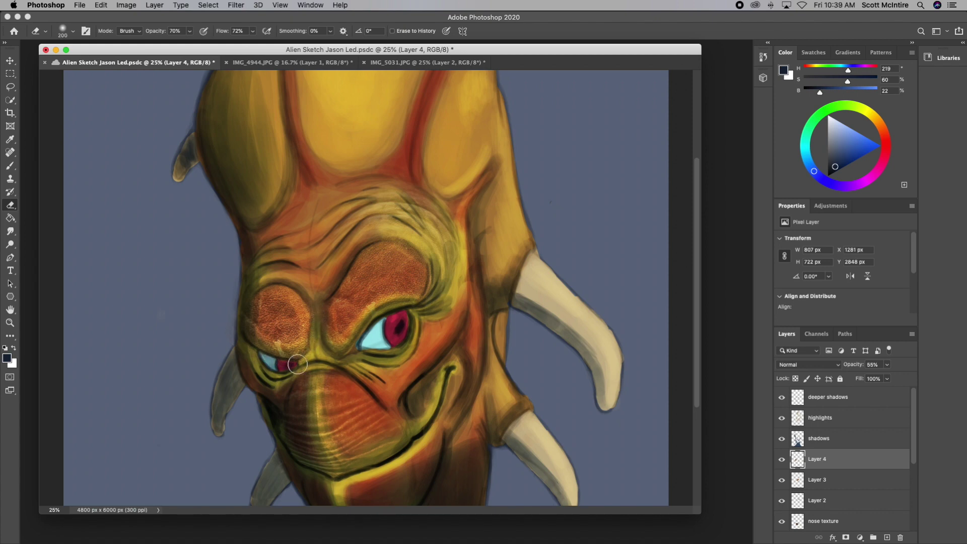
key("alt+bracketleft")
key("alt+bracketleft")
key("alt+bracketleft")
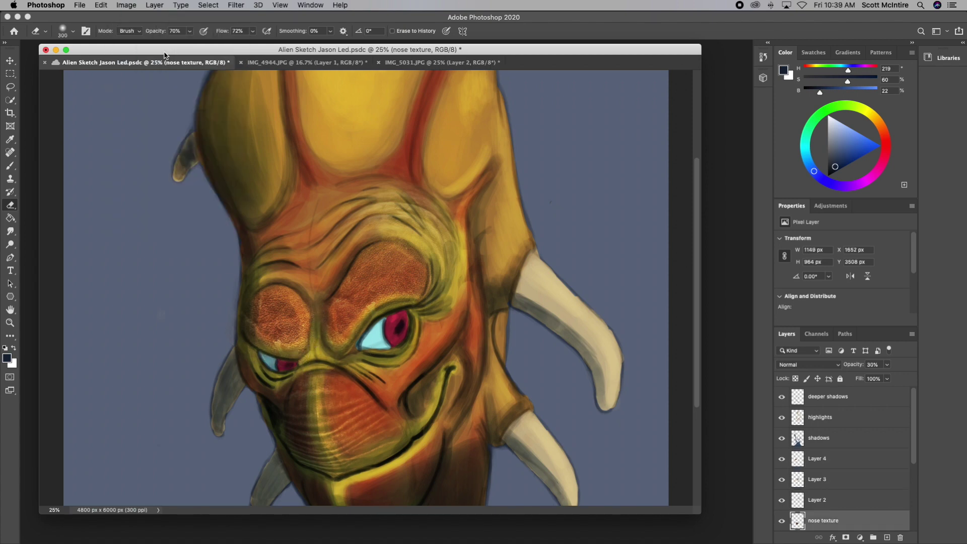
key("Escape")
key("super+Tab")
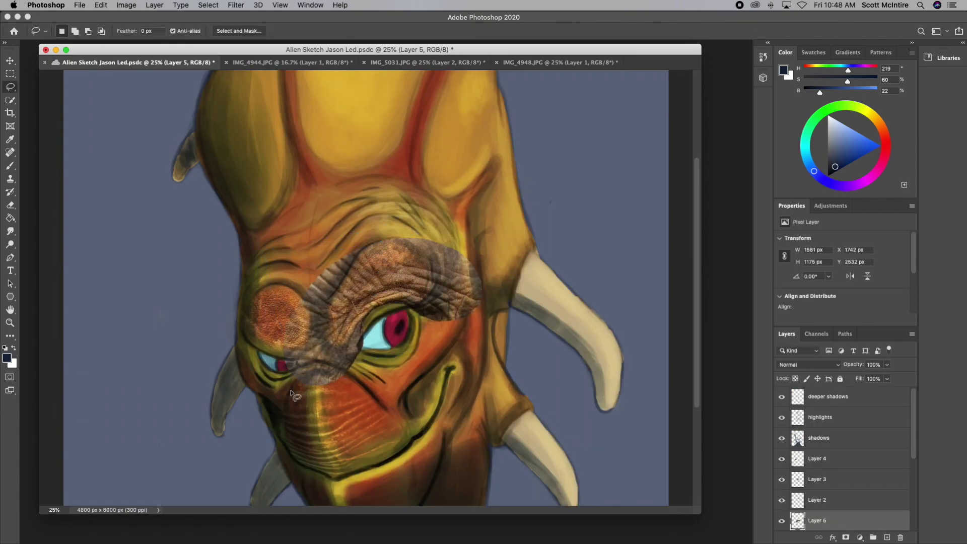
Step: Rotate and enlarge the wrinkle texture to cover the right eye at 83% opacity
left_click(101, 5)
left_click(126, 229)
left_click_drag(457, 298, 468, 313)
left_click(101, 5)
key("Escape")
left_click_drag(295, 397, 264, 433)
key("8")
key("3")
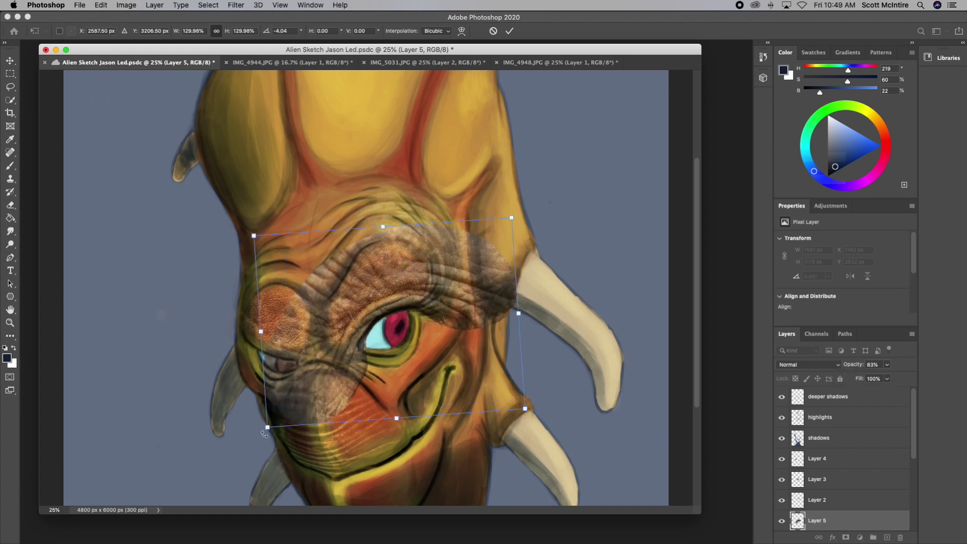
Step: Warp the wrinkles around the right eye, apply Exposure, and erase the texture's edges
left_click(461, 31)
mouse_move(507, 283)
left_mouse_down()
mouse_move(434, 301)
mouse_move(440, 291)
left_mouse_up()
left_click_drag(300, 305, 329, 361)
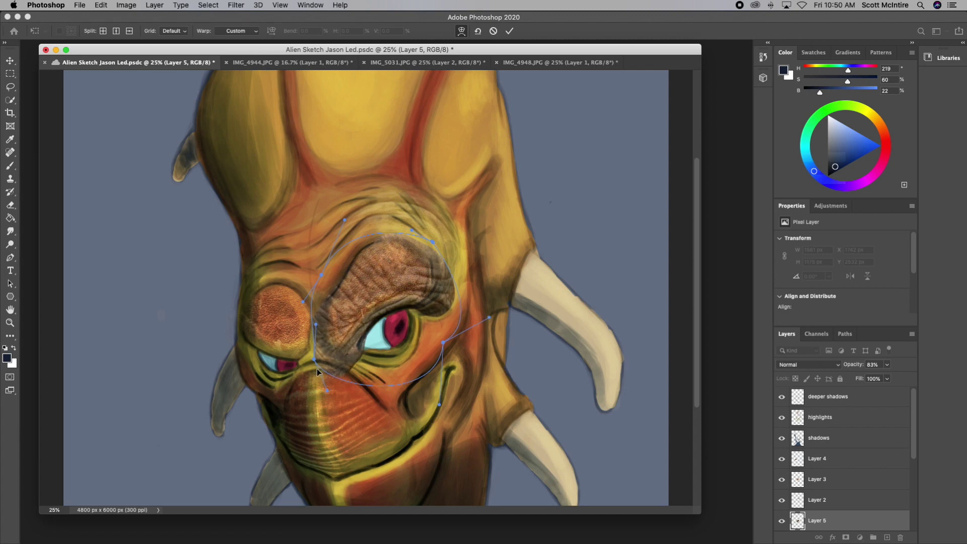
key("Return")
key("ctrl+s")
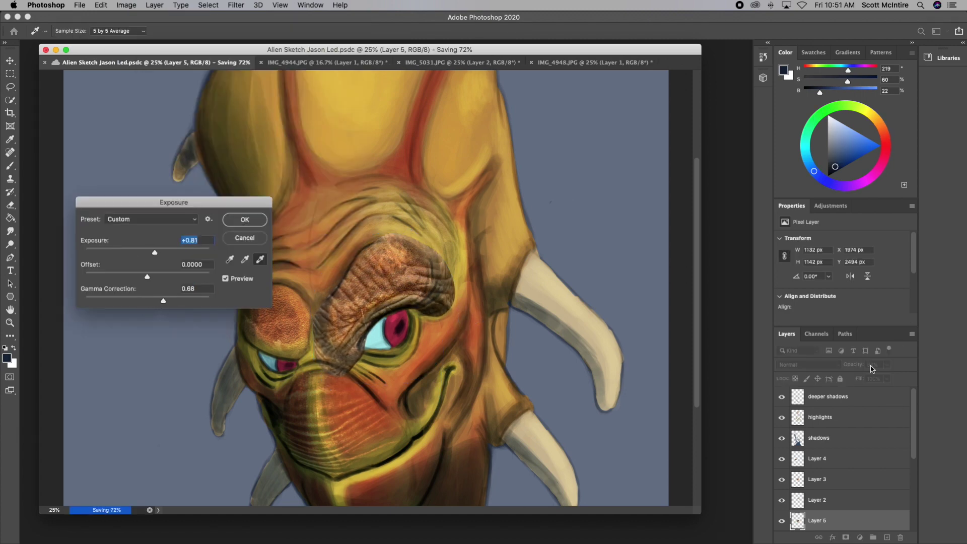
key("Return")
left_click(10, 205)
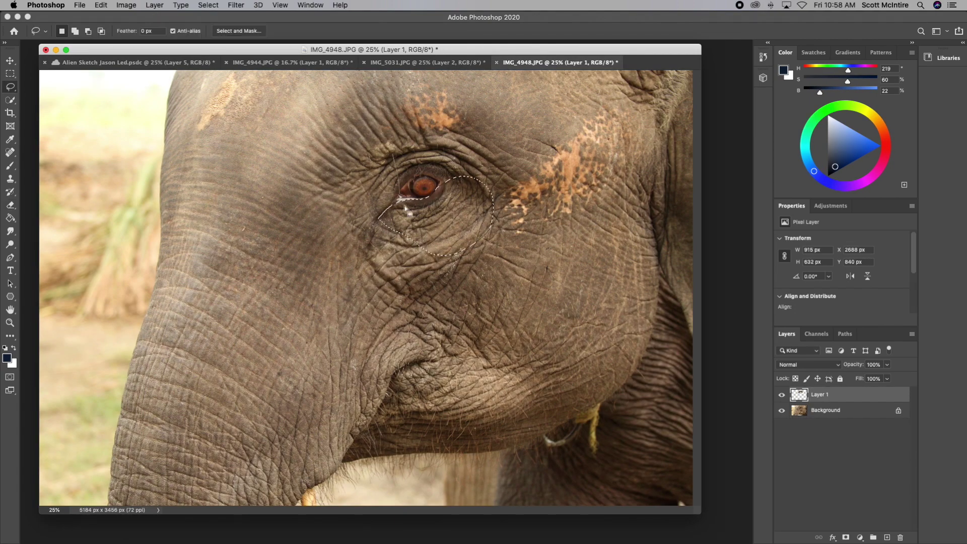
Step: Copy a new elephant-eye skin patch from the photo and paste it into the painting
key("ctrl+j")
key("ctrl+Tab")
key("ctrl+shift+Tab")
key("ctrl+Tab")
key("ctrl+shift+Tab")
key("ctrl+c")
key("ctrl+Tab")
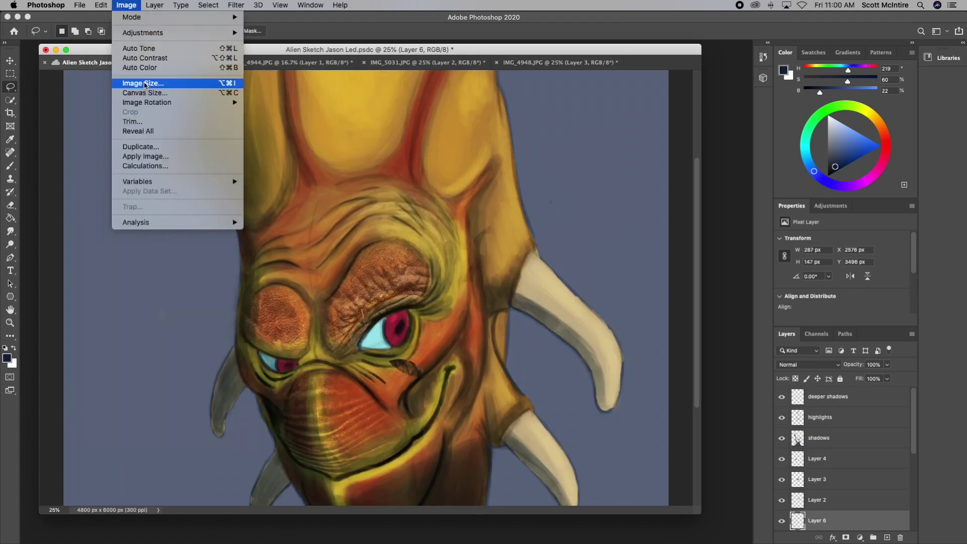
key("ctrl+v")
key("ctrl+t")
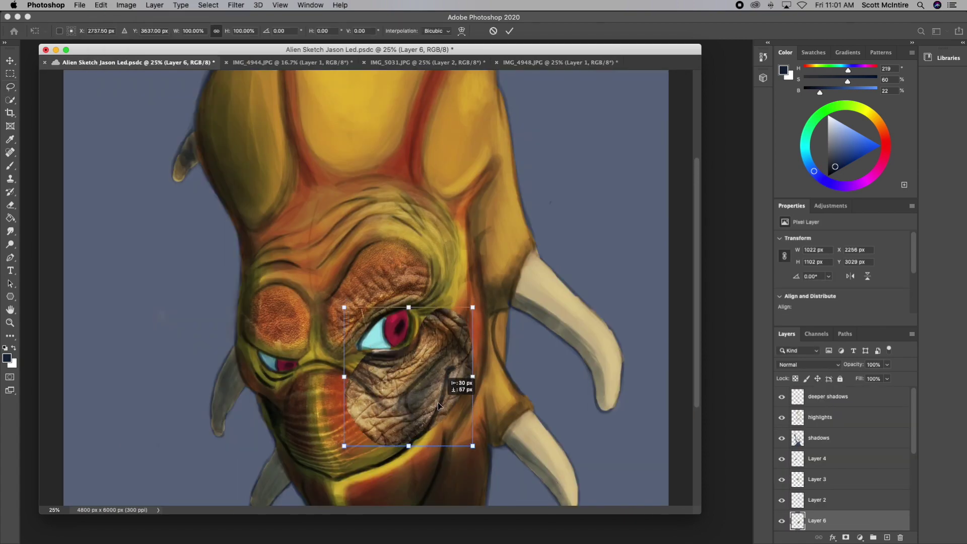
Step: Move, enlarge and warp the pasted skin patch to fit beside the right eye
mouse_move(439, 406)
left_mouse_down()
mouse_move(410, 374)
mouse_move(449, 355)
mouse_move(475, 292)
mouse_move(470, 336)
left_mouse_up()
left_click(100, 5)
left_click(274, 301)
mouse_move(407, 350)
left_mouse_down()
mouse_move(347, 380)
mouse_move(470, 312)
mouse_move(337, 404)
mouse_move(418, 355)
mouse_move(391, 362)
mouse_move(467, 367)
mouse_move(442, 309)
mouse_move(458, 356)
left_mouse_up()
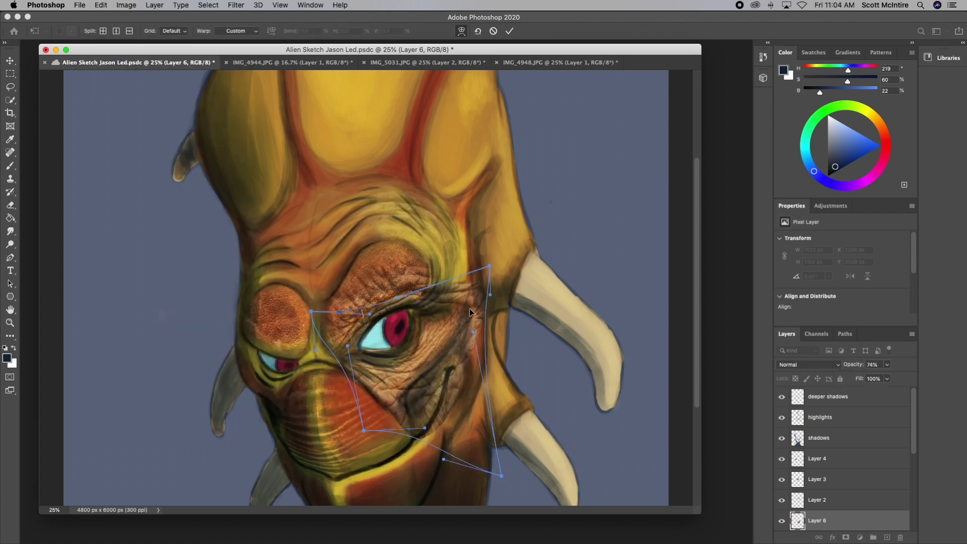
key("Return")
key("Escape")
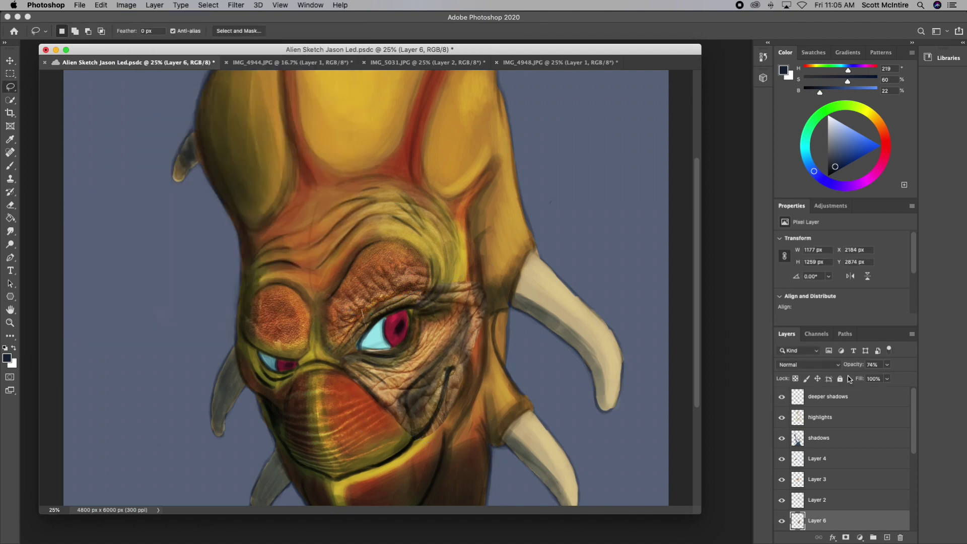
Step: Erase the dark wrinkles below and right of the eye, and set patch Exposure gamma to 0.54
key("e")
left_click_drag(452, 390, 423, 410)
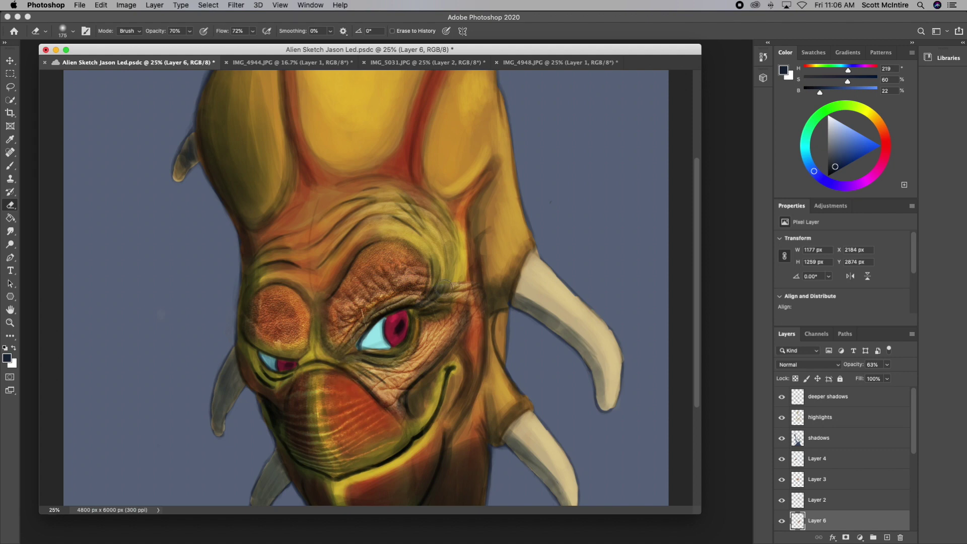
left_click_drag(467, 296, 491, 311)
key("bracketright")
key("bracketright")
key("bracketright")
left_click(116, 5)
left_click(282, 62)
left_click_drag(164, 301, 171, 301)
key("ctrl+z")
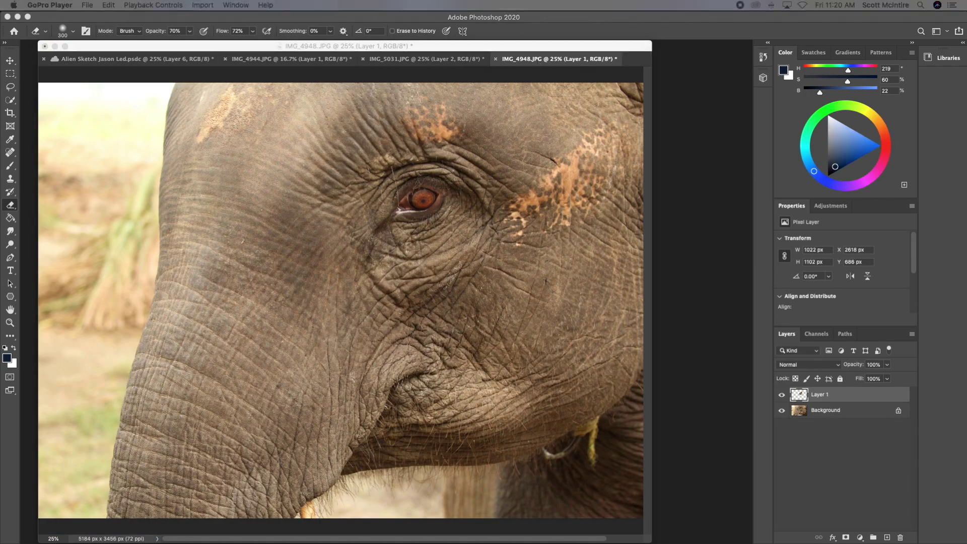
Step: Lasso an elephant-skin patch, set it to 66% opacity, and move it up beside the cheek
left_click(337, 450)
key("l")
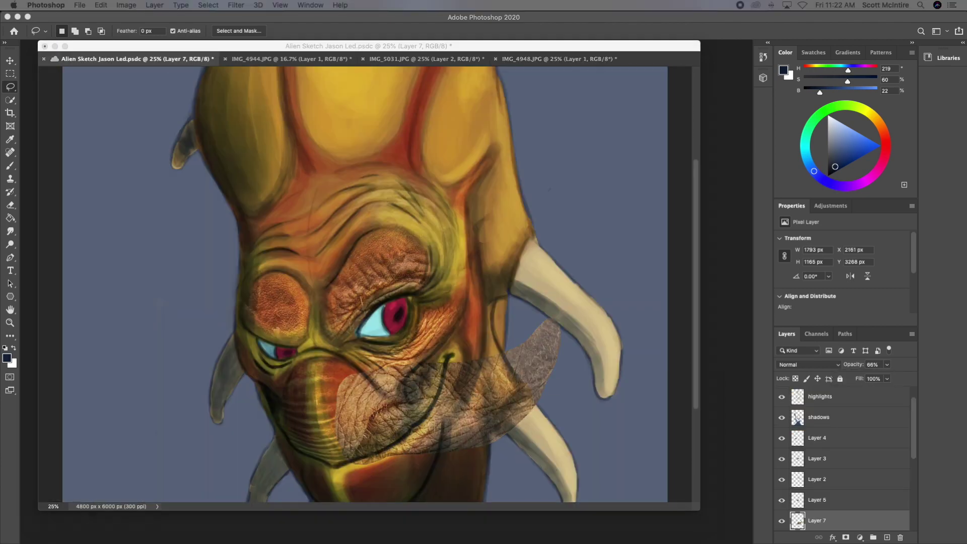
left_click(101, 6)
left_click(152, 223)
left_click_drag(454, 420, 527, 270)
Step: Warp the patch around the right cheek and up toward the brow, then show IMG_4944.JPG
left_click(462, 31)
left_click_drag(412, 428, 454, 355)
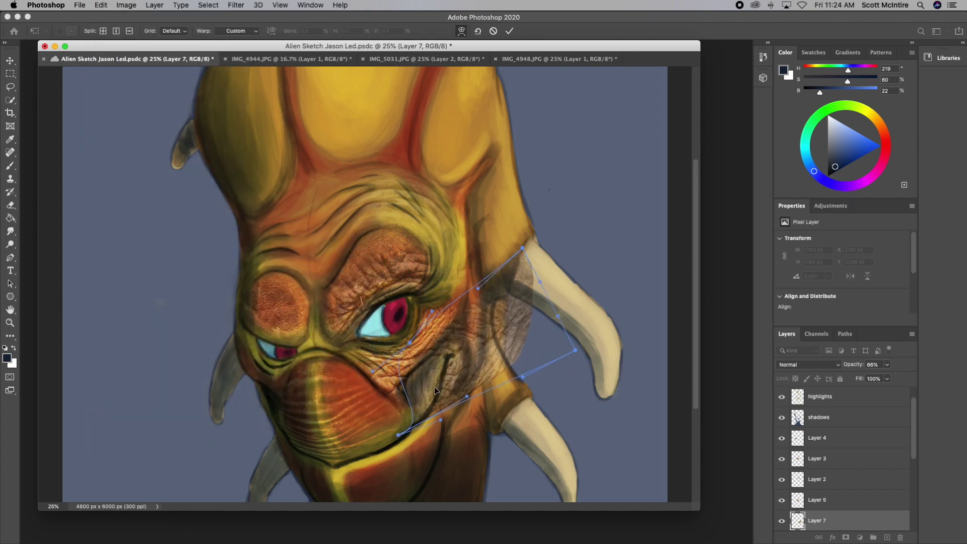
left_click_drag(574, 348, 529, 325)
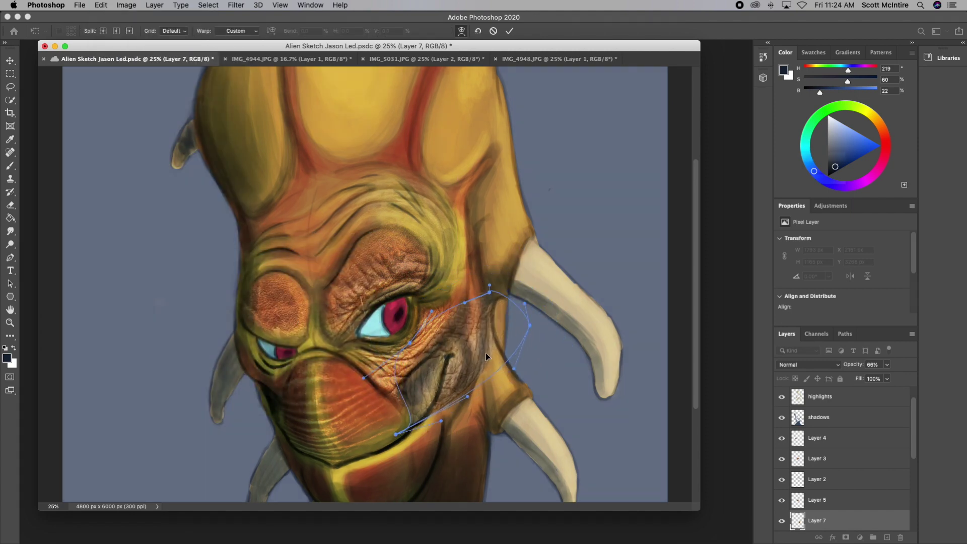
left_click_drag(489, 286, 464, 182)
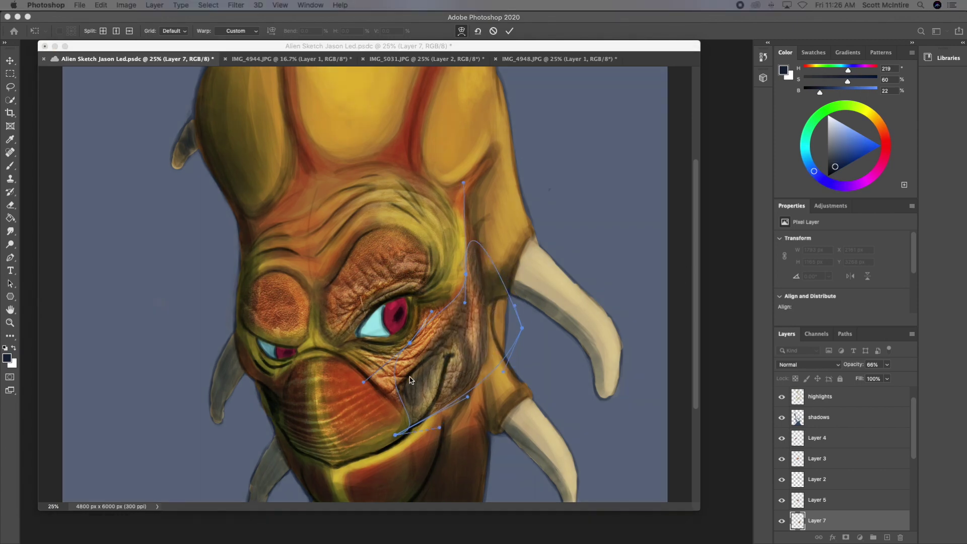
key("Return")
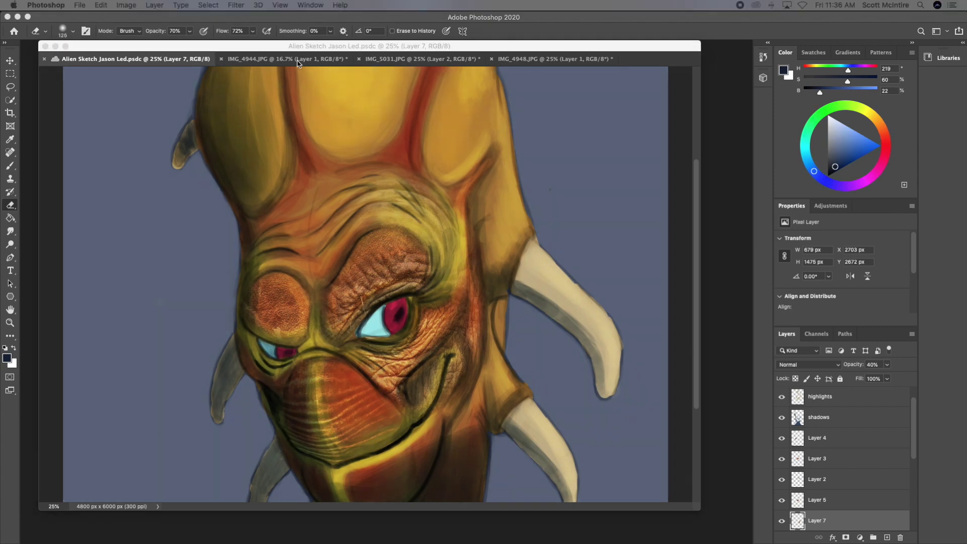
left_click(298, 63)
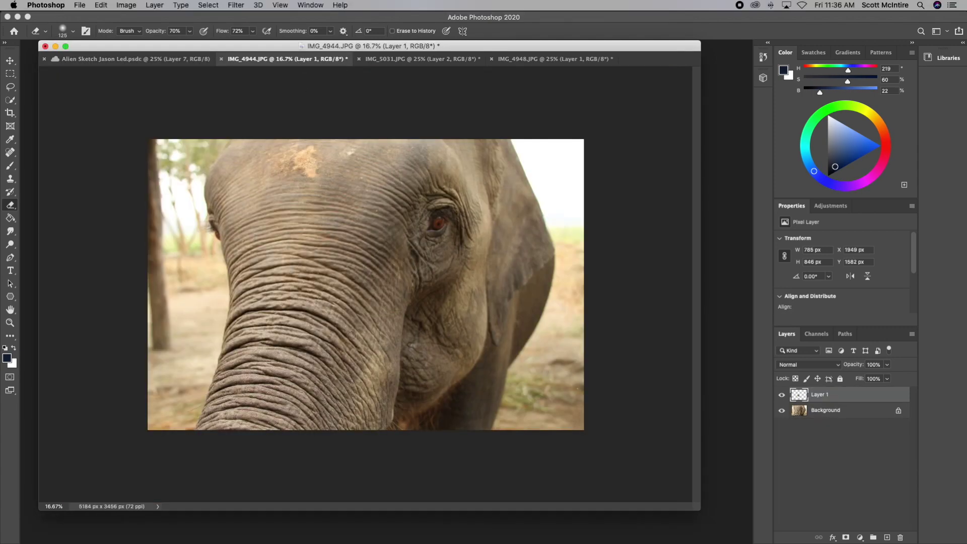
Step: Lasso skin from IMG_4944 and warp it faintly over the alien's domed cranium
key("l")
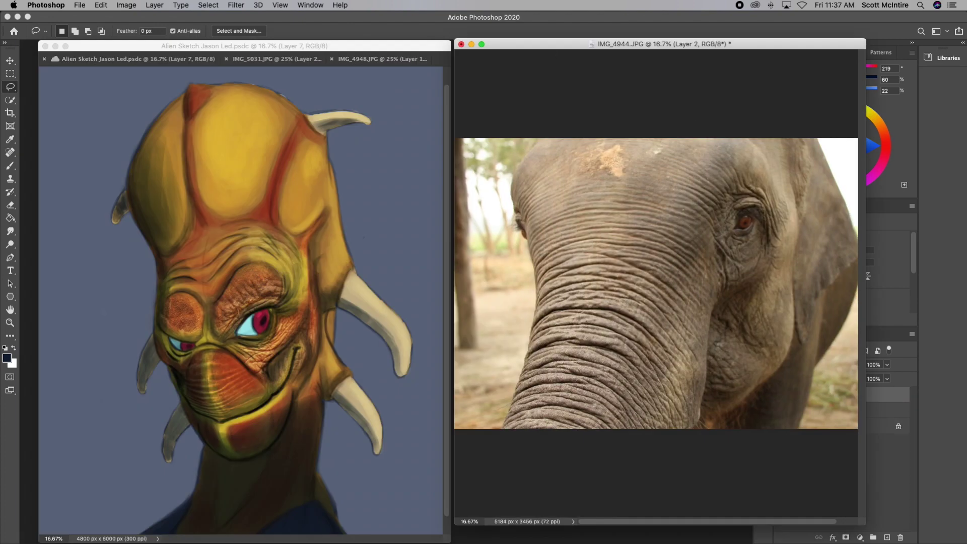
right_click(620, 212)
left_click(642, 234)
key("Escape")
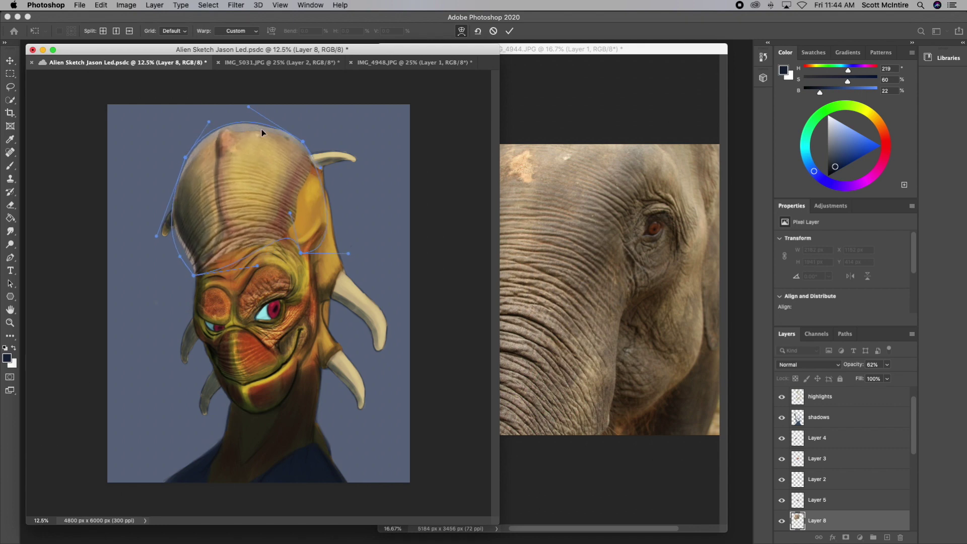
left_click_drag(194, 275, 196, 266)
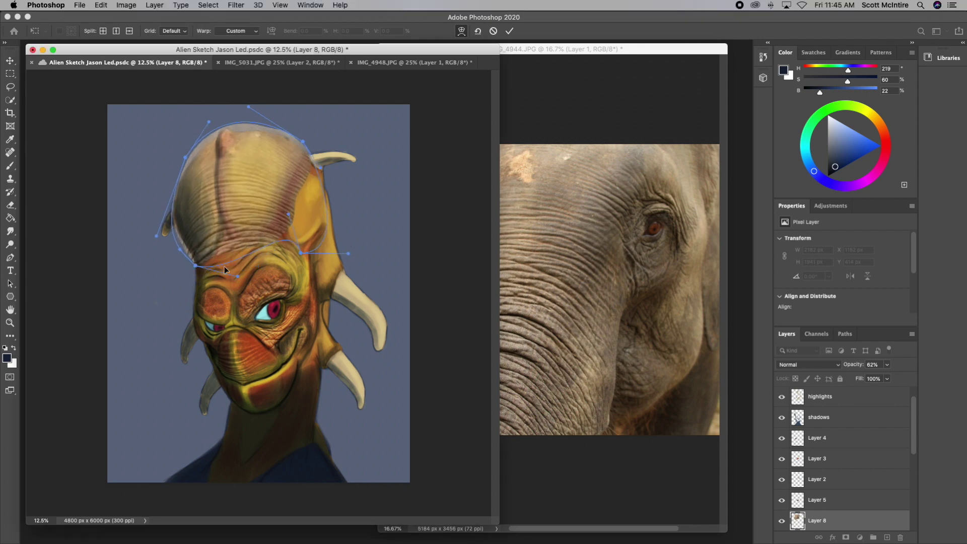
left_click_drag(887, 364, 869, 379)
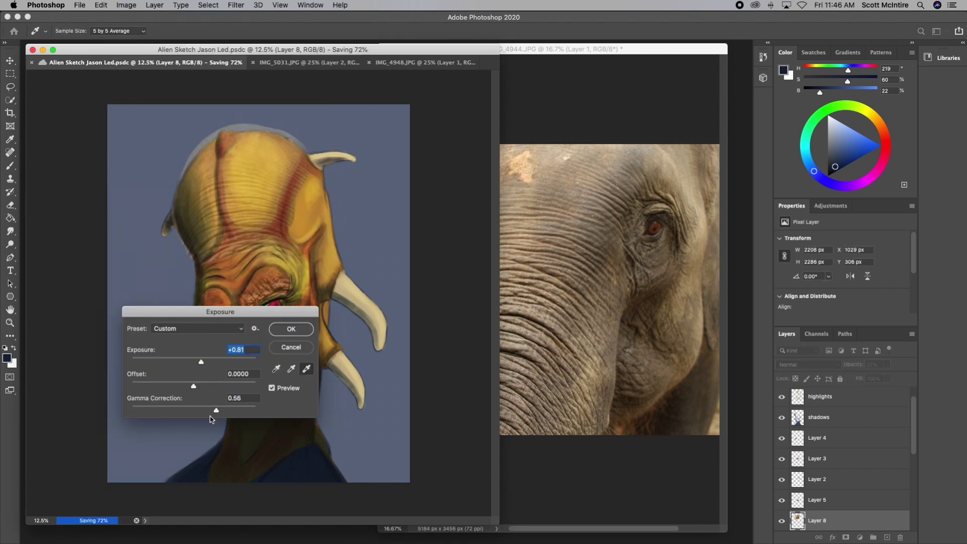
key("Return")
Step: Rotate and warp the IMG_4953 wrinkle texture to fit along the face and jaw
key("e")
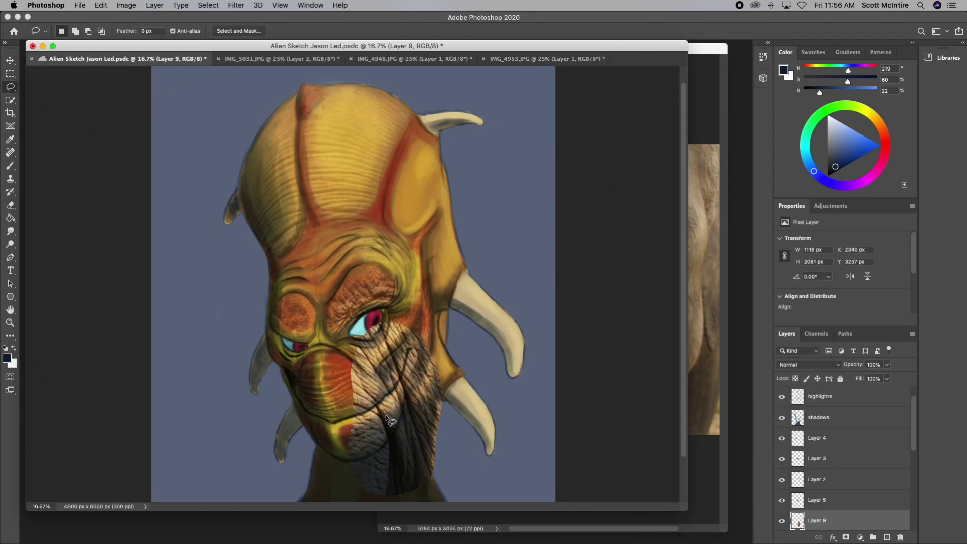
left_click(100, 5)
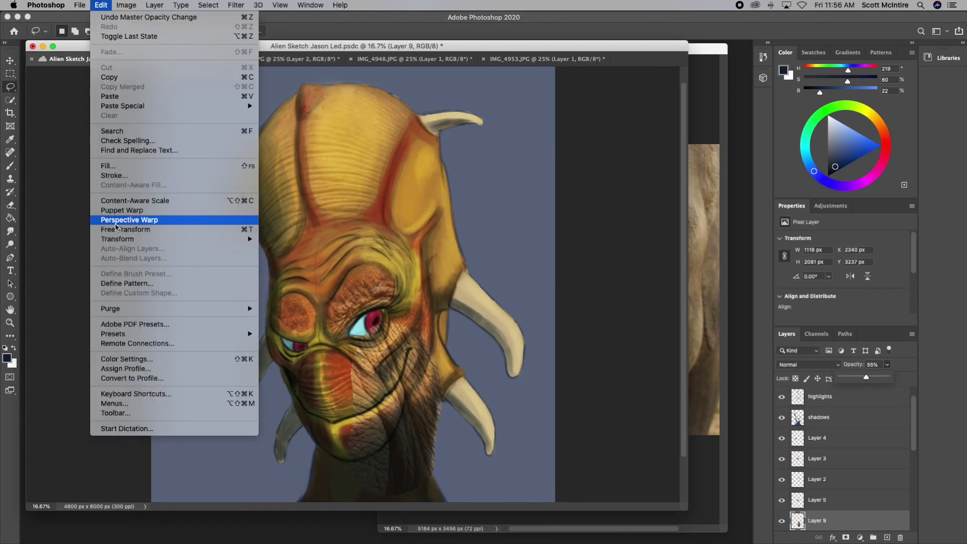
left_click(126, 229)
left_click_drag(464, 291, 334, 504)
left_click(101, 5)
left_click(272, 300)
left_click_drag(431, 439, 423, 466)
key("Return")
Step: Darken the jaw texture with Exposure and erase its edges, zoomed in on the face
left_click(125, 5)
left_click(287, 60)
left_click(317, 337)
key("e")
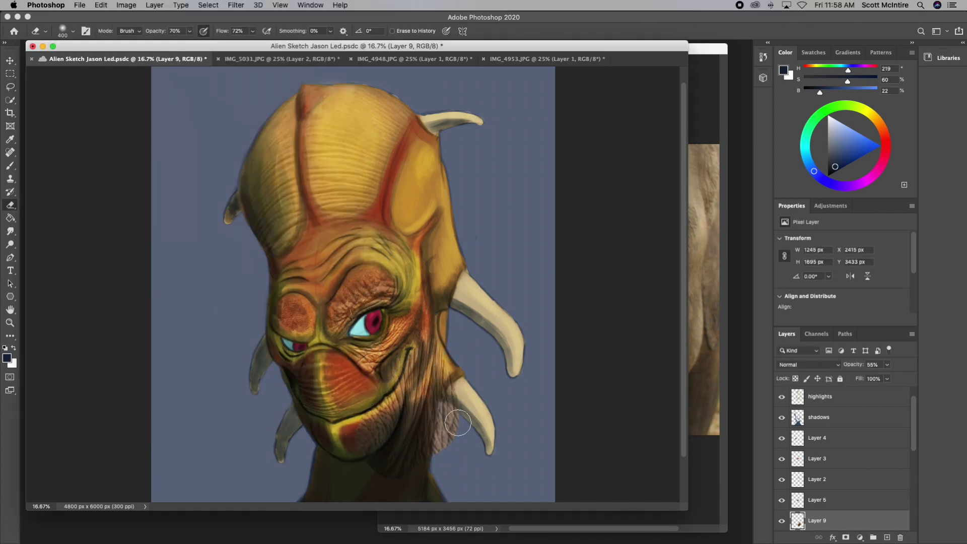
key("ctrl+plus")
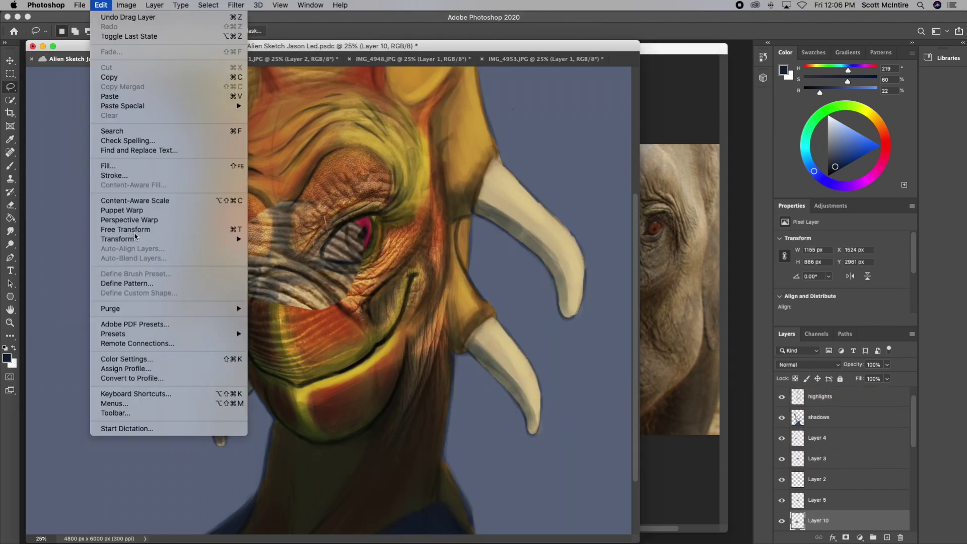
Step: Rotate, flatten and warp the skin patch over the right brow at about 67% opacity
mouse_move(302, 216)
left_mouse_down()
mouse_move(283, 189)
mouse_move(291, 211)
left_mouse_up()
left_click(887, 365)
left_click_drag(888, 376, 869, 377)
left_click(101, 5)
left_click(282, 302)
mouse_move(352, 227)
left_mouse_down()
mouse_move(340, 272)
mouse_move(295, 272)
mouse_move(425, 272)
left_mouse_up()
left_click(126, 5)
Step: Rotate a texture about -60 degrees, curve it over the eyebrow, and erase its seams
key("Escape")
key("super+t")
mouse_move(406, 297)
left_mouse_down()
mouse_move(401, 224)
mouse_move(337, 304)
left_mouse_up()
left_click(461, 31)
mouse_move(403, 302)
left_mouse_down()
mouse_move(338, 283)
mouse_move(364, 295)
mouse_move(371, 269)
mouse_move(324, 325)
left_mouse_up()
key("Return")
left_click(126, 5)
left_click(272, 65)
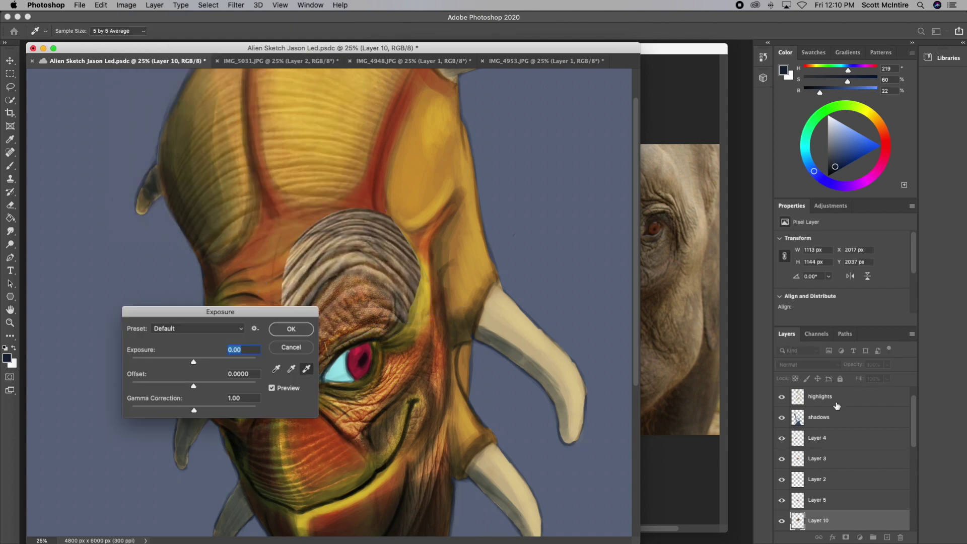
left_click_drag(393, 191, 289, 357)
left_click_drag(285, 261, 305, 322)
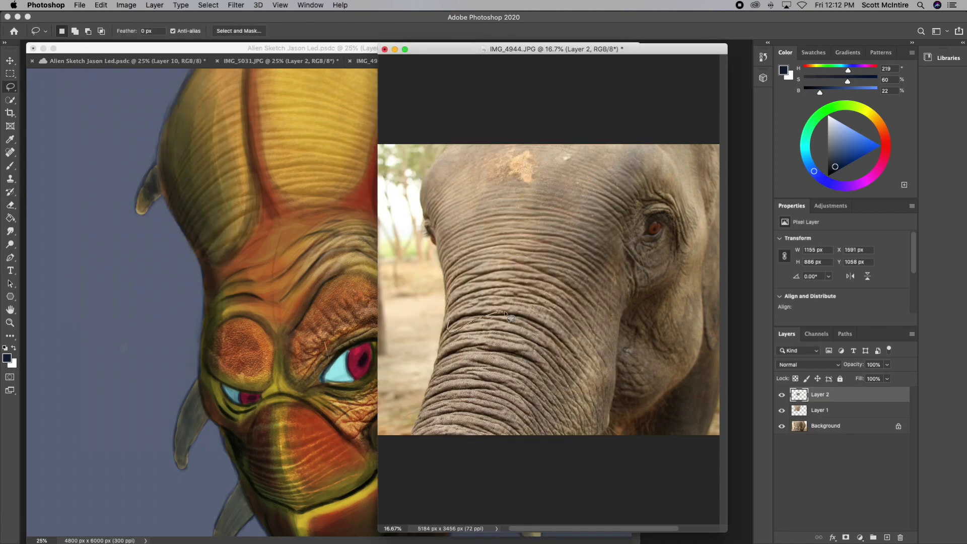
Step: Warp a strip of IMG_4944 trunk wrinkles over the left brow, brightened +0.38 exposure, edges erased
left_click_drag(220, 259, 214, 358)
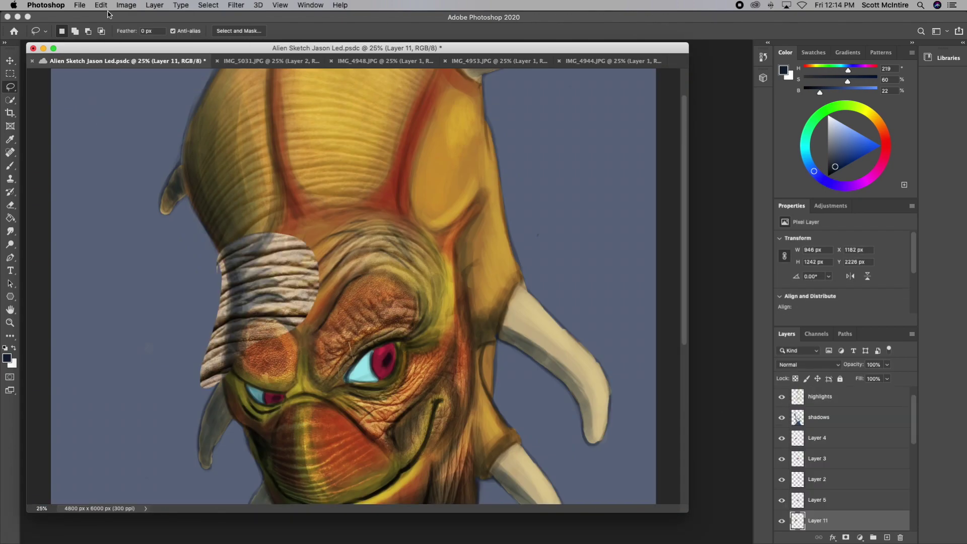
key("ctrl+t")
left_click_drag(276, 280, 278, 288)
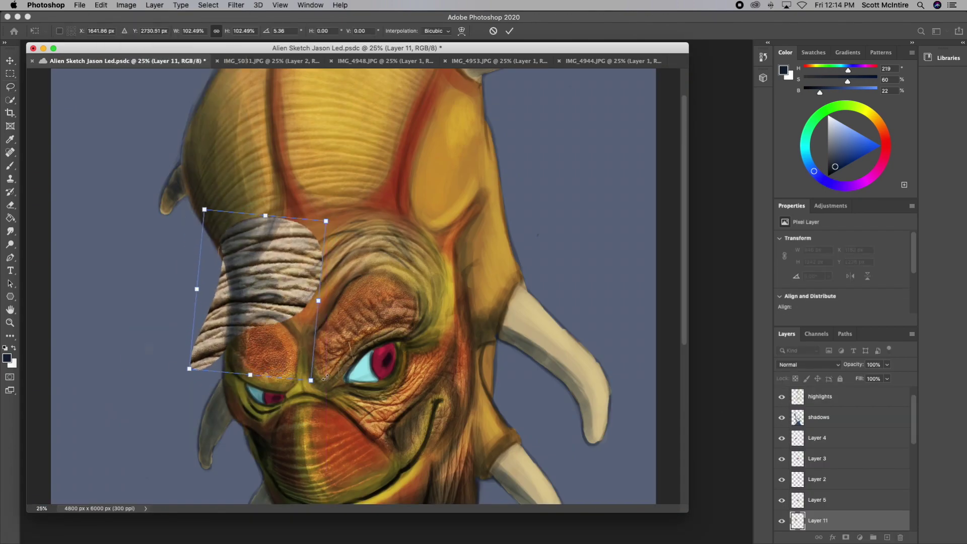
mouse_move(224, 323)
left_mouse_down()
mouse_move(291, 295)
mouse_move(280, 319)
left_mouse_up()
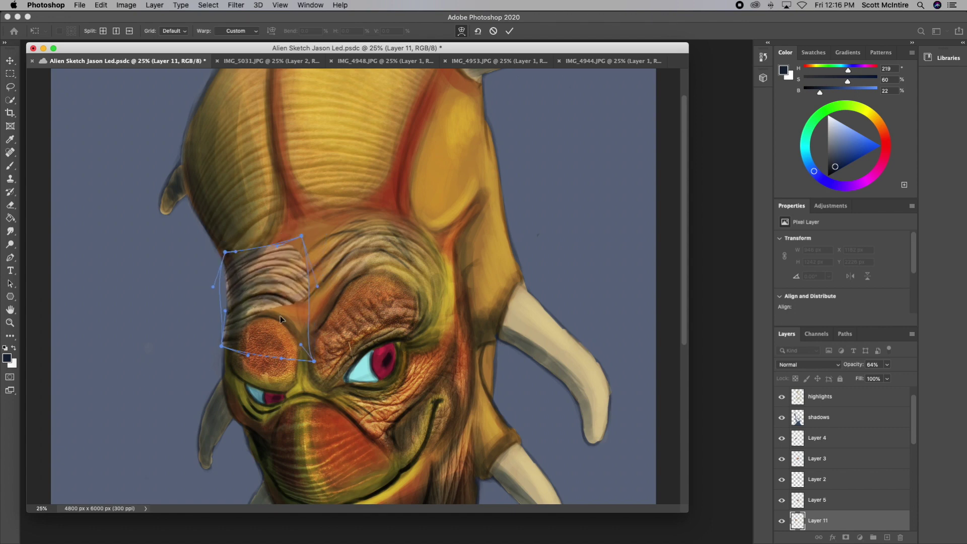
key("Return")
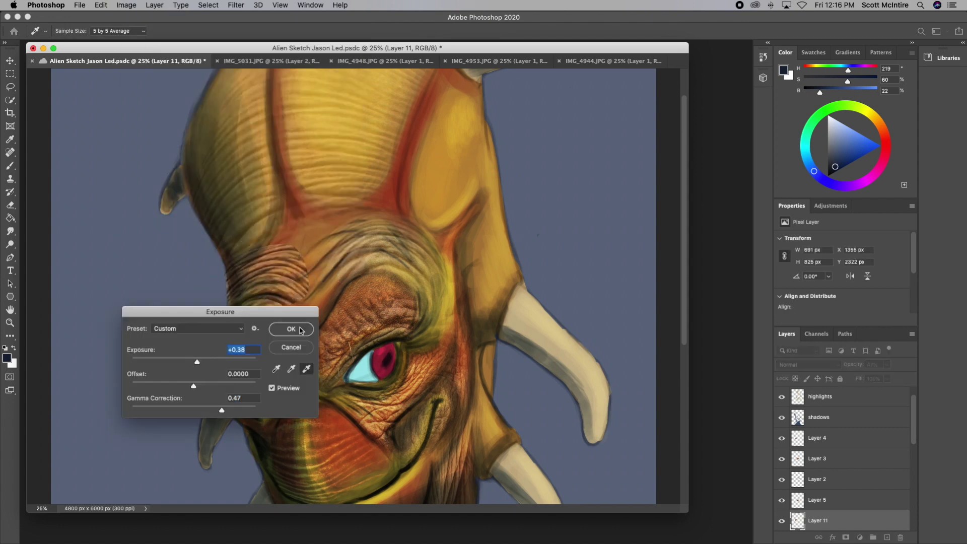
key("Return")
key("e")
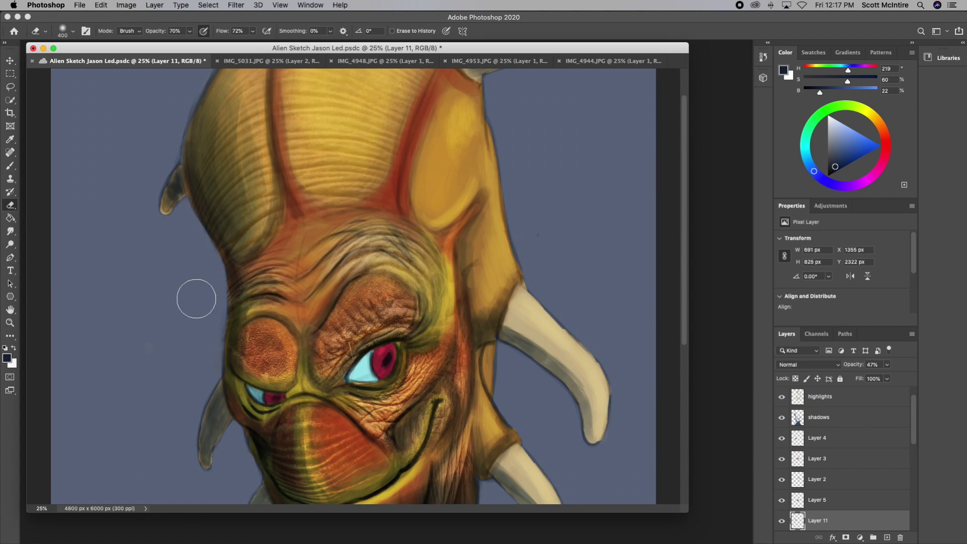
key("super+minus")
key("super+minus")
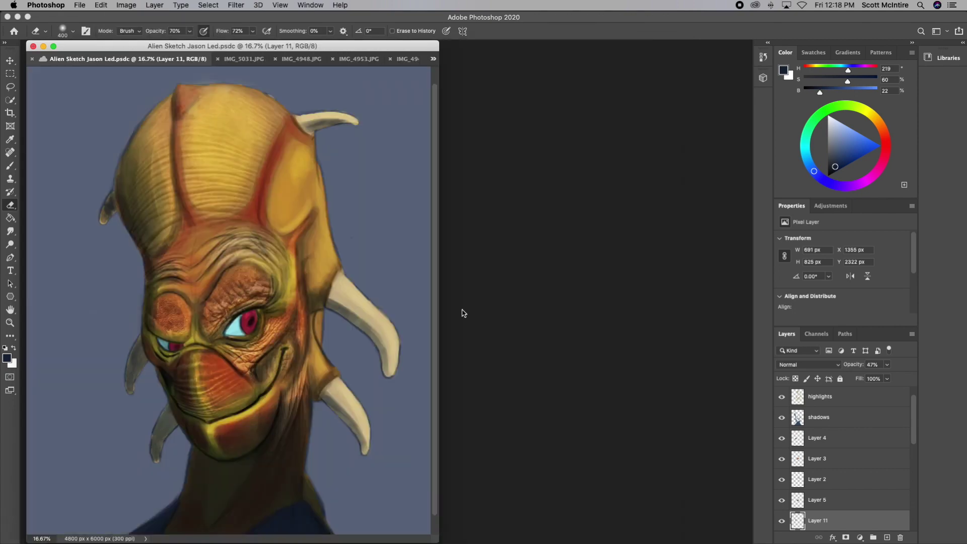
key("super+equal")
left_click(80, 6)
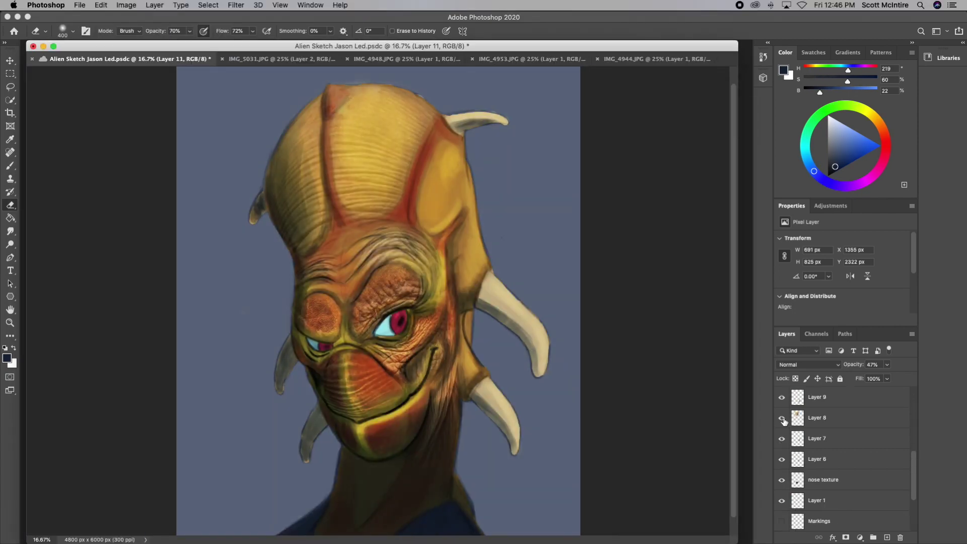
Step: Duplicate Layer 5 and mirror the copy horizontally, nudging it toward the left eye
scroll(785, 505, "up", 3)
left_click(826, 438)
key("super+j")
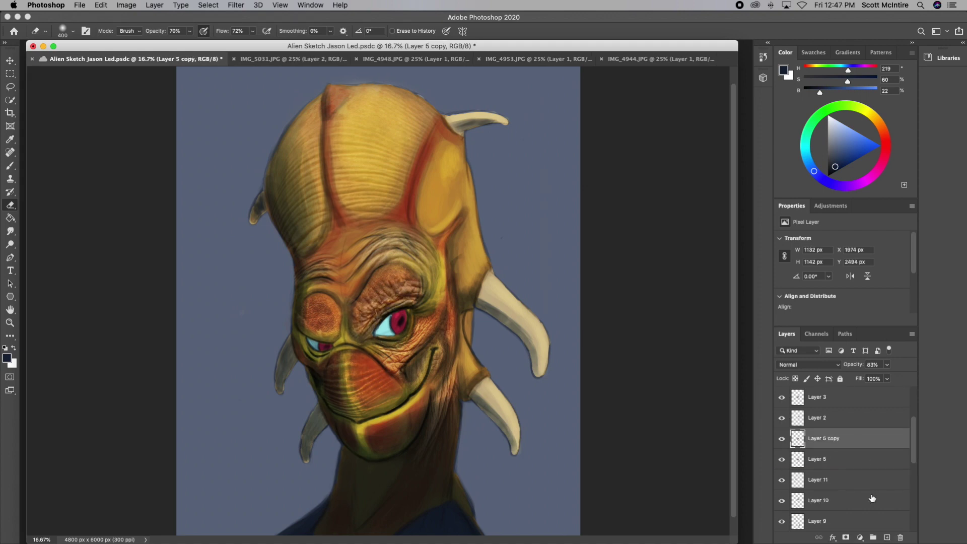
key("super+t")
left_click(101, 5)
left_click(297, 401)
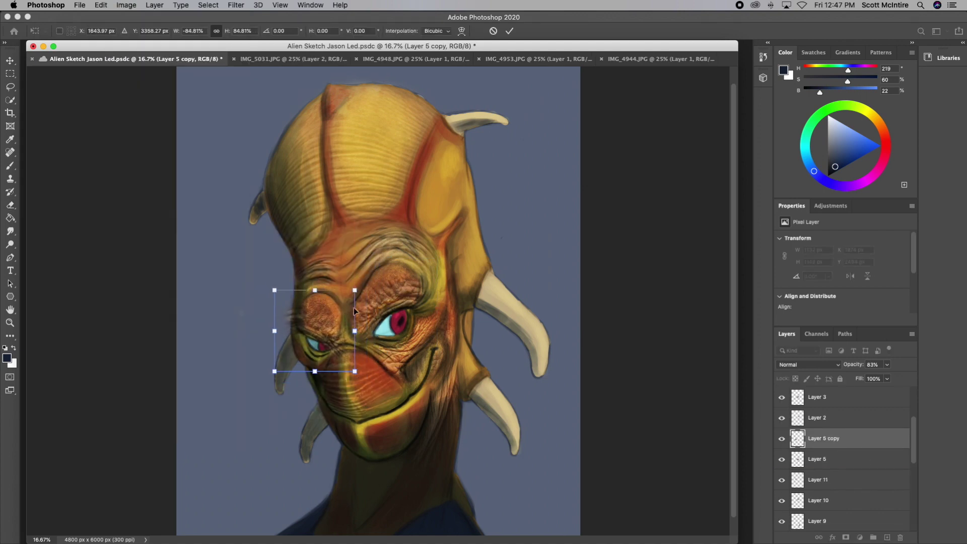
key("Return")
key("super+t")
left_click(100, 5)
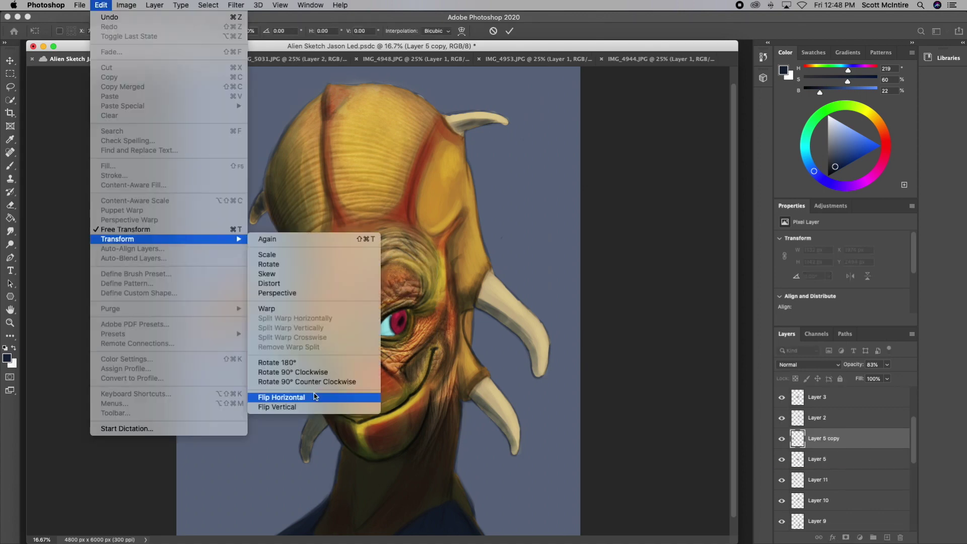
left_click(322, 397)
left_click_drag(327, 329, 332, 339)
Step: Warp the mirrored wrinkle patch around the left eye and soften its edges with the Eraser
left_click(291, 308)
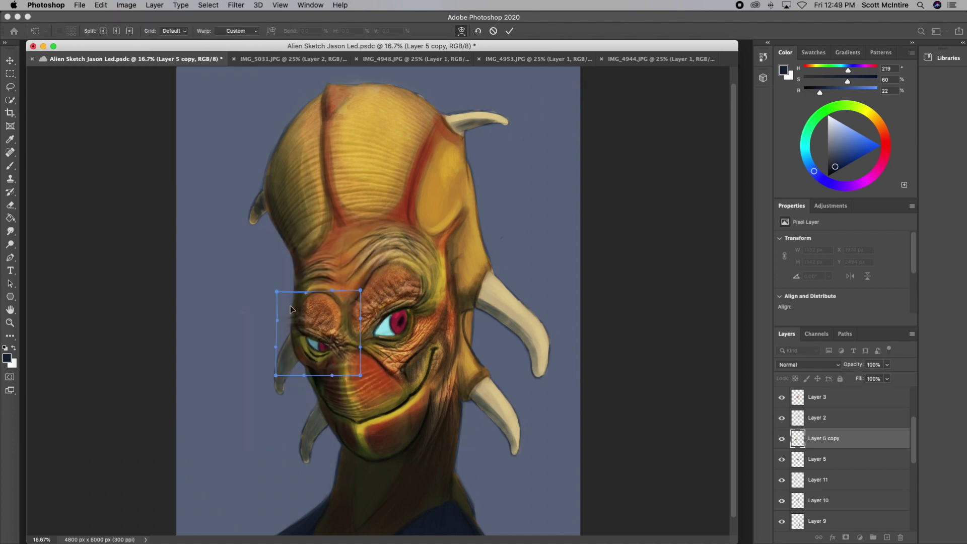
mouse_move(285, 316)
left_mouse_down()
mouse_move(302, 317)
mouse_move(320, 366)
left_mouse_up()
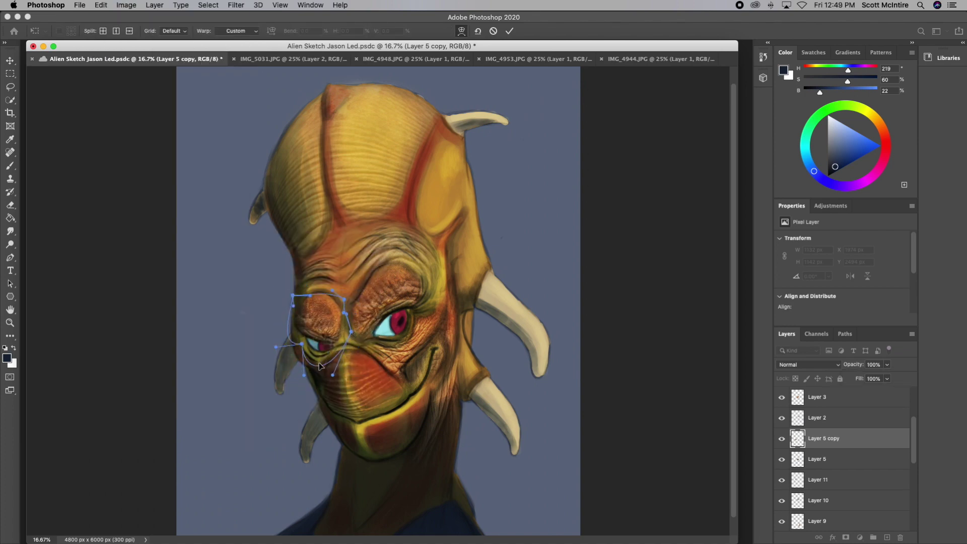
left_click(101, 5)
left_click(202, 224)
left_click_drag(335, 313, 346, 341)
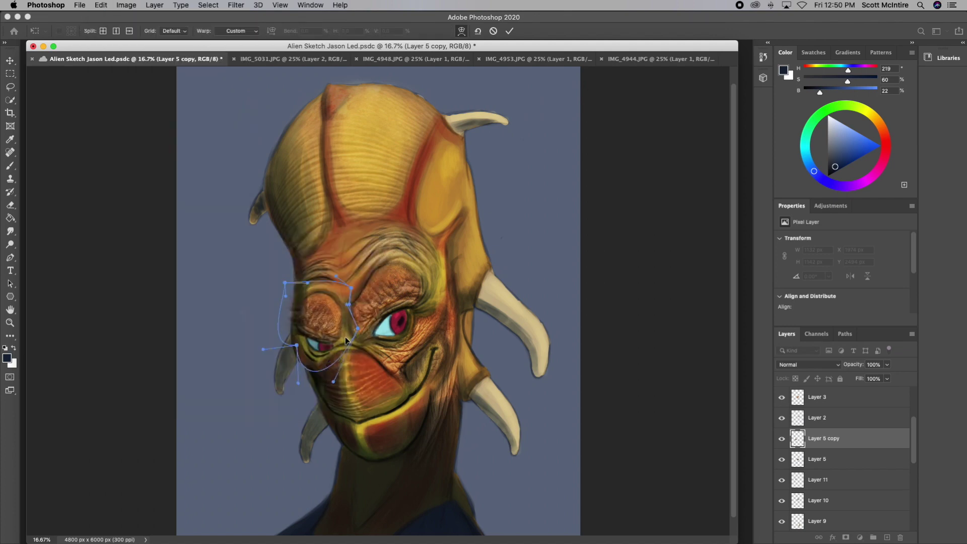
key("Return")
key("e")
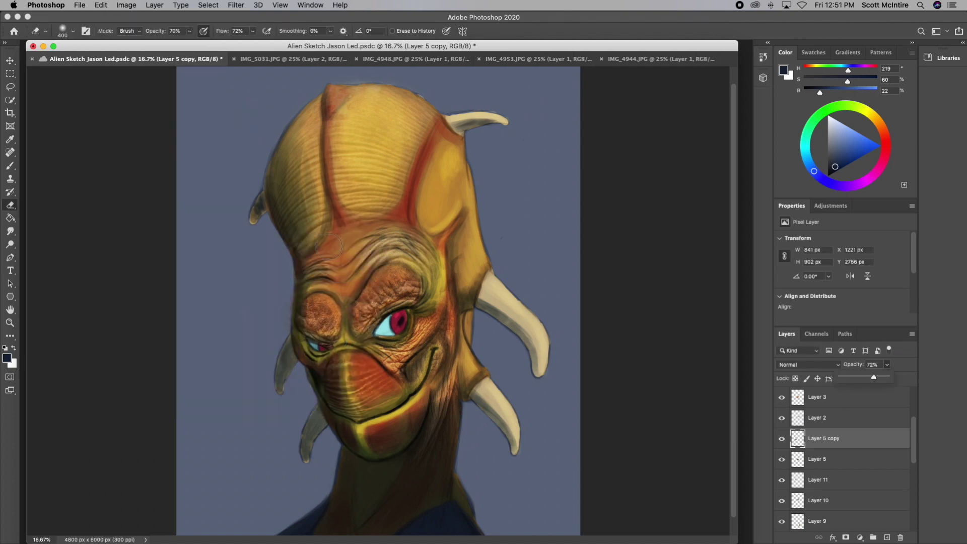
Step: Shift the mirrored patch down toward the left eye and brighten it with Exposure
key("ctrl+alt+t")
mouse_move(313, 328)
left_mouse_down()
mouse_move(247, 331)
mouse_move(237, 322)
left_mouse_up()
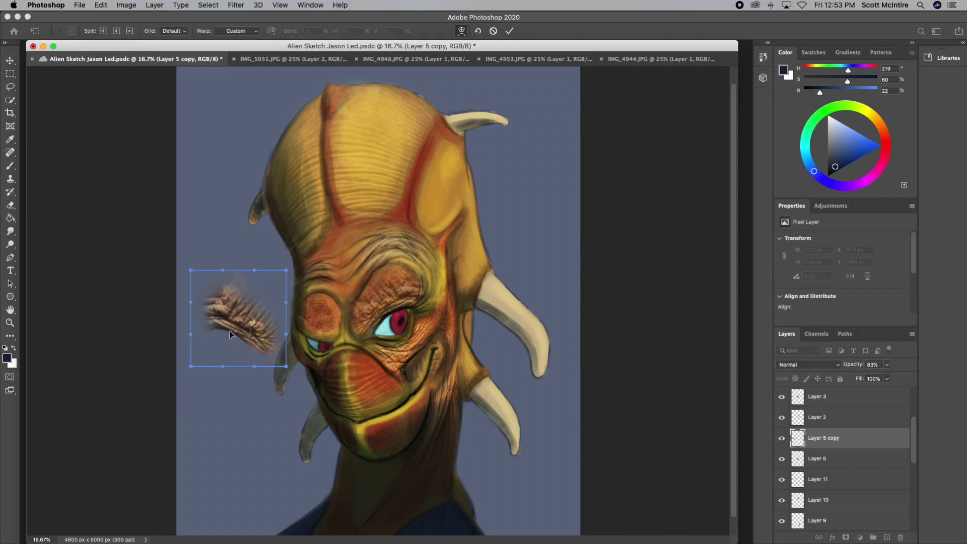
left_click(101, 5)
left_click(126, 229)
left_click_drag(330, 336, 332, 367)
left_click(117, 5)
left_click(282, 63)
key("Escape")
left_click(101, 5)
Step: Bend the mirrored patch to fit the face, erase its edges, and save the painting
left_click(313, 309)
key("Return")
key("e")
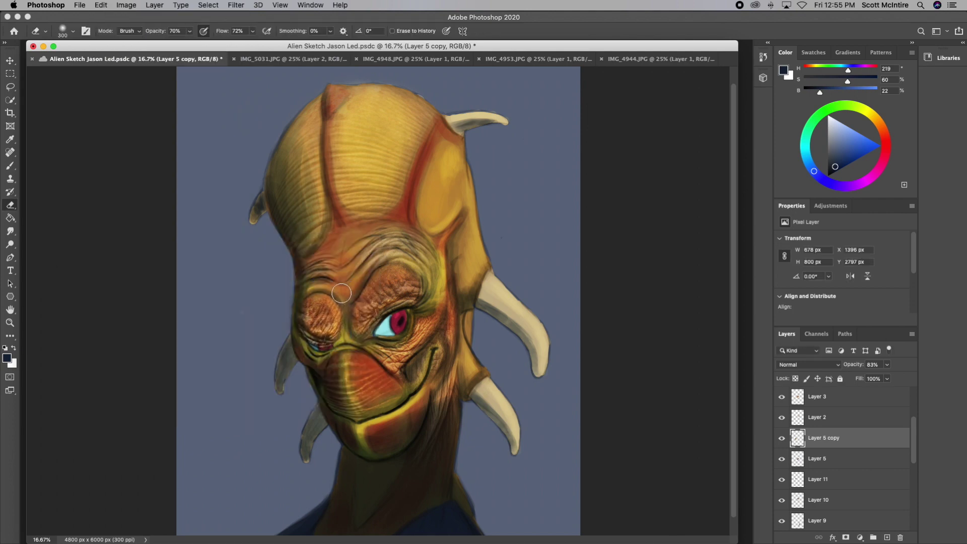
key("super+s")
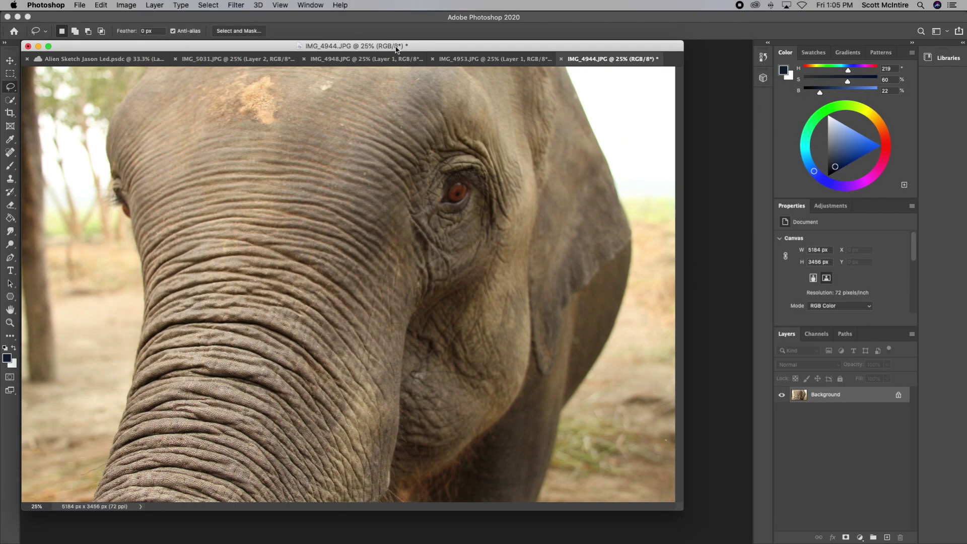
Step: Bring a lassoed wrinkle patch onto the nose bridge, warp it, erase edges, and darken it with Exposure
key("ctrl+j")
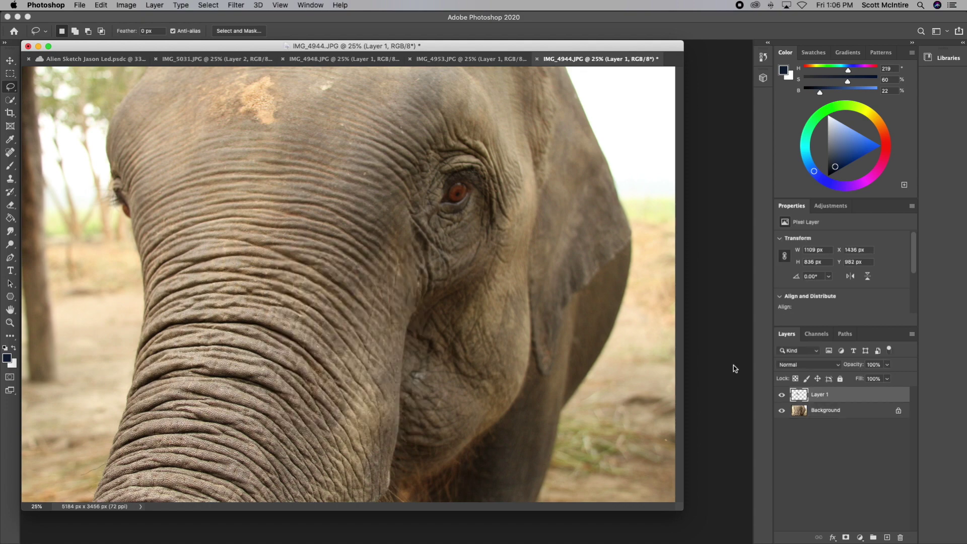
mouse_move(320, 271)
left_mouse_down()
mouse_move(390, 306)
mouse_move(354, 340)
mouse_move(370, 352)
mouse_move(259, 344)
mouse_move(306, 250)
mouse_move(281, 285)
left_mouse_up()
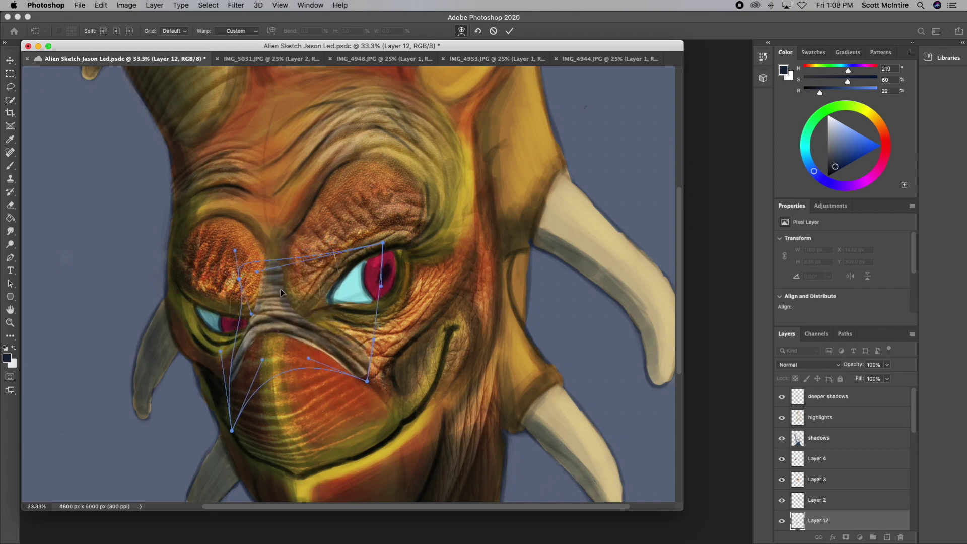
key("Return")
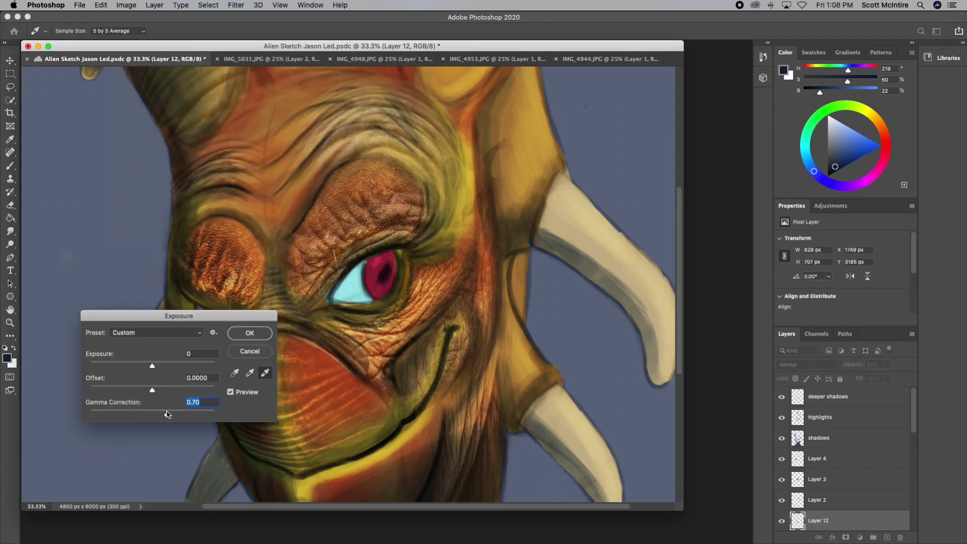
key("Return")
key("e")
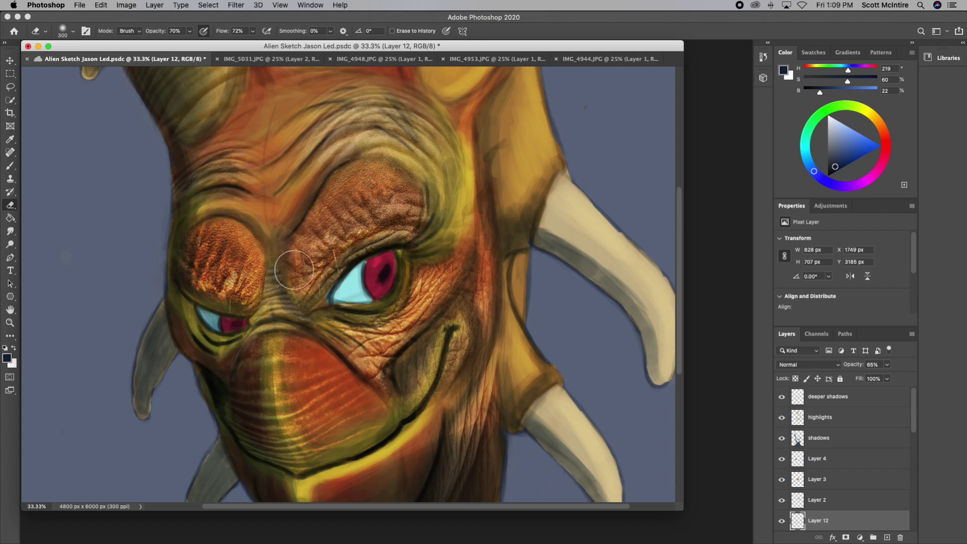
left_click(128, 5)
left_click(272, 62)
key("Return")
Step: Toggle the highlights layer and Layer 4 to compare, then duplicate Layer 6
right_click(587, 404, "alt+super")
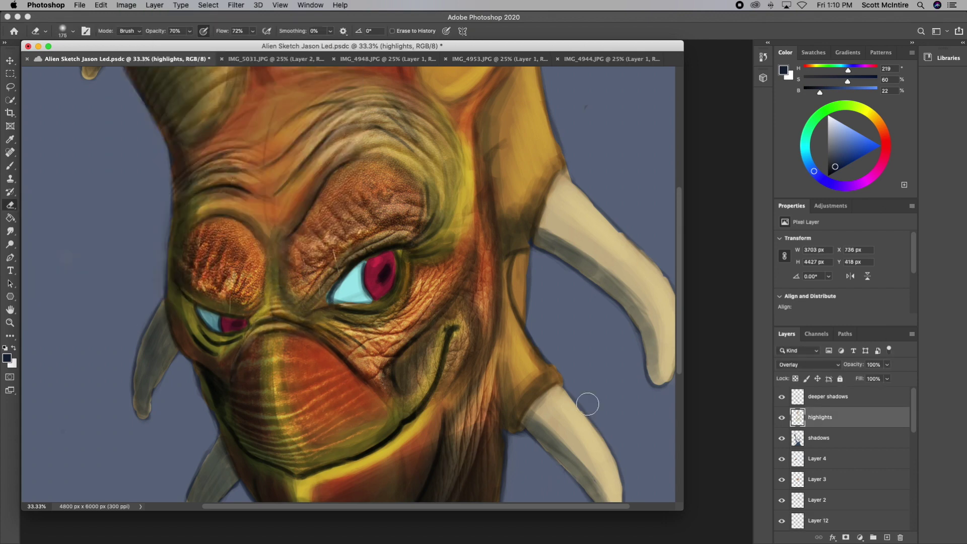
left_click(781, 418)
left_click(781, 418)
right_click(337, 306, "alt+super")
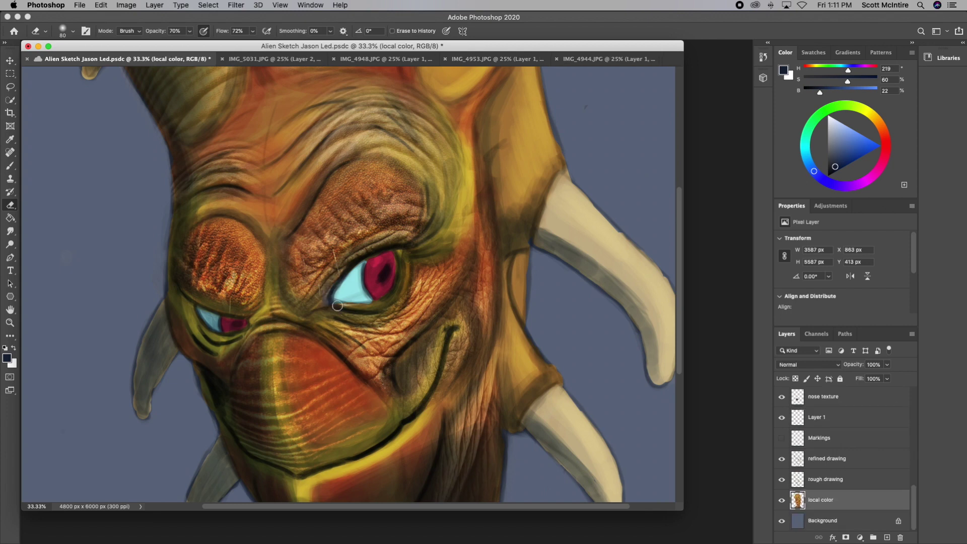
scroll(846, 453, "up", 5)
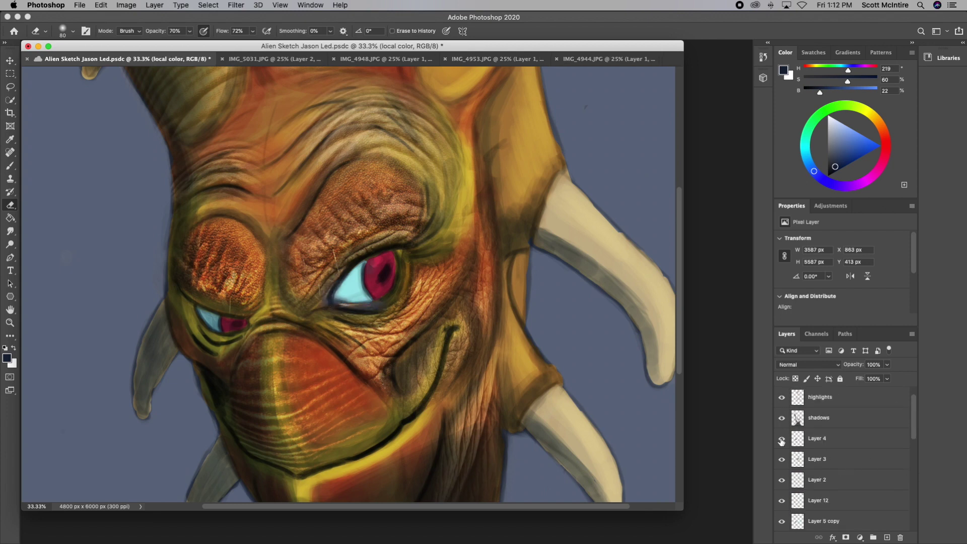
left_click(782, 439)
left_click(782, 438)
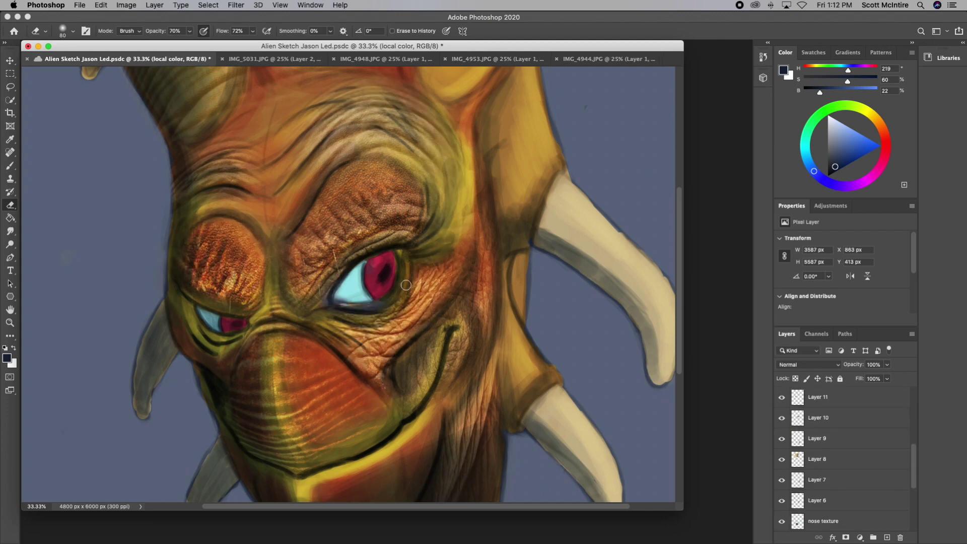
right_click(343, 306, "alt+super")
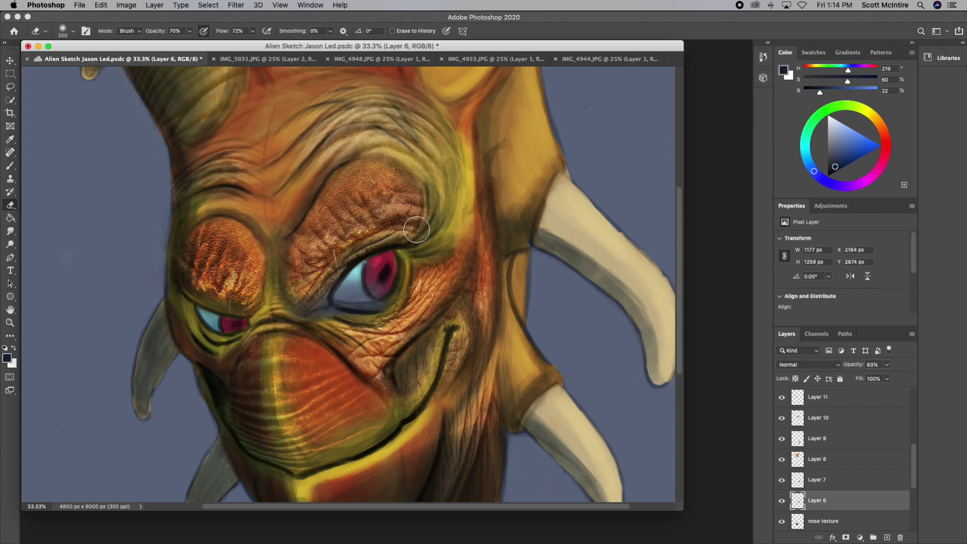
key("super+j")
key("super+t")
Step: Move the Layer 6 copy to the left side, warp it around the eye and cheek, erase edges, and apply Exposure
mouse_move(403, 327)
left_mouse_down()
mouse_move(287, 414)
mouse_move(209, 370)
left_mouse_up()
left_click(100, 5)
left_click_drag(274, 416, 251, 407)
left_click_drag(216, 343, 204, 317)
scroll(353, 284, "down", 5)
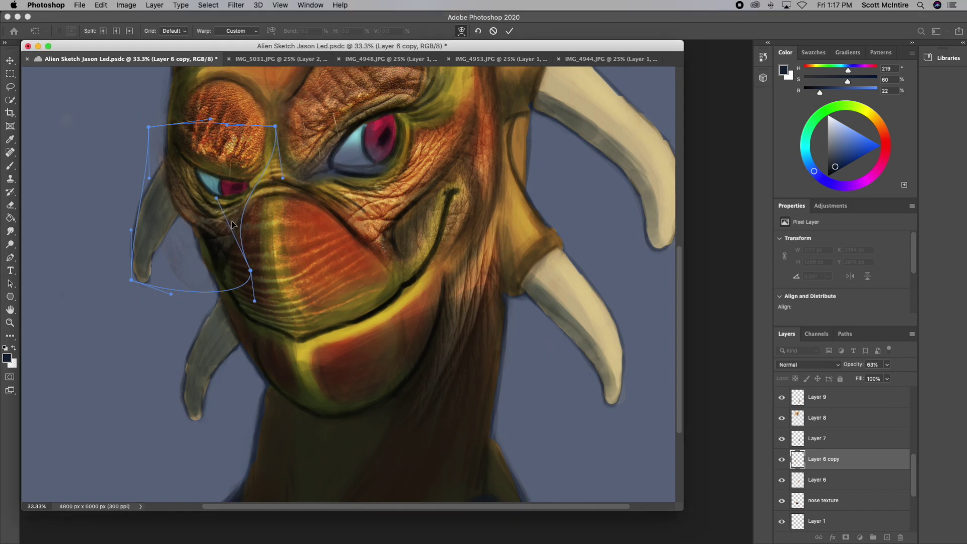
left_click_drag(214, 226, 204, 214)
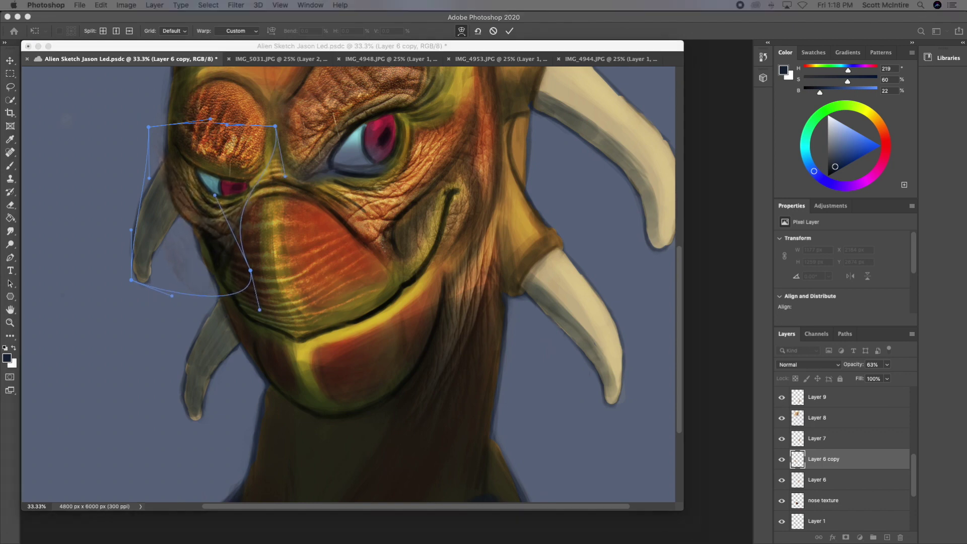
key("Return")
key("e")
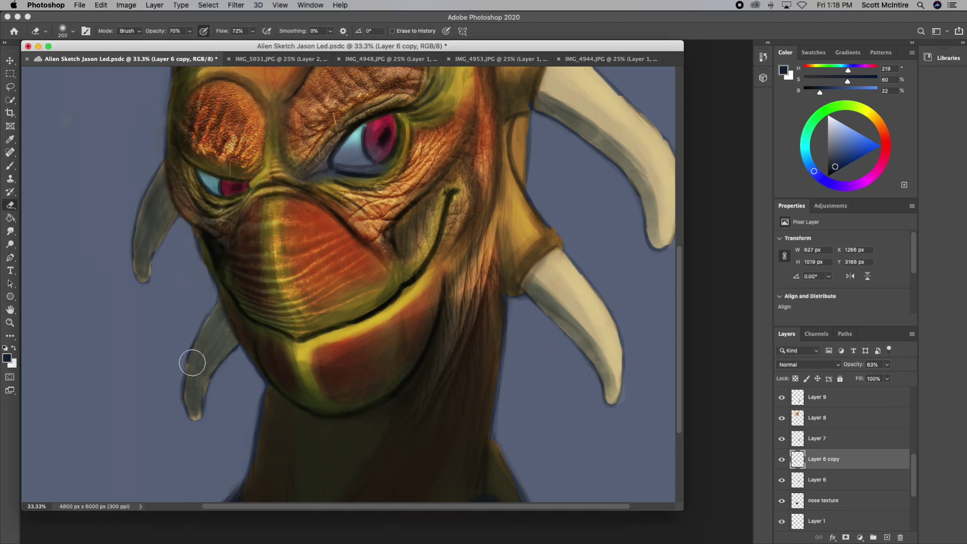
left_click(126, 5)
left_click(282, 63)
left_click(227, 298)
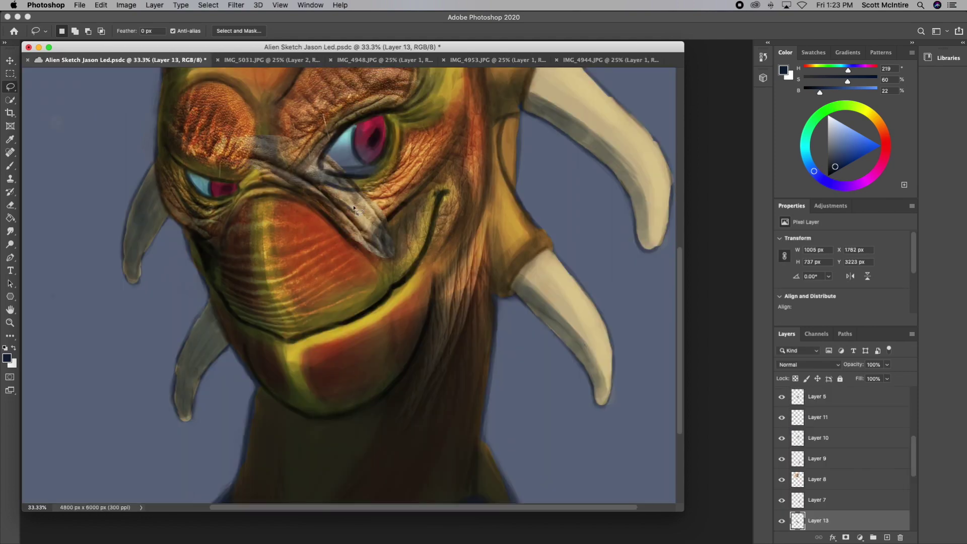
Step: Warp Layer 13's wrinkle strip across the snout, erase its edges, and lighten the shadow under the eye
left_click_drag(260, 204, 304, 189)
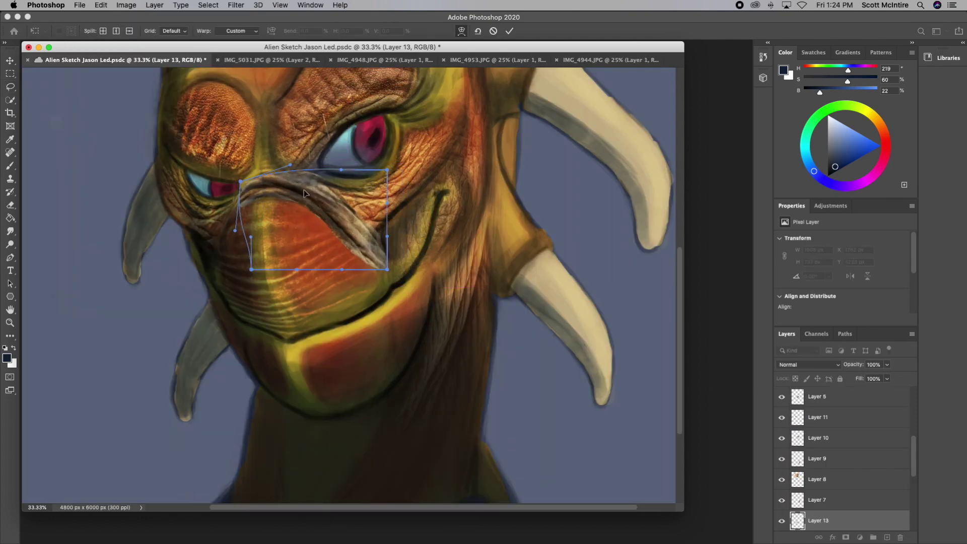
left_click_drag(386, 269, 406, 287)
left_click_drag(327, 181, 302, 195)
key("Return")
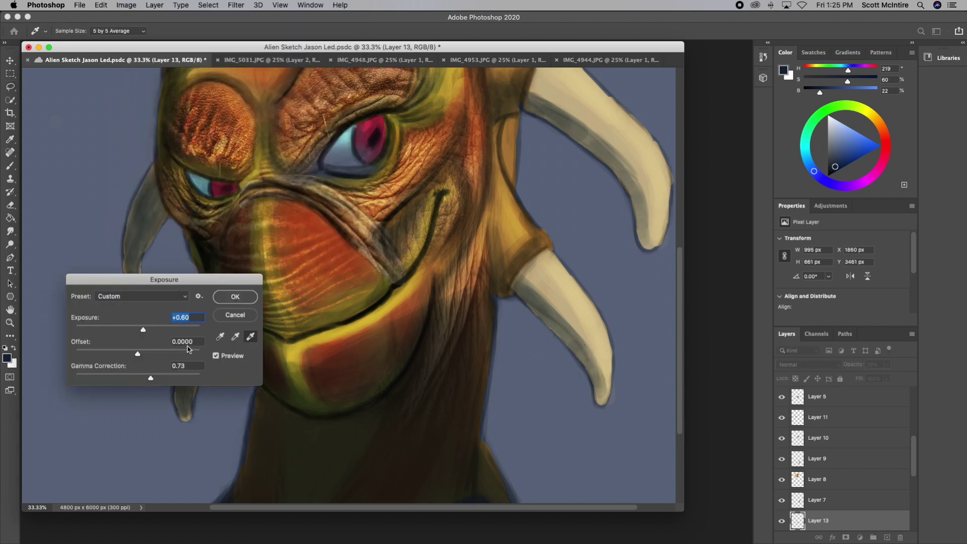
key("e")
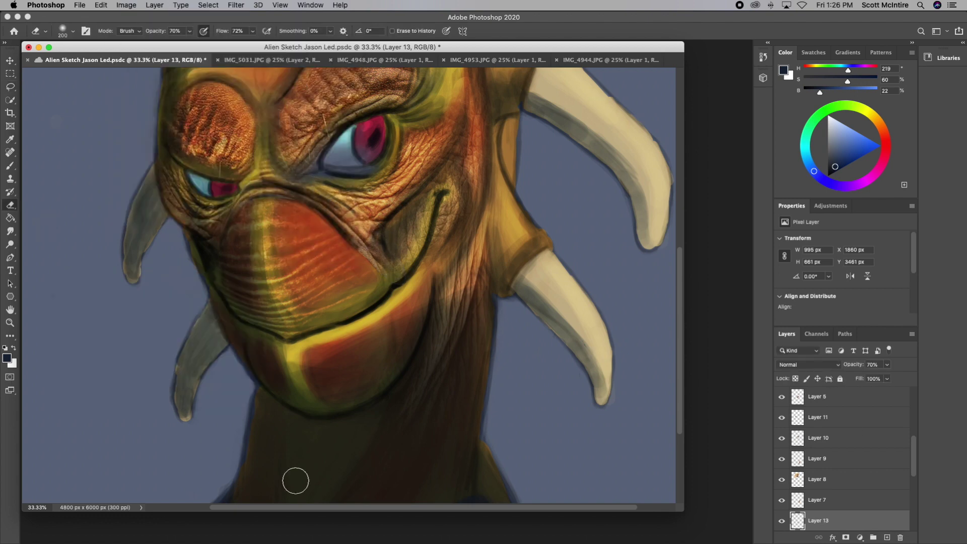
left_click(126, 5)
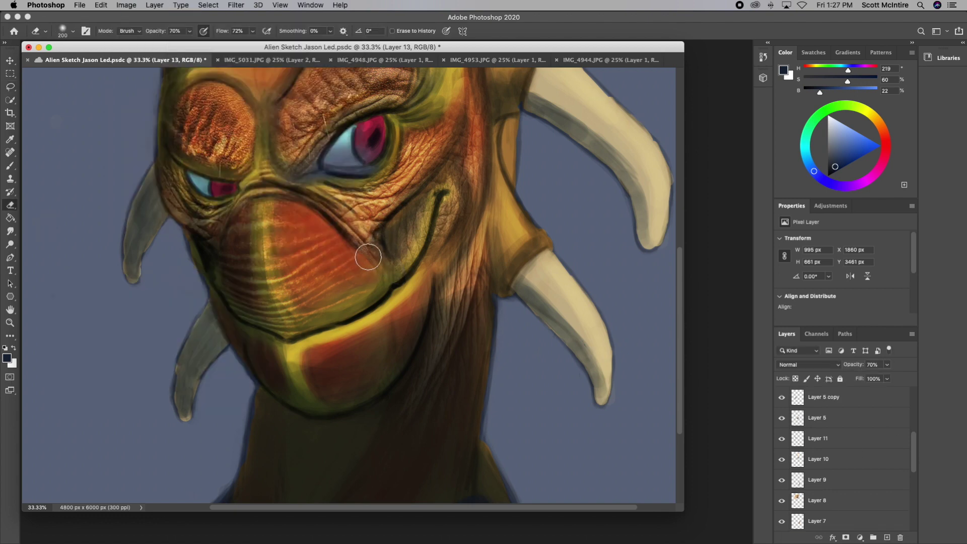
left_click(813, 403)
left_click_drag(308, 196, 361, 186)
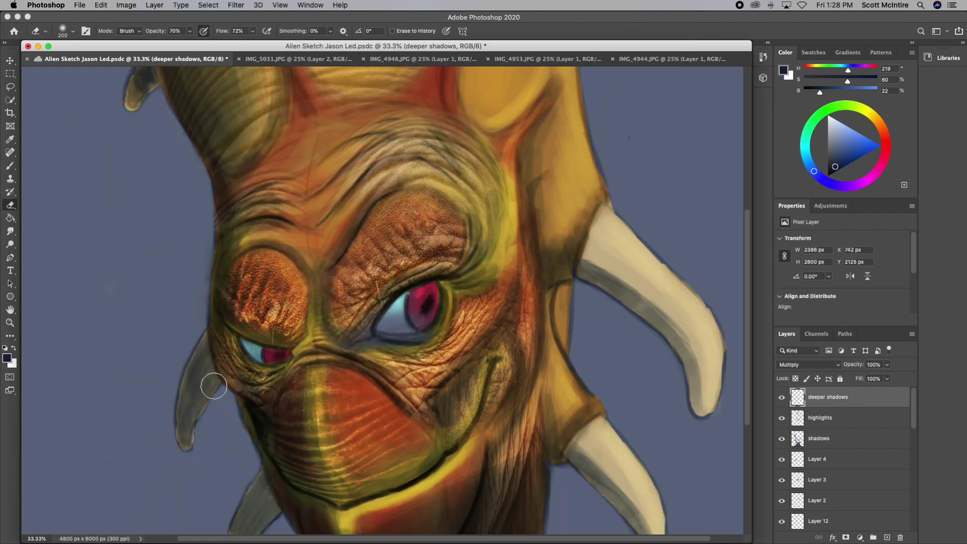
Step: Adjust the brush preset, commit the chin wrinkle warp, and erase the chin texture's edges
key("b")
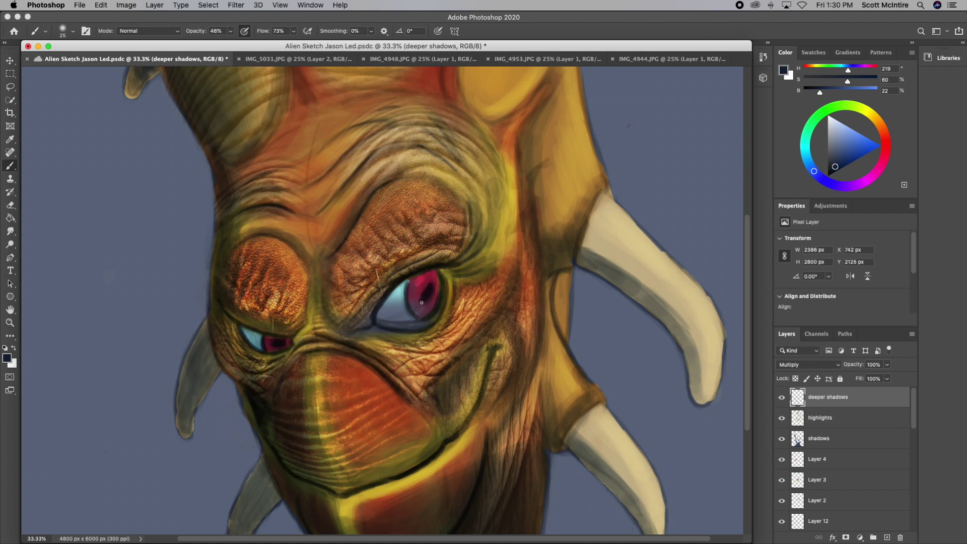
key("F5")
key("F5")
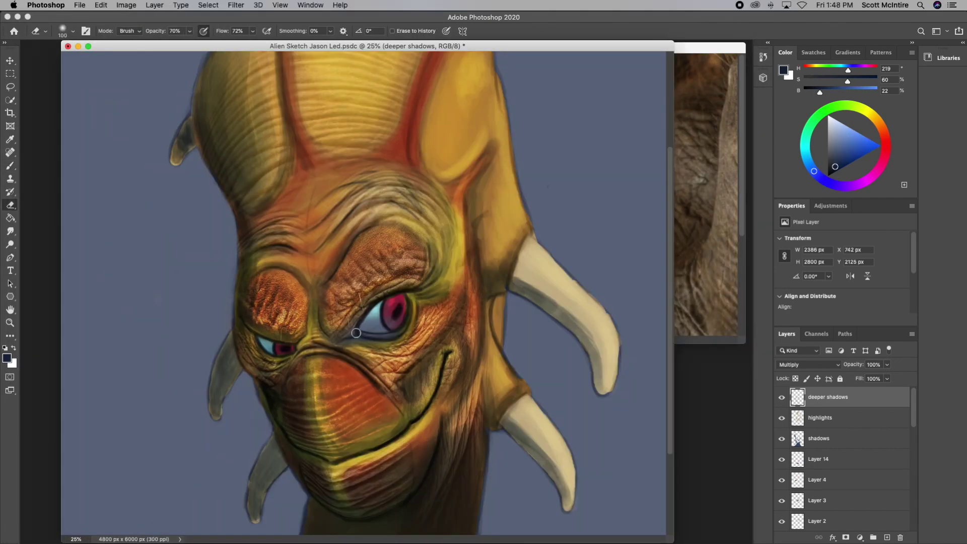
key("Return")
left_click(10, 205)
scroll(403, 406, "down", 5)
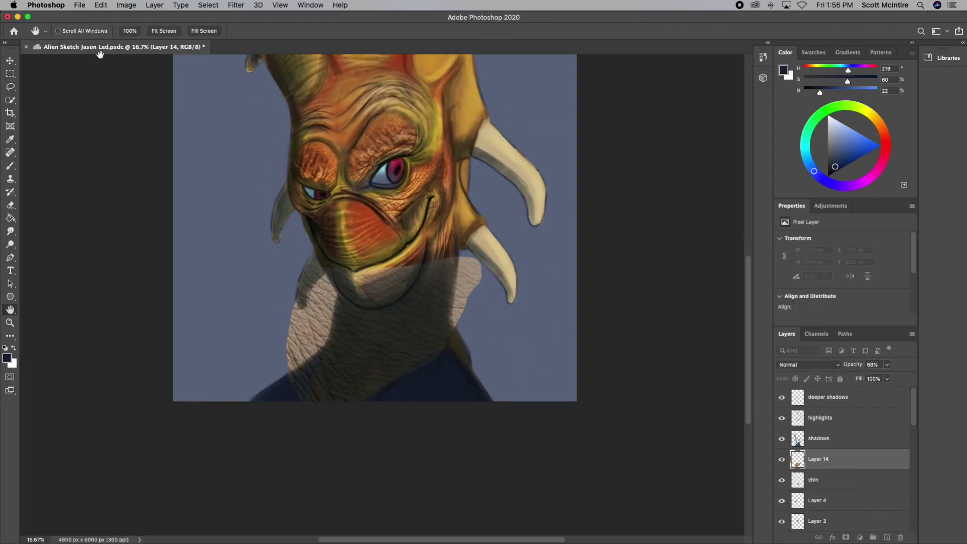
Step: Warp Layer 14's elephant-skin patch so it wraps around the neck
key("ctrl+t")
left_click(439, 31)
left_click_drag(288, 421, 291, 376)
left_click_drag(287, 254, 331, 284)
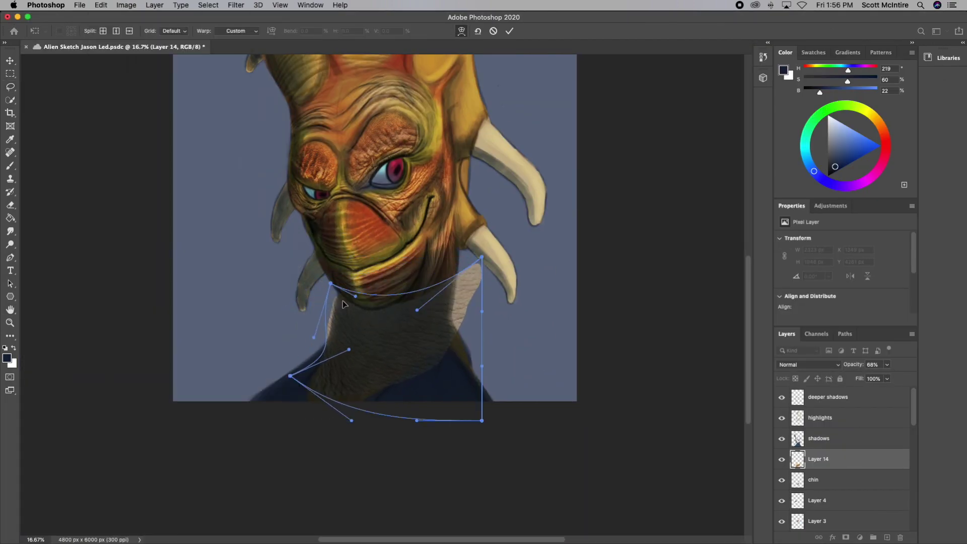
left_click_drag(482, 257, 448, 230)
left_click_drag(482, 420, 445, 361)
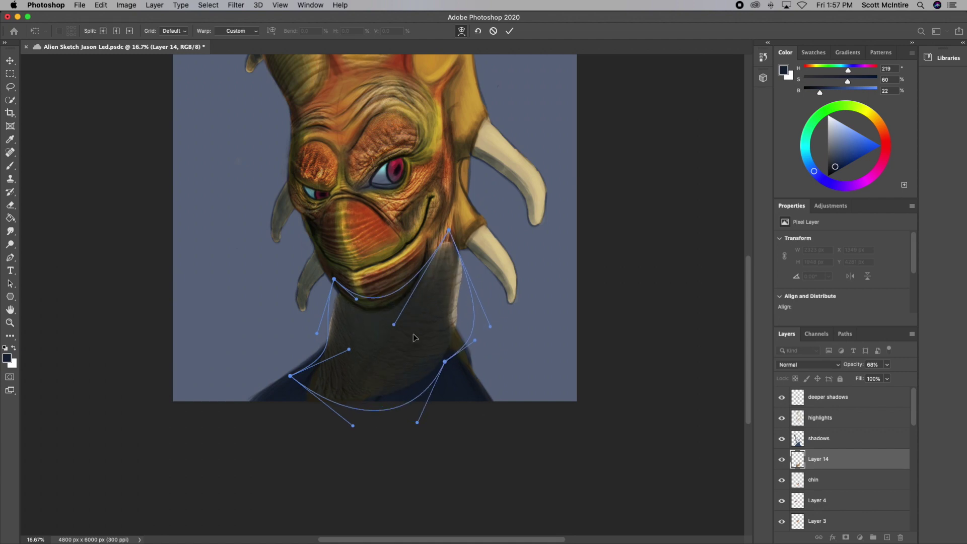
left_click_drag(291, 376, 313, 411)
left_click_drag(445, 361, 453, 338)
left_click_drag(449, 230, 442, 212)
left_click_drag(479, 289, 459, 285)
Step: Check Exposure, erase the neck patch edges with a larger eraser, and float the IMG_4953 photo over the painting
key("Return")
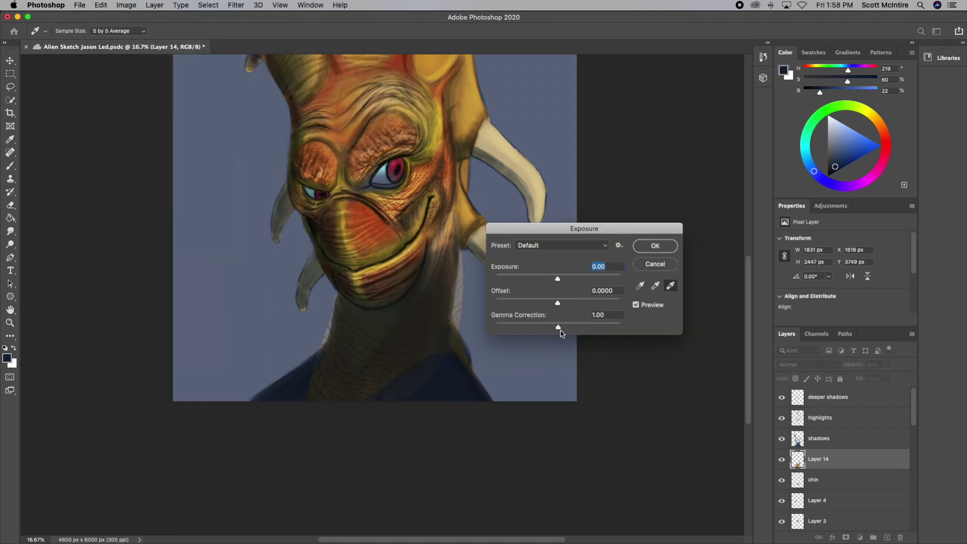
key("Escape")
key("e")
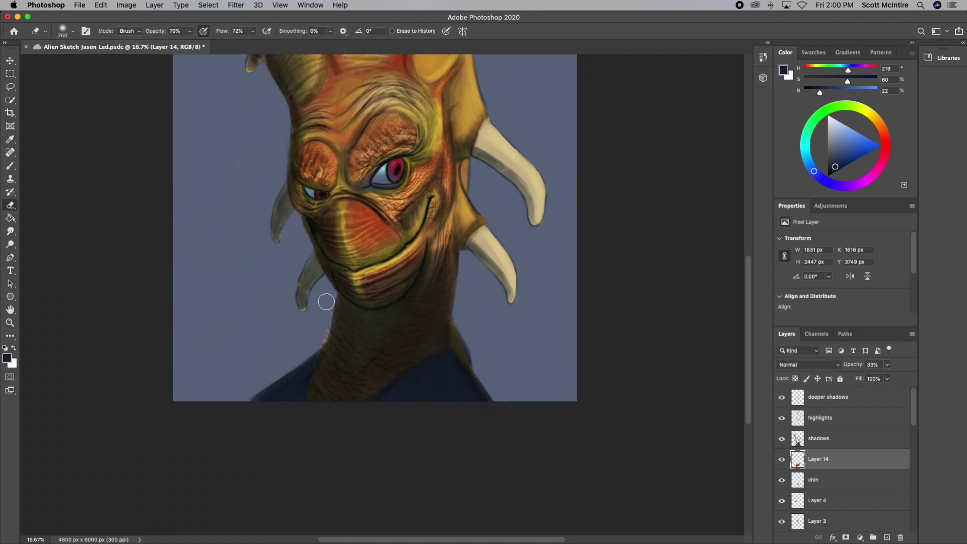
key("bracketright")
key("bracketright")
key("bracketright")
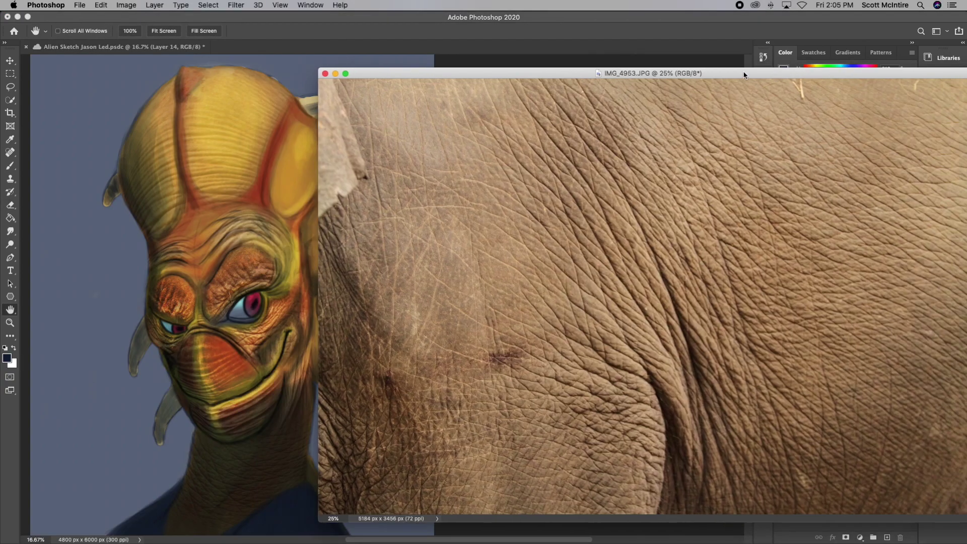
left_click_drag(711, 80, 421, 85)
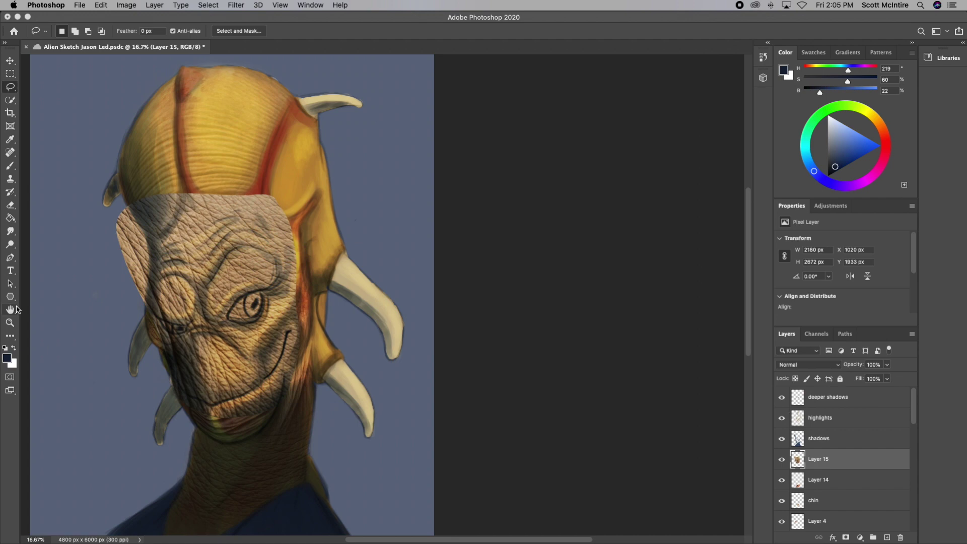
Step: Rotate, scale and warp Layer 15's skin patch to wrap the right side of the head
key("ctrl+t")
left_click_drag(398, 301, 349, 250)
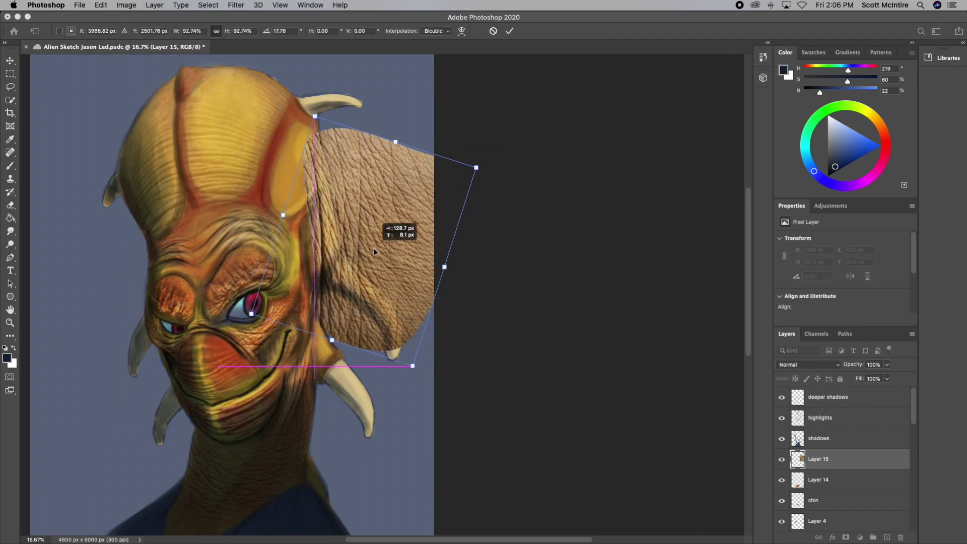
right_click(351, 254)
left_click(342, 353)
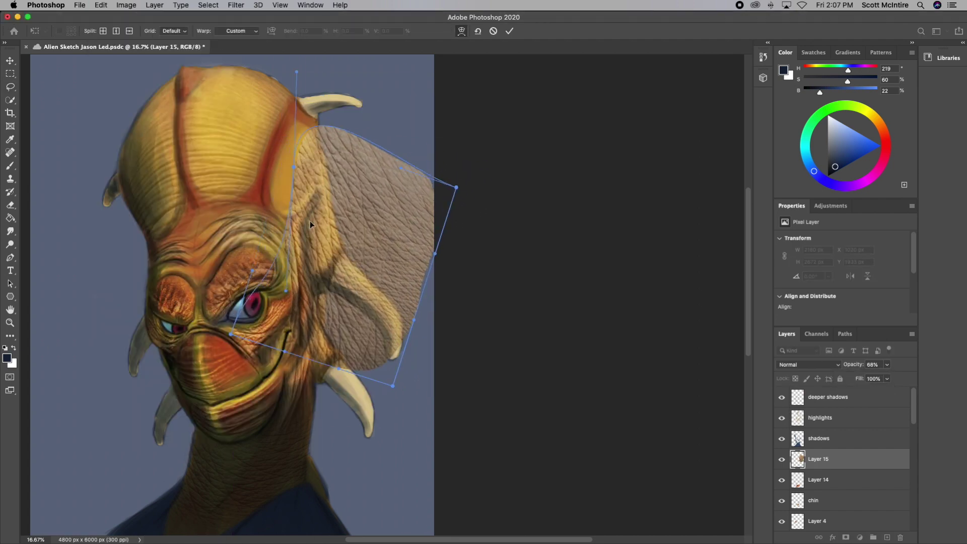
left_click_drag(310, 220, 340, 220)
left_click(101, 5)
left_click(255, 399)
mouse_move(350, 211)
left_mouse_down()
mouse_move(385, 318)
mouse_move(372, 222)
left_mouse_up()
key("ctrl+z")
key("ctrl+z")
left_click_drag(367, 300, 322, 310)
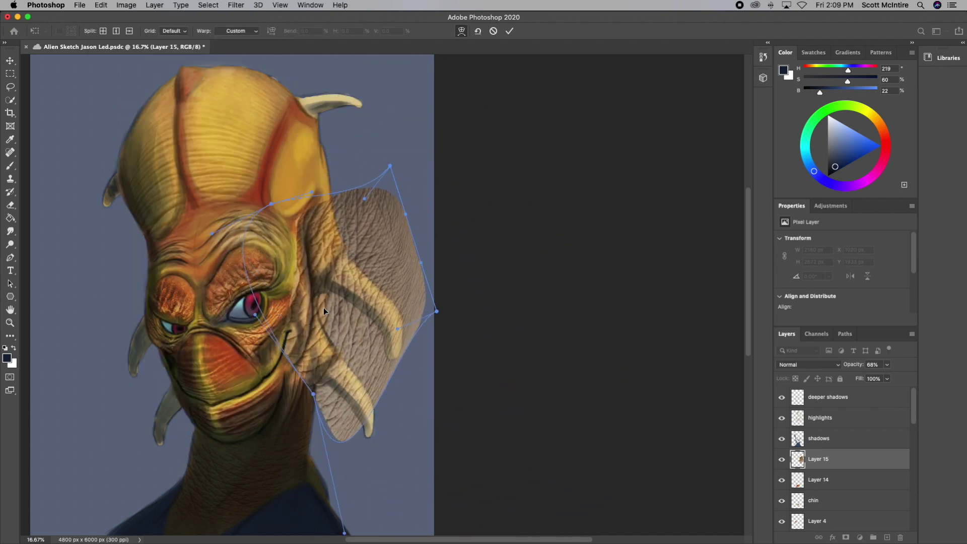
left_click_drag(316, 206, 361, 194)
key("Return")
Step: Lower the skin patch's opacity and erase the texture over the horns with a larger eraser
key("l")
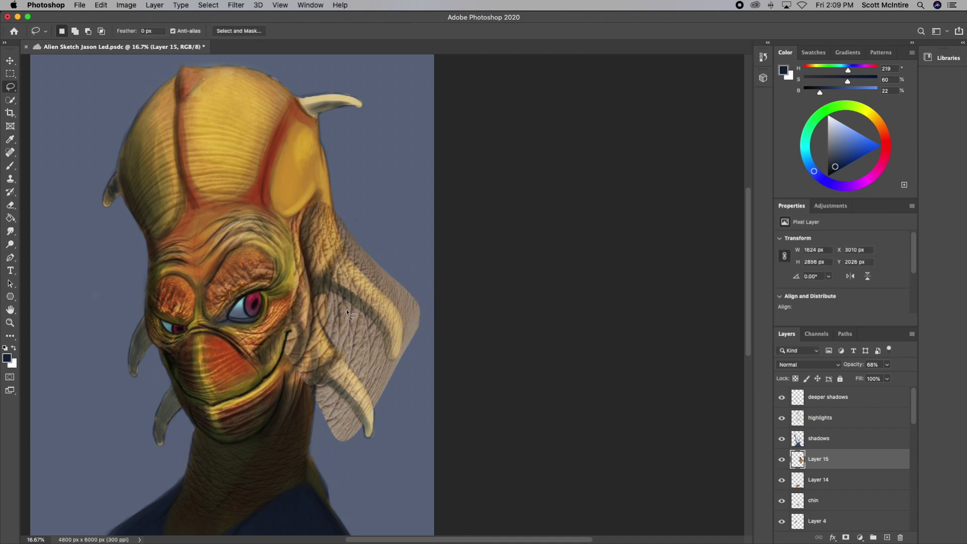
left_click(660, 244)
left_click(887, 378)
left_click_drag(887, 381, 870, 382)
key("e")
mouse_move(388, 312)
left_mouse_down()
mouse_move(353, 267)
mouse_move(345, 341)
left_mouse_up()
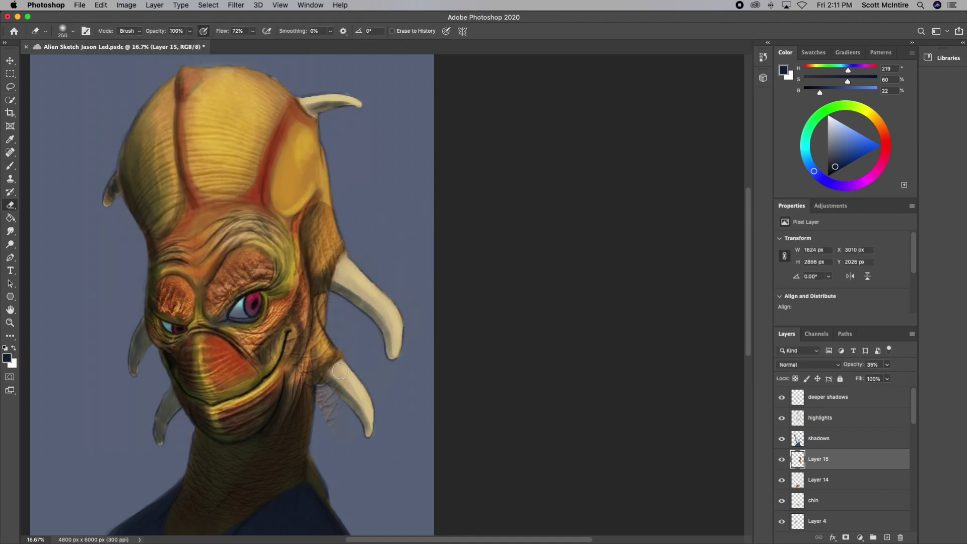
key("bracketright")
key("bracketright")
key("bracketright")
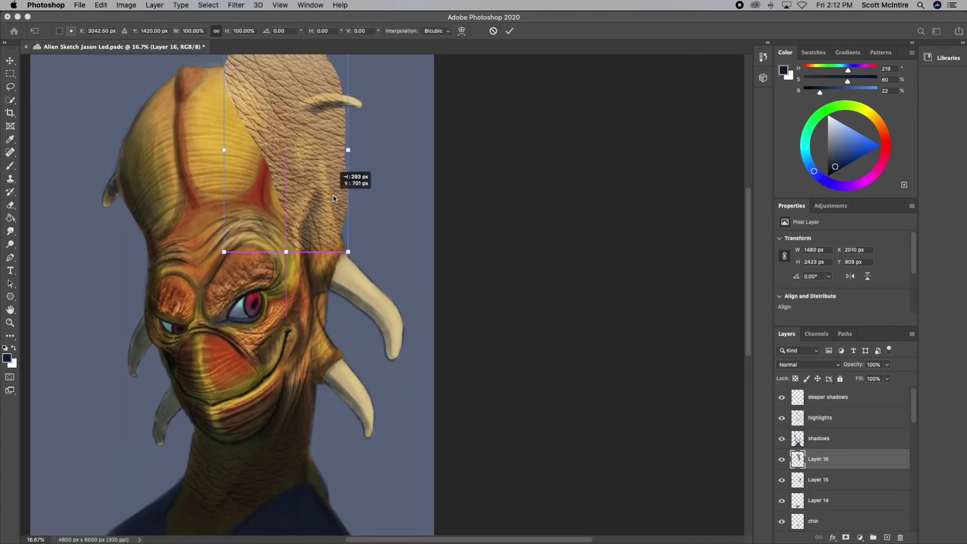
Step: Warp Layer 16's skin patch over the upper head and lower its opacity to 47%
right_click(334, 198)
mouse_move(276, 199)
left_mouse_down()
mouse_move(339, 105)
mouse_move(330, 260)
mouse_move(288, 104)
left_mouse_up()
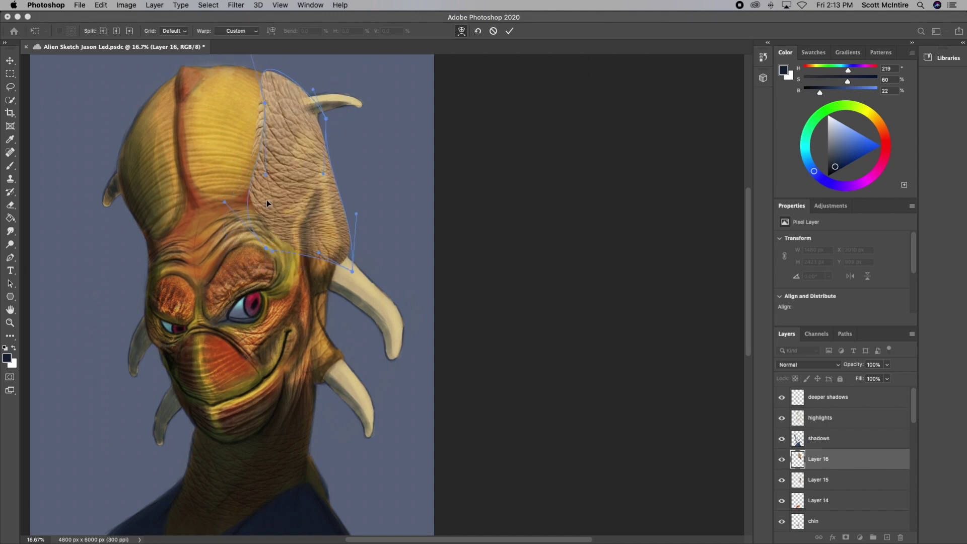
left_click_drag(887, 364, 862, 380)
key("Return")
key("Escape")
Step: Erase the patch off the upper right of the head, around the horn base, and above the brow
key("e")
key("bracketright")
key("bracketright")
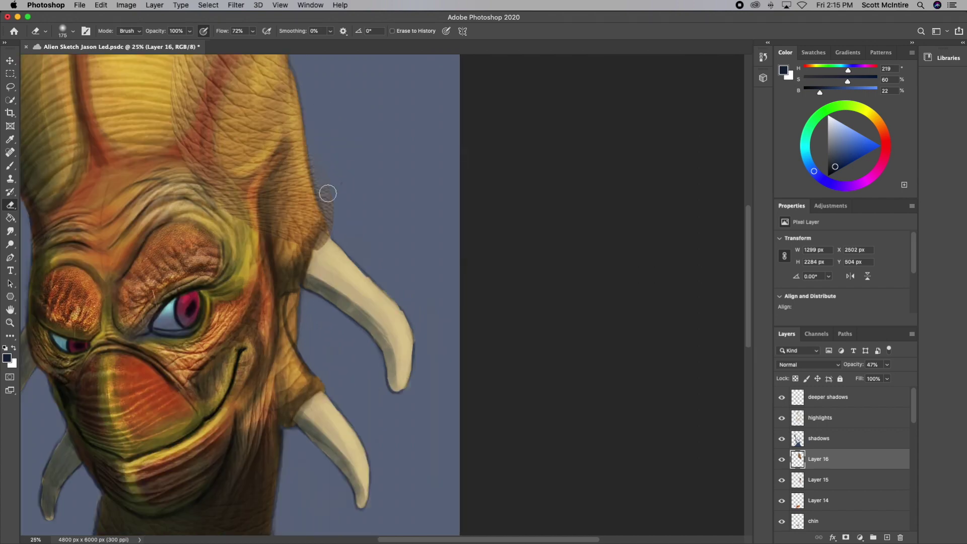
left_click_drag(345, 150, 231, 182)
scroll(329, 158, "up", 1)
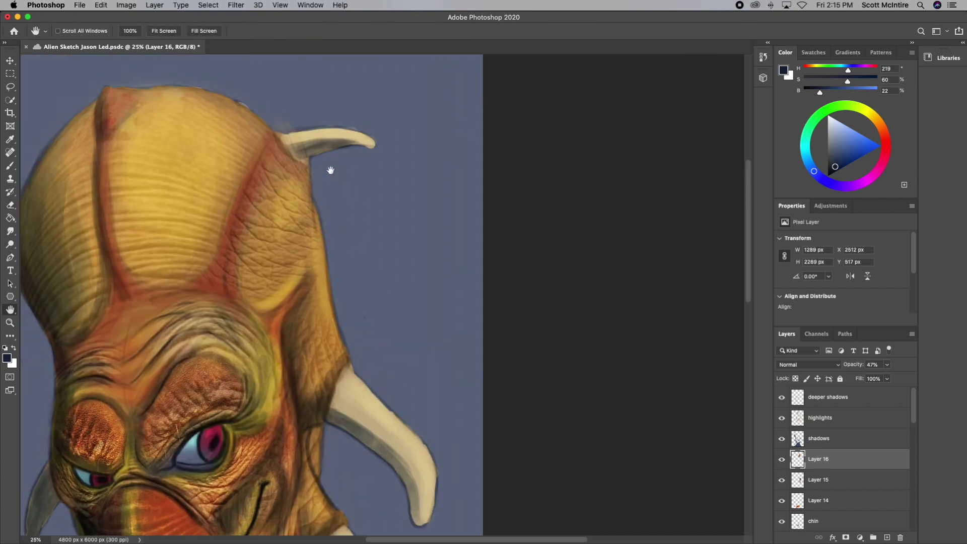
key("bracketleft")
key("bracketleft")
key("bracketleft")
left_click_drag(284, 118, 310, 154)
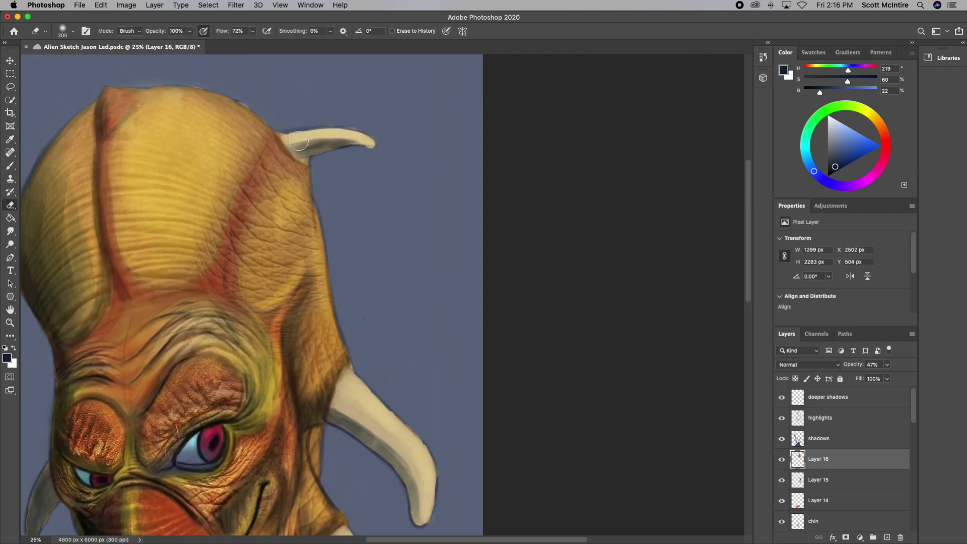
left_click_drag(237, 211, 267, 149)
key("bracketleft")
key("bracketleft")
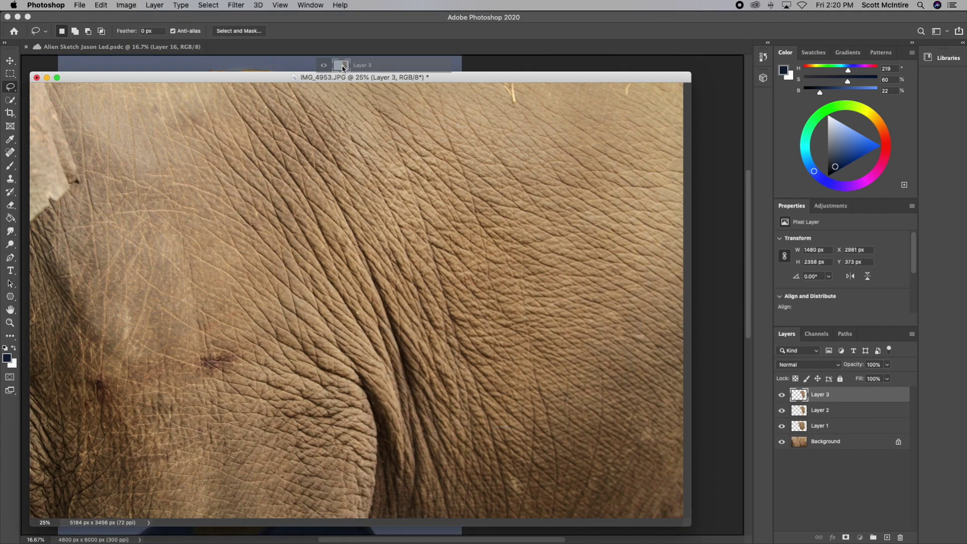
Step: Drag a new elephant-skin patch (Layer 17) over the crown and free-transform it
left_click_drag(343, 67, 271, 210)
key("ctrl+t")
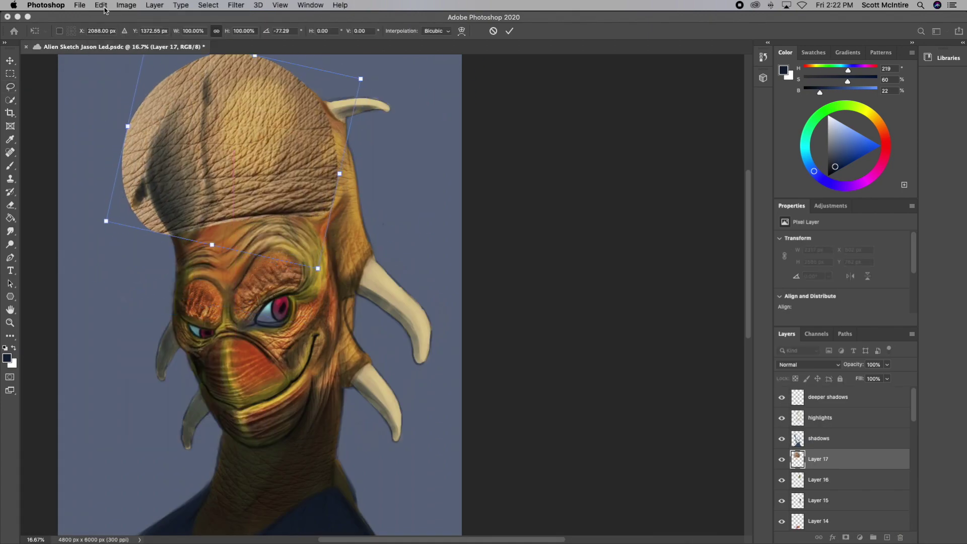
left_click(101, 5)
Step: Flip the elephant-skin patch horizontally and move it over the crown
left_click(302, 395)
mouse_move(319, 165)
left_mouse_down()
mouse_move(319, 177)
mouse_move(266, 193)
left_mouse_up()
key("Return")
Step: Warp the crown patch so it bends down over the dome of the head
key("l")
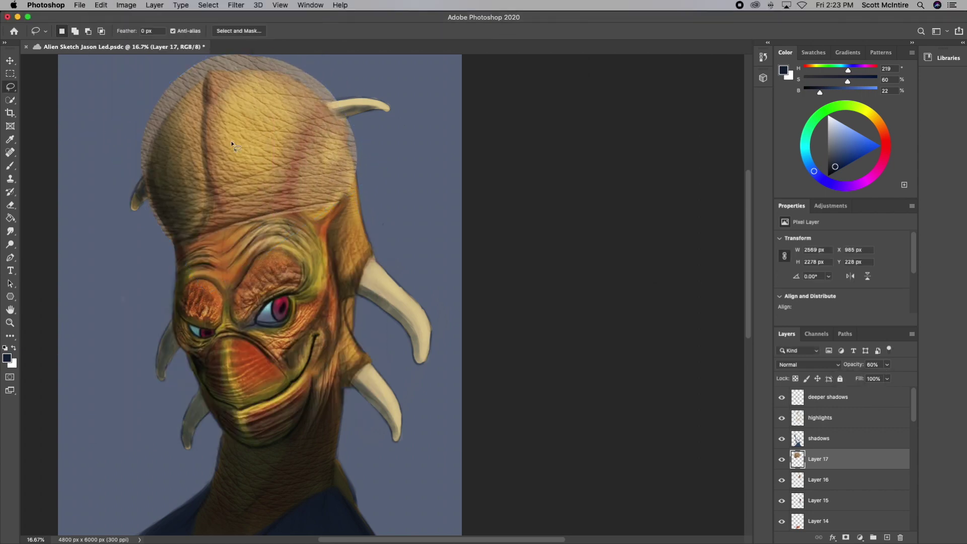
scroll(232, 145, "up", 3)
key("ctrl+t")
left_click(461, 31)
left_click_drag(353, 318, 346, 328)
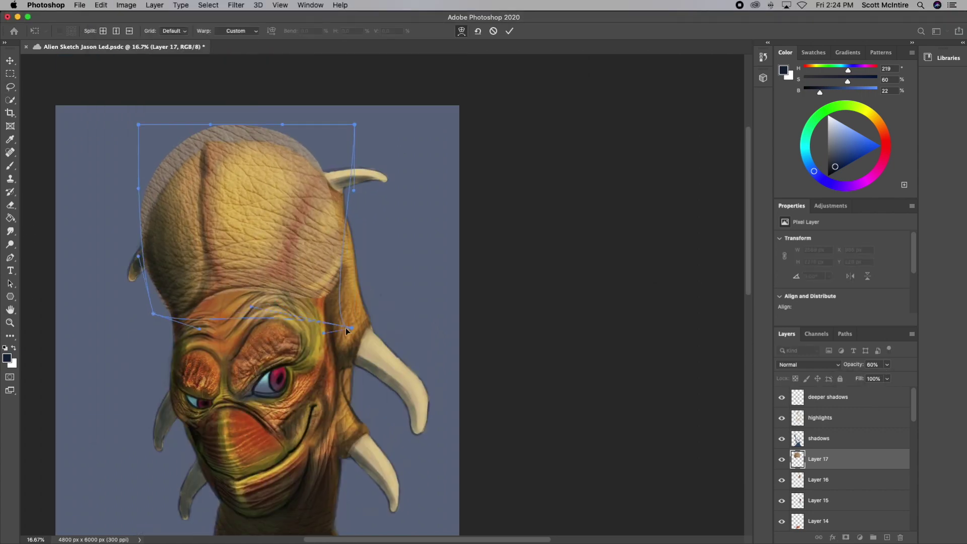
left_click_drag(210, 126, 213, 152)
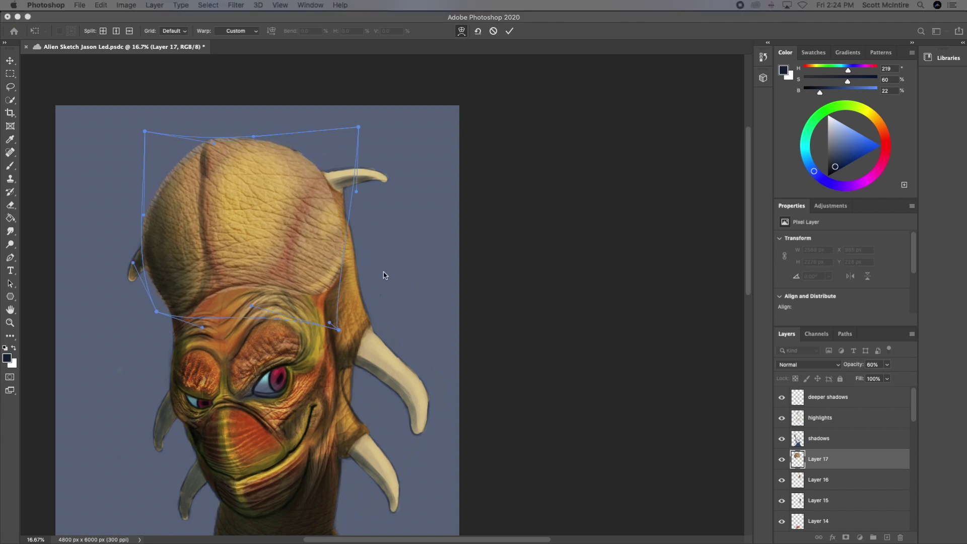
left_click_drag(325, 194, 285, 277)
key("Return")
Step: Lower the crown patch's opacity to 43%
left_click(126, 5)
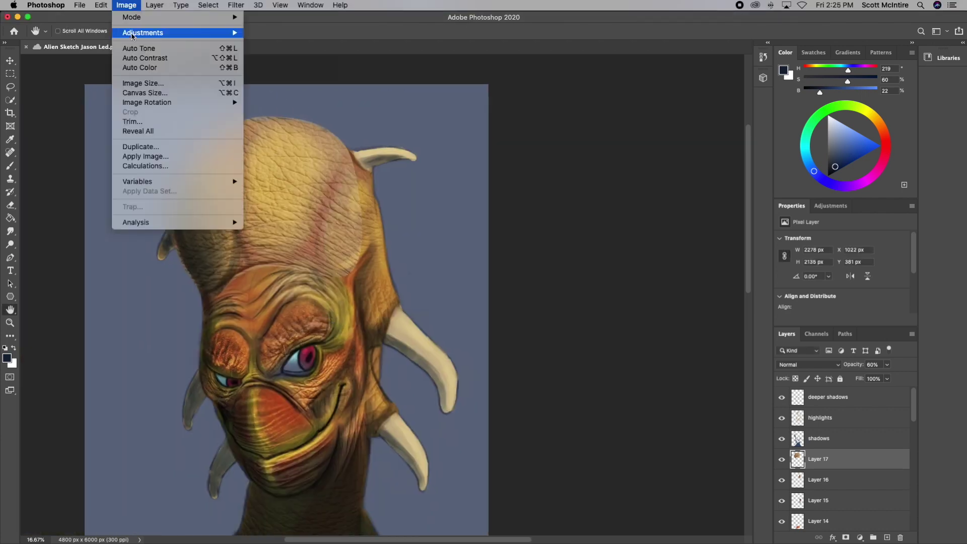
left_click(272, 61)
key("Escape")
key("4")
key("3")
Step: Erase the jagged edge of the patch at the head's upper left
key("e")
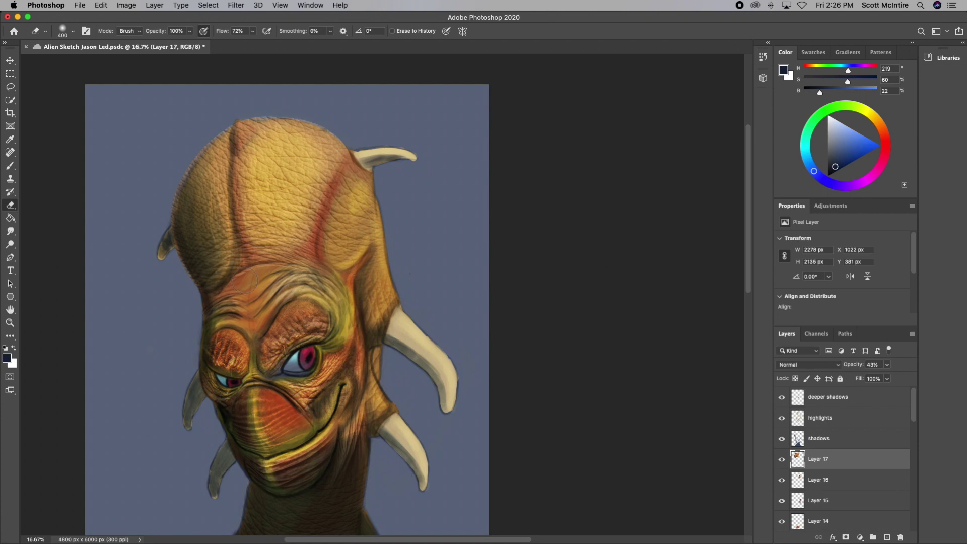
key("super+equal")
scroll(293, 151, "up", 5)
key("bracketleft")
key("bracketleft")
key("bracketleft")
left_click_drag(226, 154, 132, 300)
key("bracketright")
key("bracketright")
key("bracketright")
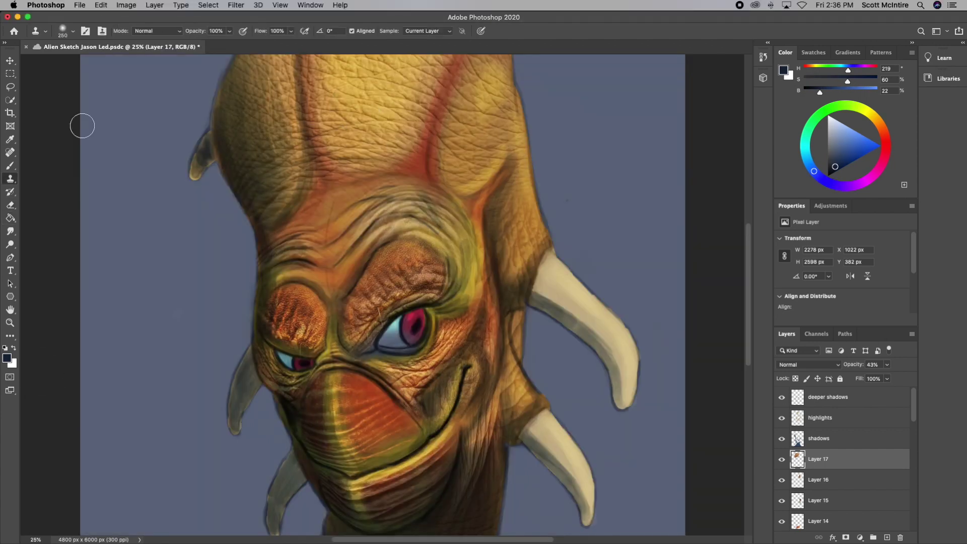
Step: Clone skin texture over the forehead and brow with the Clone Stamp
mouse_move(359, 188)
left_mouse_down()
mouse_move(305, 257)
mouse_move(338, 272)
left_mouse_up()
key("bracketright")
left_click(338, 274)
key("bracketleft")
key("bracketleft")
key("bracketleft")
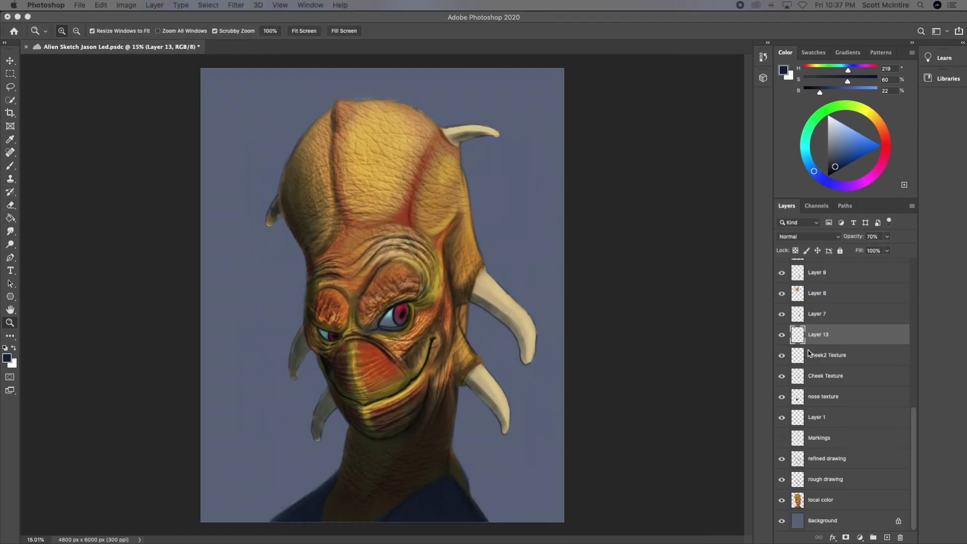
left_click(824, 417, "shift")
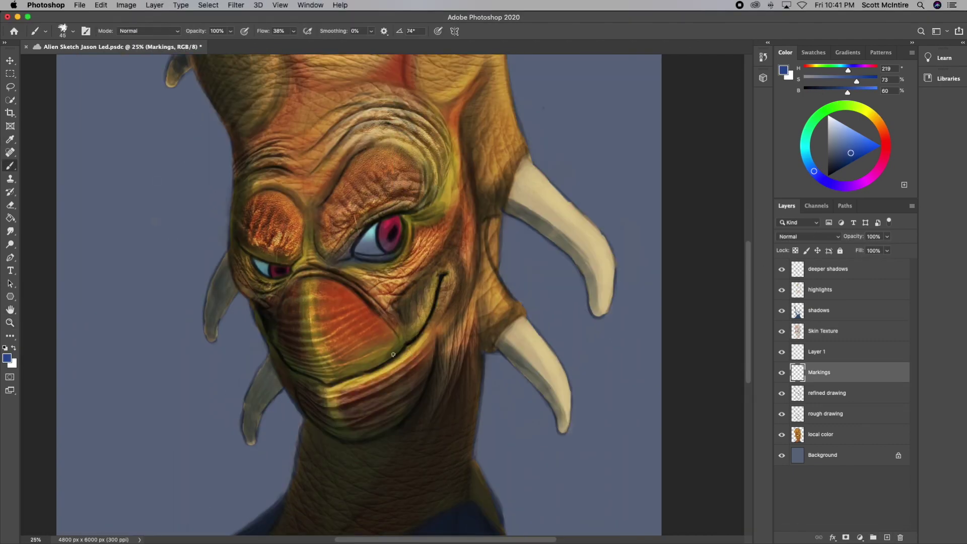
Step: Erase the faint blue scribble beside the head and adjust the brush flow
key("super+plus")
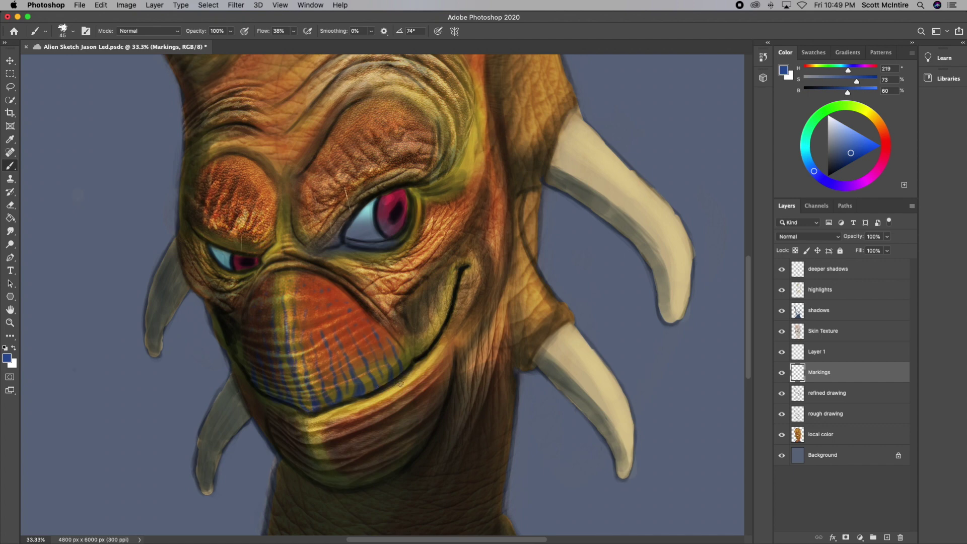
key("super+minus")
key("super+minus")
key("super+minus")
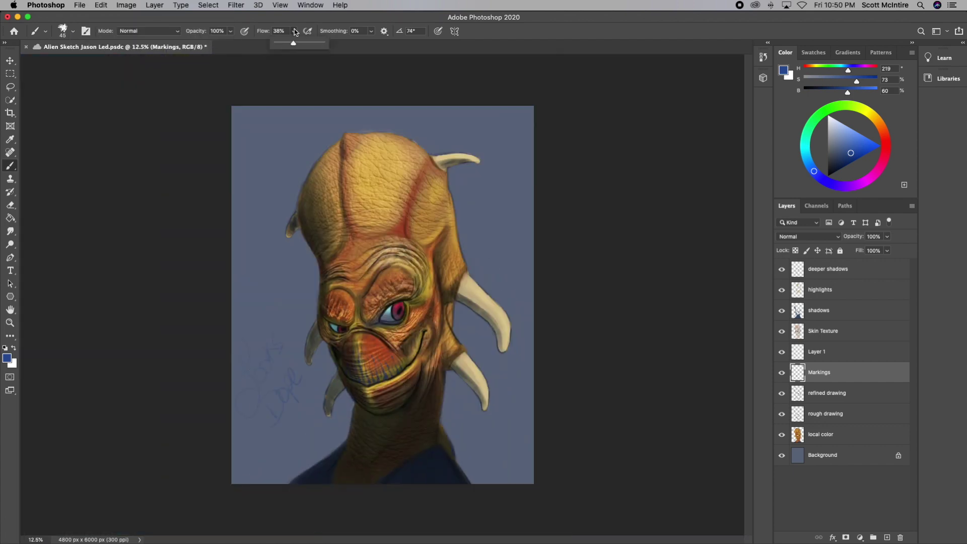
key("e")
mouse_move(287, 395)
left_mouse_down()
mouse_move(240, 347)
mouse_move(304, 401)
left_mouse_up()
left_click(253, 31)
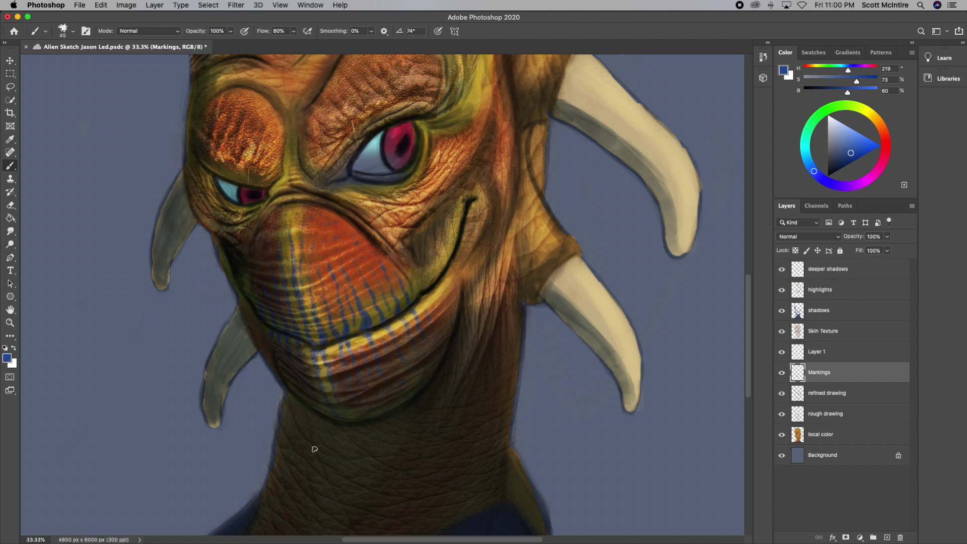
key("super+minus")
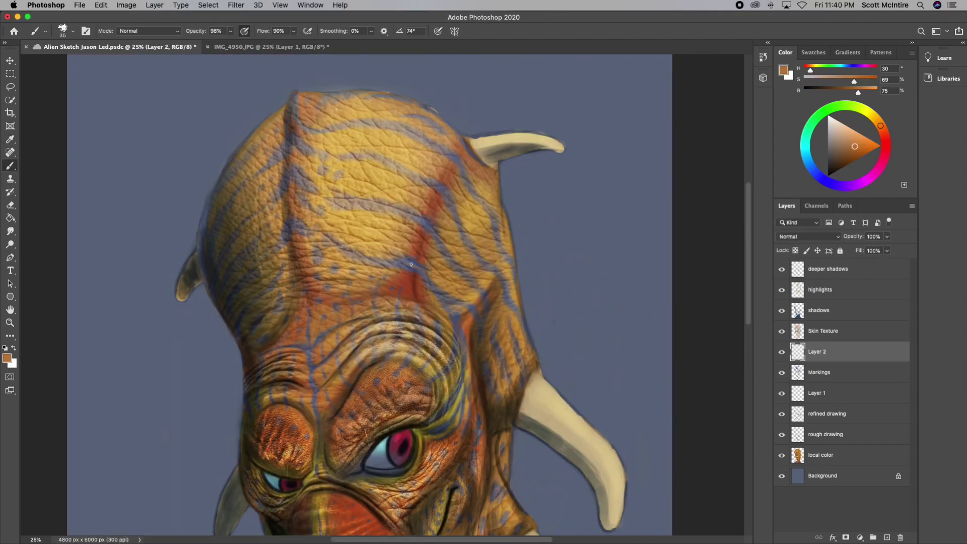
Step: Shift the markings' hue with Hue/Saturation, checking them against the Skin Texture layer
left_click_drag(419, 265, 421, 202)
key("ctrl+u")
mouse_move(136, 147)
left_mouse_down()
mouse_move(117, 149)
mouse_move(174, 146)
mouse_move(146, 151)
left_mouse_up()
key("Return")
left_click(782, 331)
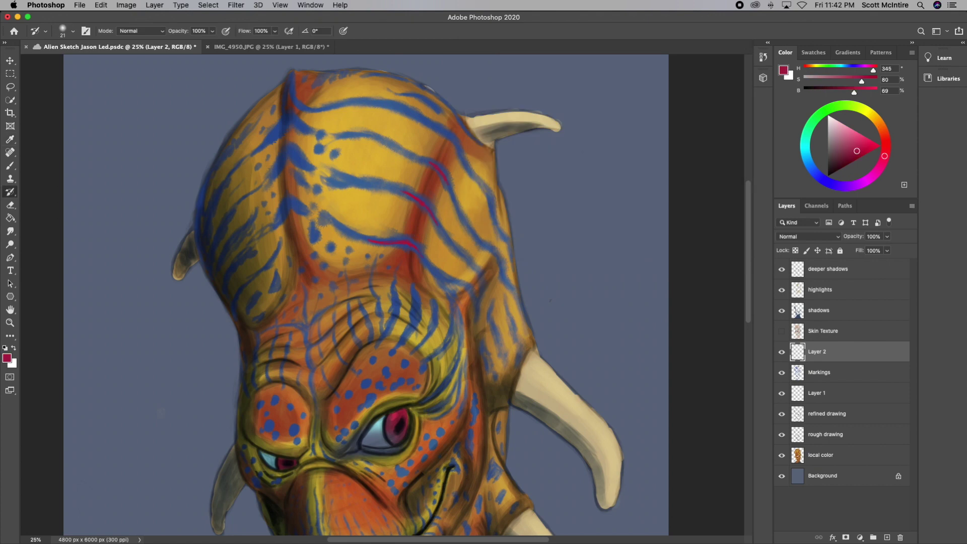
left_click(782, 331)
Step: Paint blue spots over the head and neck with the Brush tool
key("b")
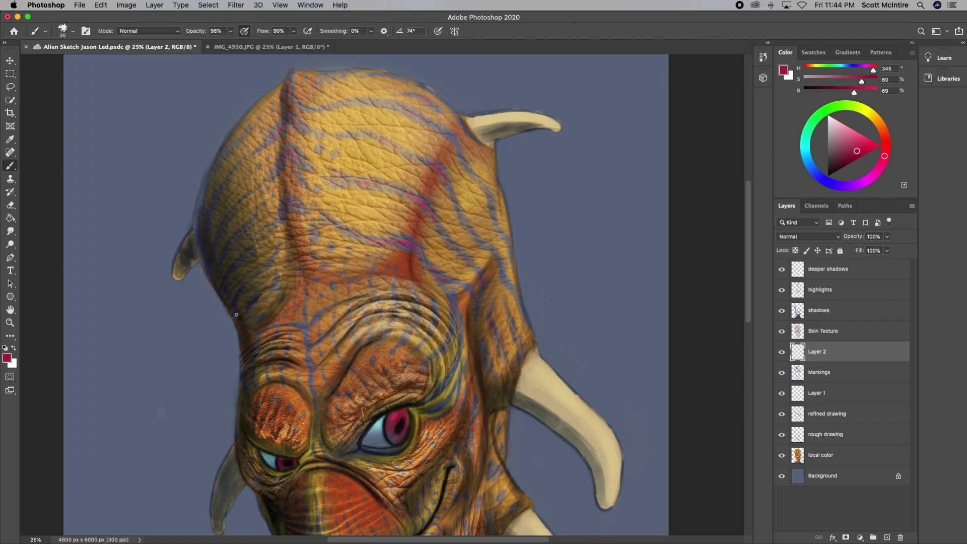
scroll(215, 202, "down", 8)
scroll(373, 317, "down", 5)
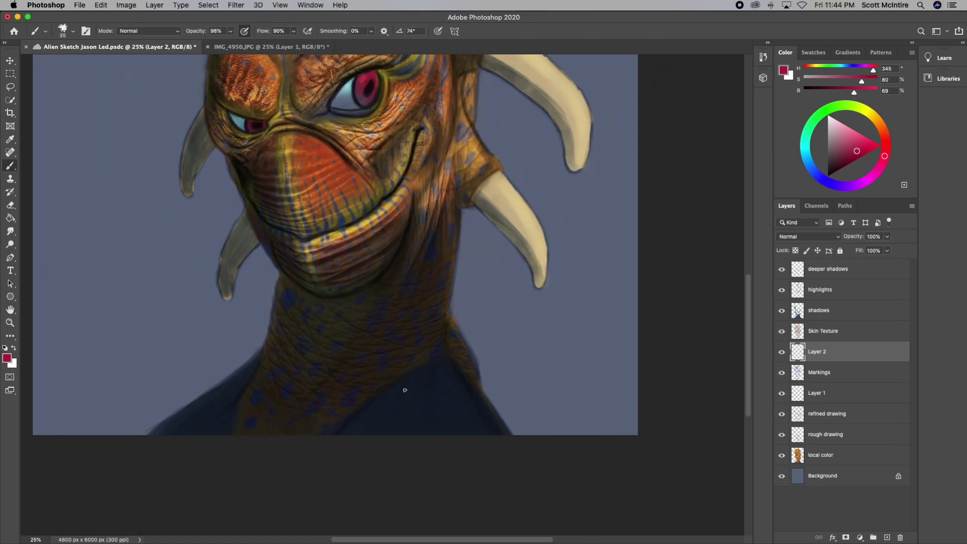
scroll(358, 351, "up", 5)
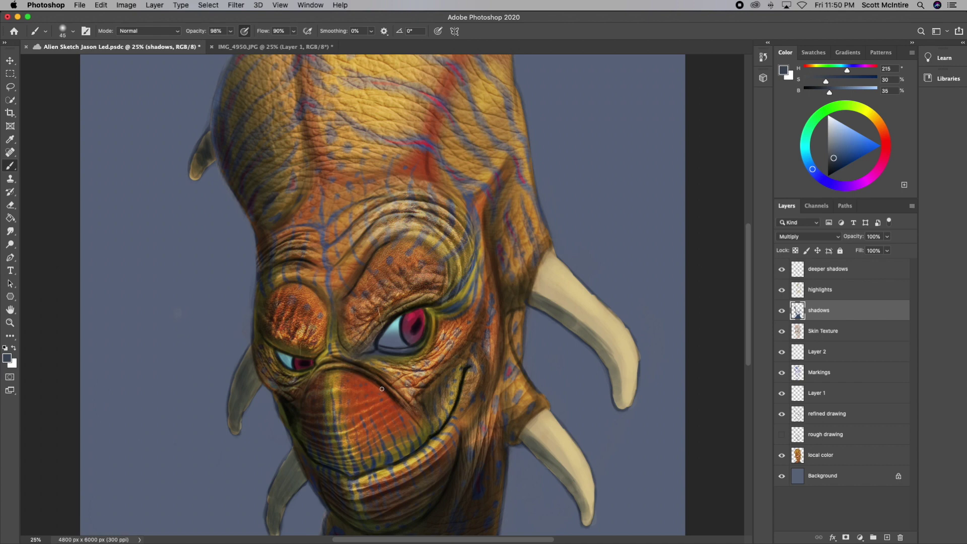
Step: At 63% brush opacity, paint shadows beside the eye and along the smile
key("6")
key("3")
left_click_drag(356, 339, 348, 297)
key("bracketleft")
key("bracketleft")
key("bracketleft")
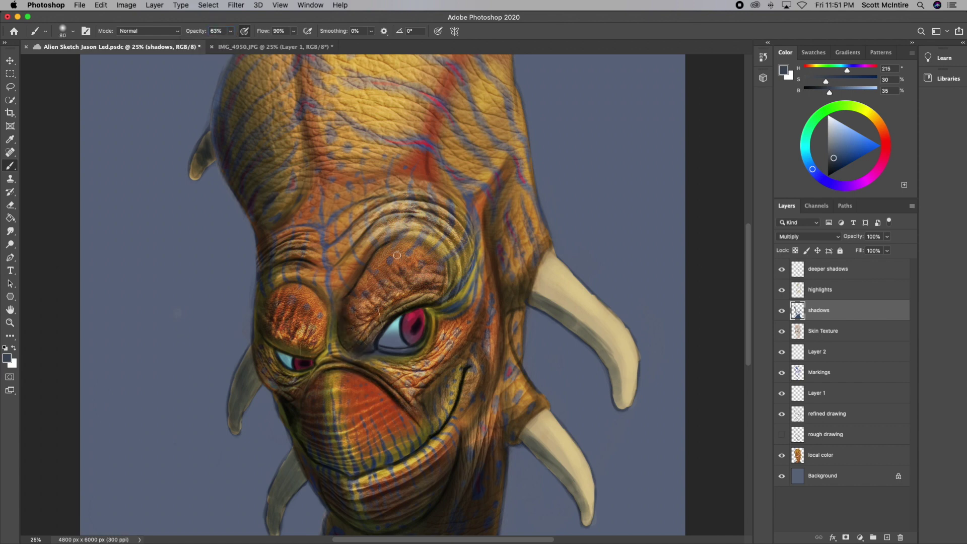
key("bracketleft")
key("bracketleft")
key("bracketleft")
mouse_move(379, 362)
left_mouse_down()
mouse_move(423, 347)
mouse_move(436, 377)
left_mouse_up()
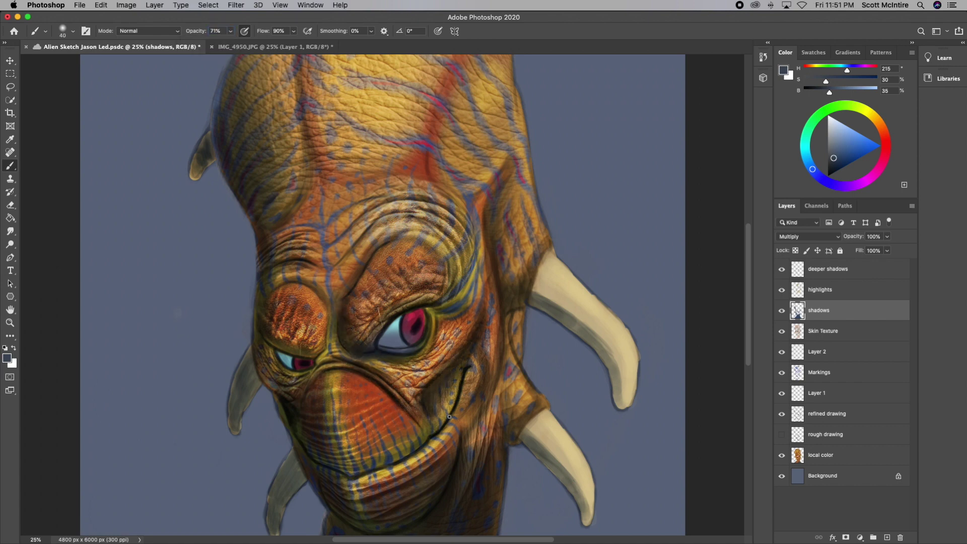
Step: Choose a darker blue-gray shadow colour and set brush opacity to 70%
left_click(524, 166)
key("Return")
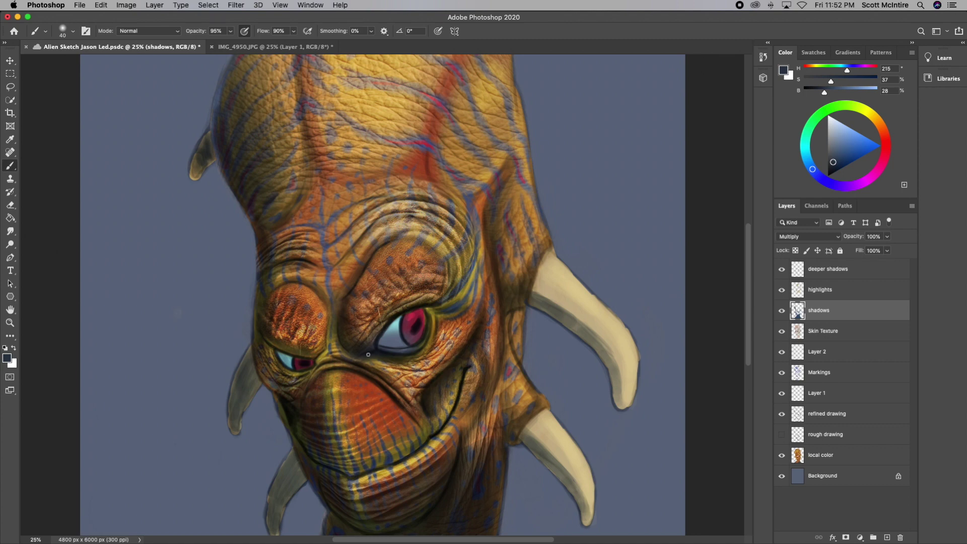
key("7")
key("7")
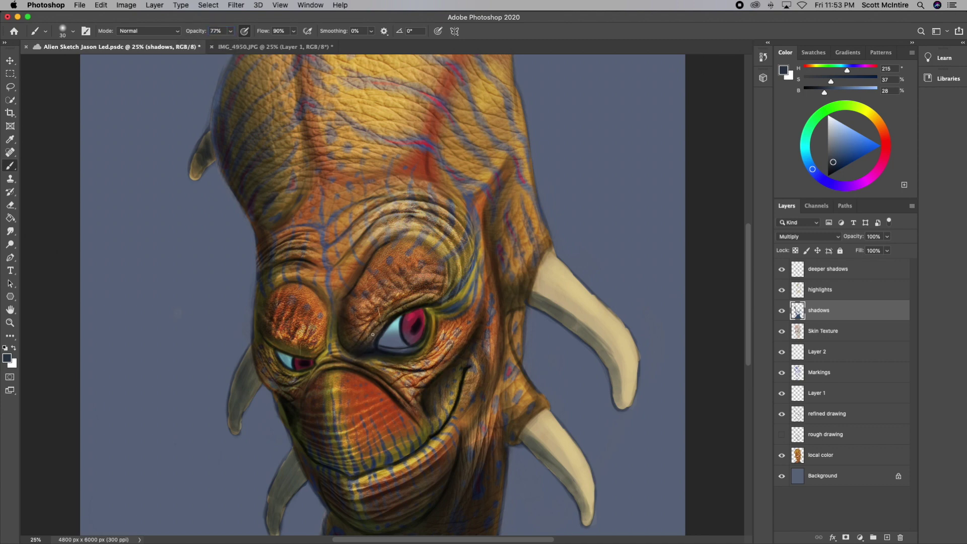
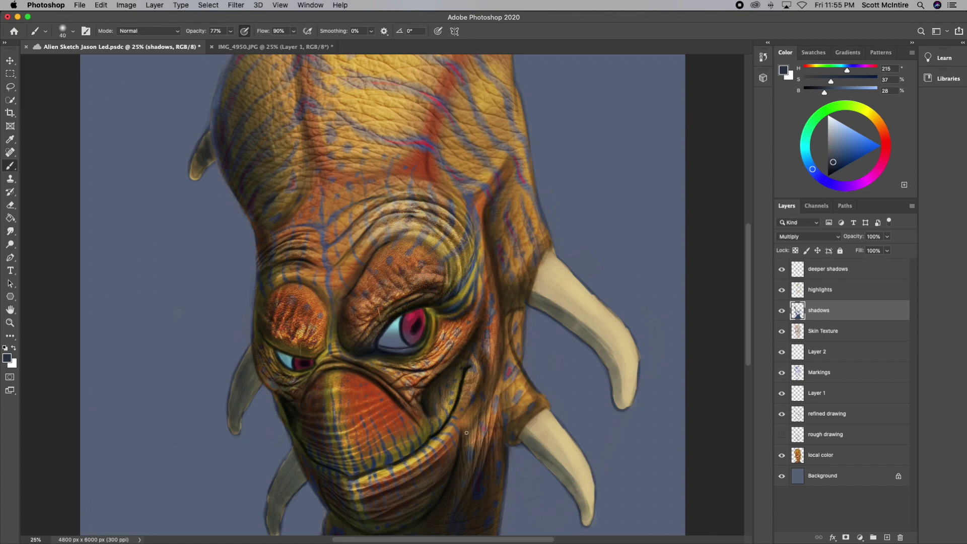
Step: On the shadows layer, paint dark shading over the brow, eye, jaw and right side of the face
left_click(812, 272)
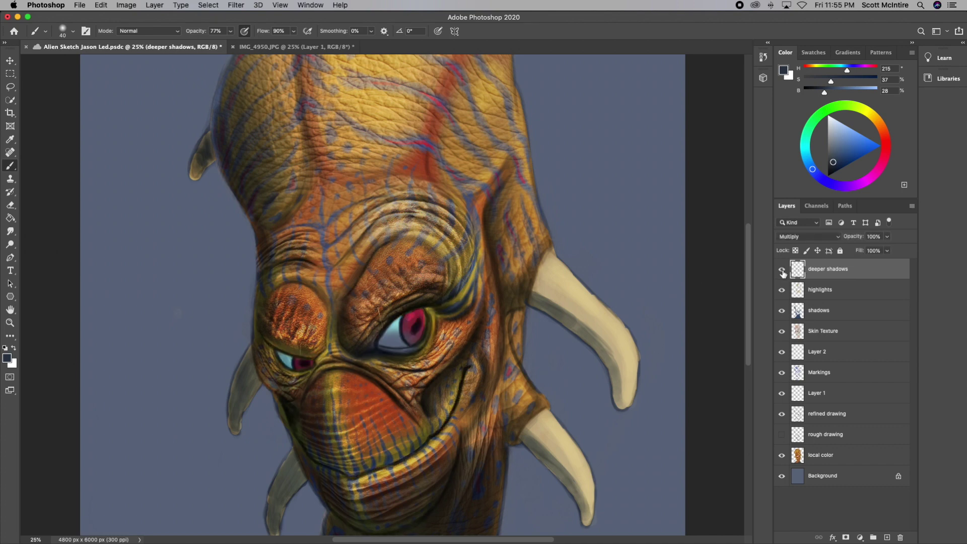
key("e")
key("alt+bracketleft")
key("alt+bracketleft")
key("b")
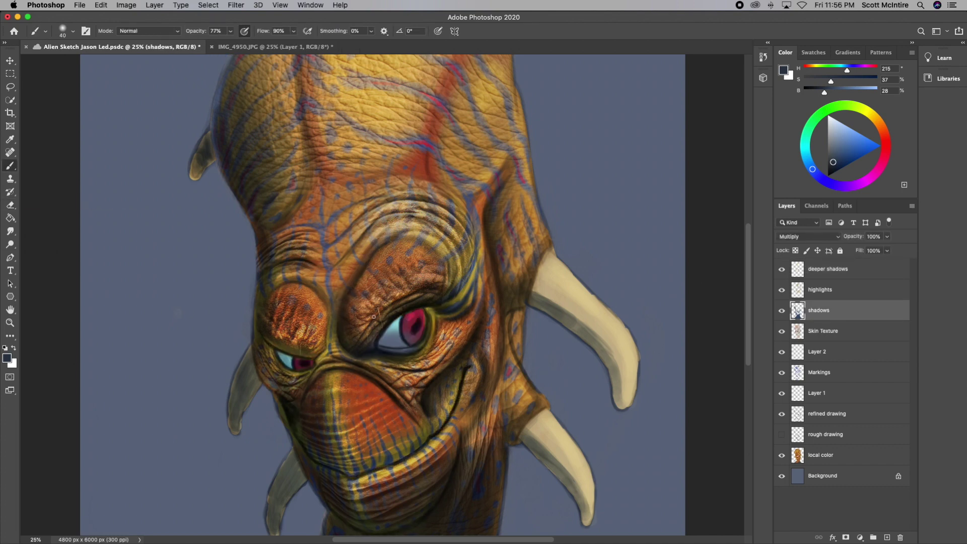
key("bracketleft")
key("bracketleft")
mouse_move(271, 312)
left_mouse_down()
mouse_move(280, 353)
mouse_move(303, 347)
mouse_move(282, 388)
mouse_move(343, 469)
mouse_move(295, 436)
mouse_move(363, 478)
left_mouse_up()
scroll(353, 453, "down", 5)
key("bracketright")
left_click_drag(338, 388, 279, 315)
mouse_move(381, 391)
left_mouse_down()
mouse_move(446, 381)
mouse_move(499, 463)
left_mouse_up()
left_click_drag(494, 206, 470, 301)
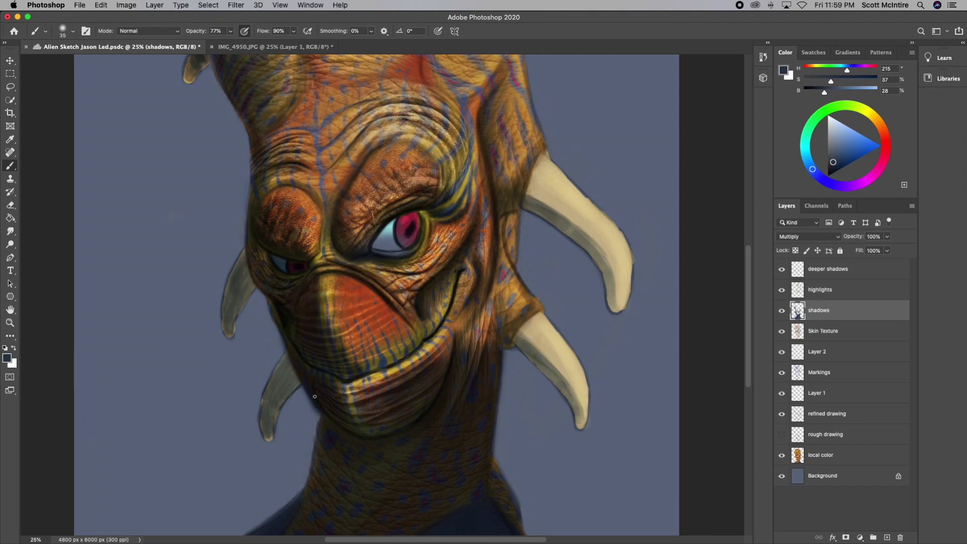
Step: On the deeper shadows layer, darken left of the eye, the mouth curve and the neck
key("alt+bracketright")
key("alt+bracketright")
key("bracketright")
scroll(317, 353, "up", 4)
left_click_drag(305, 290, 318, 340)
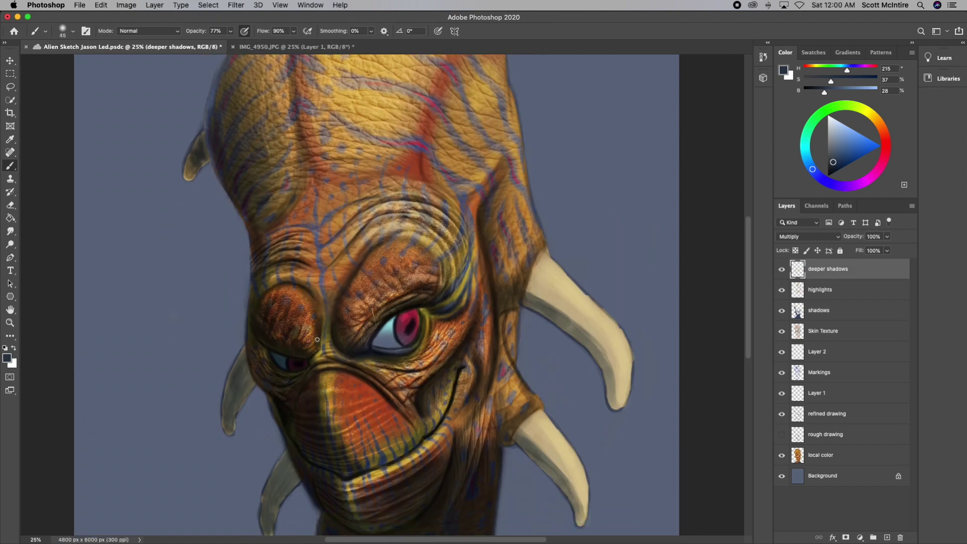
scroll(318, 339, "right", 2)
left_click_drag(438, 371, 355, 465)
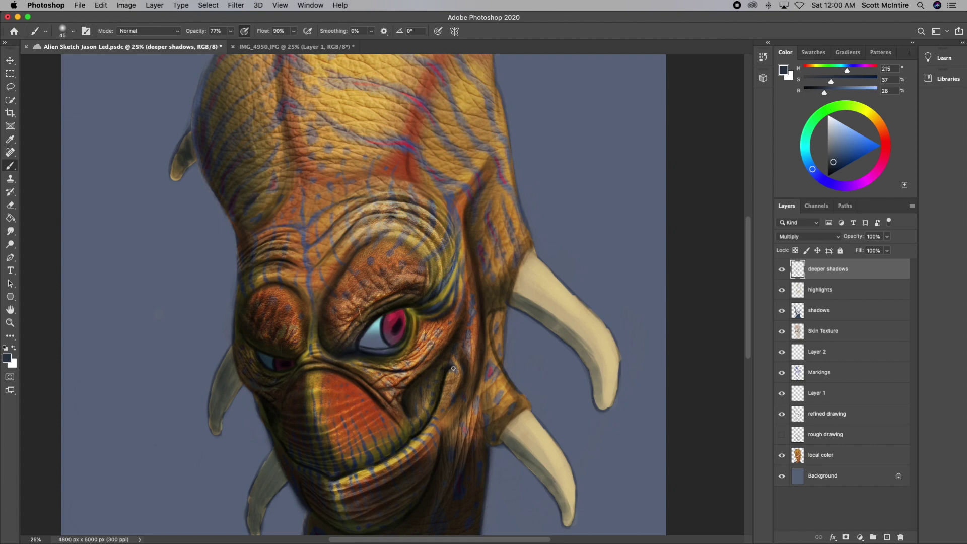
scroll(521, 387, "down", 6)
key("bracketright")
key("bracketright")
key("bracketright")
mouse_move(438, 297)
left_mouse_down()
mouse_move(453, 303)
mouse_move(432, 372)
mouse_move(362, 521)
left_mouse_up()
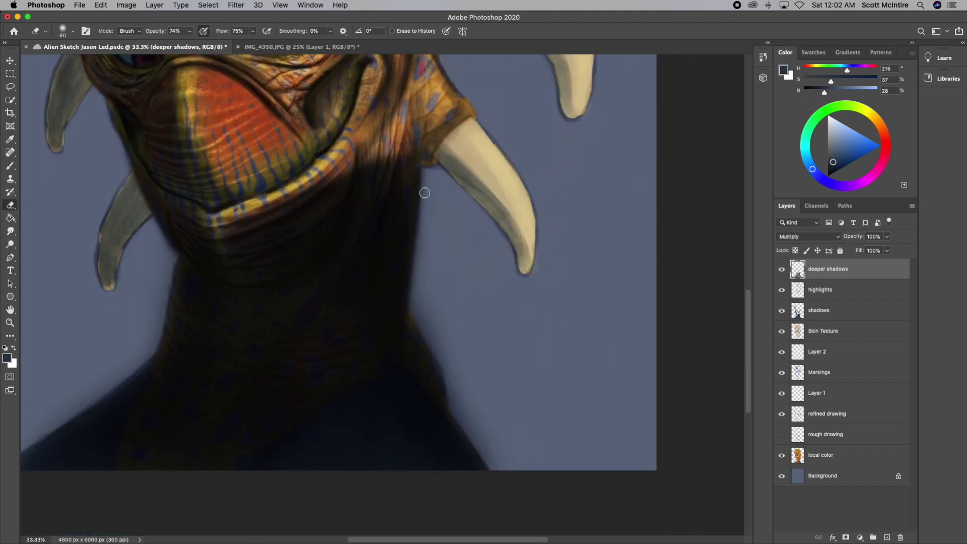
Step: Soften the neck shadow's hard edge with a large eraser, lowering the eraser strength on the shadows layer
key("bracketright")
key("bracketright")
key("bracketright")
left_click_drag(457, 406, 523, 466)
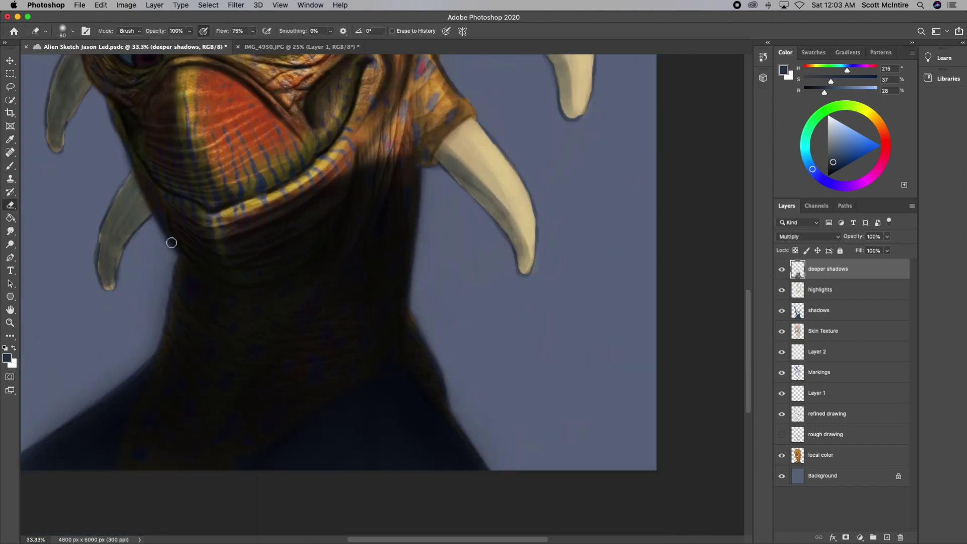
key("alt+bracketleft")
key("alt+bracketleft")
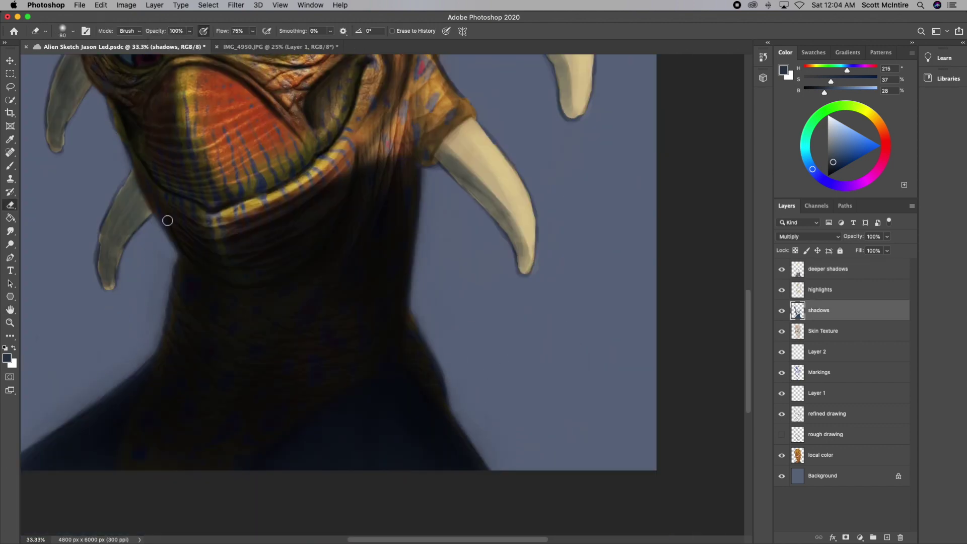
scroll(167, 220, "down", 5)
key("2")
key("7")
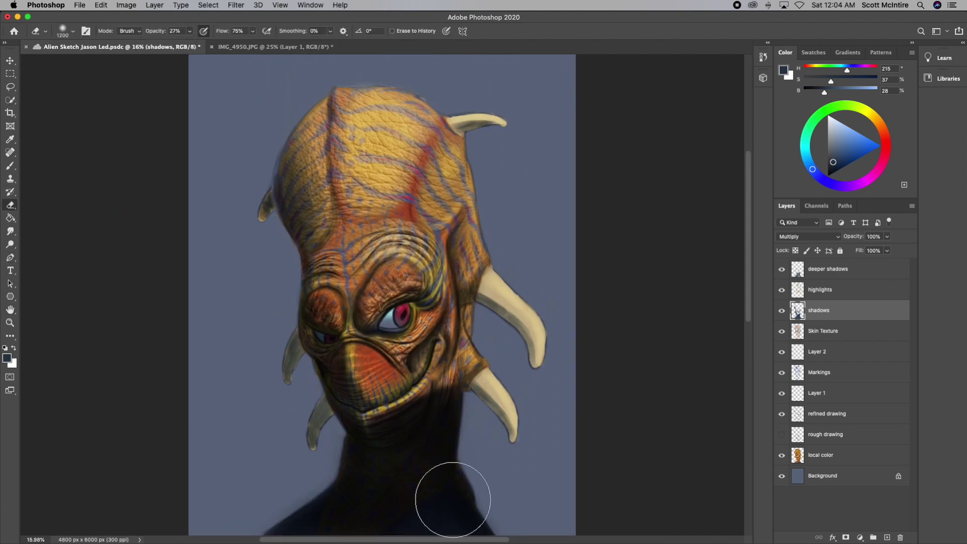
scroll(396, 508, "right", 2)
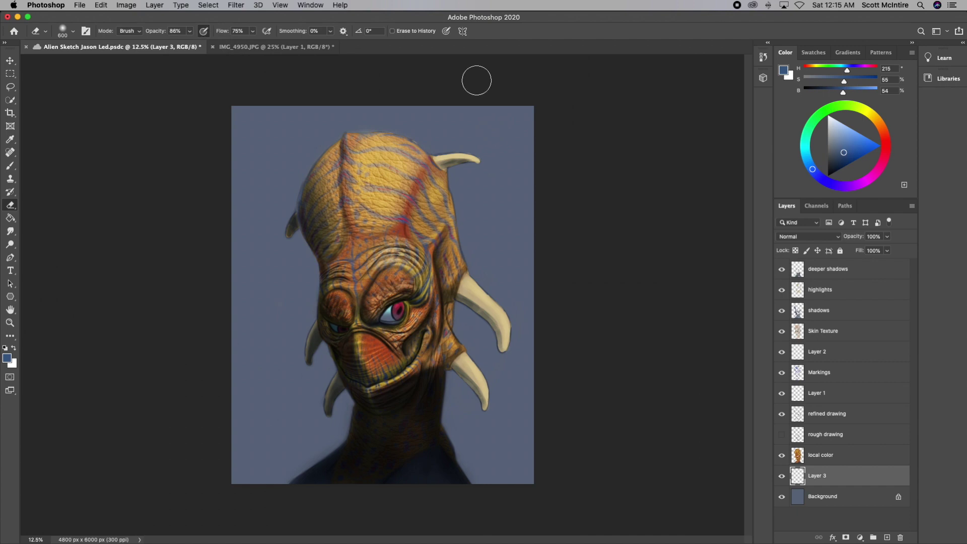
Step: Paint blue textured strokes across the backdrop and darken its lower left and bottom
key("b")
mouse_move(516, 169)
left_mouse_down()
mouse_move(308, 343)
mouse_move(154, 84)
left_mouse_up()
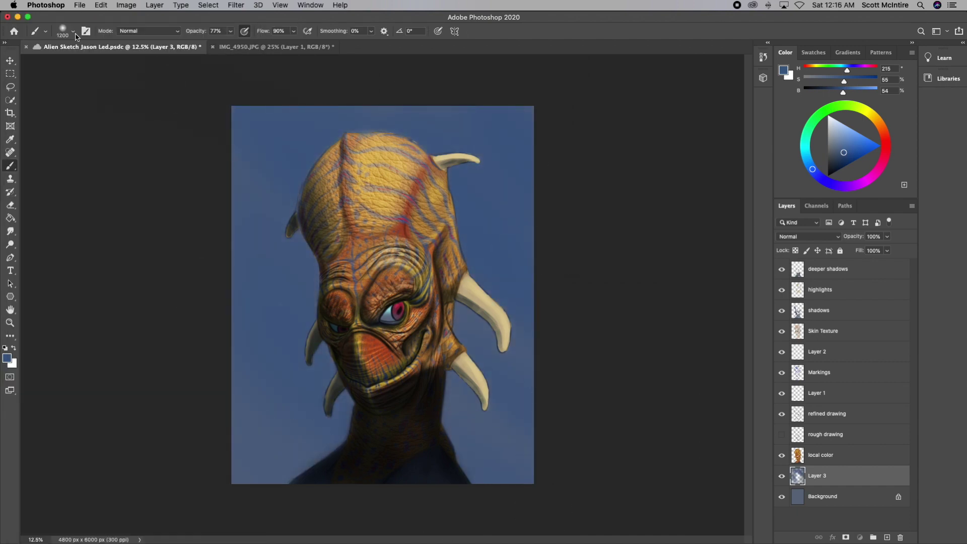
left_click(7, 358)
left_click(684, 63)
right_click(100, 142)
key("Escape")
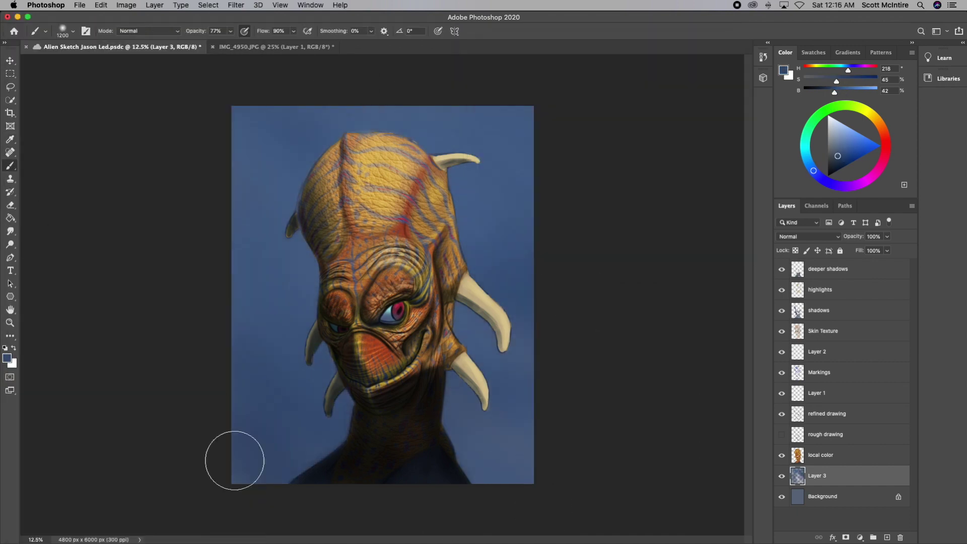
right_click(518, 156)
scroll(239, 347, "down", 5)
key("Escape")
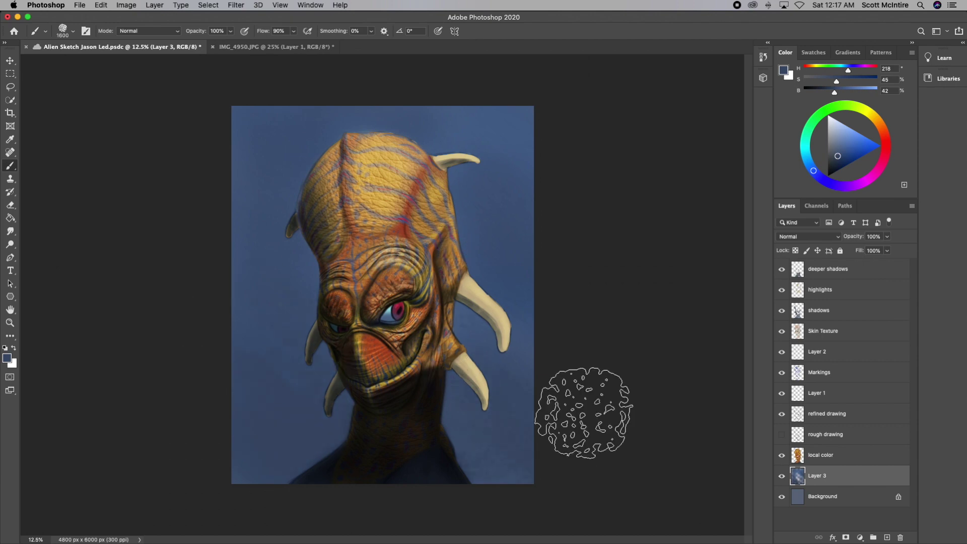
key("alt+shift+c")
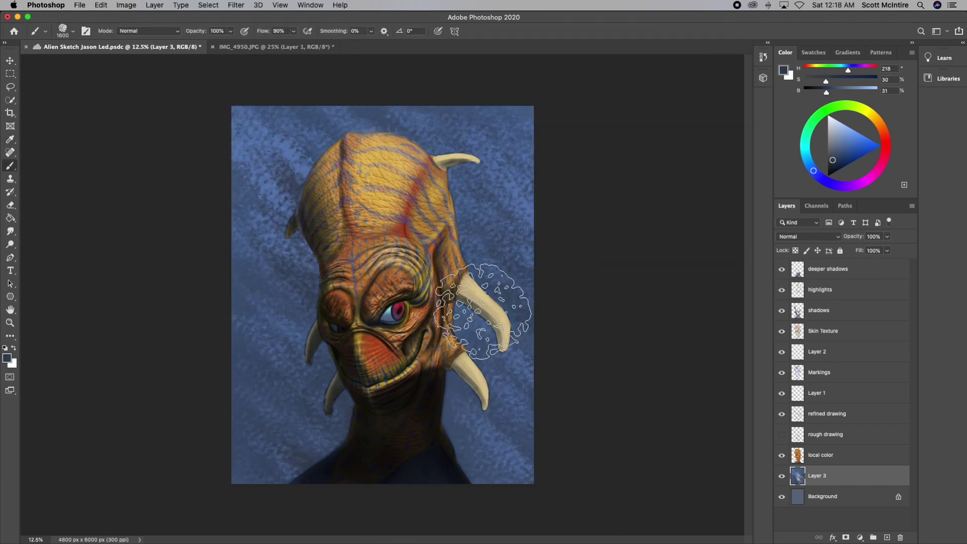
right_click(235, 254)
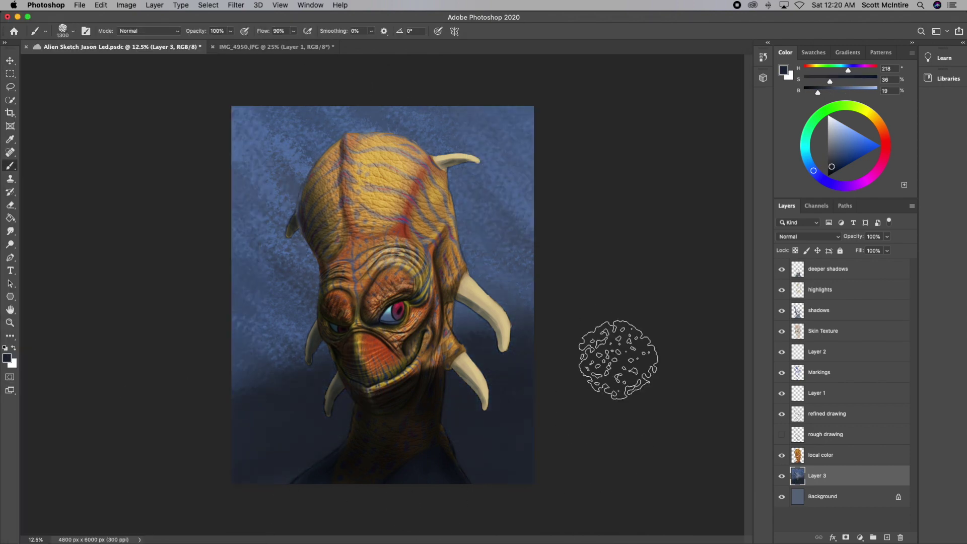
left_click_drag(277, 410, 529, 389)
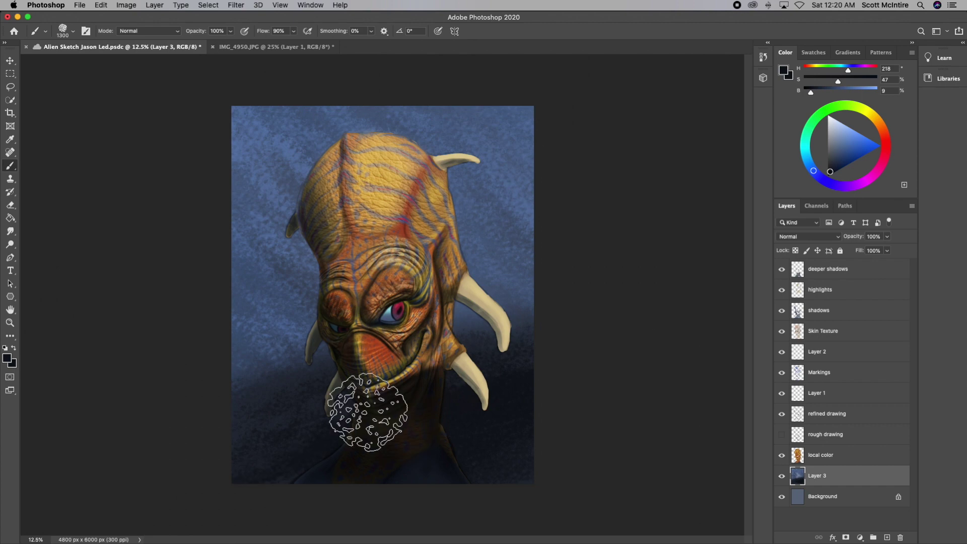
Step: Darken the backdrop toward the bottom and top with gradients, and pick a darker blue paint colour
key("g")
left_click_drag(248, 453, 249, 151)
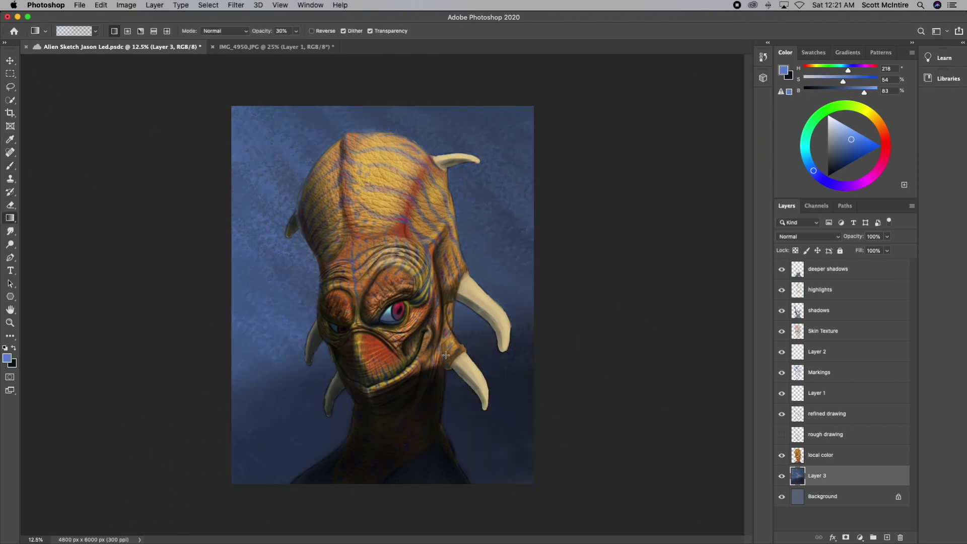
left_click(10, 166)
left_click_drag(492, 367, 508, 403)
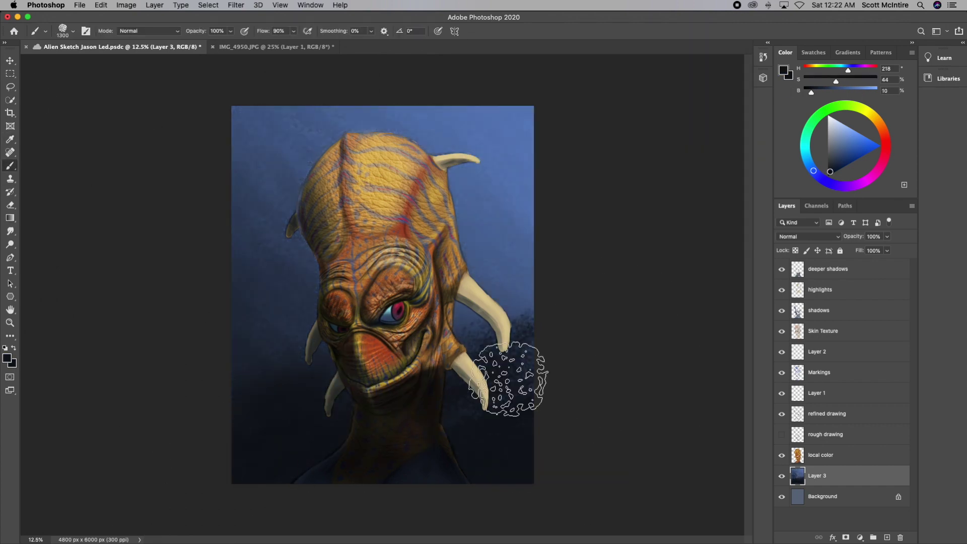
key("g")
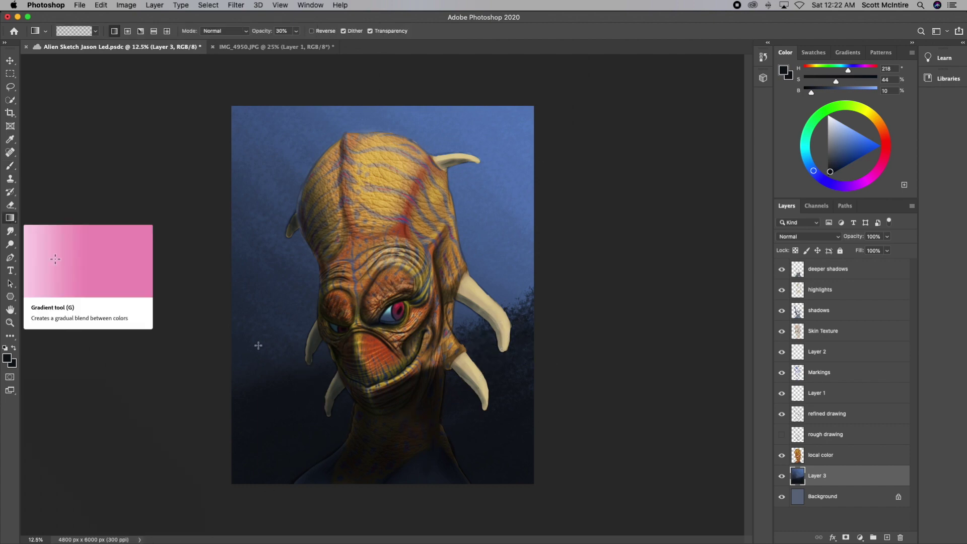
left_click_drag(525, 109, 468, 317)
left_click(7, 358)
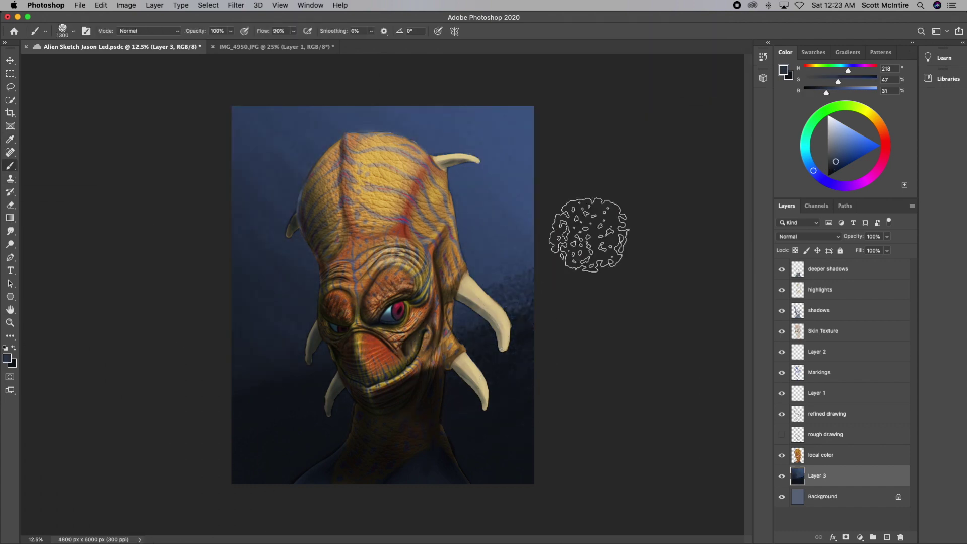
left_click_drag(453, 302, 523, 295)
left_click(702, 63)
key("b")
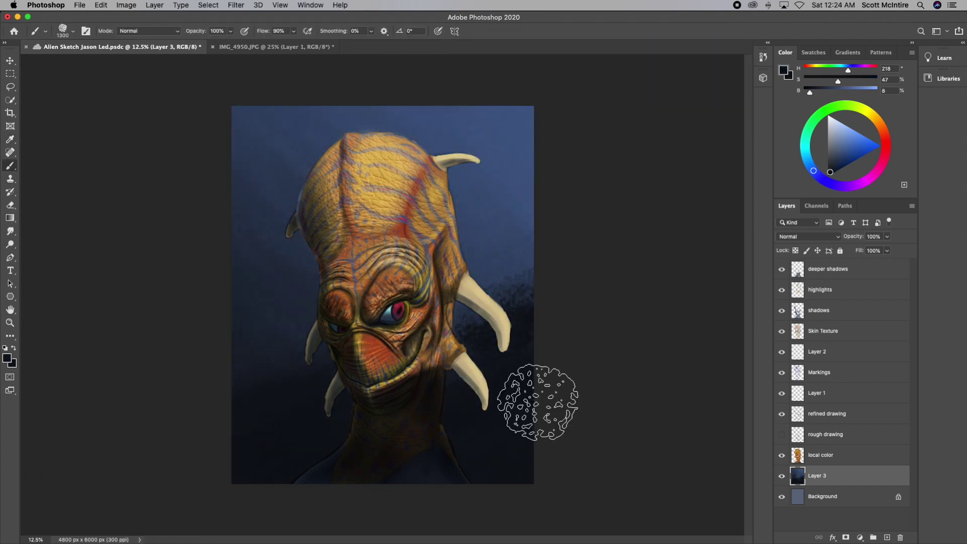
Step: Apply a Gaussian Blur of about 15 pixels to the backdrop
left_click(237, 5)
left_click(419, 164)
left_click_drag(484, 129, 639, 141)
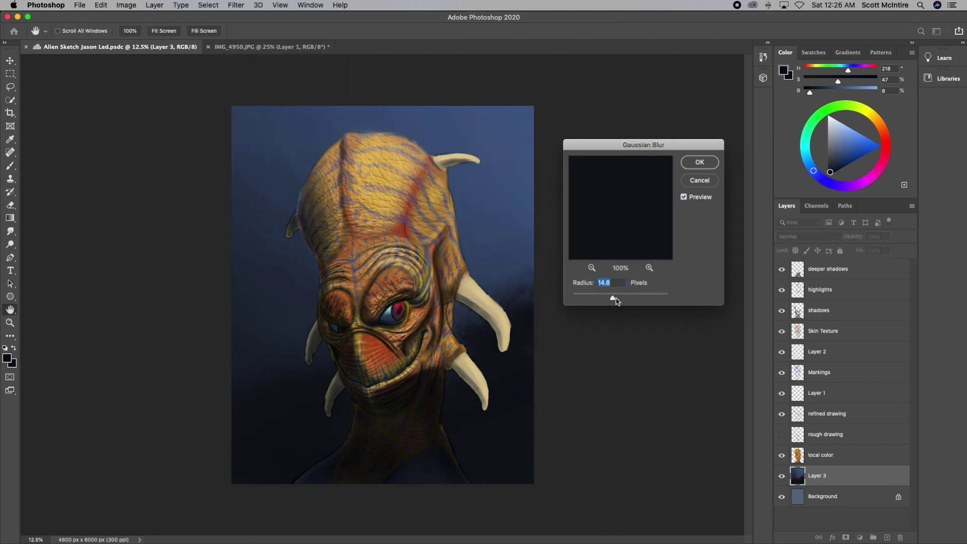
key("Return")
Step: Name a layer 'secondary Light', then undo it and zoom in on the forehead
type("secondary Light")
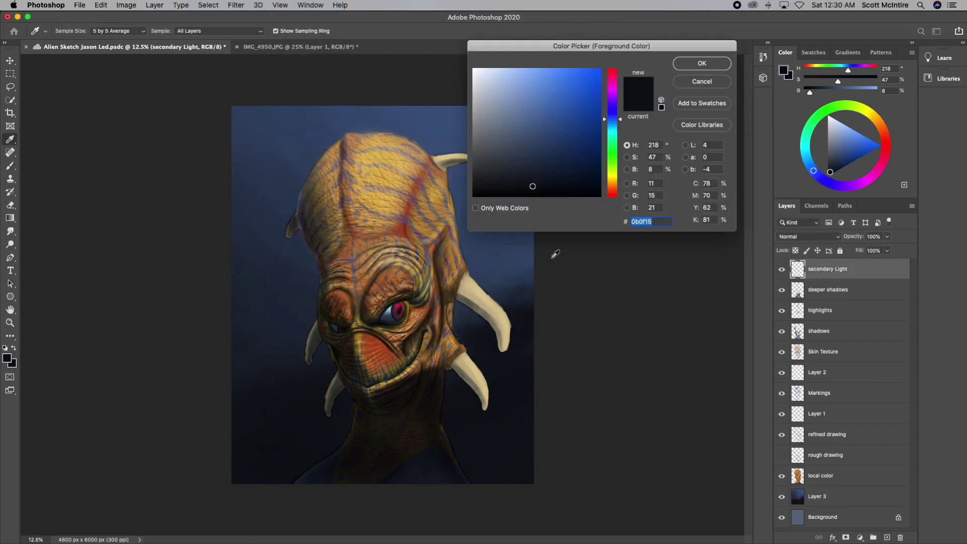
right_click(95, 192)
key("Escape")
key("ctrl+plus")
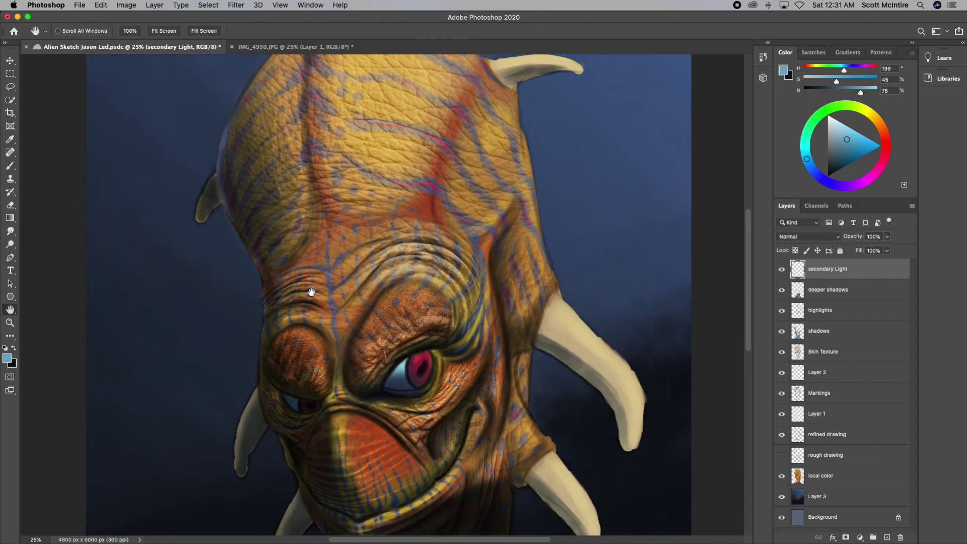
key("b")
key("ctrl+z")
key("ctrl+z")
key("ctrl+plus")
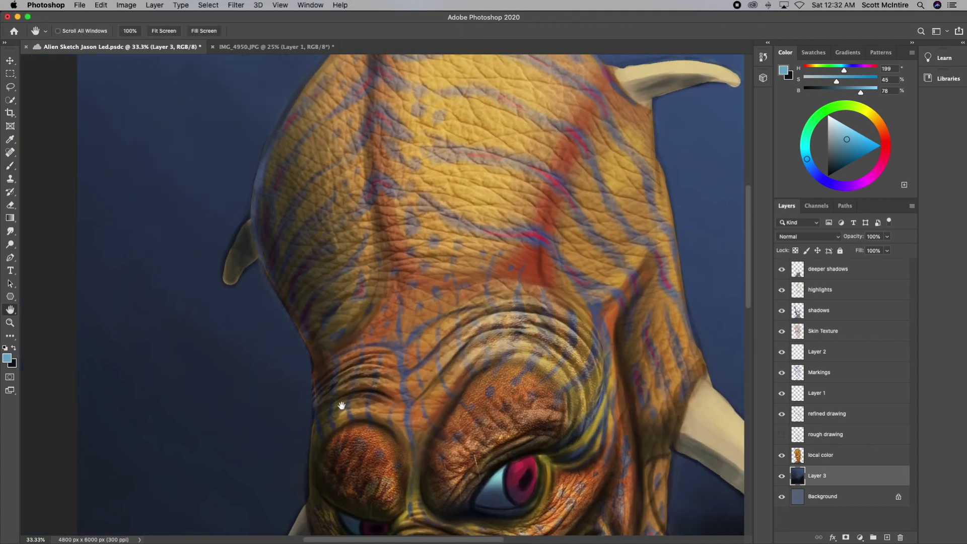
key("ctrl+z")
key("e")
Step: Set brush opacity to 46% and add a new layer named 'secondary light'
left_click(14, 169)
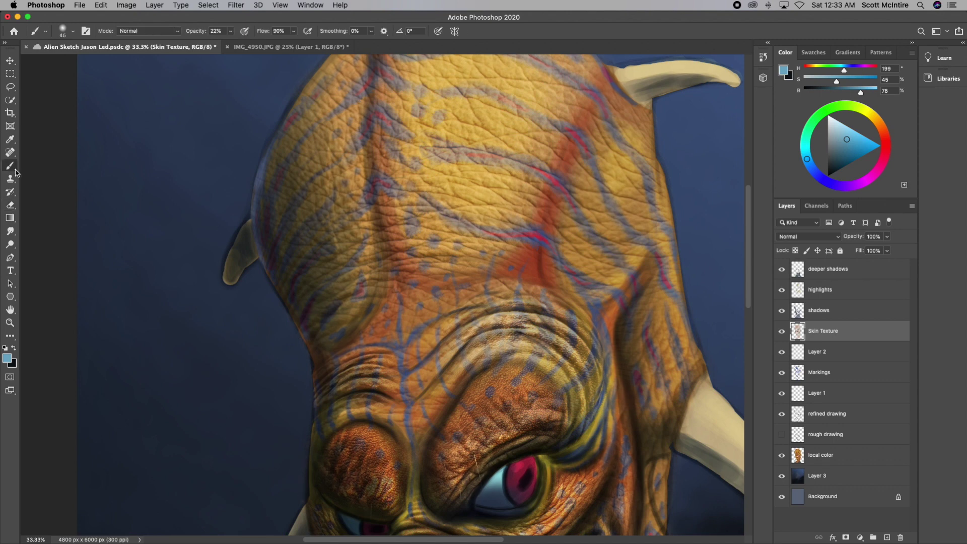
key("4")
key("6")
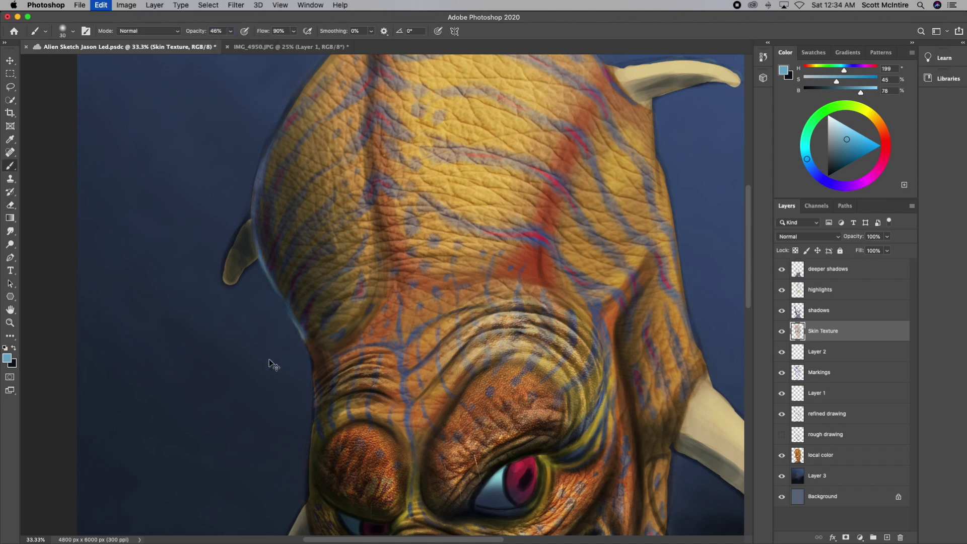
left_click(861, 272)
key("ctrl+shift+alt+n")
type("secondary light")
key("Return")
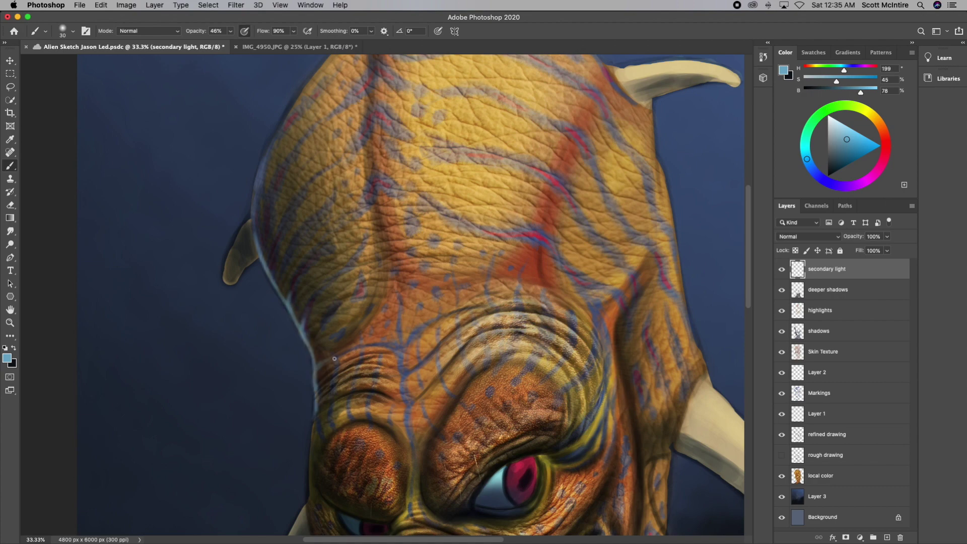
Step: Paint bluish rim light along the brow's left rim, the nose edge and the lower cheek
scroll(335, 358, "up", 1)
left_click_drag(333, 280, 335, 304)
key("bracketright")
left_click_drag(328, 362, 324, 414)
scroll(324, 414, "down", 1)
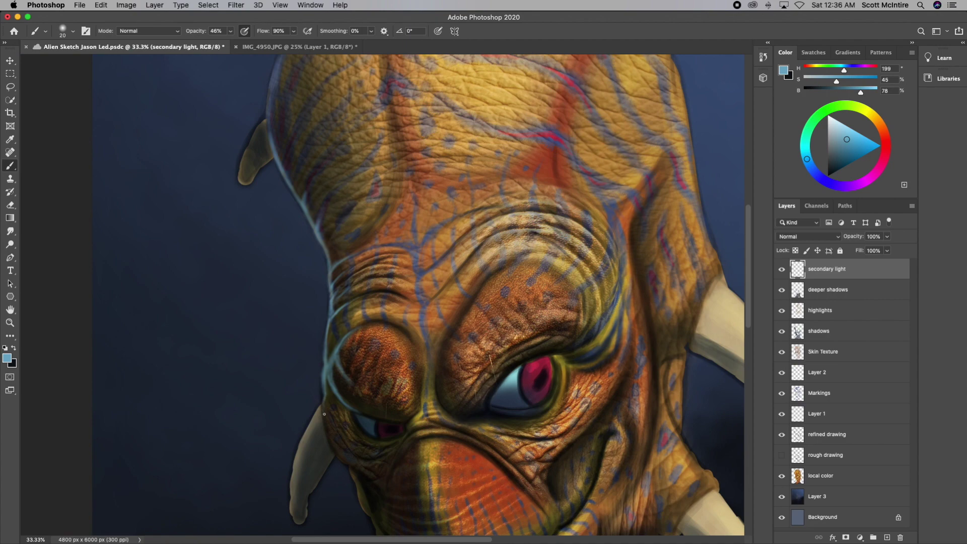
scroll(287, 322, "up", 1)
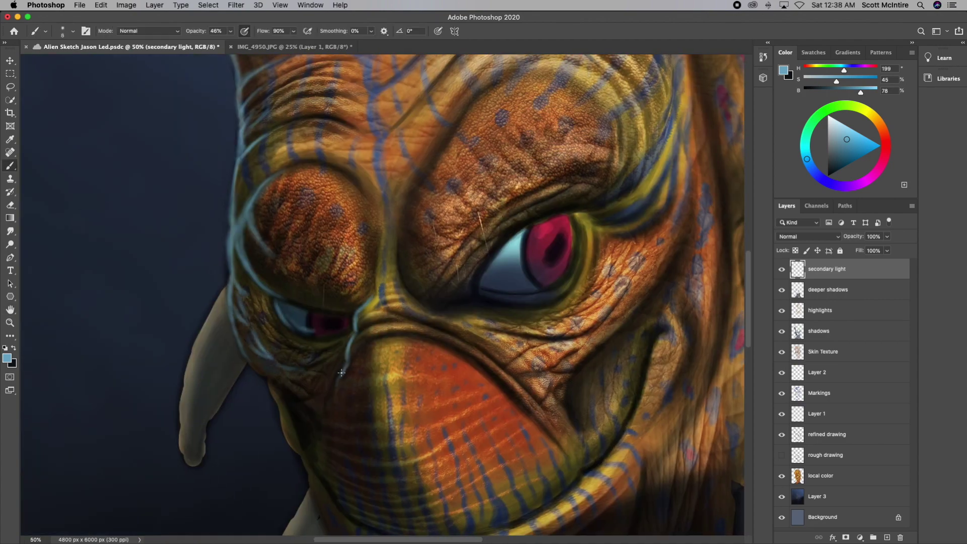
key("bracketright")
left_click_drag(341, 373, 330, 418)
left_click_drag(247, 353, 282, 384)
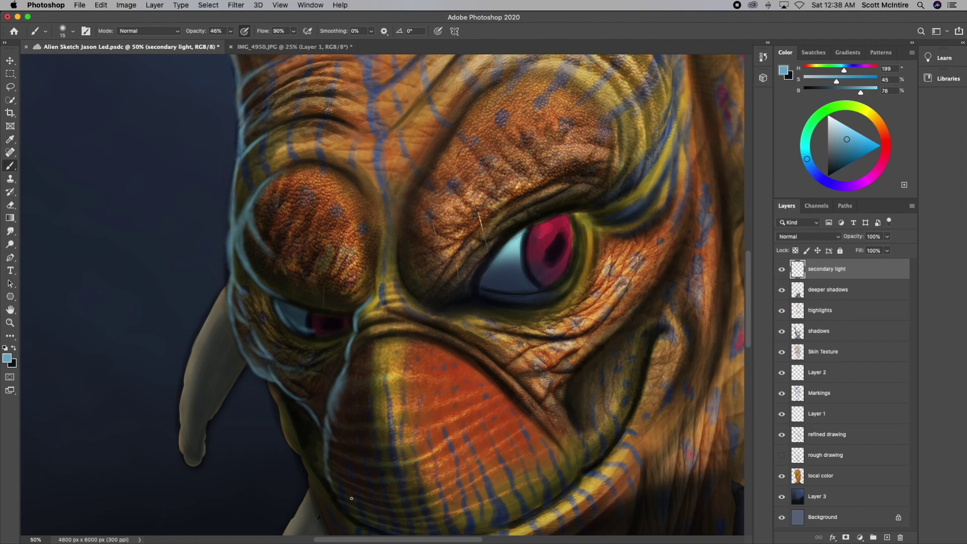
scroll(271, 288, "down", 5)
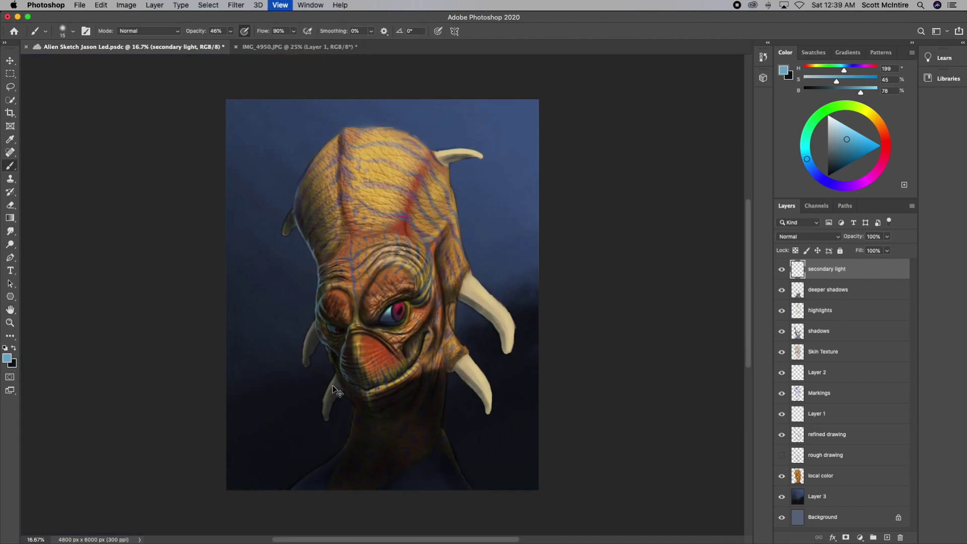
left_click_drag(324, 389, 294, 335)
Step: Save the document and paint pale rim-light strokes along the face's left edge
key("ctrl+s")
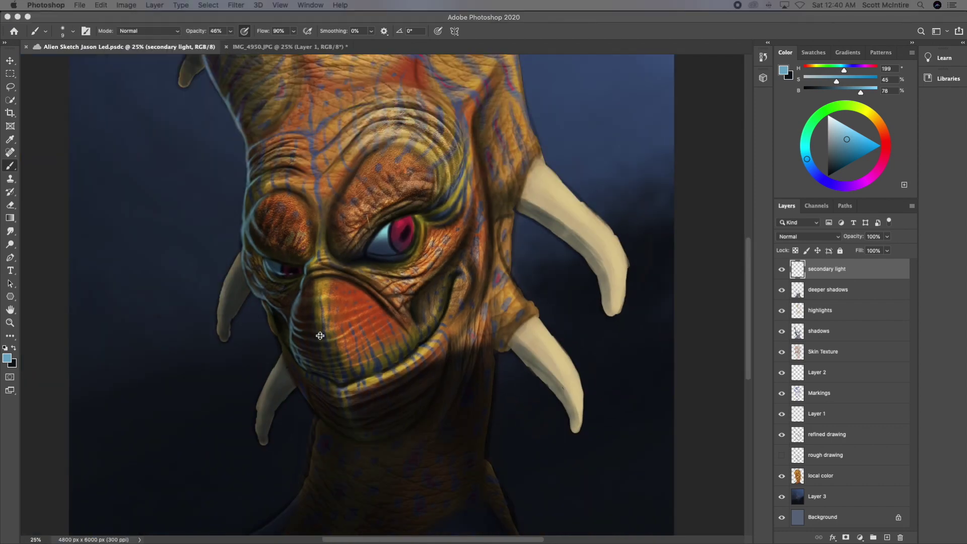
left_click_drag(349, 510, 319, 333)
key("bracketleft")
key("bracketleft")
key("bracketright")
key("bracketright")
key("bracketright")
left_click_drag(242, 284, 285, 129)
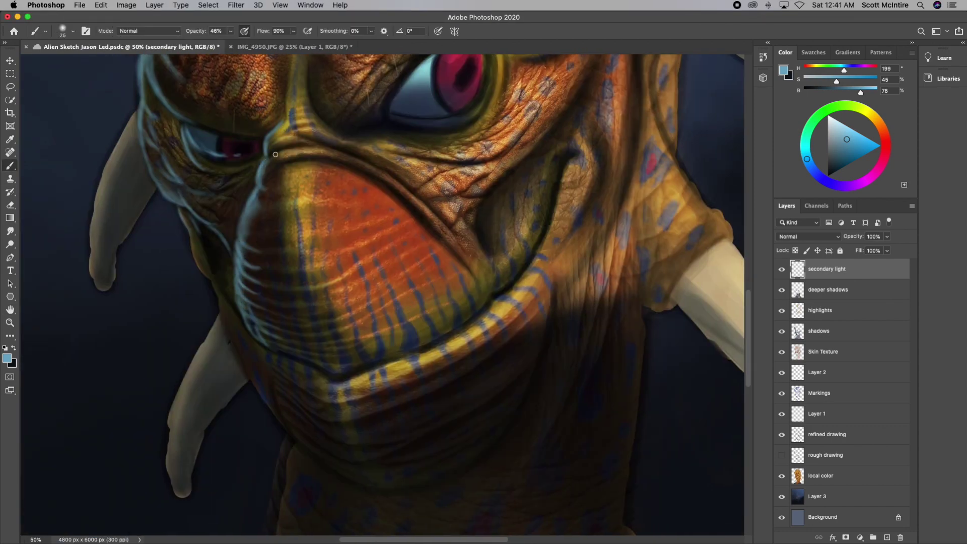
mouse_move(188, 298)
left_mouse_down()
mouse_move(200, 199)
mouse_move(285, 401)
left_mouse_up()
key("bracketright")
key("bracketright")
left_click_drag(244, 257, 267, 333)
left_click_drag(260, 297, 239, 252)
scroll(224, 239, "up", 5)
key("bracketleft")
key("bracketleft")
key("bracketleft")
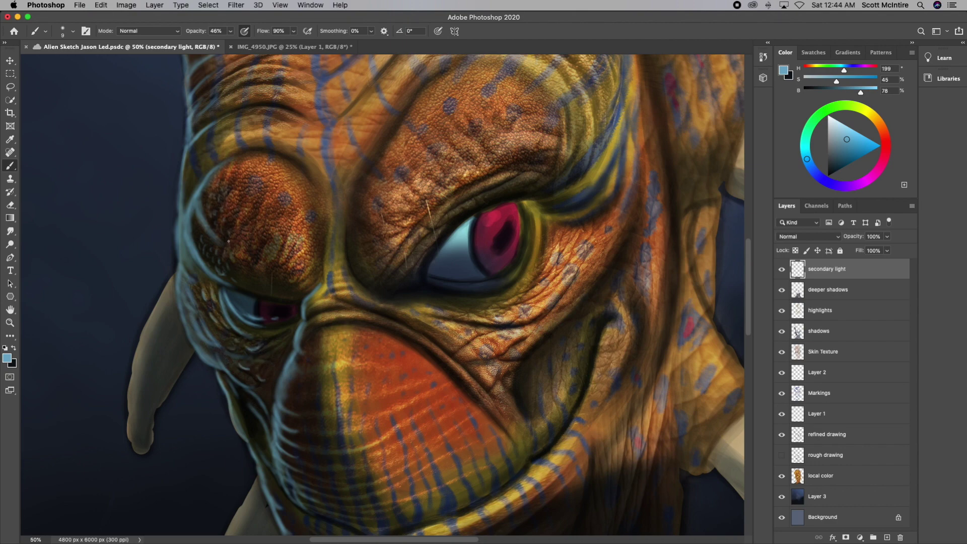
scroll(217, 333, "up", 2)
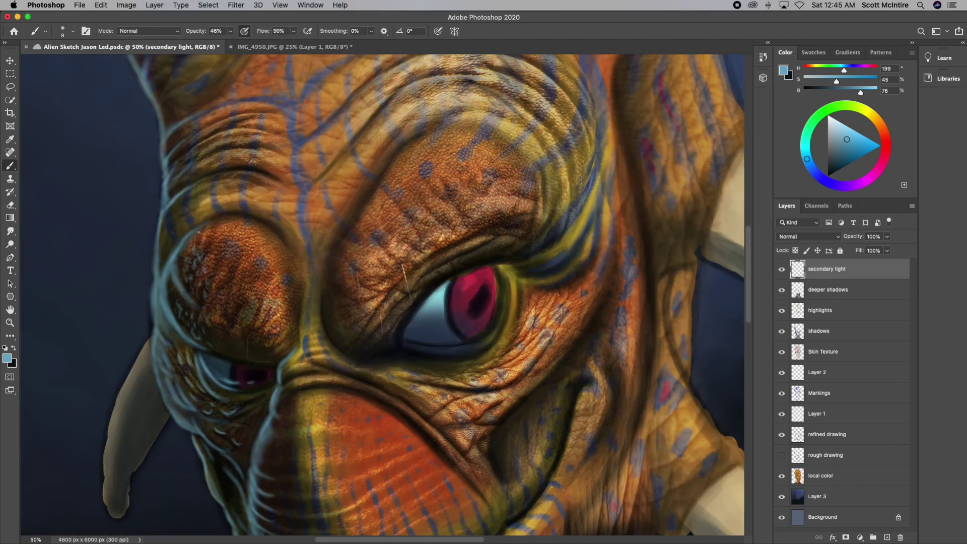
scroll(270, 450, "down", 6)
Step: Paint rim light on the left tusk, the lower tusk and the small tusk
key("e")
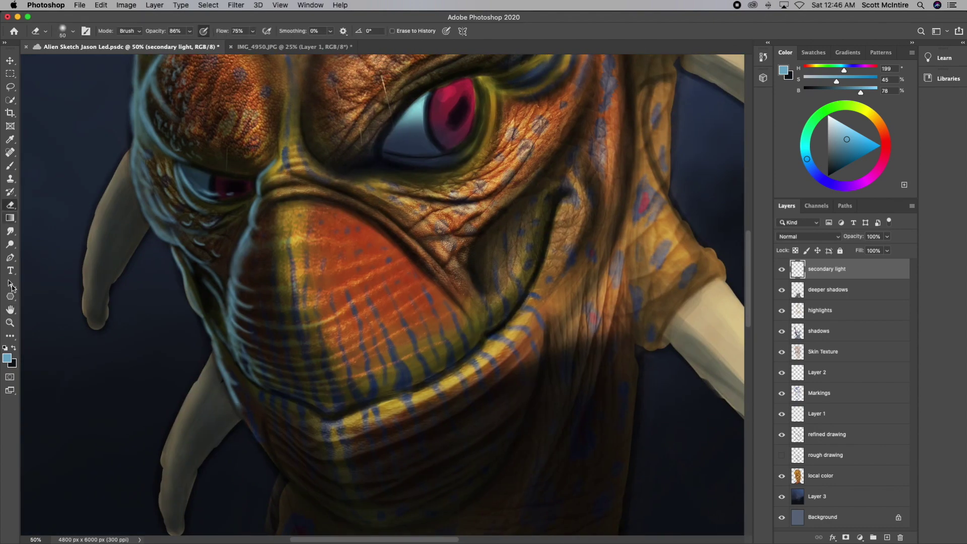
key("b")
scroll(231, 252, "left", 4)
scroll(232, 251, "up", 1)
left_click_drag(244, 199, 212, 322)
left_click_drag(242, 227, 213, 323)
scroll(389, 255, "down", 5)
mouse_move(327, 250)
left_mouse_down()
mouse_move(298, 333)
mouse_move(289, 396)
left_mouse_up()
key("bracketleft")
scroll(289, 395, "up", 10)
mouse_move(272, 188)
left_mouse_down()
mouse_move(247, 231)
mouse_move(242, 275)
left_mouse_up()
key("bracketleft")
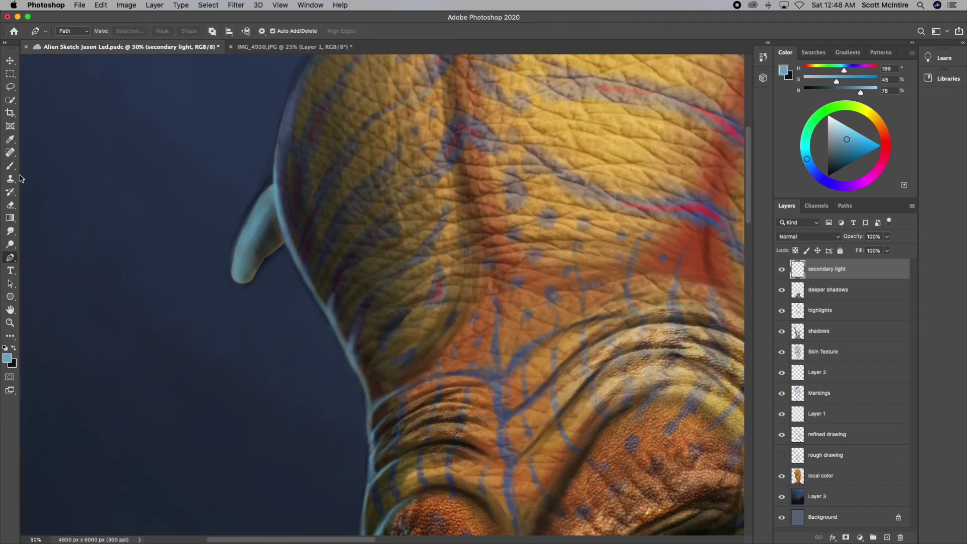
key("bracketleft")
Step: Paint thin rim light along the head's edge and down the left side of the neck
left_click_drag(295, 241, 313, 283)
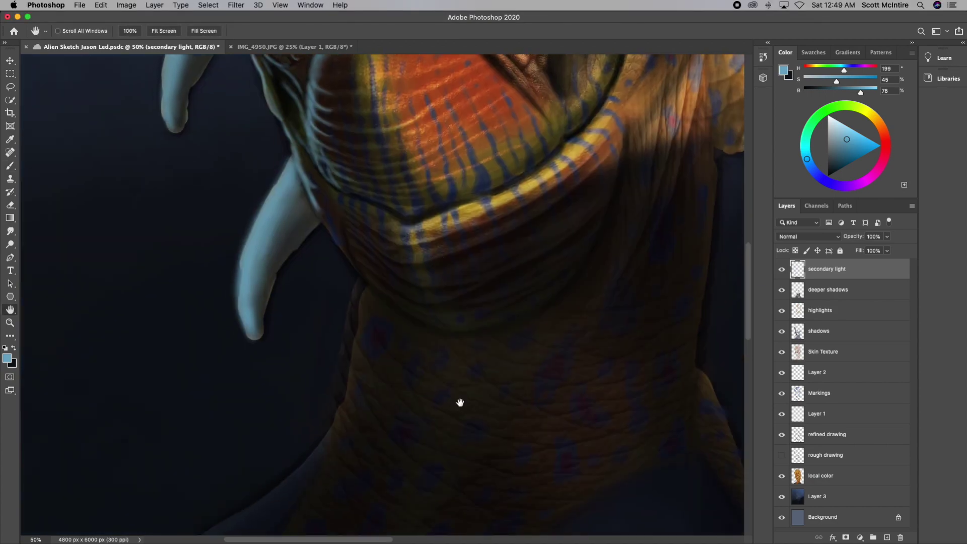
mouse_move(317, 174)
left_mouse_down()
mouse_move(360, 247)
mouse_move(360, 232)
left_mouse_up()
left_click_drag(327, 191, 388, 274)
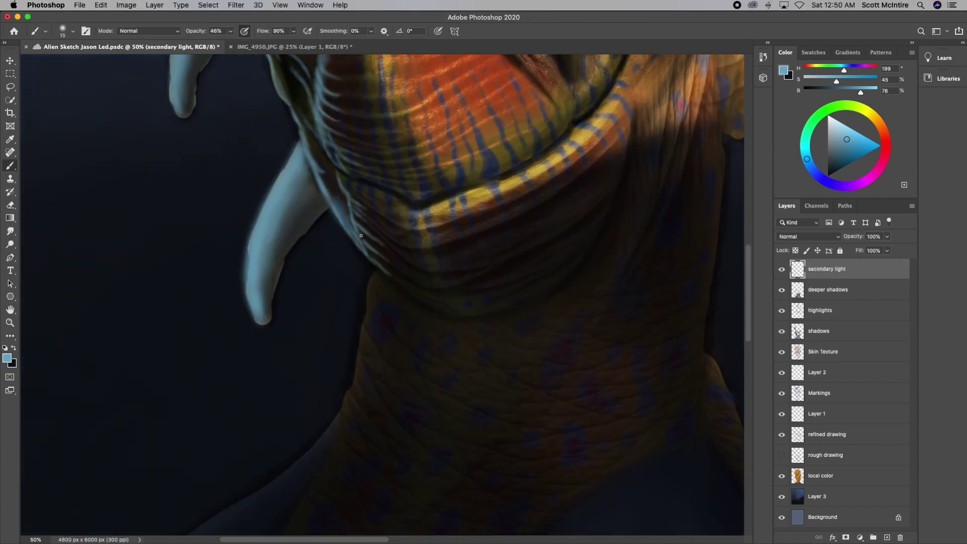
left_click_drag(376, 276, 347, 428)
left_click_drag(433, 307, 378, 275)
scroll(285, 435, "down", 3)
key("bracketright")
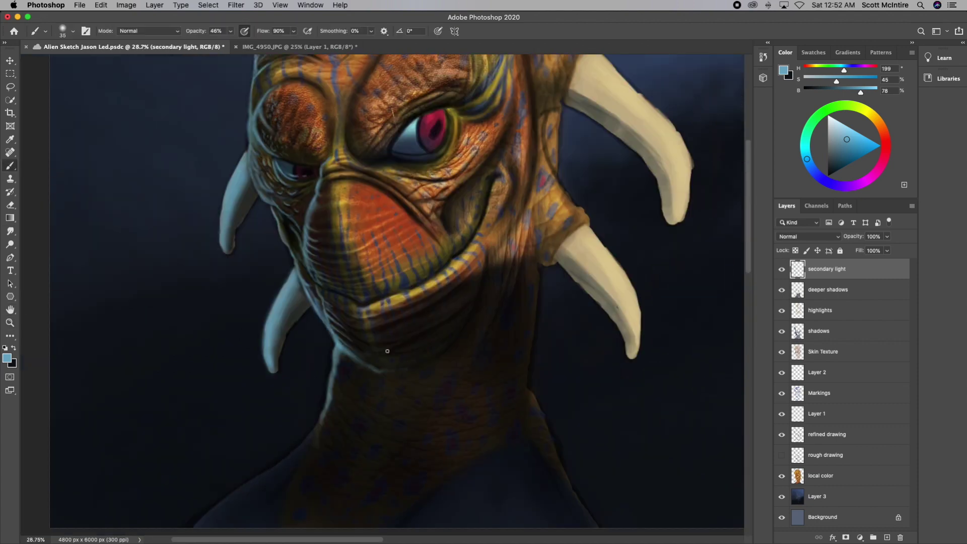
key("bracketright")
left_click_drag(331, 395, 321, 473)
mouse_move(342, 358)
left_mouse_down()
mouse_move(284, 468)
mouse_move(202, 524)
left_mouse_up()
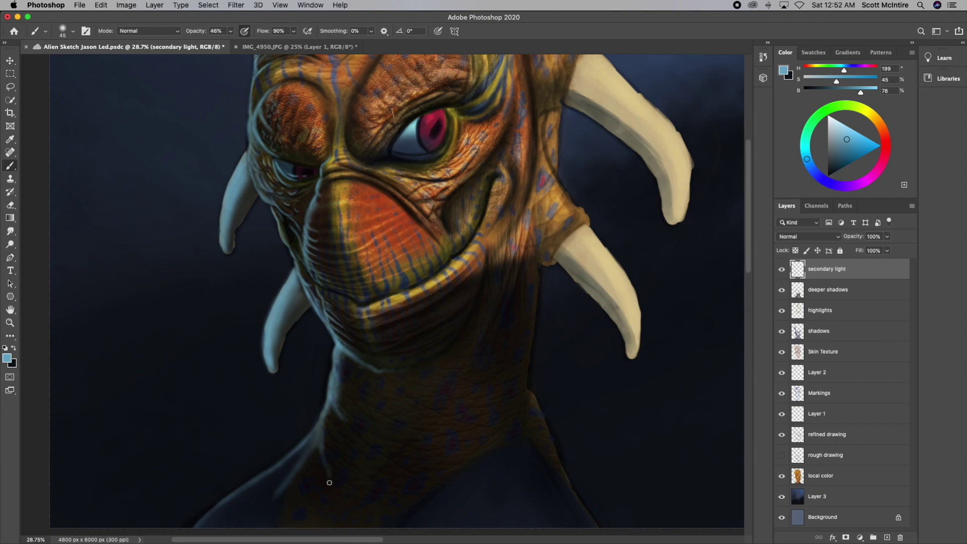
Step: Paint a blue rim-light stroke down the head's top ridge
scroll(319, 437, "up", 3)
key("bracketleft")
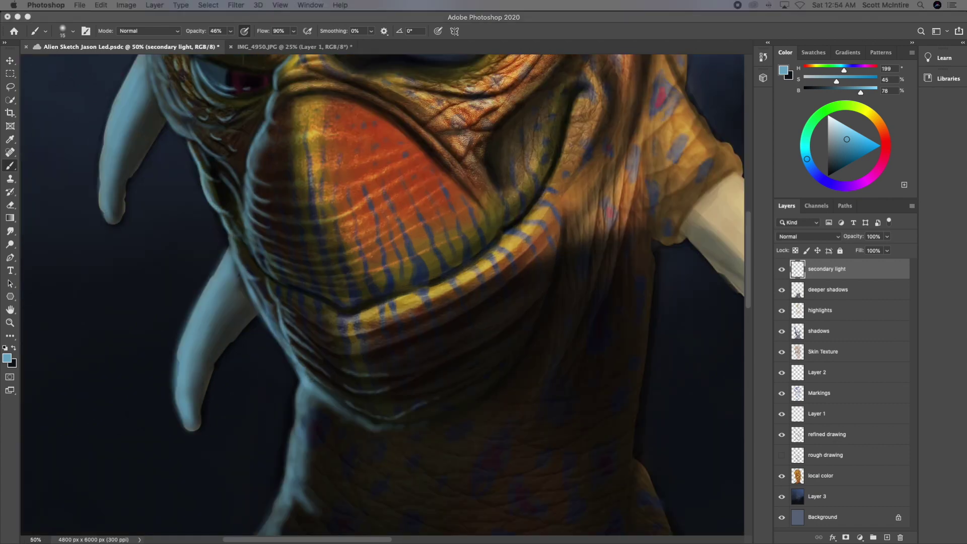
scroll(277, 297, "up", 10)
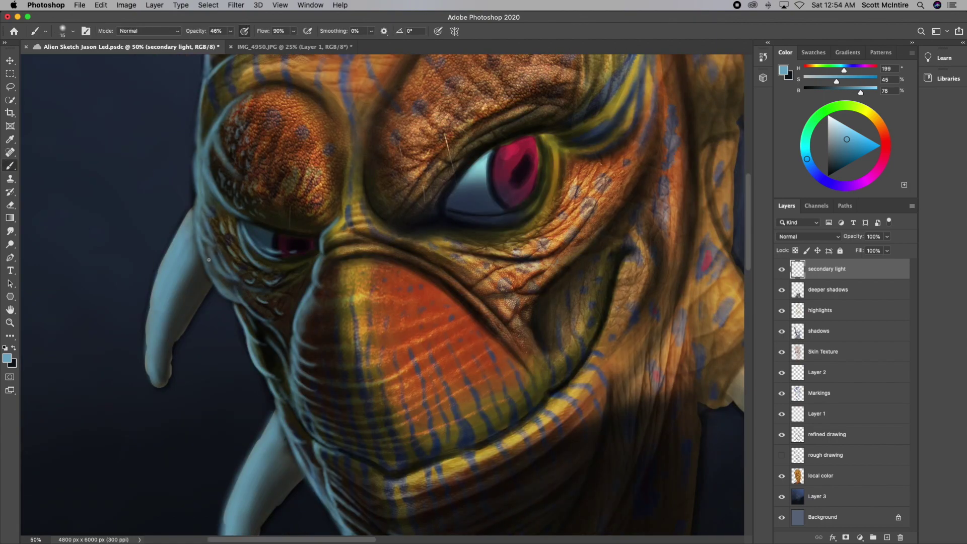
key("bracketright")
key("bracketright")
scroll(259, 200, "down", 3)
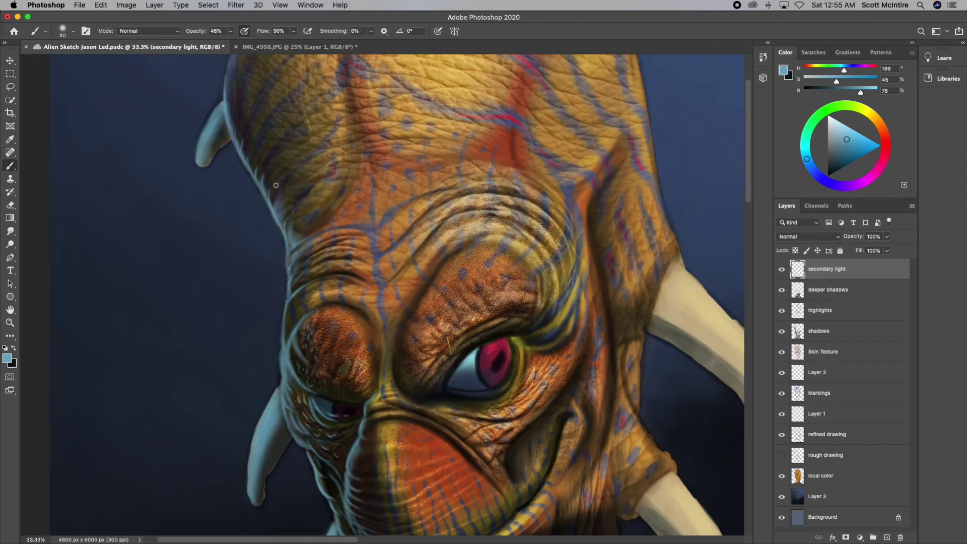
scroll(201, 262, "up", 3)
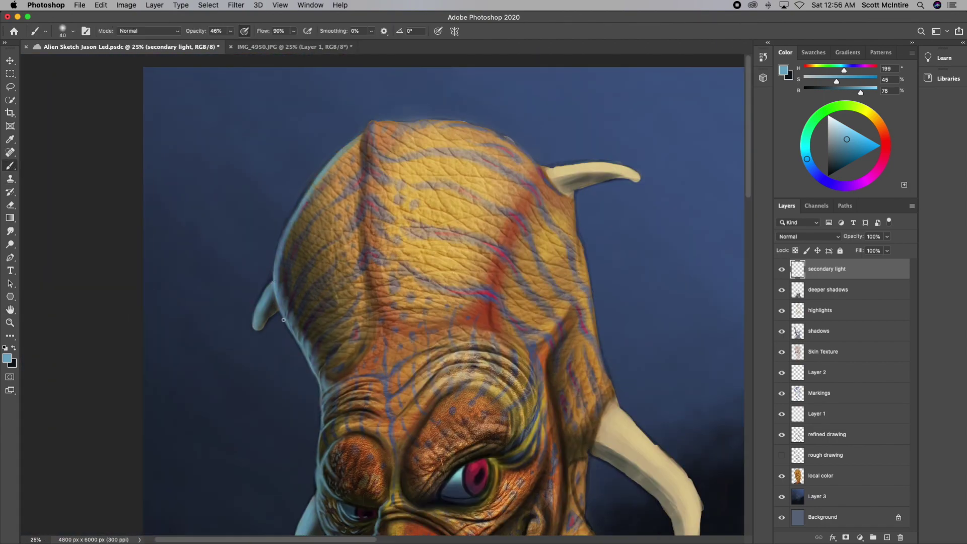
scroll(288, 198, "up", 1)
scroll(287, 198, "down", 5)
key("bracketleft")
key("bracketleft")
key("bracketleft")
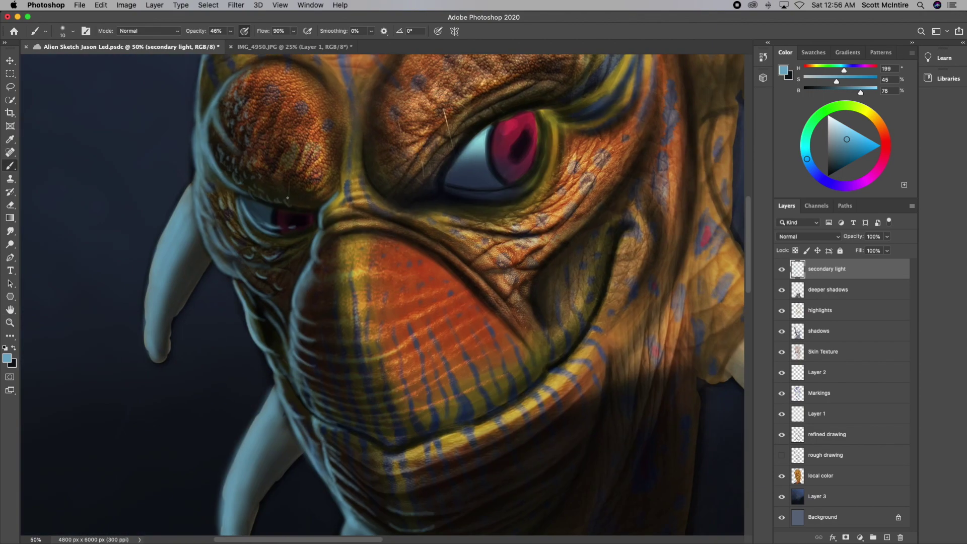
scroll(292, 275, "down", 3)
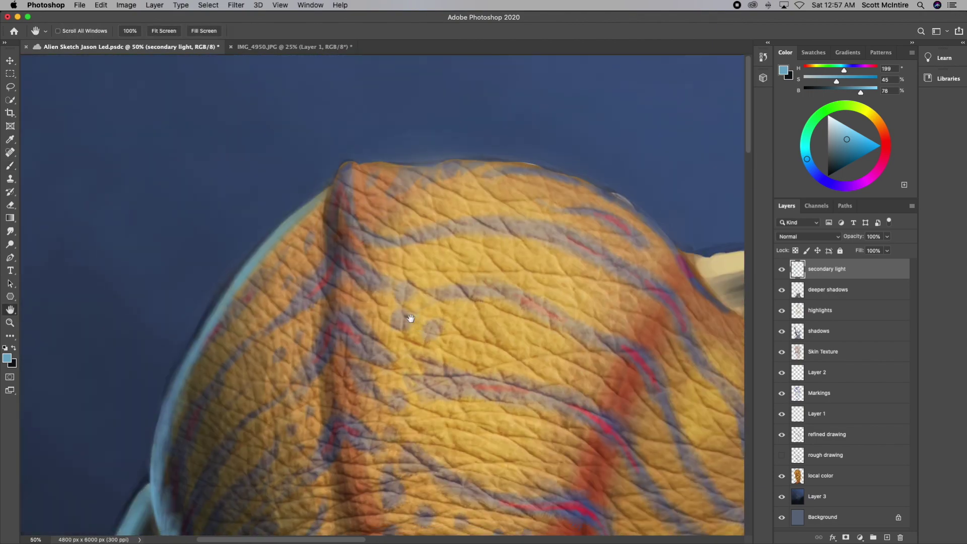
mouse_move(348, 164)
left_mouse_down()
mouse_move(327, 313)
mouse_move(368, 429)
left_mouse_up()
Step: Pan the view to reveal more of the neck and zoom in on the head
scroll(358, 312, "up", 2)
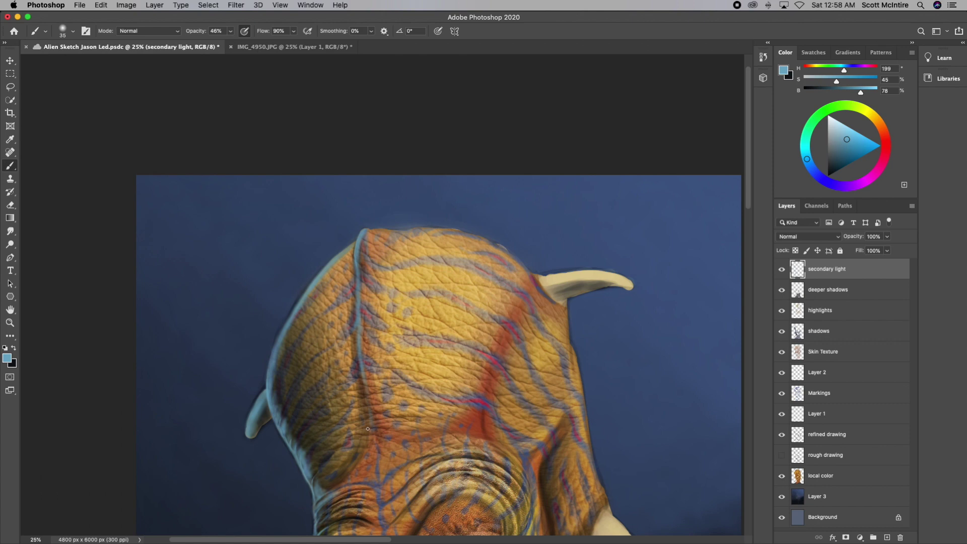
scroll(317, 503, "up", 1)
key("bracketleft")
key("bracketleft")
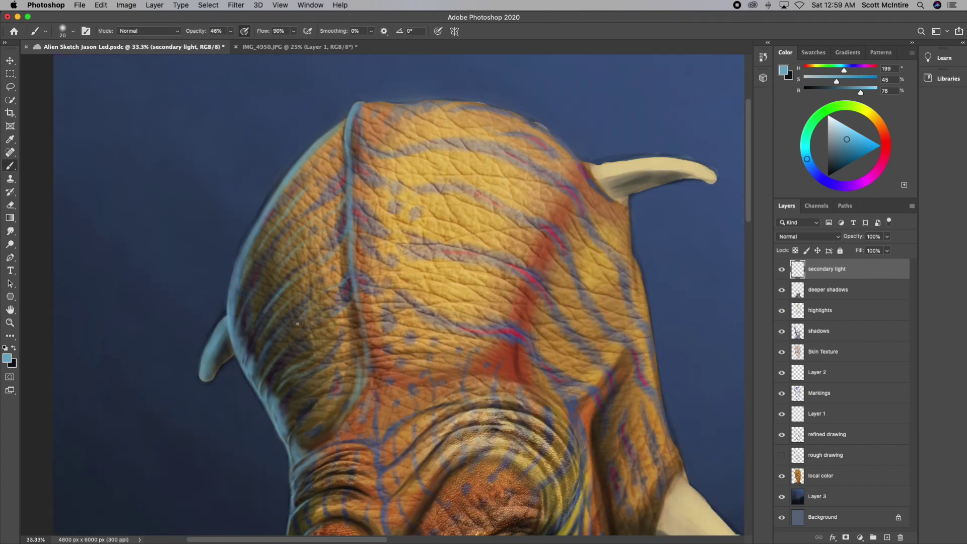
scroll(238, 343, "down", 2)
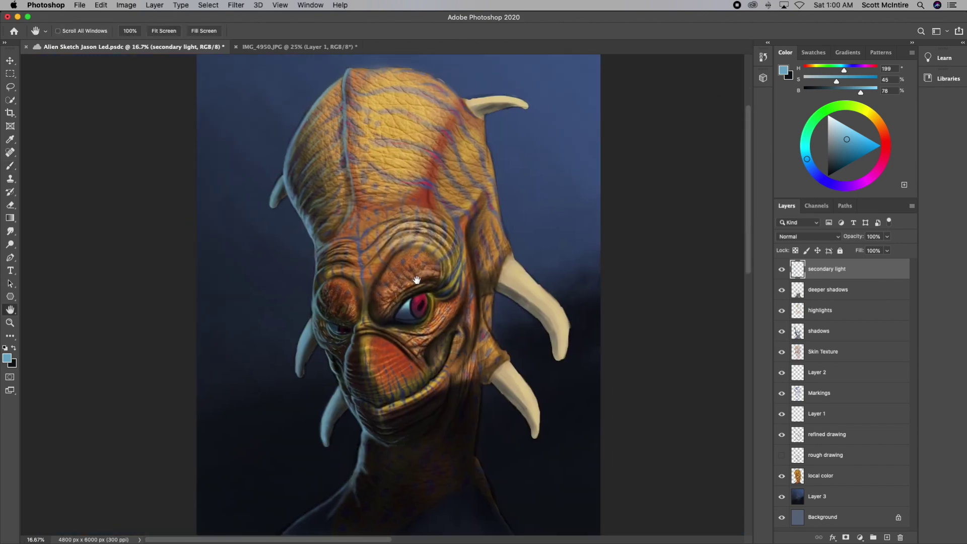
key("space")
left_click_drag(303, 348, 297, 295)
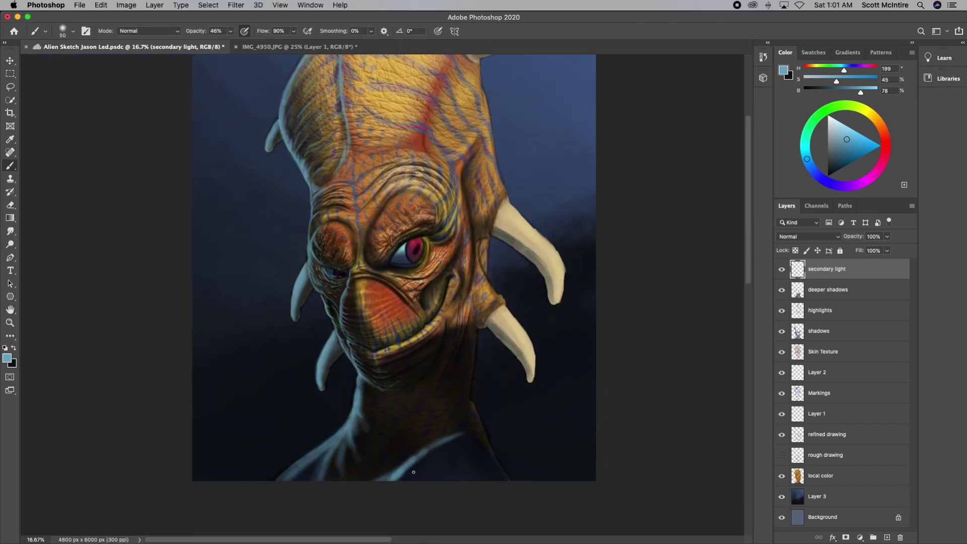
key("super+plus")
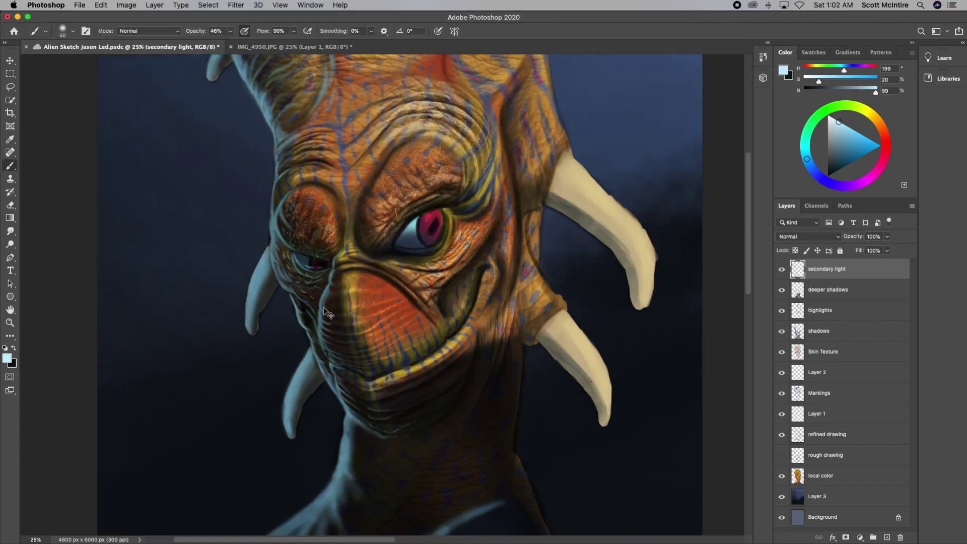
Step: At 35% brush opacity, paint light blue rim light along the left cheek and lower jaw
key("3")
key("5")
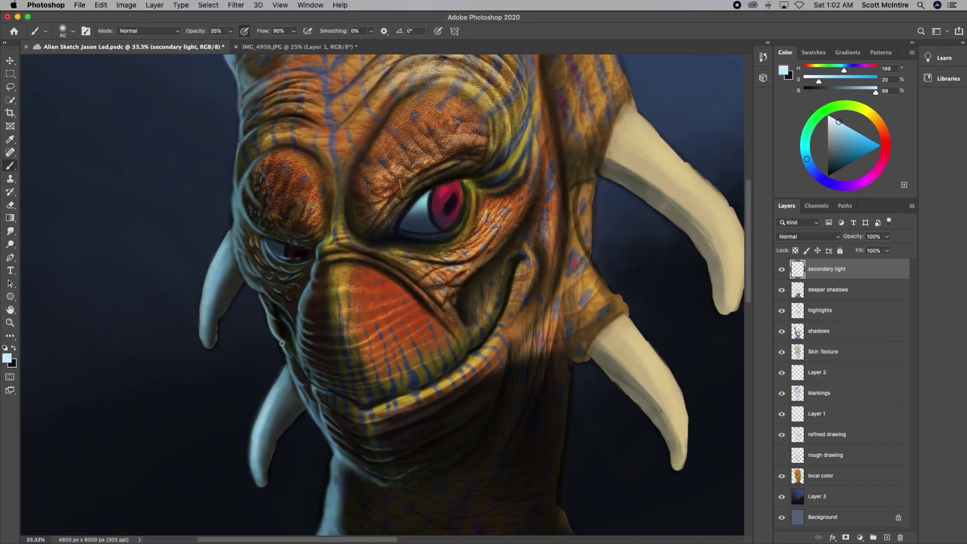
left_click_drag(238, 252, 312, 314)
left_click_drag(333, 391, 351, 435)
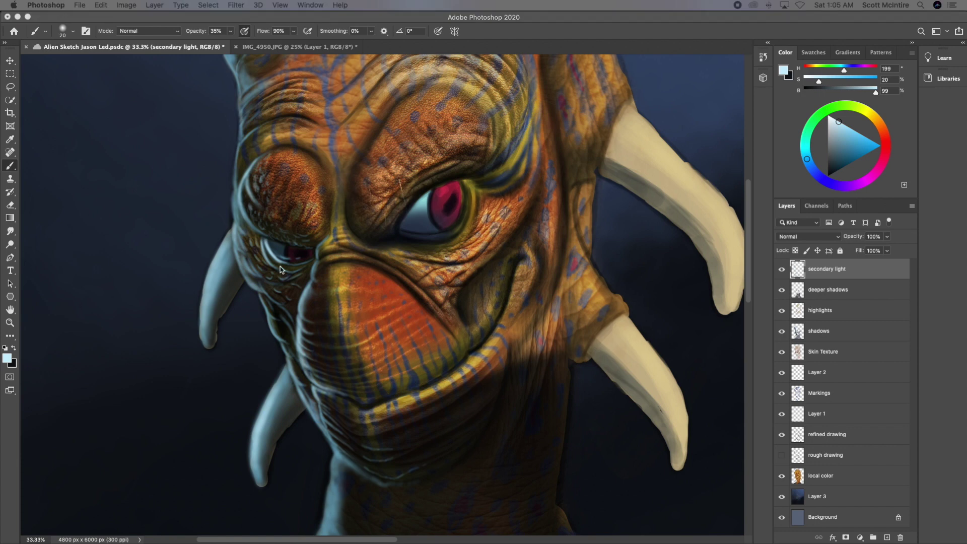
Step: With a smaller brush, paint finer bluish rim strokes along the head's left edge
key("bracketleft")
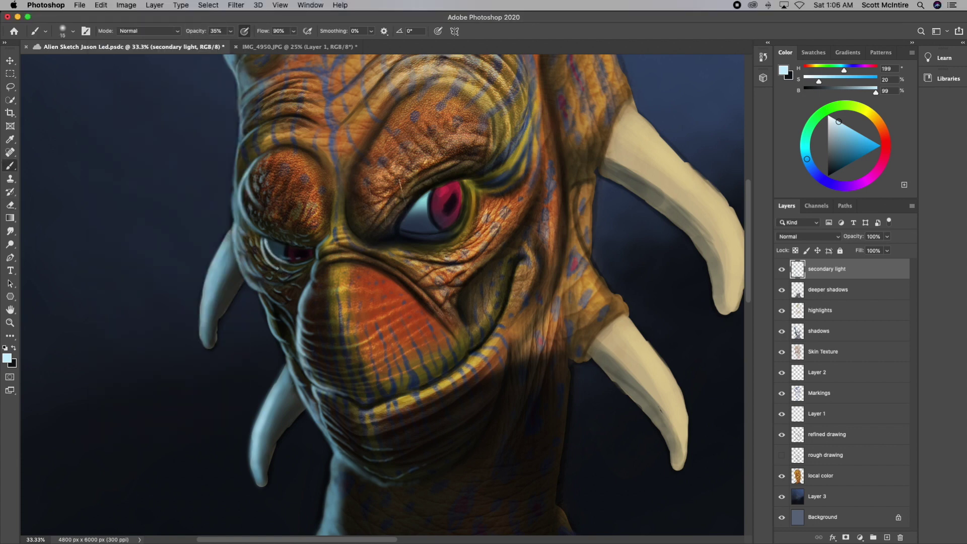
key("bracketleft")
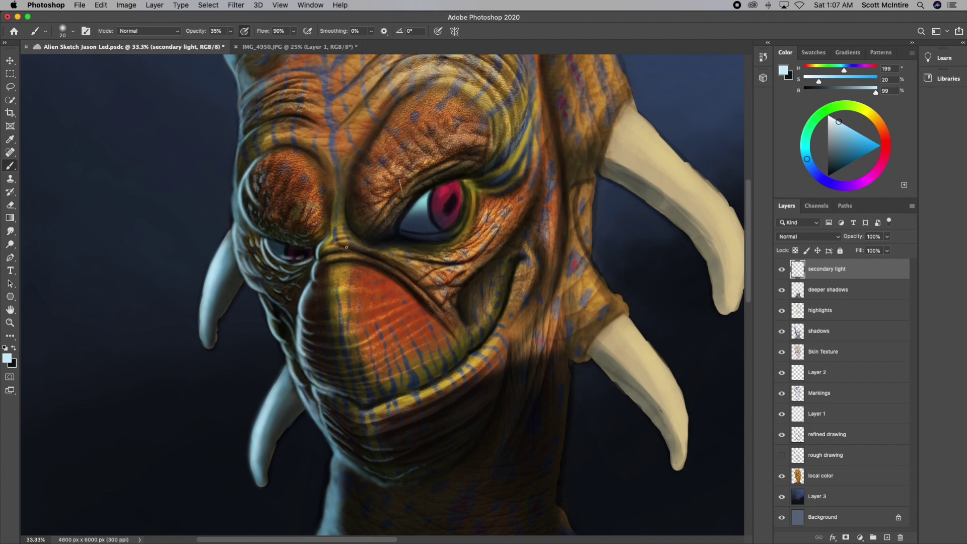
left_click_drag(347, 247, 374, 400)
left_click_drag(252, 176, 266, 221)
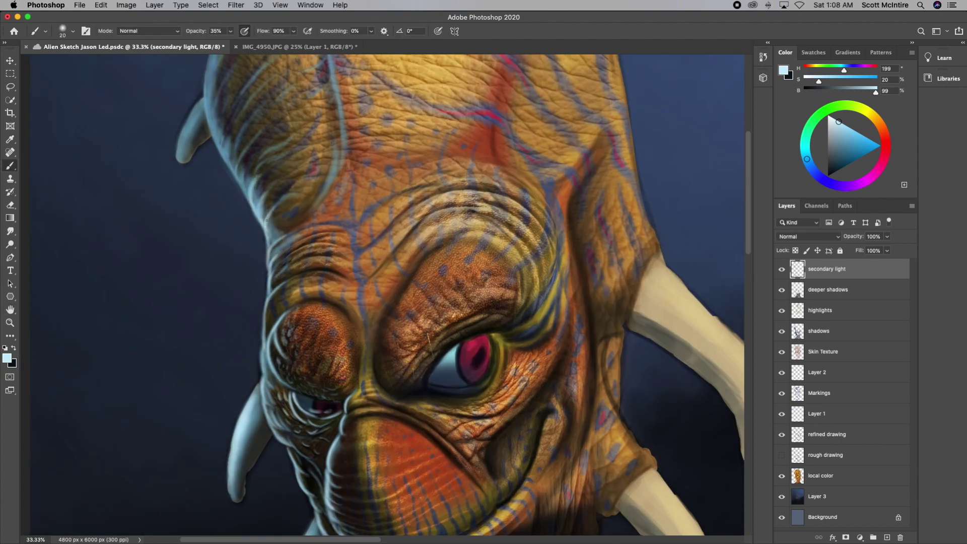
scroll(320, 261, "down", 10)
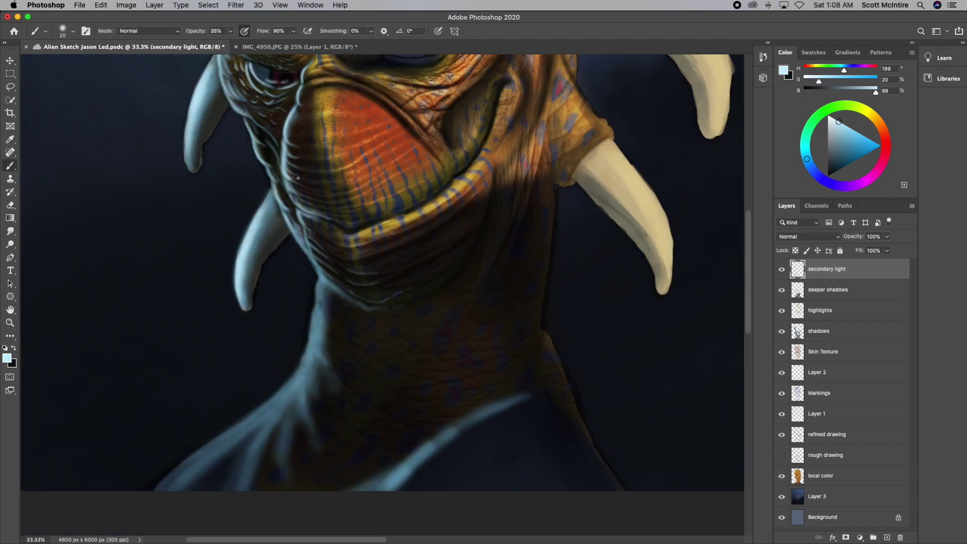
Step: Paint broader rim light along the left edge of the neck and save the painting
key("bracketright")
key("bracketright")
key("bracketright")
left_click_drag(323, 282, 310, 353)
left_click_drag(217, 446, 314, 354)
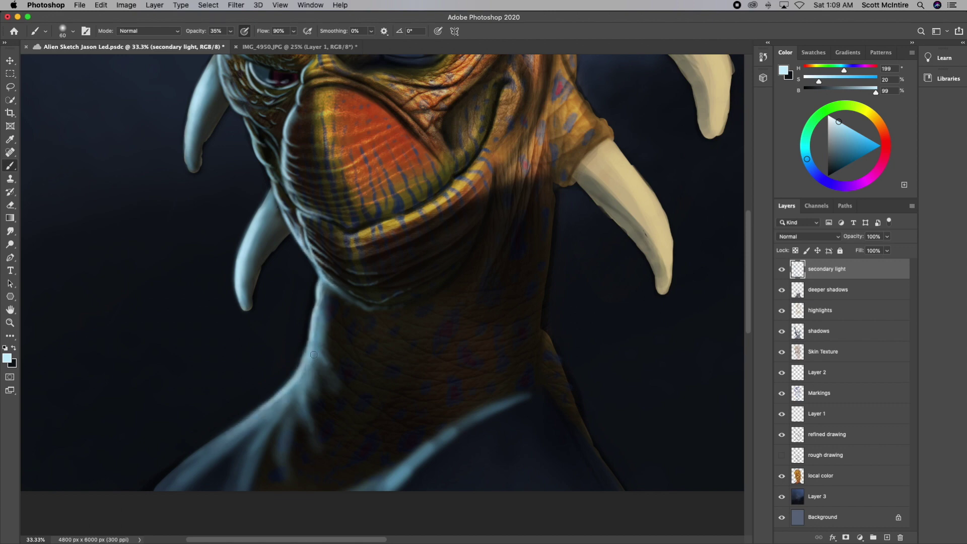
scroll(367, 300, "up", 10)
scroll(366, 300, "up", 3)
key("super+s")
Step: Brighten the central head ridge with a bluish rim stroke
key("bracketright")
key("bracketright")
key("bracketright")
scroll(180, 288, "up", 2)
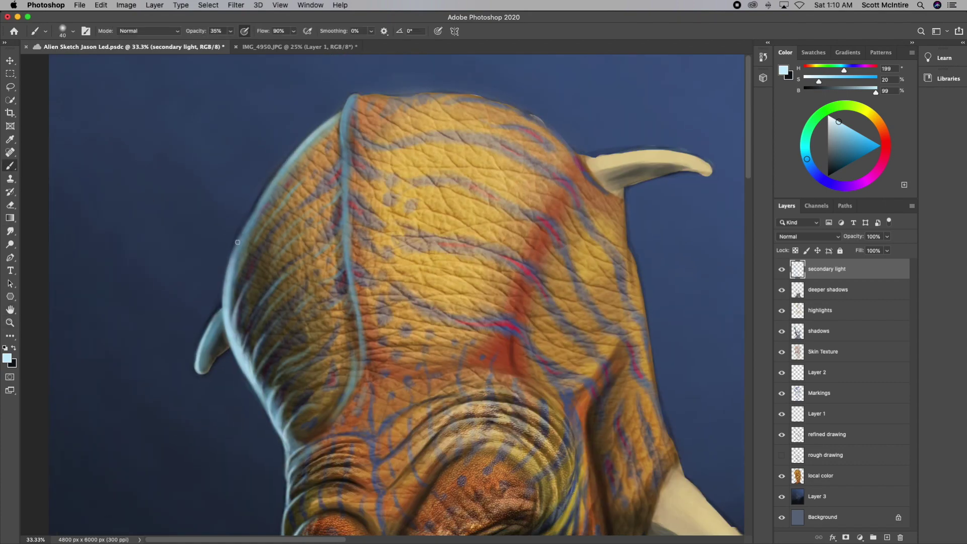
key("bracketleft")
left_click_drag(351, 102, 358, 320)
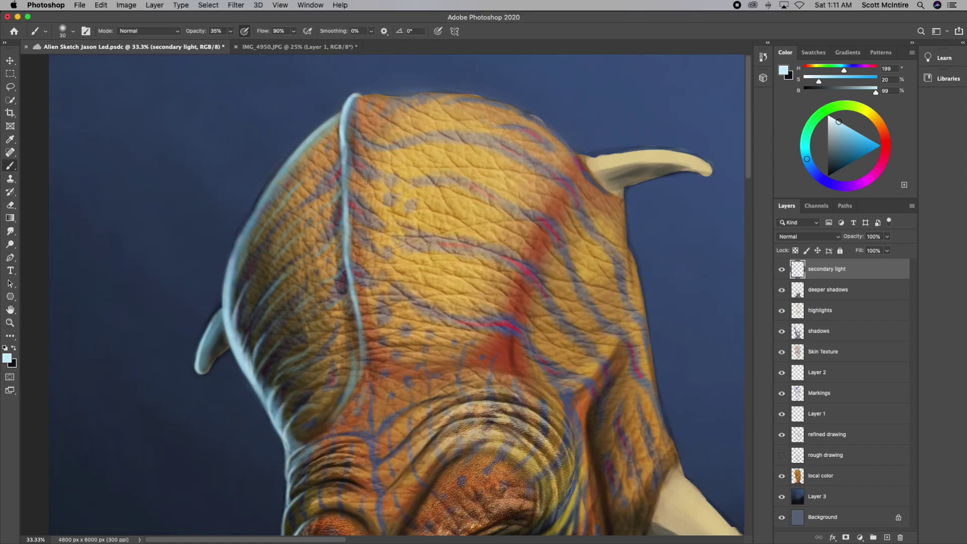
scroll(282, 321, "down", 5)
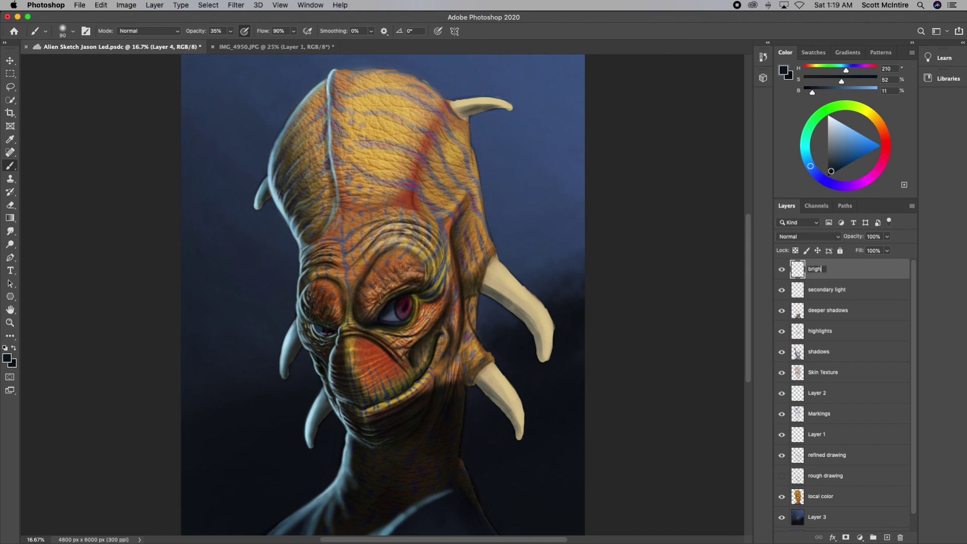
Step: Set the highlights layer to Overlay blending and choose a hard round brush
left_click(806, 236)
left_click(824, 348)
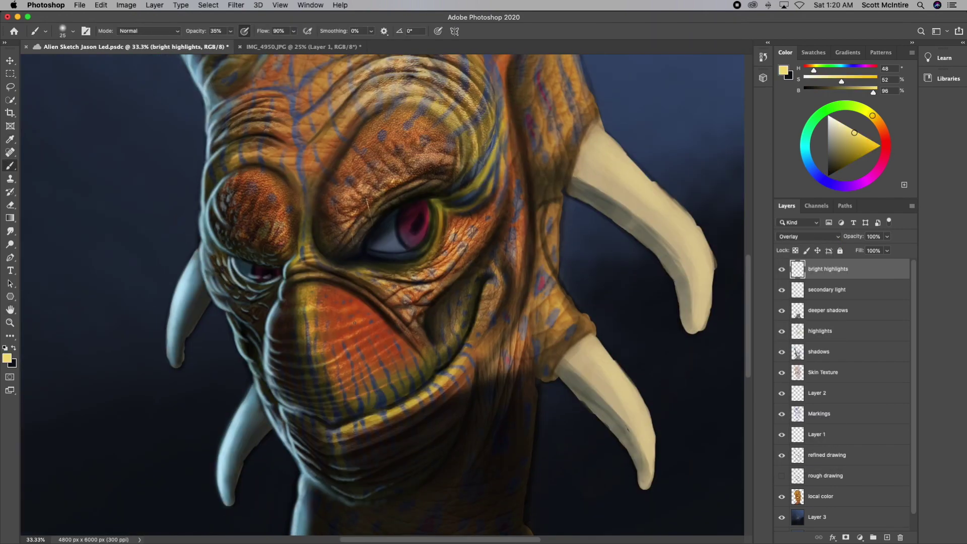
right_click(354, 323)
double_click(65, 147)
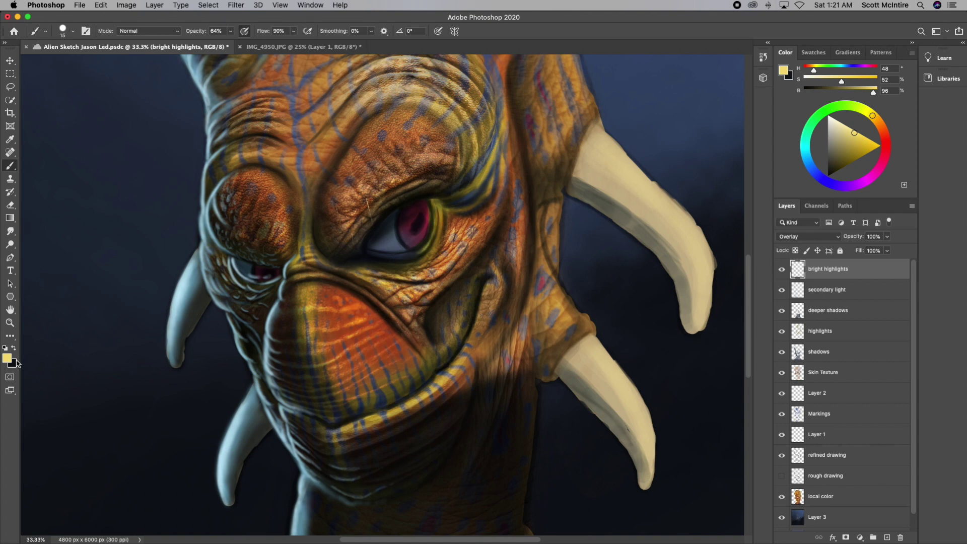
Step: Paint faint overlay highlights on the eye socket, forehead to lower lip, upper lip and cheek ridge
left_click_drag(267, 192, 284, 229)
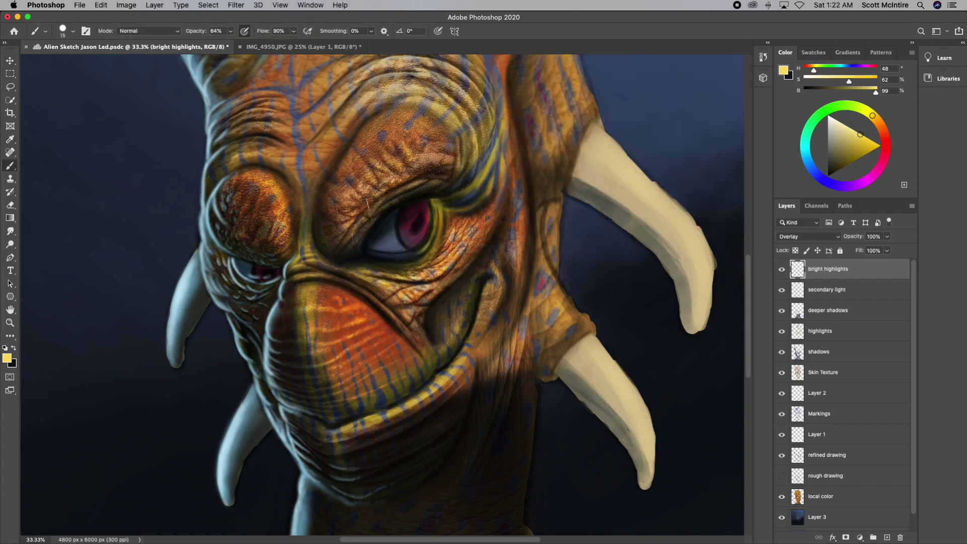
left_click_drag(433, 160, 433, 285)
left_click_drag(347, 355, 403, 388)
left_click_drag(308, 308, 348, 291)
left_click_drag(491, 229, 497, 298)
Step: Brighten the upper eyelid and forehead with yellow highlights
scroll(458, 375, "up", 5)
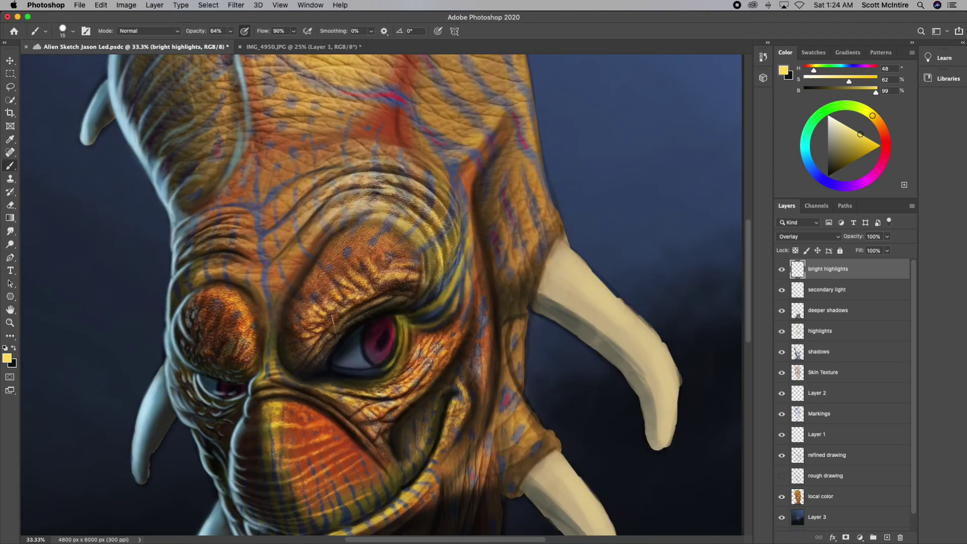
left_click_drag(297, 221, 334, 269)
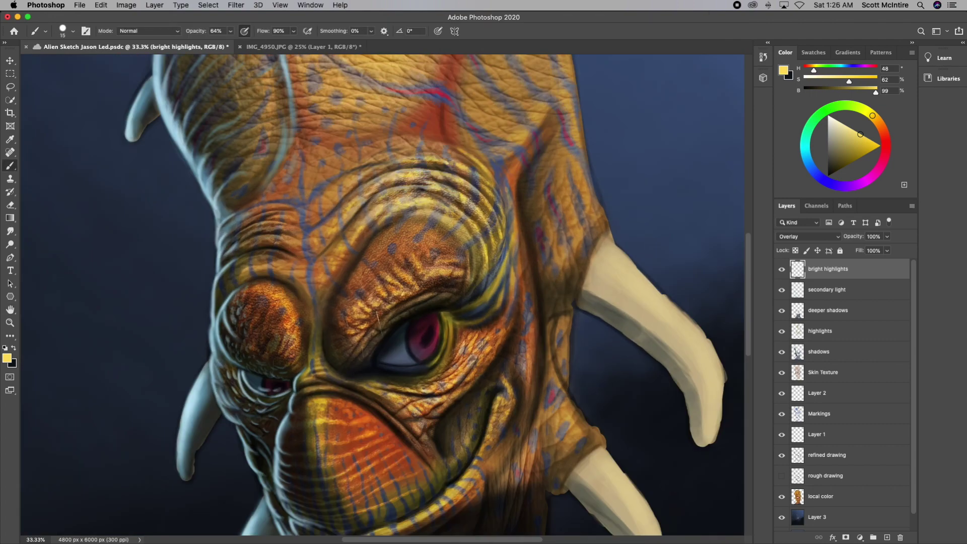
left_click_drag(479, 195, 398, 361)
key("b")
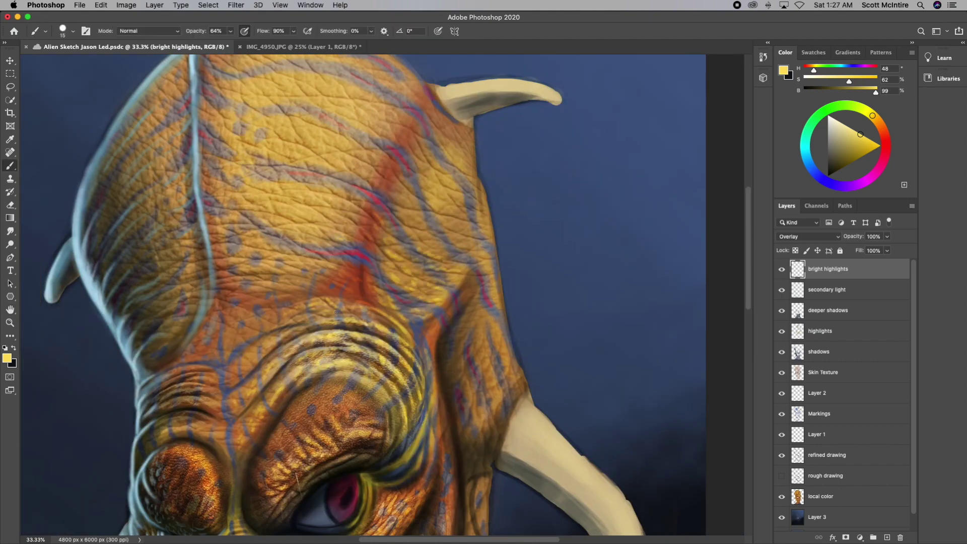
left_click_drag(298, 431, 338, 407)
left_click_drag(285, 464, 302, 444)
left_click_drag(350, 435, 374, 420)
left_click_drag(396, 177, 419, 141)
left_click_drag(428, 186, 397, 209)
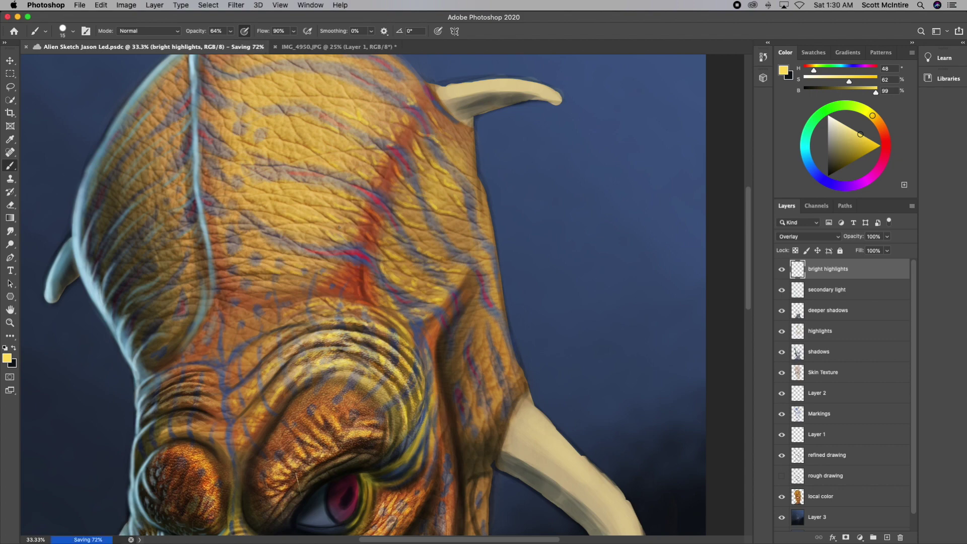
Step: With a larger brush, add yellow highlights to the upper and lower tusks
scroll(332, 302, "down", 5)
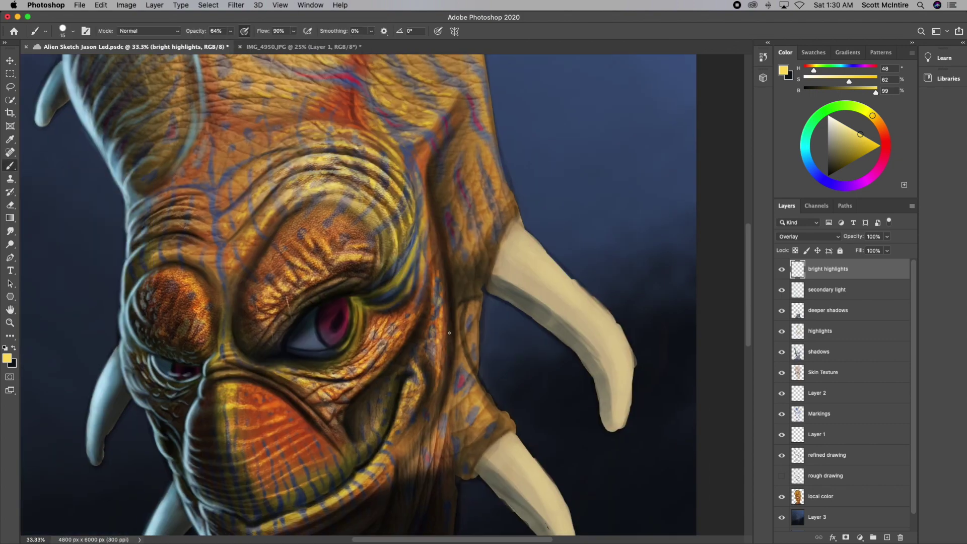
key("super+minus")
key("bracketright")
key("bracketright")
key("bracketright")
mouse_move(496, 257)
left_mouse_down()
mouse_move(561, 368)
mouse_move(559, 352)
left_mouse_up()
left_click_drag(476, 408, 521, 504)
Step: Highlight the forehead left of the ridge and the top of the head, then add a new empty layer
key("bracketleft")
key("bracketleft")
key("bracketleft")
scroll(404, 227, "up", 2)
scroll(404, 201, "up", 3)
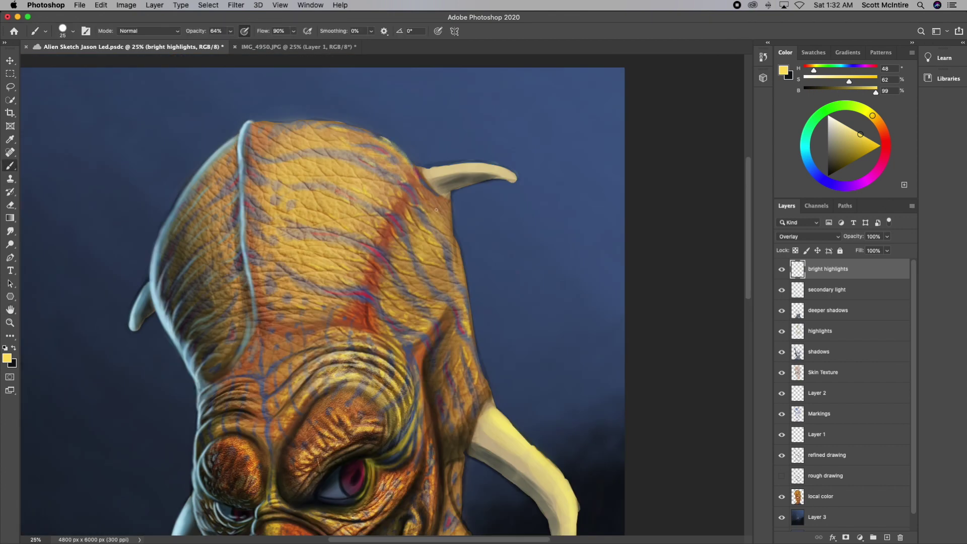
mouse_move(267, 148)
left_mouse_down()
mouse_move(252, 166)
mouse_move(272, 201)
mouse_move(263, 245)
left_mouse_up()
key("super+minus")
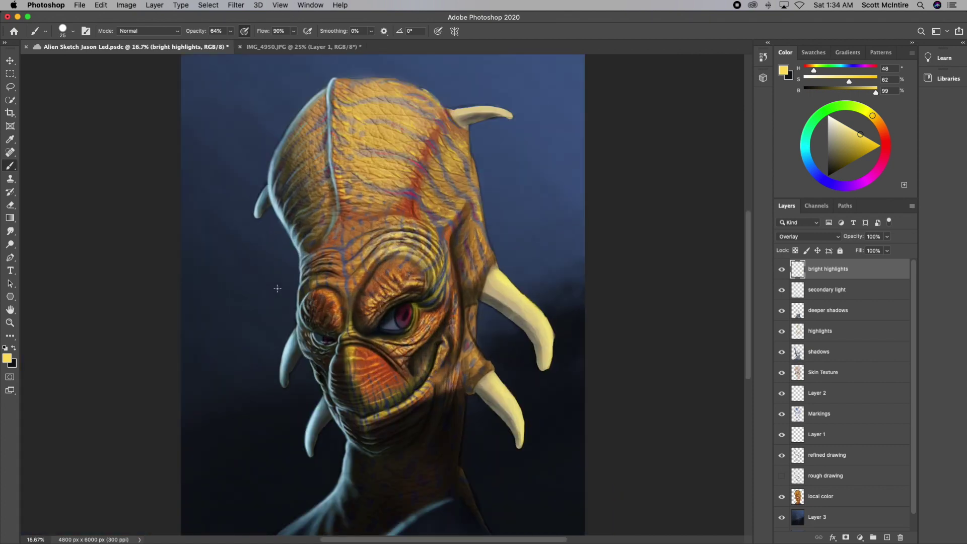
left_click_drag(346, 79, 372, 76)
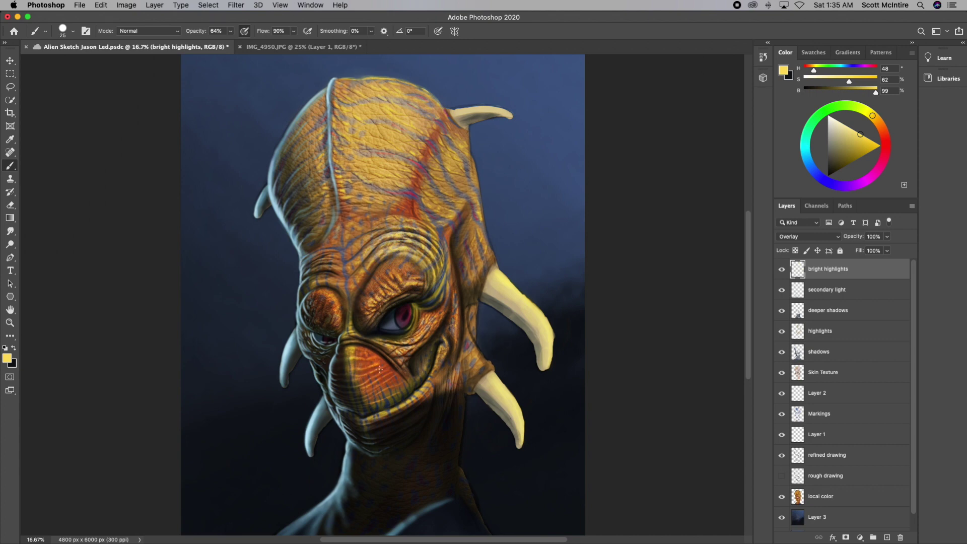
key("super+shift+alt+n")
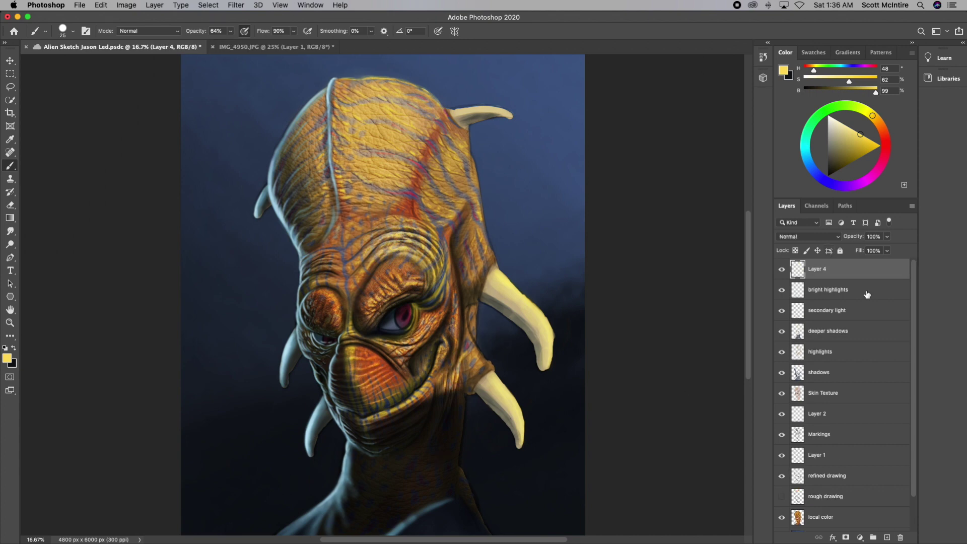
Step: Zoom in on the eye and paint the iris dark red
key("super+plus")
key("super+plus")
key("super+plus")
left_click(7, 358)
left_click(461, 369)
key("Return")
mouse_move(428, 358)
left_mouse_down()
mouse_move(443, 332)
mouse_move(460, 355)
mouse_move(442, 339)
left_mouse_up()
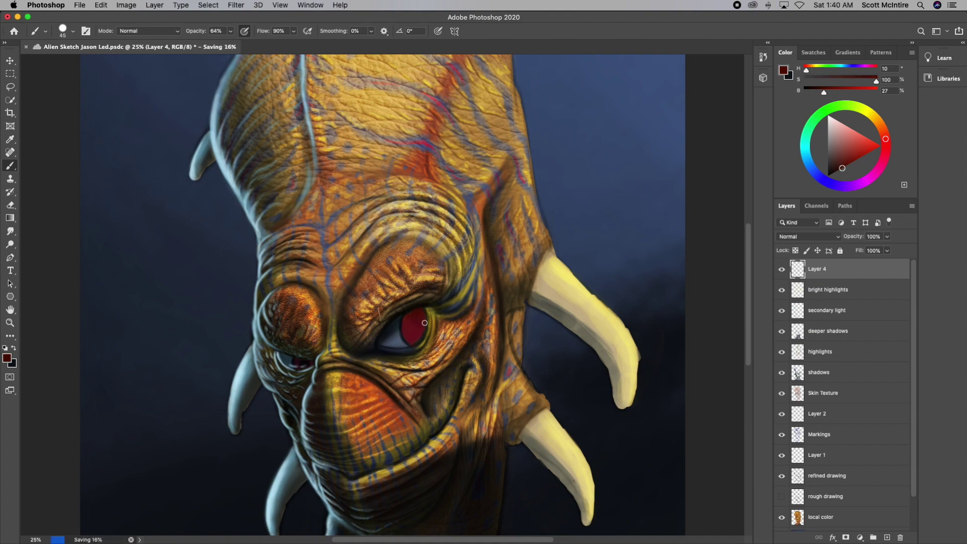
left_click_drag(817, 269, 902, 538)
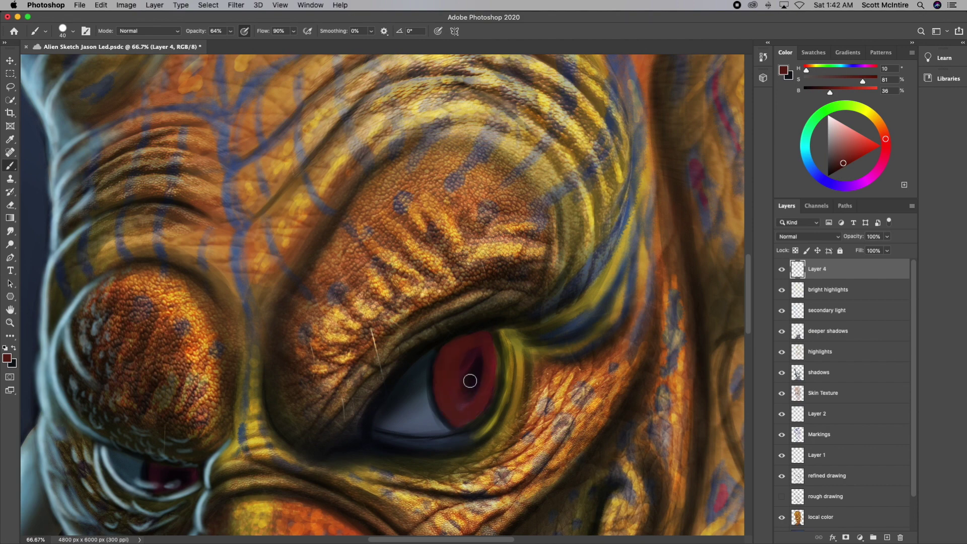
mouse_move(470, 381)
left_mouse_down()
mouse_move(465, 365)
mouse_move(481, 388)
mouse_move(460, 426)
left_mouse_up()
Step: Lighten the iris with the eraser, then repaint it with a new red
left_click(464, 390, "alt")
key("bracketright")
key("bracketright")
key("e")
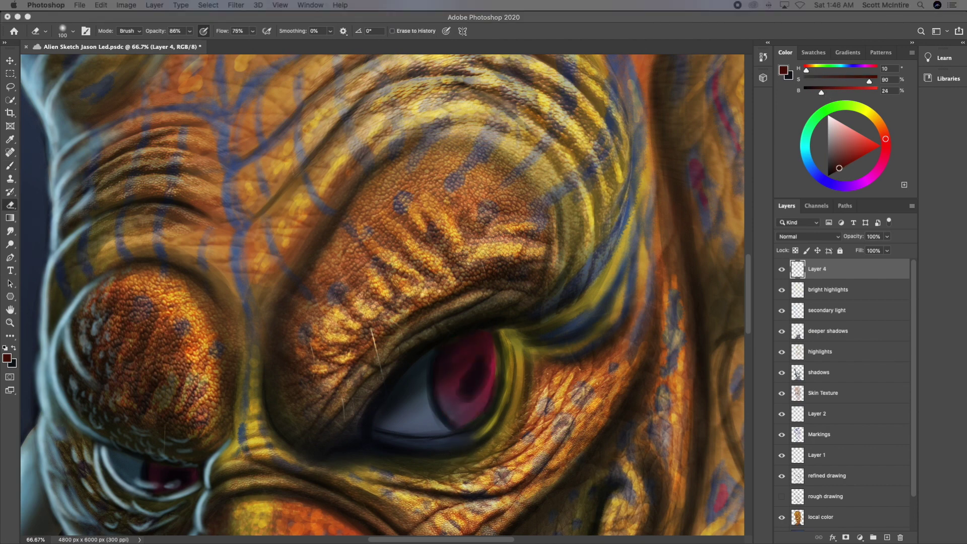
left_click(6, 358)
left_click(699, 61)
key("b")
key("bracketleft")
left_click_drag(475, 345, 456, 421)
Step: Darken the whole iris, then on a new layer darken its right and lower edge
key("slash")
key("bracketright")
key("bracketright")
key("bracketright")
mouse_move(474, 373)
left_mouse_down()
mouse_move(502, 339)
mouse_move(456, 398)
left_mouse_up()
key("bracketleft")
key("bracketleft")
key("bracketleft")
left_click(828, 176)
left_click(887, 537)
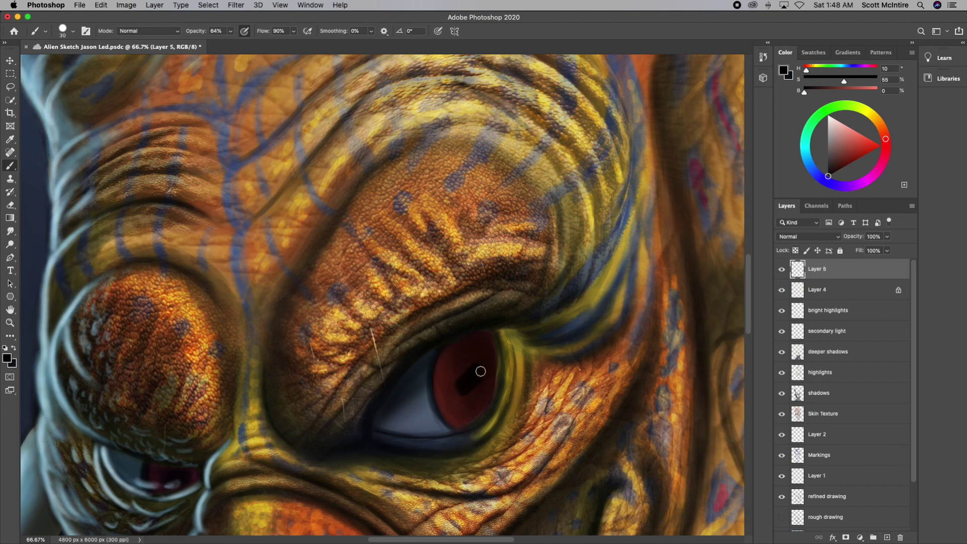
left_click_drag(496, 347, 438, 435)
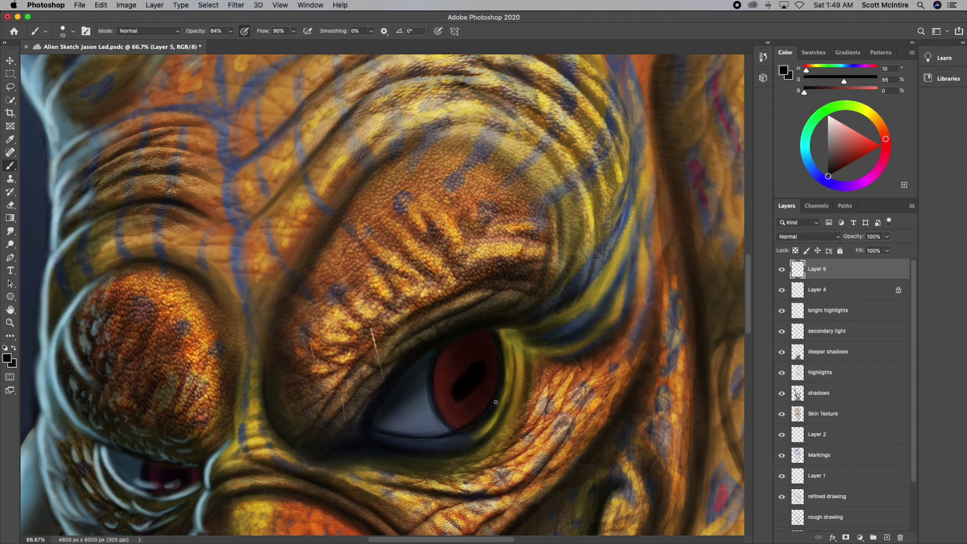
Step: Paint brown detail, a lighter left rim and a blue highlight into the iris
left_click(7, 358)
left_click(702, 62)
key("bracketleft")
key("bracketleft")
left_click_drag(455, 348, 469, 418)
left_click(510, 274, "alt")
left_click_drag(443, 348, 436, 397)
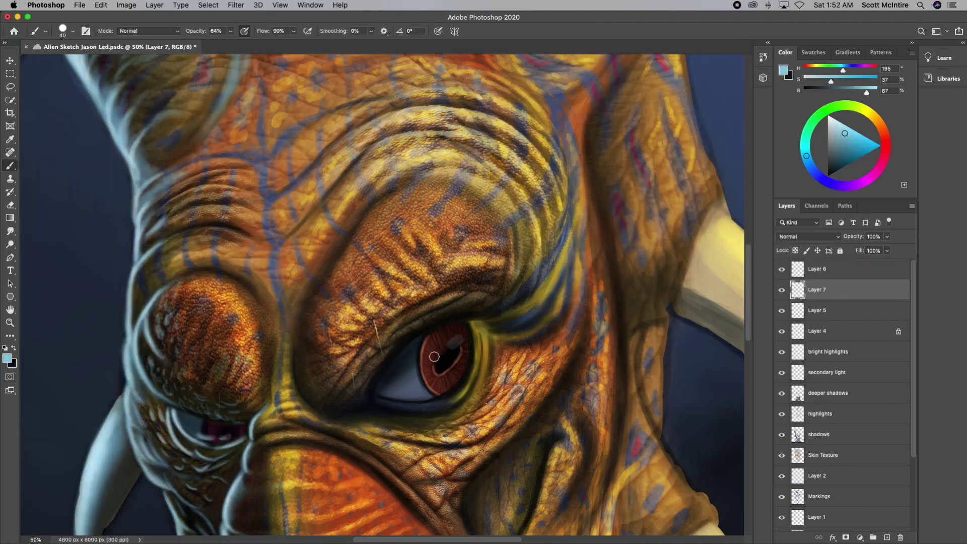
left_click_drag(454, 343, 380, 389)
Step: Pick a light bluish-white paint colour and add a new blank layer
key("alt+bracketright")
left_click(7, 358)
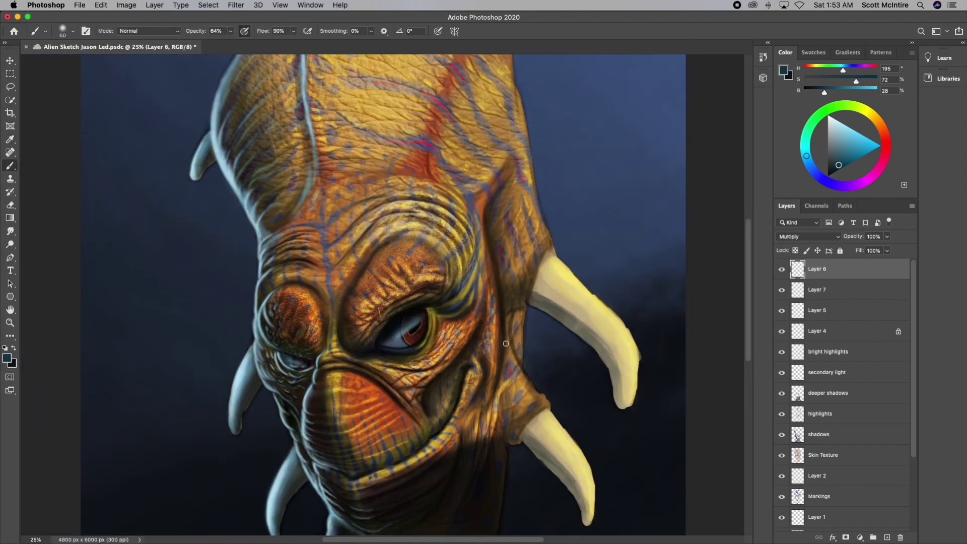
left_click(7, 358)
key("Return")
key("b")
key("super+shift+alt+n")
Step: On the top layer, with 100% opacity and flow and a small brush, paint a bright eye highlight
key("super+plus")
key("super+bracketleft")
left_click(836, 267)
key("bracketleft")
key("bracketleft")
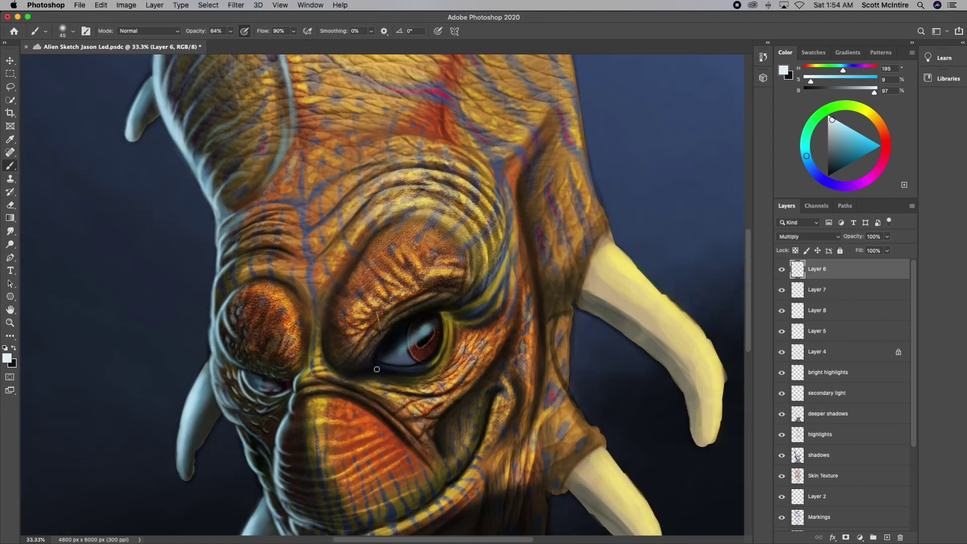
key("0")
key("shift+0")
key("alt+bracketleft")
key("super+bracketright")
key("bracketleft")
mouse_move(420, 330)
left_mouse_down()
mouse_move(429, 359)
mouse_move(412, 364)
left_mouse_up()
key("super+minus")
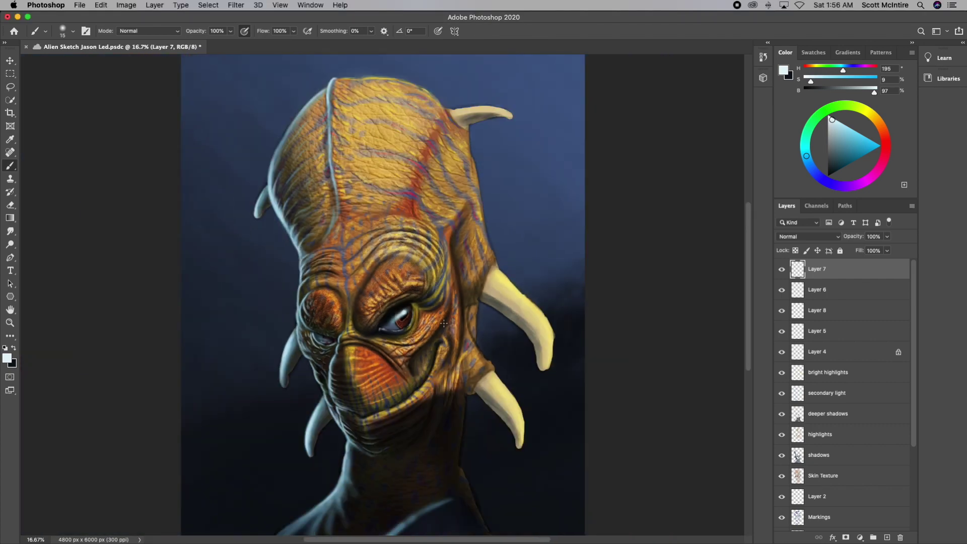
Step: Group the eye layers, add a 'super bright highlight' layer, and lower brush opacity and flow to 78%
left_click(886, 538)
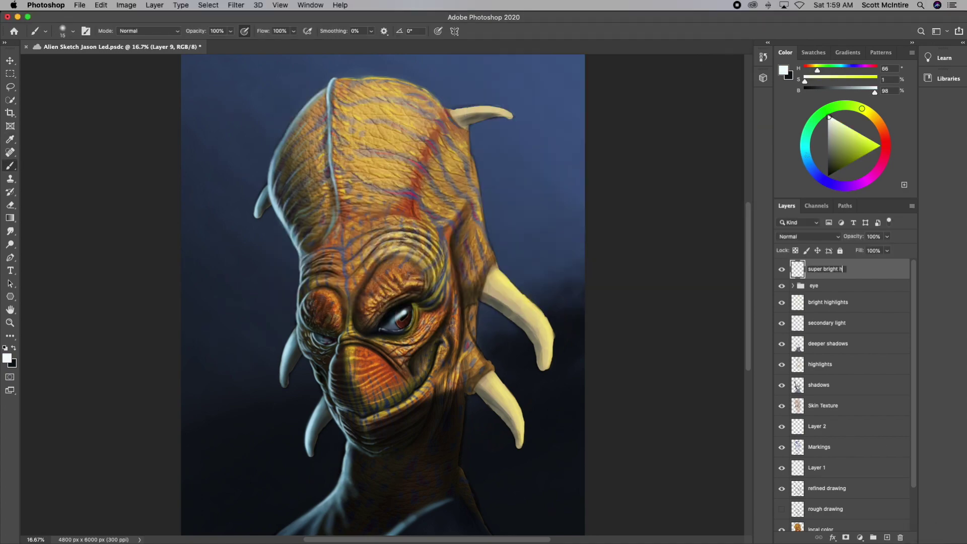
type("ighlight")
key("Return")
key("super+plus")
key("super+plus")
key("9")
left_click_drag(284, 60, 275, 60)
Step: Paint bright highlights on the cheek and the wrinkles below the eye
left_click_drag(403, 227, 469, 270)
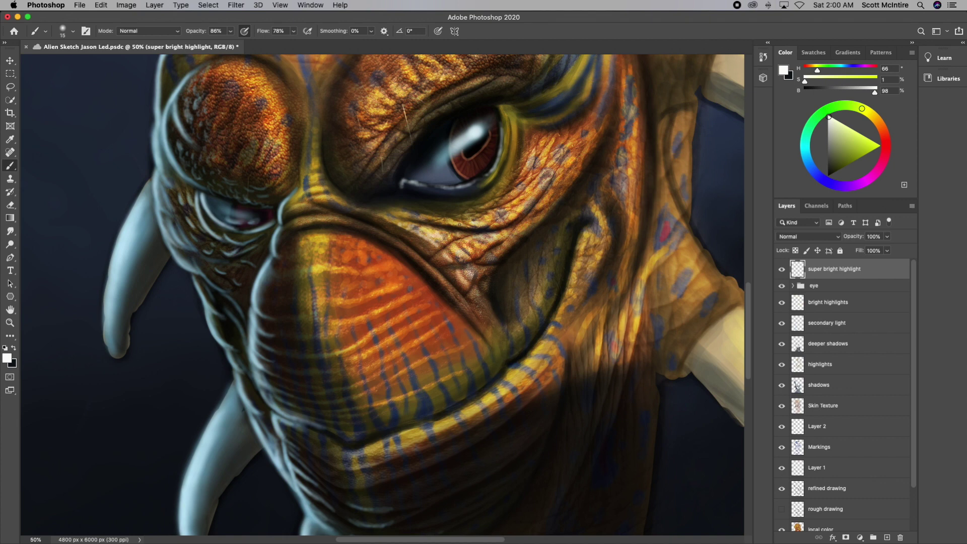
left_click_drag(521, 174, 498, 202)
mouse_move(418, 217)
left_mouse_down()
mouse_move(450, 223)
mouse_move(459, 261)
left_mouse_up()
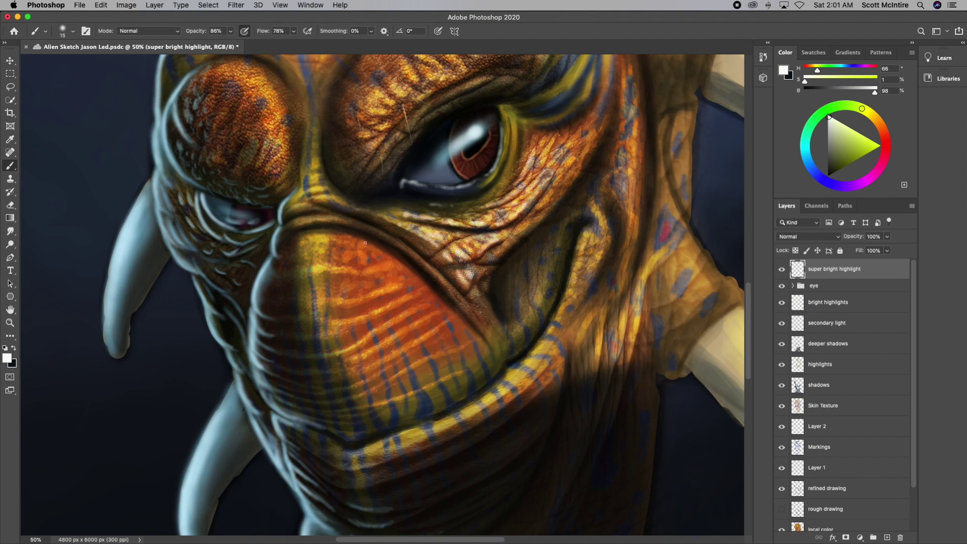
left_click_drag(368, 264, 386, 271)
left_click_drag(378, 301, 400, 312)
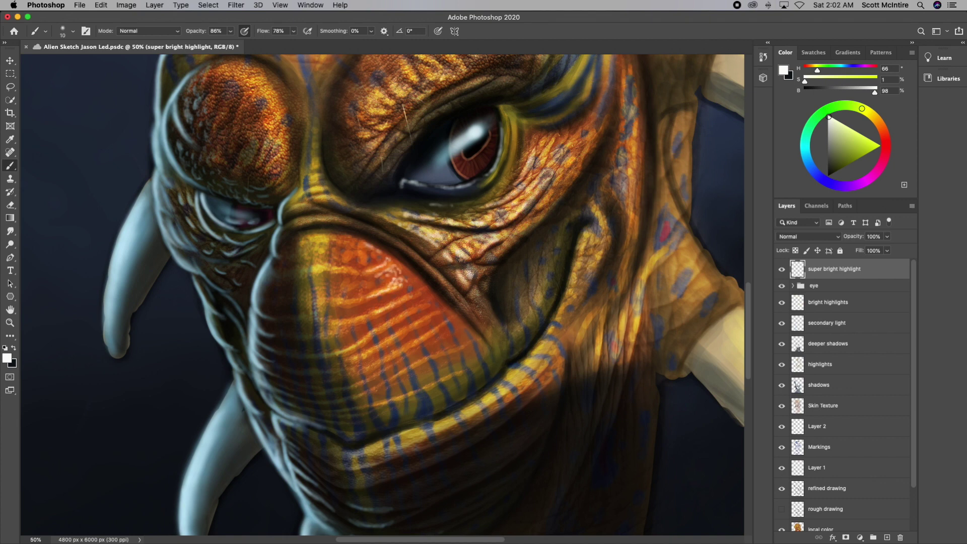
left_click_drag(448, 287, 466, 307)
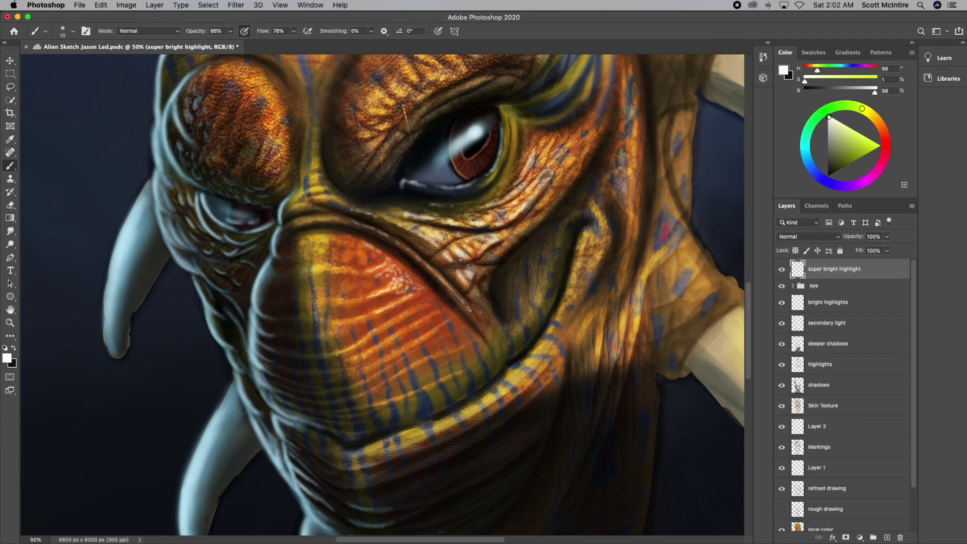
scroll(457, 278, "up", 2)
scroll(469, 227, "up", 5)
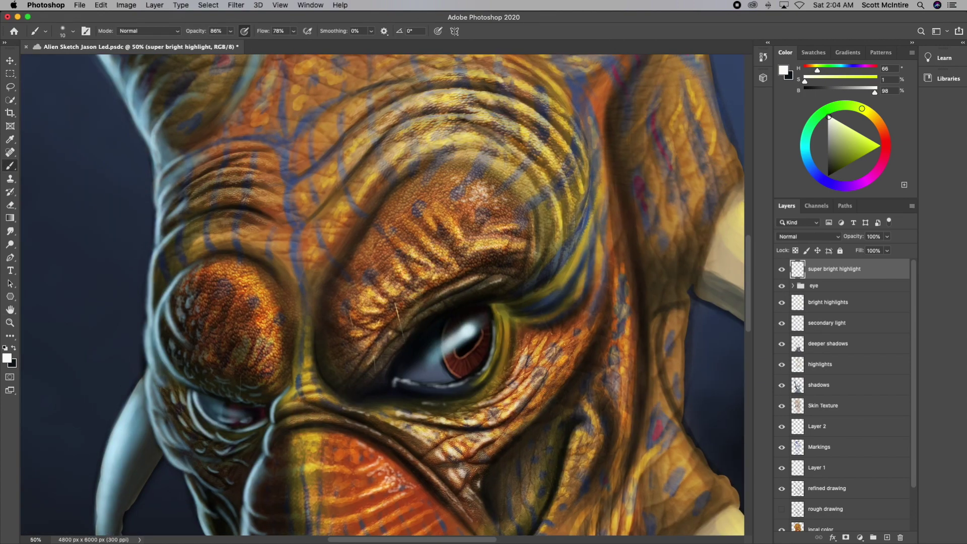
scroll(455, 415, "down", 4)
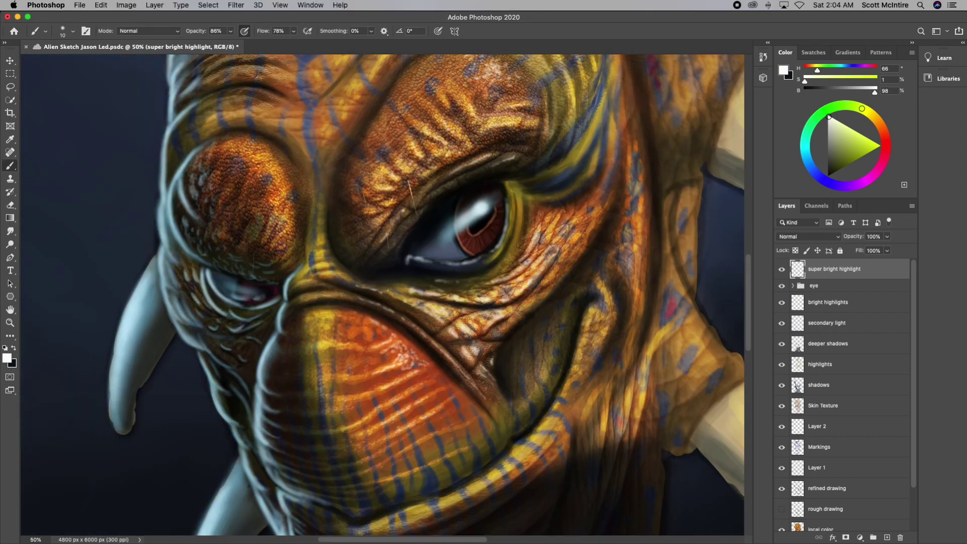
Step: Highlight the cheek wrinkles, brow wrinkles, jaw-fold rim and orange ridge beside the eye
left_click_drag(579, 229, 554, 272)
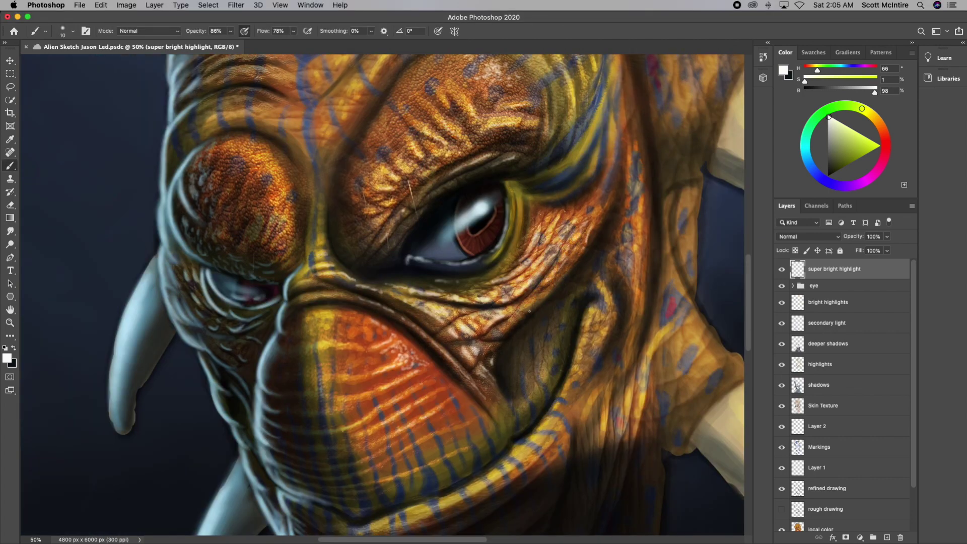
scroll(383, 295, "up", 3)
scroll(383, 294, "right", 2)
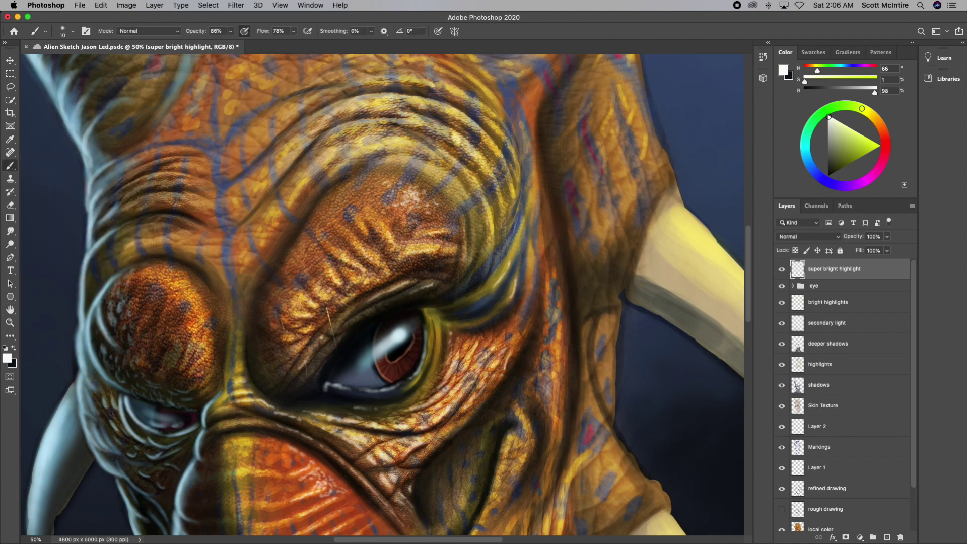
left_click_drag(504, 144, 454, 91)
left_click_drag(435, 277, 403, 252)
left_click_drag(408, 146, 393, 121)
left_click_drag(451, 136, 423, 101)
scroll(452, 184, "up", 4)
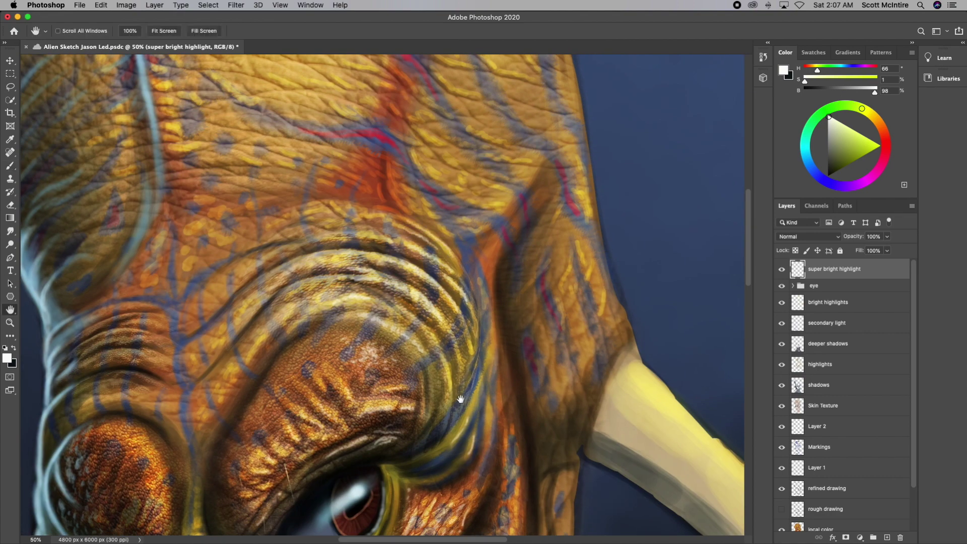
scroll(436, 241, "down", 10)
left_click_drag(471, 285, 486, 276)
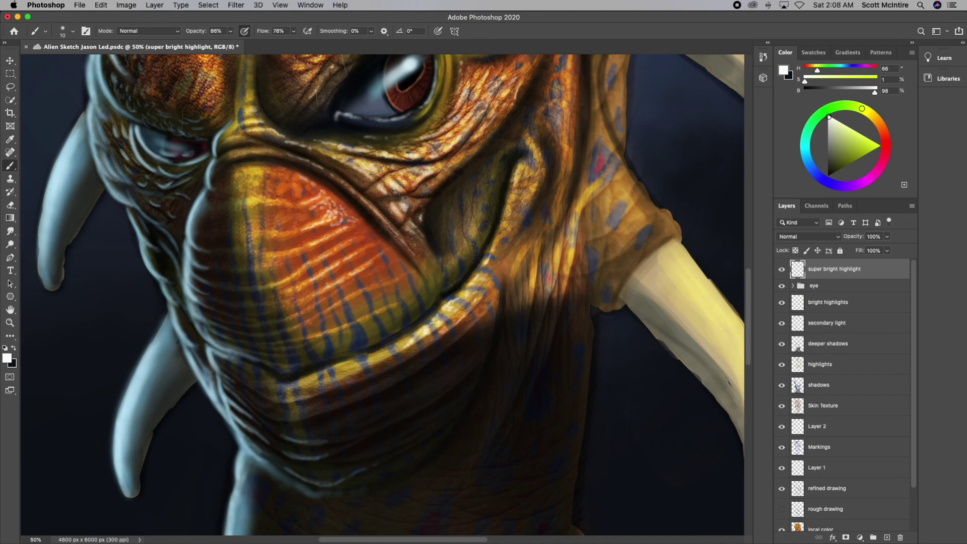
scroll(474, 222, "up", 4)
scroll(474, 223, "right", 2)
left_click_drag(494, 213, 508, 146)
Step: With a larger brush, add bright highlights across the upper head skin and its top edge
key("super+0")
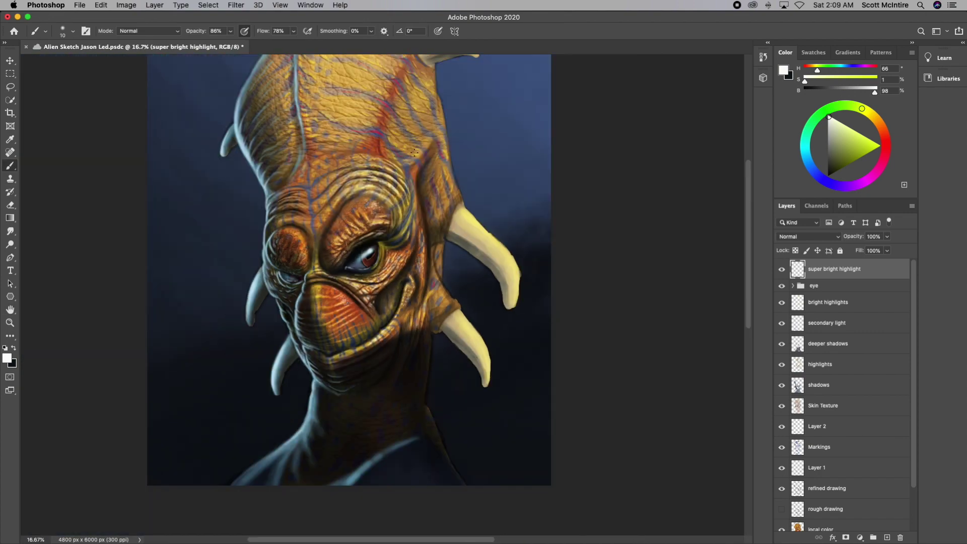
left_click(358, 259, "super")
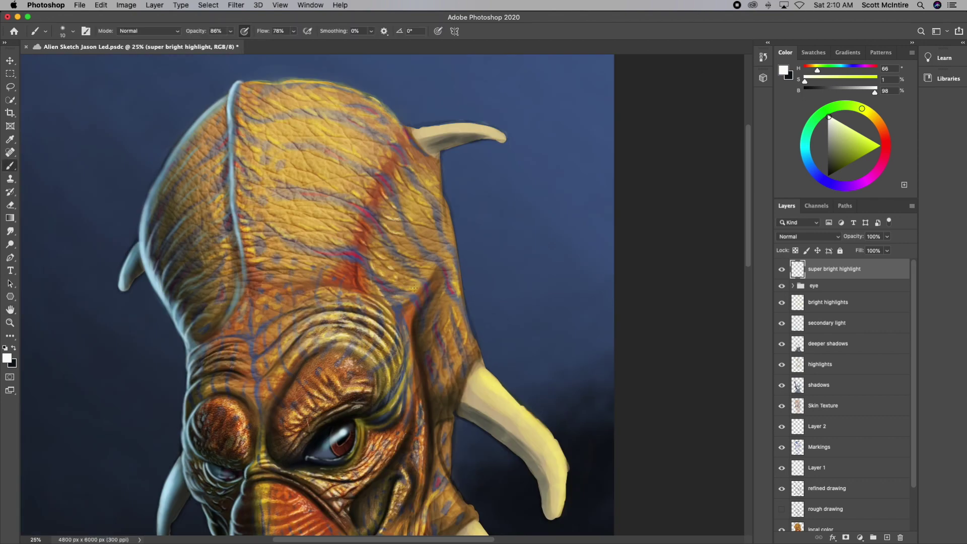
key("bracketright")
key("bracketright")
key("bracketright")
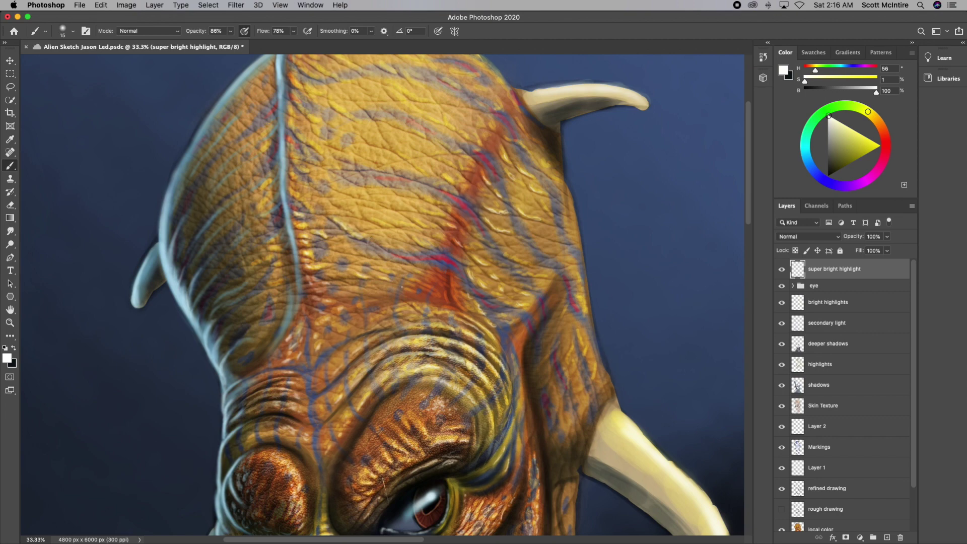
scroll(567, 206, "up", 5)
scroll(433, 235, "up", 2)
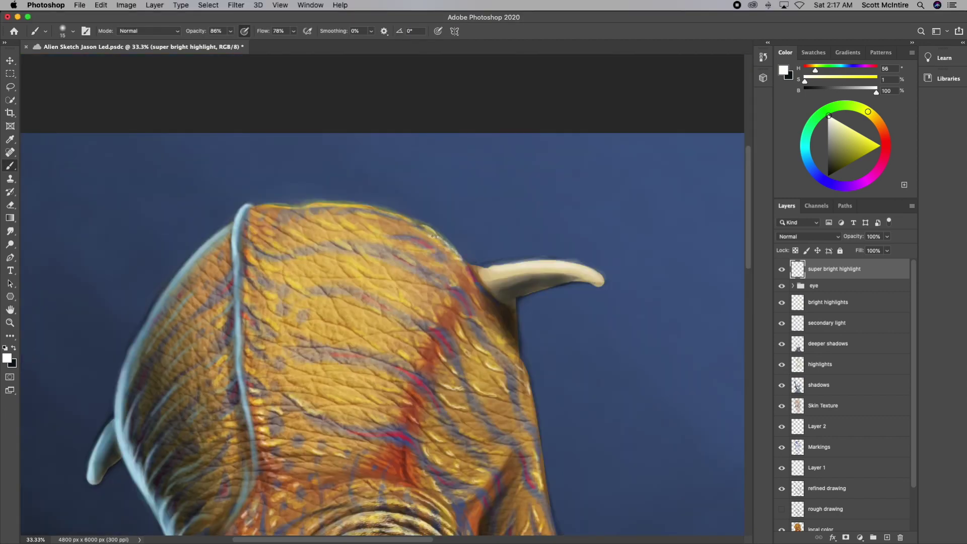
mouse_move(437, 237)
left_mouse_down()
mouse_move(451, 274)
mouse_move(491, 322)
left_mouse_up()
left_click_drag(423, 313, 403, 300)
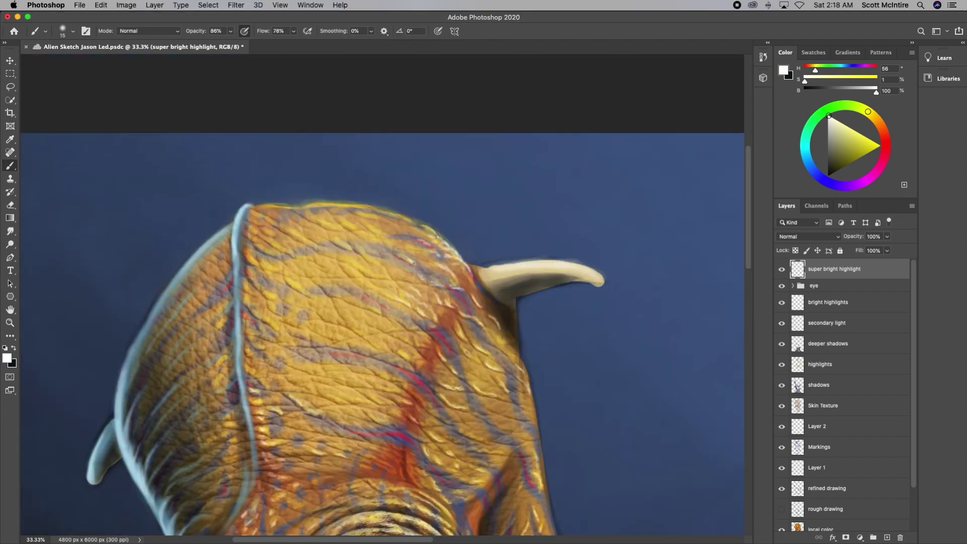
left_click_drag(473, 285, 458, 267)
mouse_move(443, 241)
left_mouse_down()
mouse_move(403, 215)
mouse_move(394, 238)
left_mouse_up()
left_click_drag(383, 247, 376, 263)
Step: Bring both tusks into view and highlight the base of the lower tusk
left_click_drag(382, 302, 320, 188)
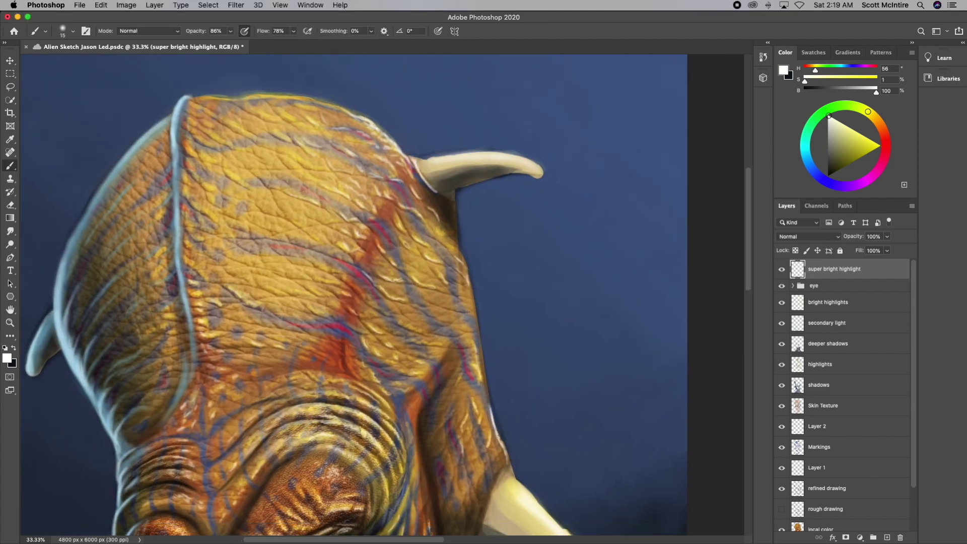
left_click_drag(383, 352, 363, 251)
left_click_drag(423, 326, 383, 129)
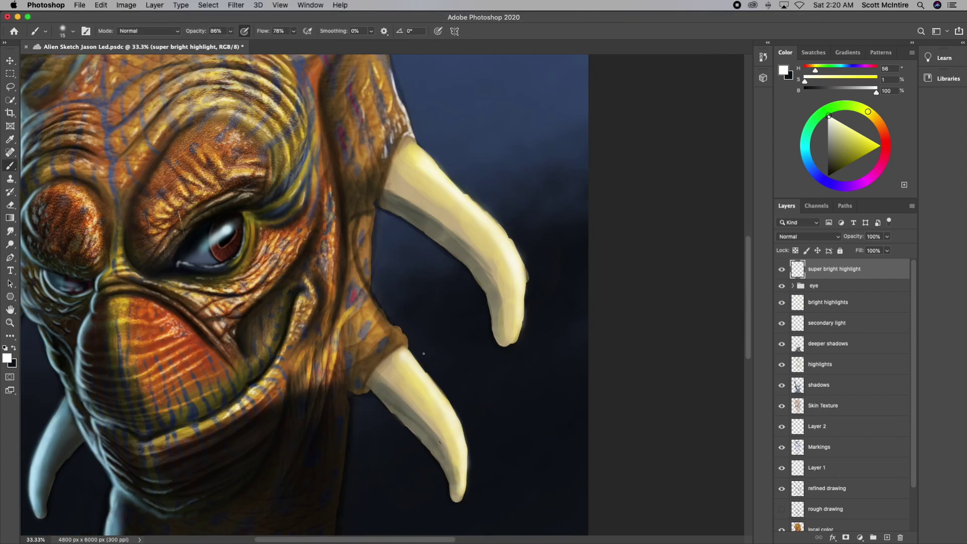
left_click_drag(388, 331, 368, 353)
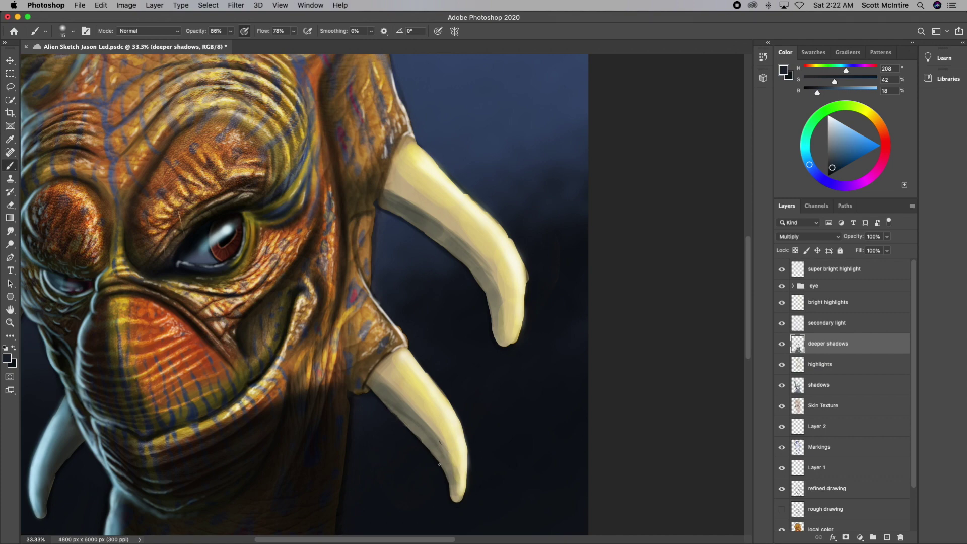
Step: Paint a dark shadow along the upper tusk and its top edge, then view the whole painting
mouse_move(388, 162)
left_mouse_down()
mouse_move(471, 199)
mouse_move(522, 308)
left_mouse_up()
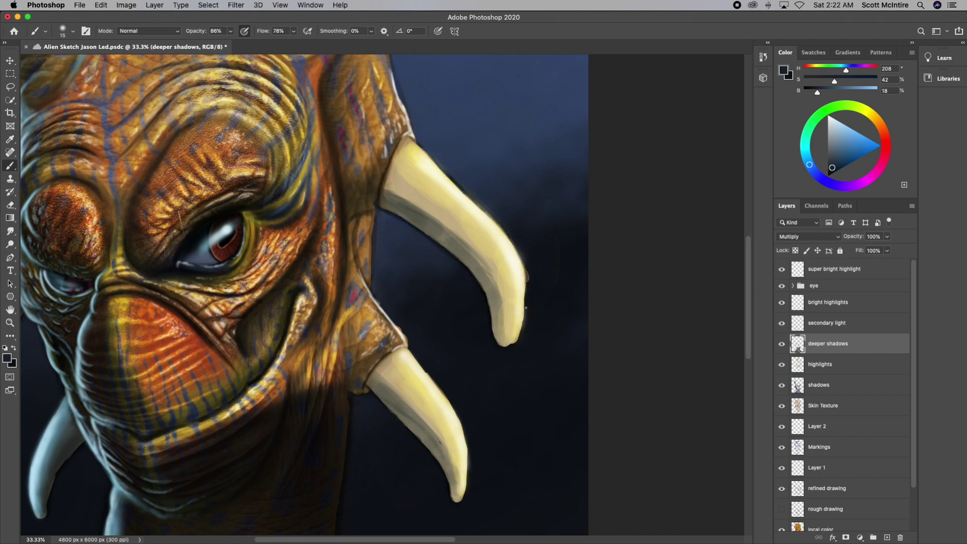
scroll(554, 196, "up", 10)
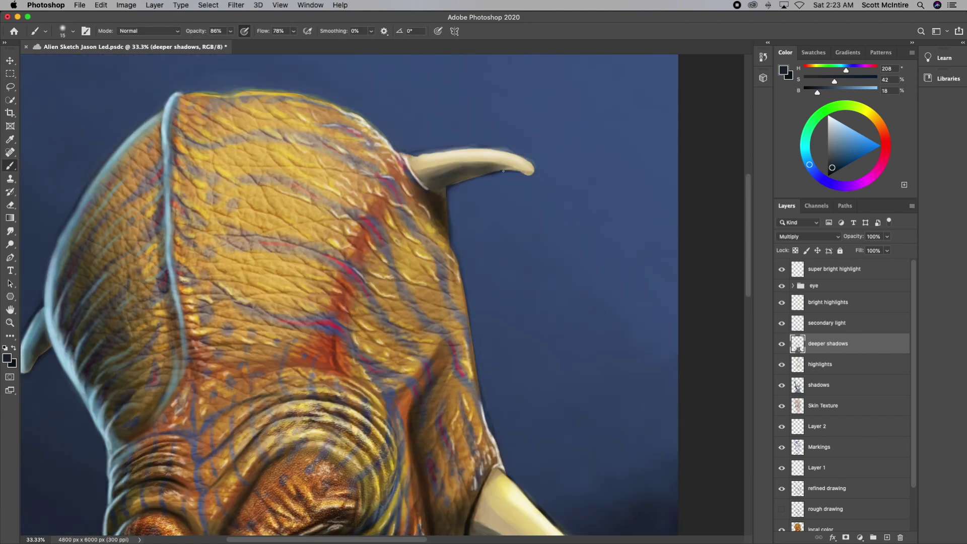
left_click_drag(409, 152, 514, 162)
scroll(382, 295, "down", 10)
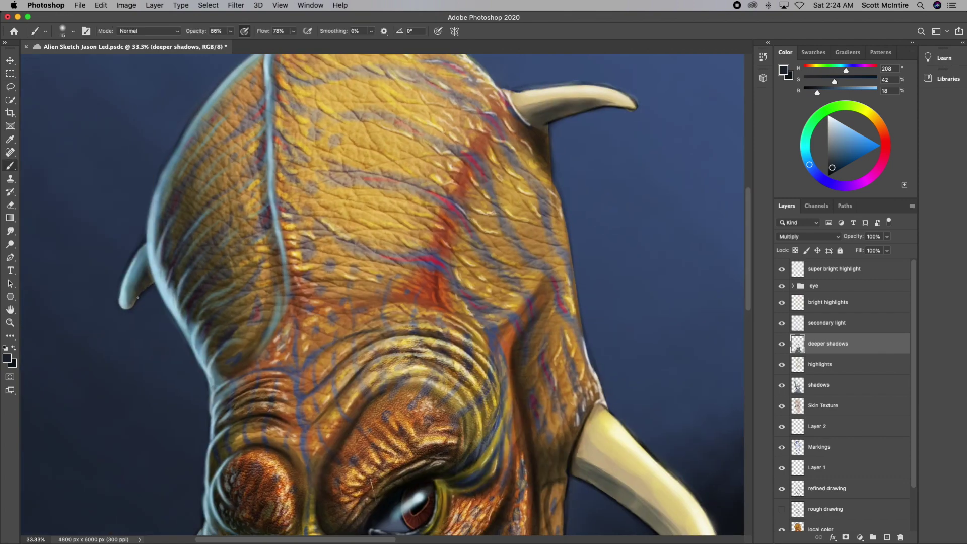
key("h")
key("ctrl+minus")
key("ctrl+minus")
key("ctrl+minus")
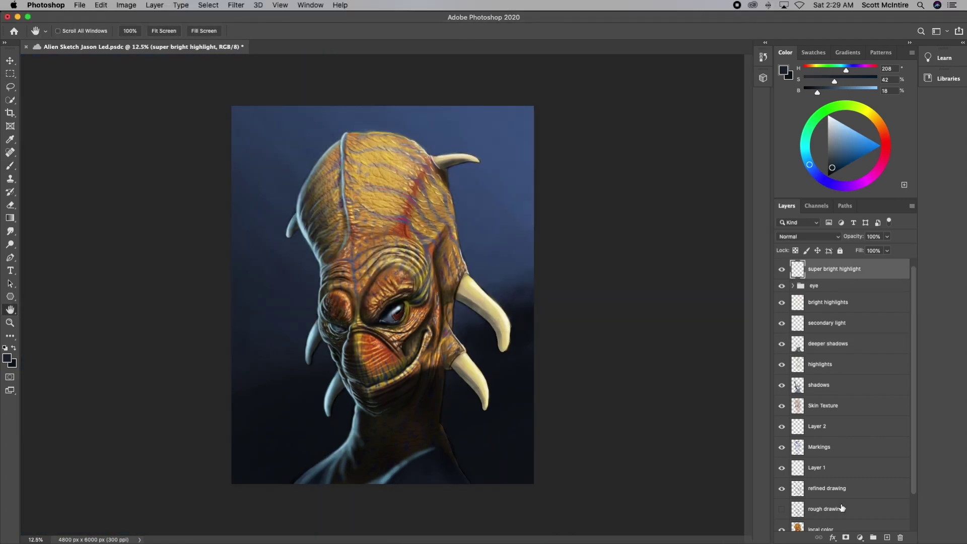
Step: Merge copies of all layers into one and set up the Eraser at full opacity and flow
key("ctrl+e")
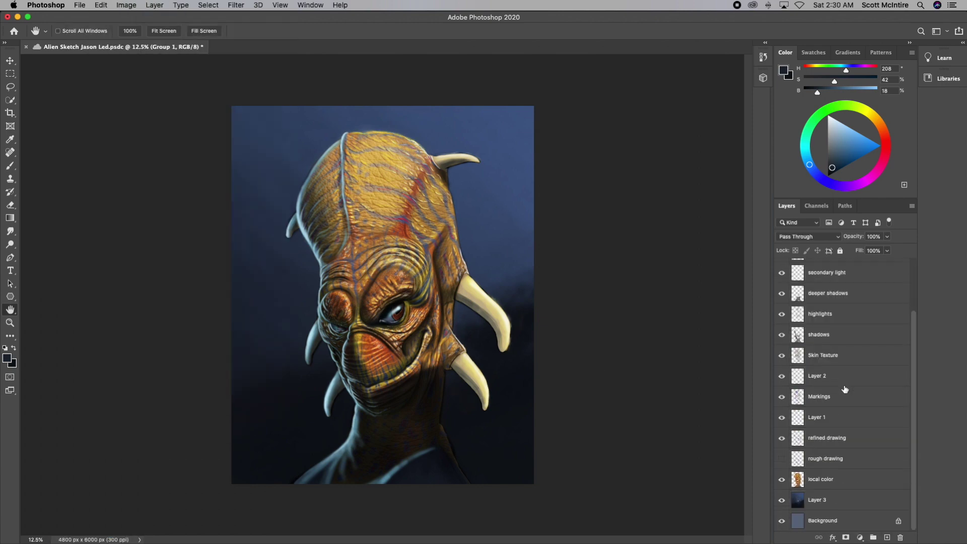
key("e")
key("ctrl+plus")
key("9")
key("9")
key("shift+0")
key("bracketright")
key("bracketright")
key("bracketright")
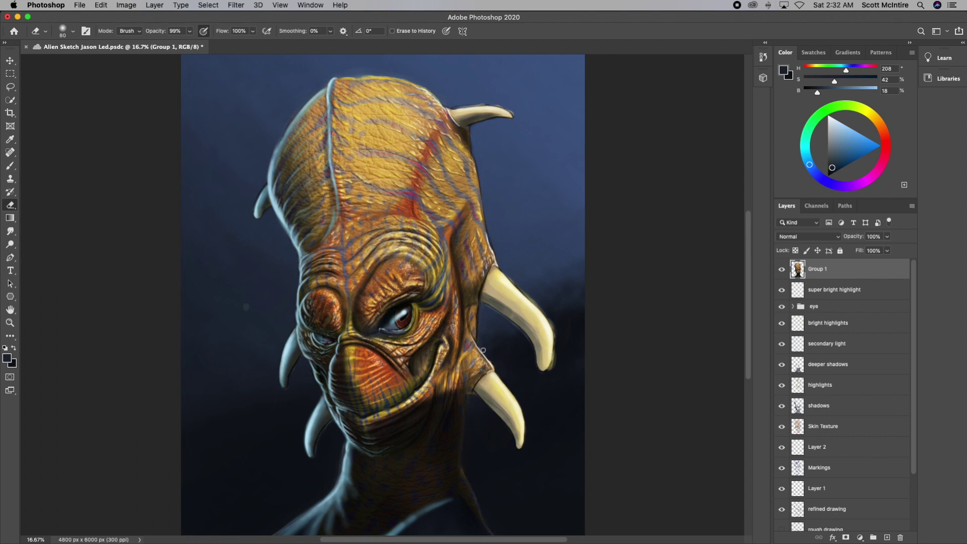
key("ctrl+plus")
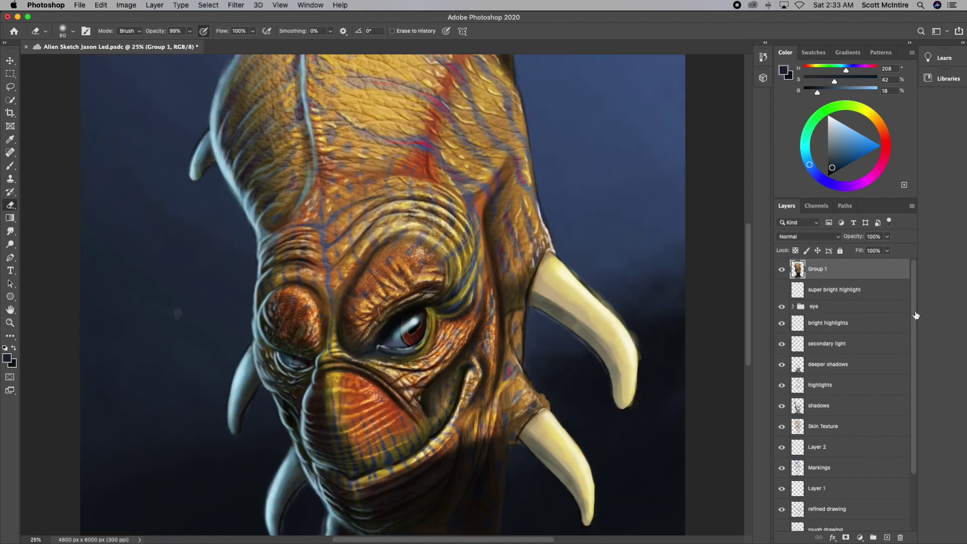
Step: Show only the merged Group 1 layer and return to the Eraser
left_click(782, 269, "alt")
left_click_drag(527, 386, 482, 333)
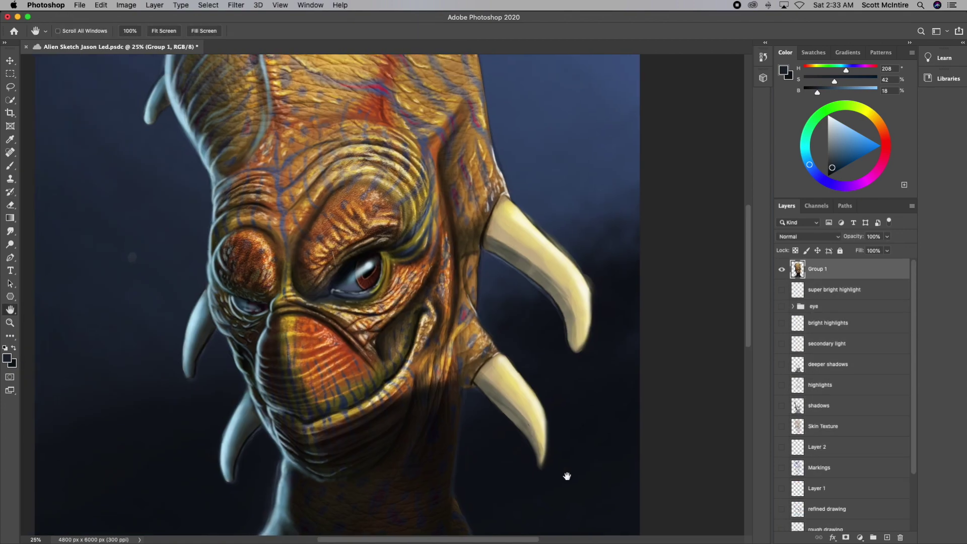
key("ctrl+shift+g")
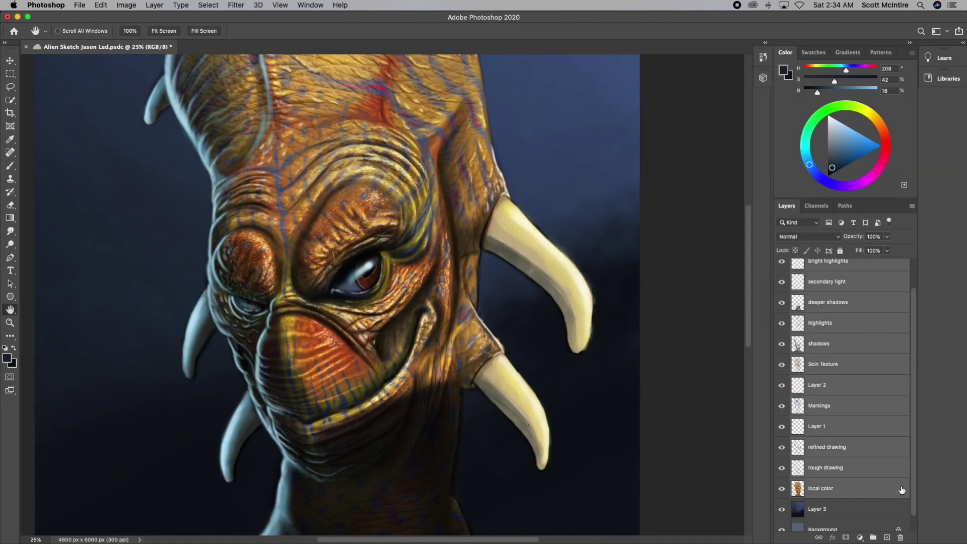
left_click(154, 5)
left_click(166, 249)
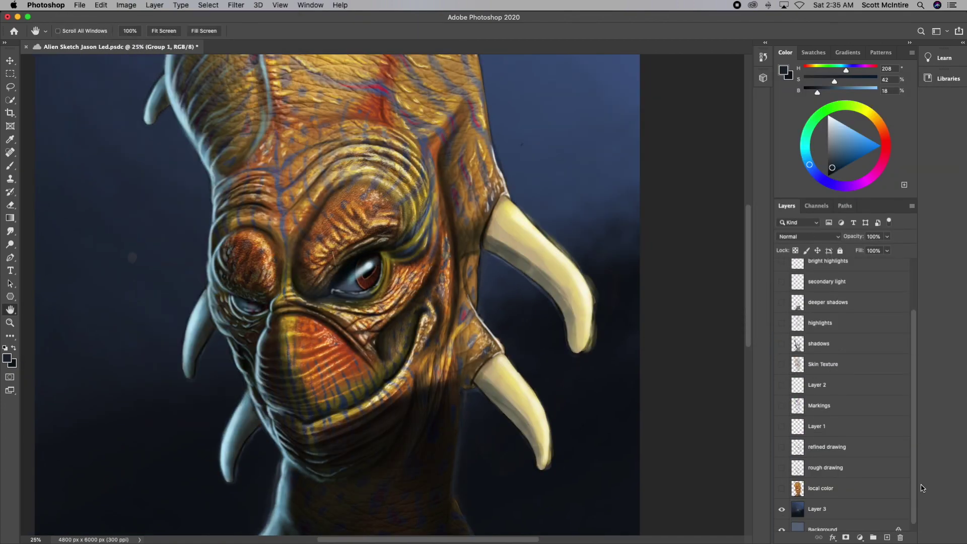
key("e")
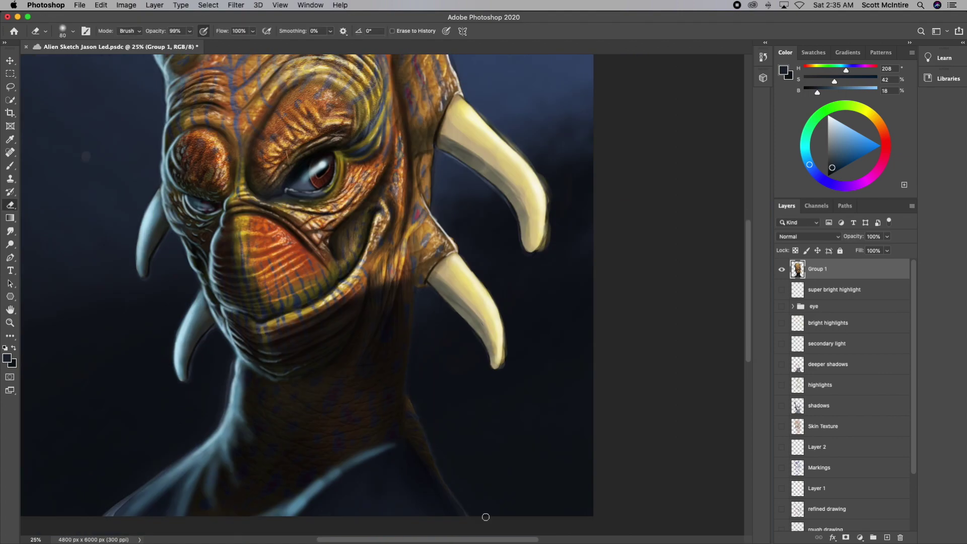
Step: Erase the right edge of the lower tusk to narrow it, then check the result
left_click_drag(502, 309, 502, 364)
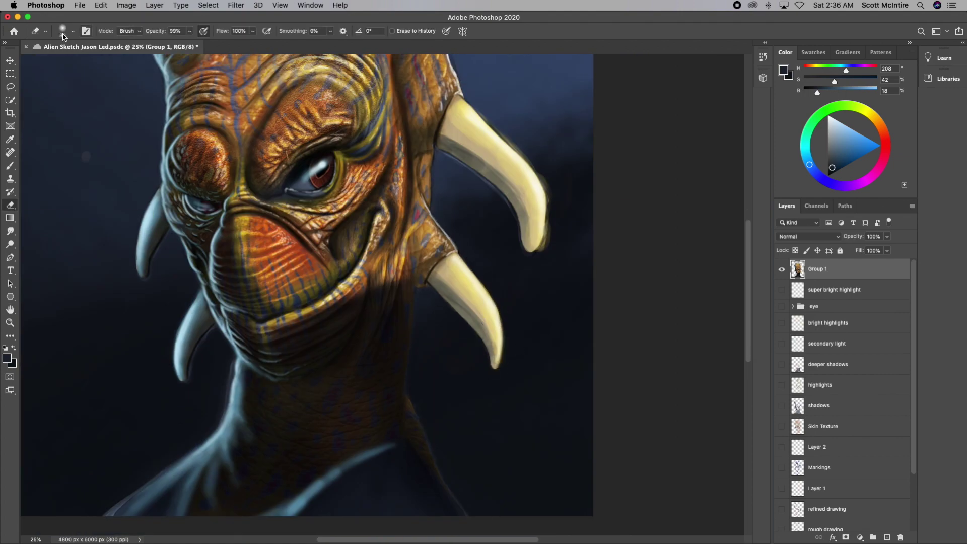
scroll(485, 276, "up", 5)
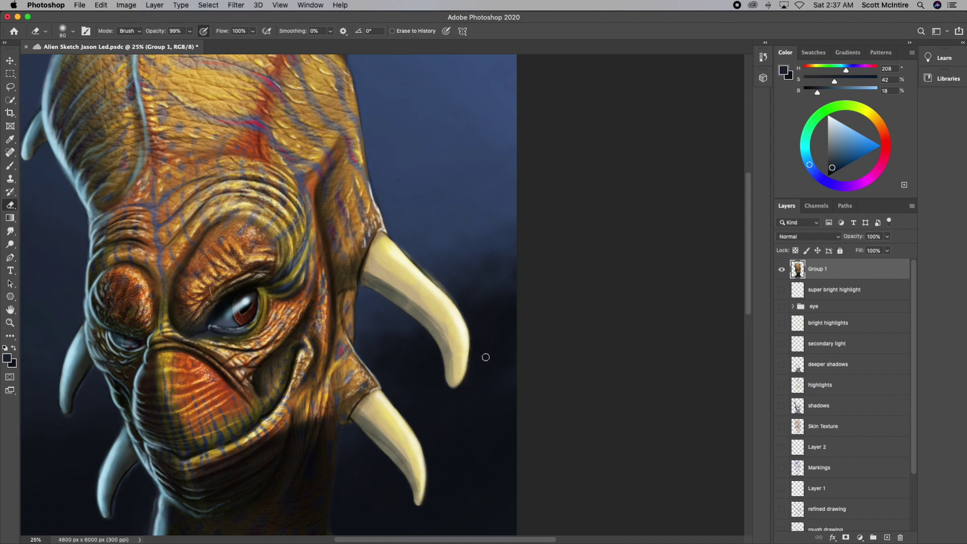
scroll(441, 280, "up", 5)
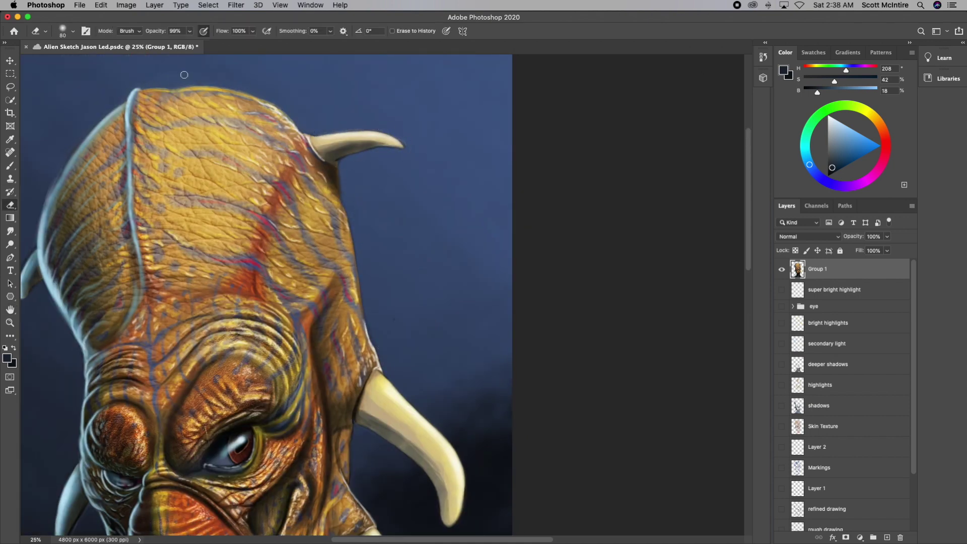
scroll(192, 214, "left", 5)
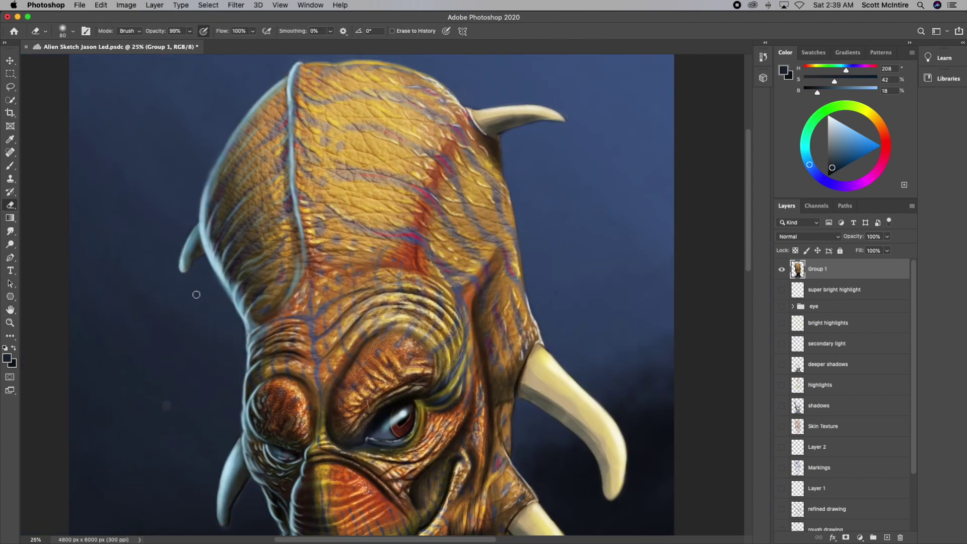
scroll(242, 341, "down", 5)
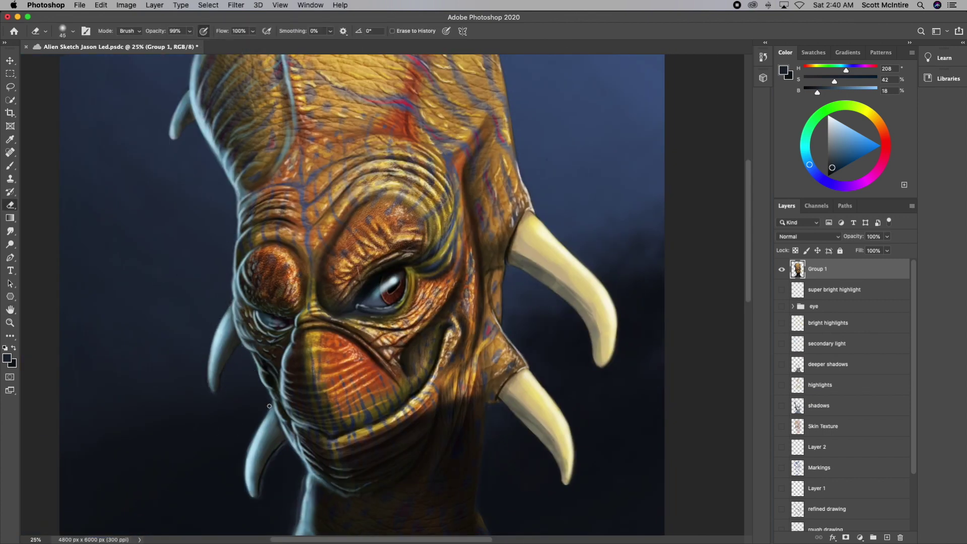
scroll(275, 454, "down", 5)
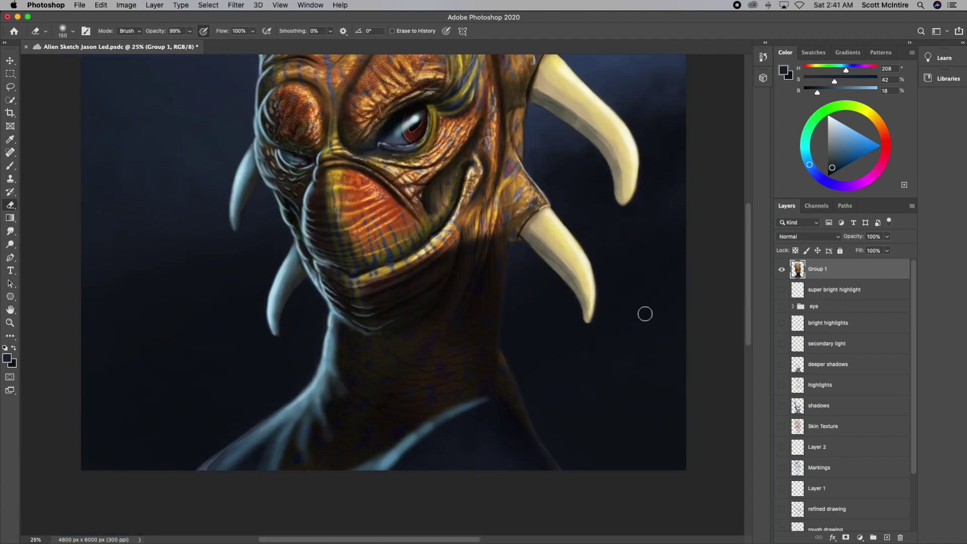
key("super+minus")
key("super+plus")
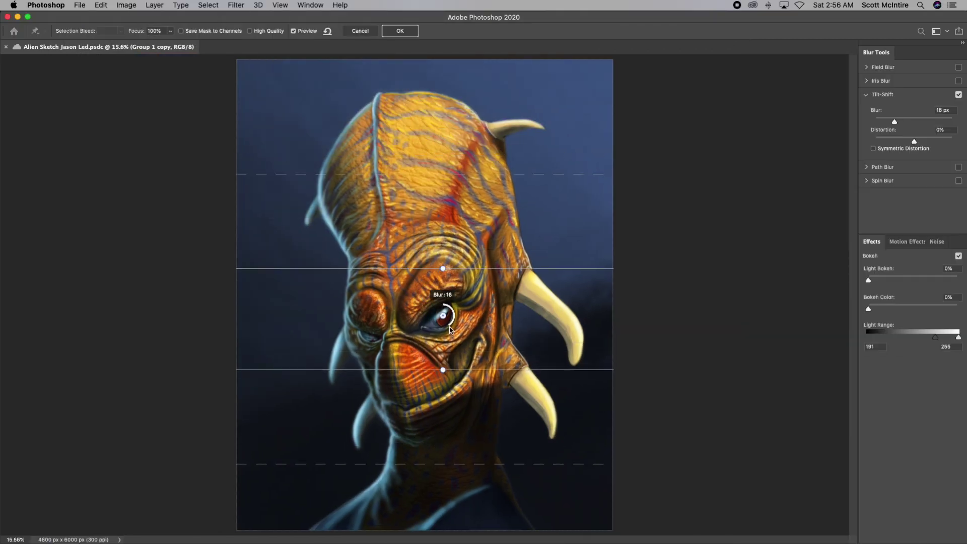
Step: Apply a Tilt-Shift blur of 23 px with a slightly tilted vertical sharp band around the face
left_click_drag(443, 370, 490, 316)
left_click_drag(585, 303, 518, 302)
left_click_drag(389, 316, 298, 315)
left_click_drag(492, 316, 480, 316)
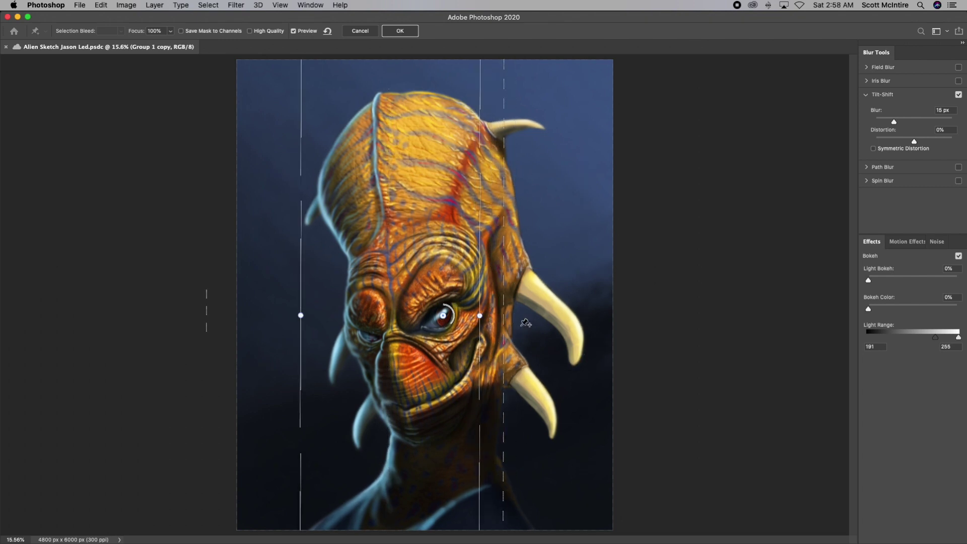
left_click_drag(894, 122, 898, 123)
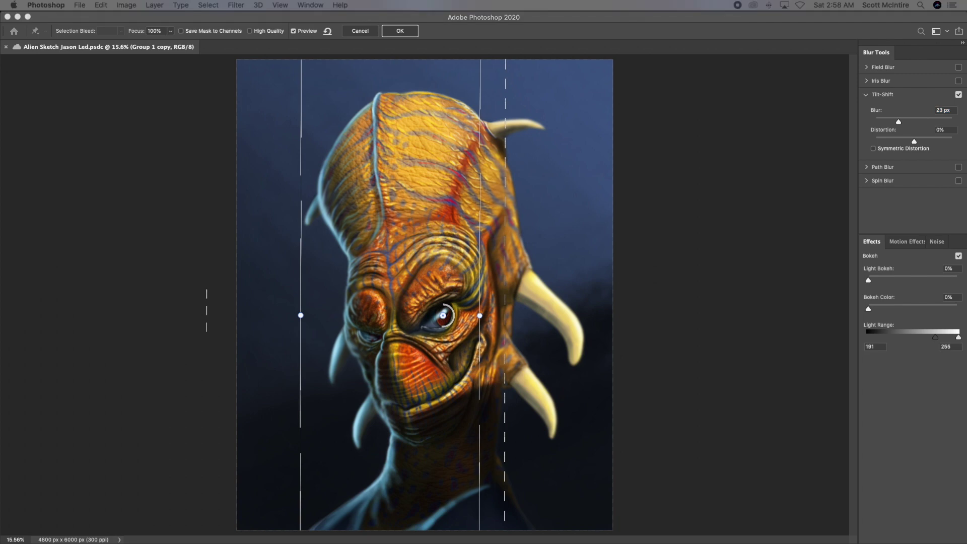
left_click_drag(479, 316, 441, 330)
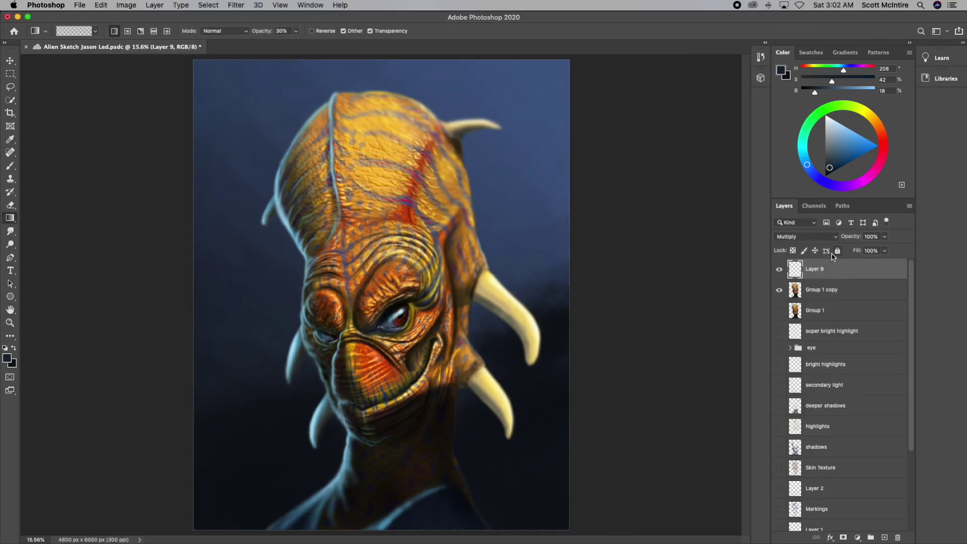
Step: Confirm the dark vignette colour and try, then undo, a trial dark gradient
key("Return")
key("g")
mouse_move(231, 501)
left_mouse_down()
mouse_move(568, 432)
mouse_move(254, 513)
mouse_move(249, 524)
mouse_move(346, 403)
left_mouse_up()
key("ctrl+z")
key("ctrl+z")
key("ctrl+z")
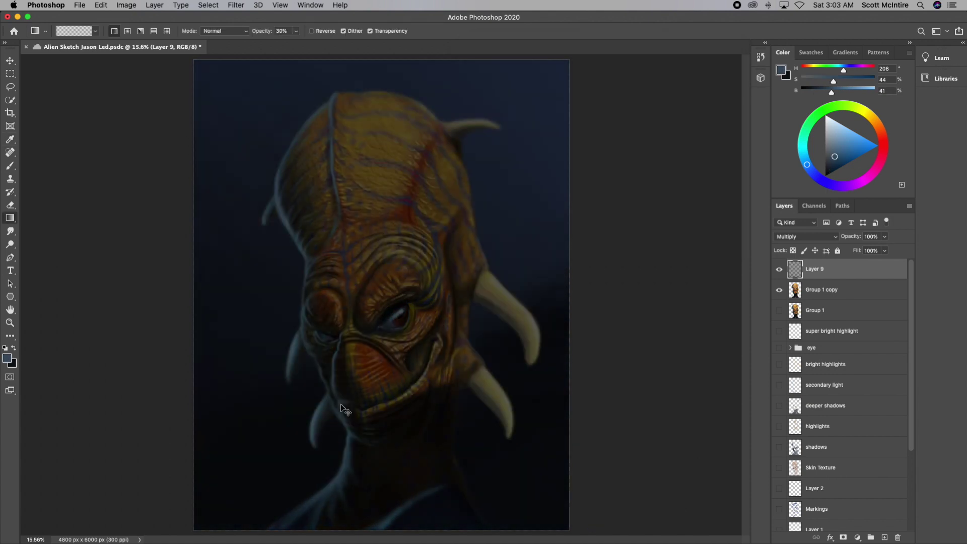
key("ctrl+z")
Step: Darken the bottom and top edges with dark-to-white gradients, then save
left_click(11, 362)
left_click(472, 64)
left_click(705, 66)
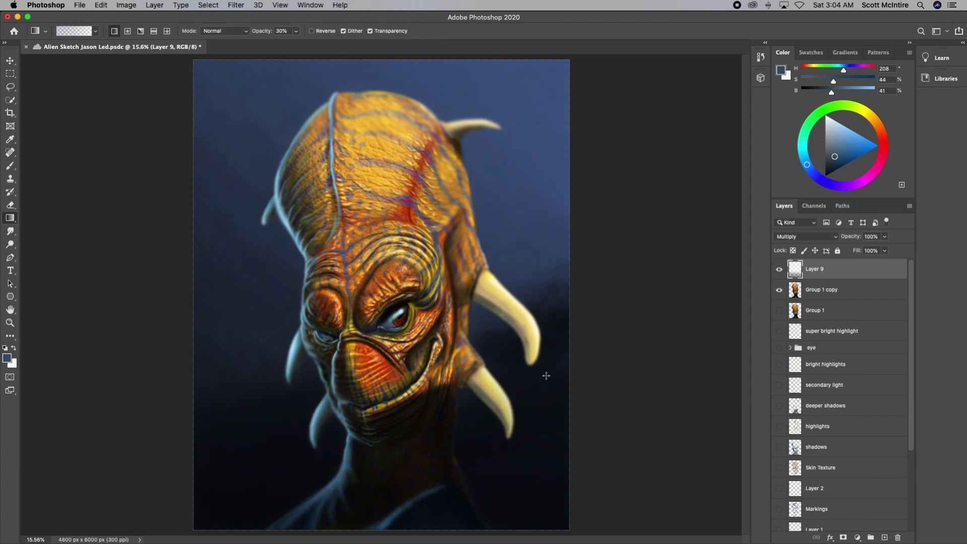
left_click_drag(256, 488, 348, 209)
left_click_drag(353, 63, 357, 310)
key("ctrl+z")
left_click_drag(352, 63, 358, 281)
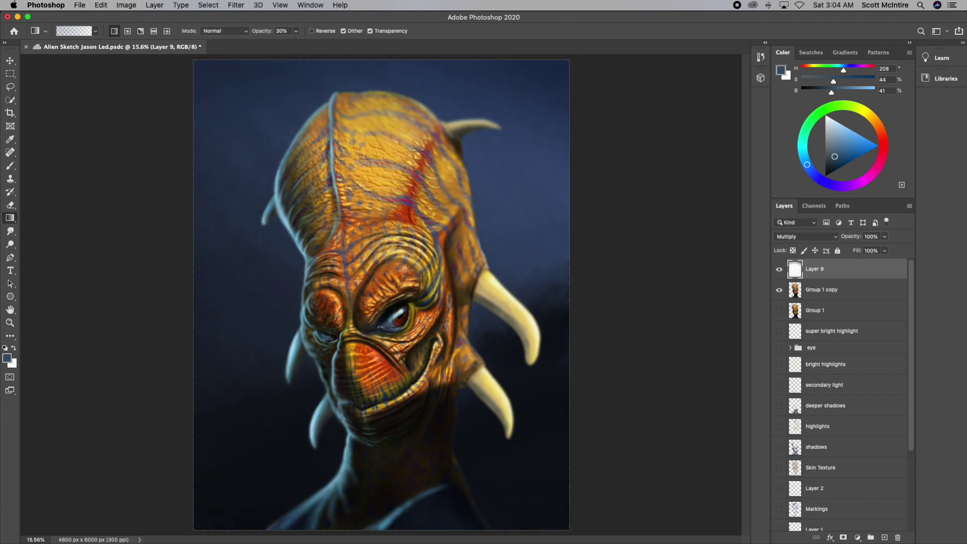
key("ctrl+s")
Step: Duplicate the blurred painting layer as Group 1 copy 2 and start picking a pale yellow
left_click(831, 290)
key("ctrl+j")
left_click(7, 358)
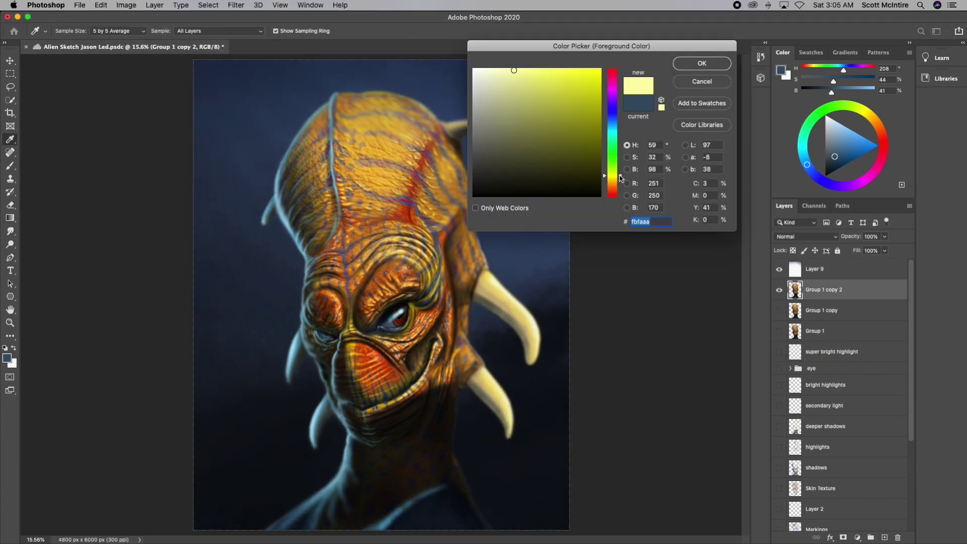
Step: Set up a pale yellow brush in Color Dodge mode at 6% opacity
left_click(704, 68)
left_click(11, 167)
left_click(148, 30)
left_click(148, 151)
key("0")
key("6")
Step: Paint dodge glow on the head, temple, nose bridge, chin, tusks, horn and cheek
mouse_move(367, 353)
left_mouse_down()
mouse_move(456, 290)
mouse_move(494, 360)
left_mouse_up()
left_click_drag(333, 357, 337, 468)
key("bracketleft")
key("bracketleft")
key("bracketleft")
left_click_drag(524, 287, 493, 398)
mouse_move(474, 201)
left_mouse_down()
mouse_move(428, 282)
mouse_move(350, 383)
left_mouse_up()
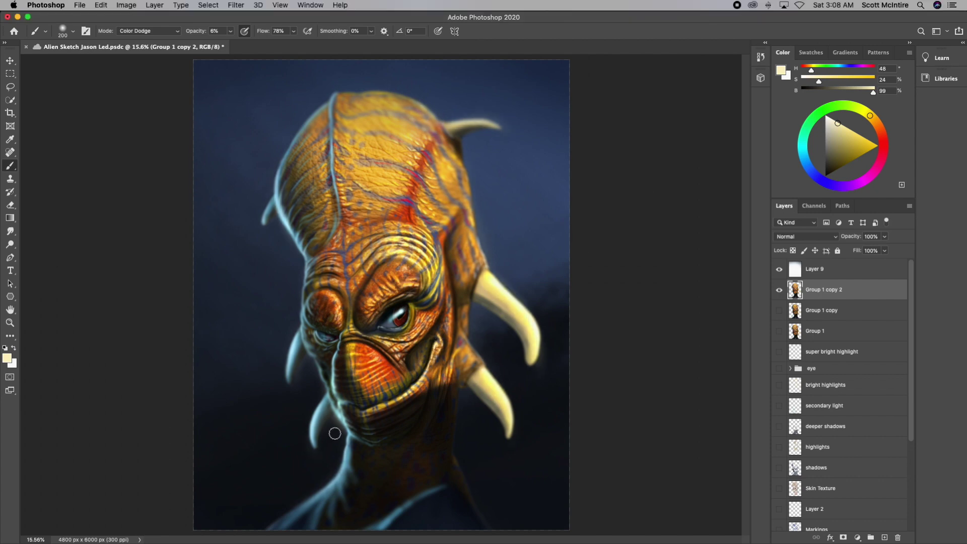
Step: Zoom to the bottom-right corner, add a new empty layer and choose a light blue colour
left_click(496, 494, "super")
left_click(406, 371, "super")
key("super+shift+alt+n")
left_click(7, 358)
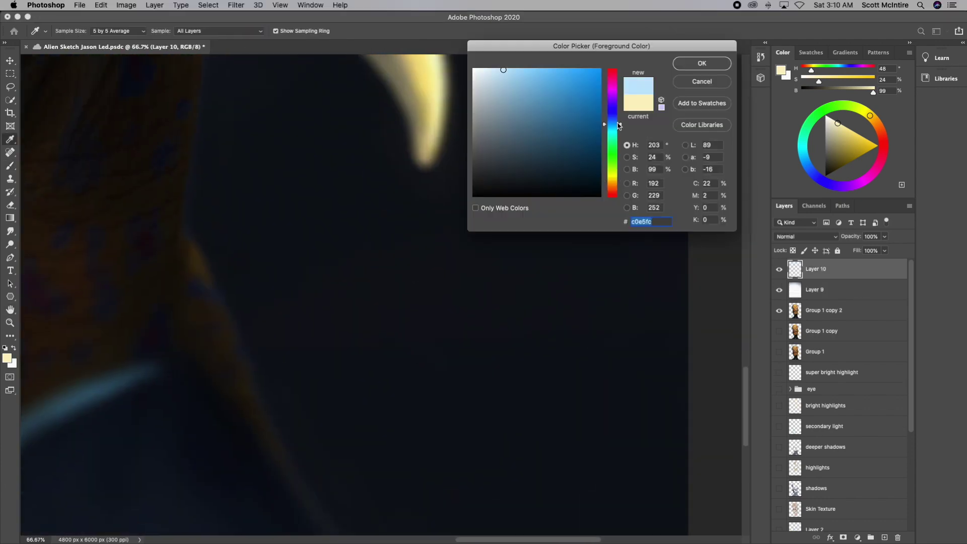
left_click(704, 64)
Step: Brush a blue signature in the lower-right corner at higher opacity and fit the painting in view
key("b")
right_click(407, 413)
key("Escape")
key("7")
key("7")
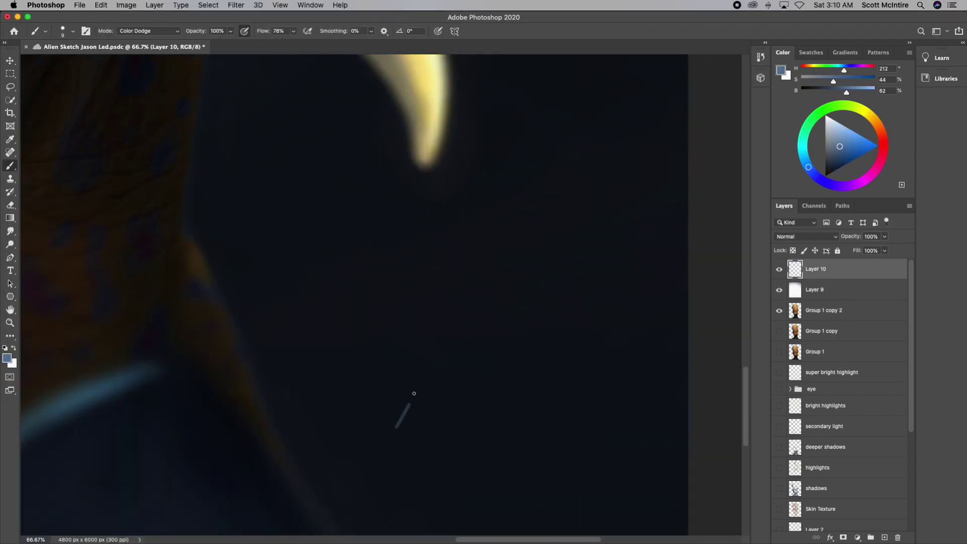
mouse_move(425, 370)
left_mouse_down()
mouse_move(519, 407)
mouse_move(529, 469)
left_mouse_up()
key("super+0")
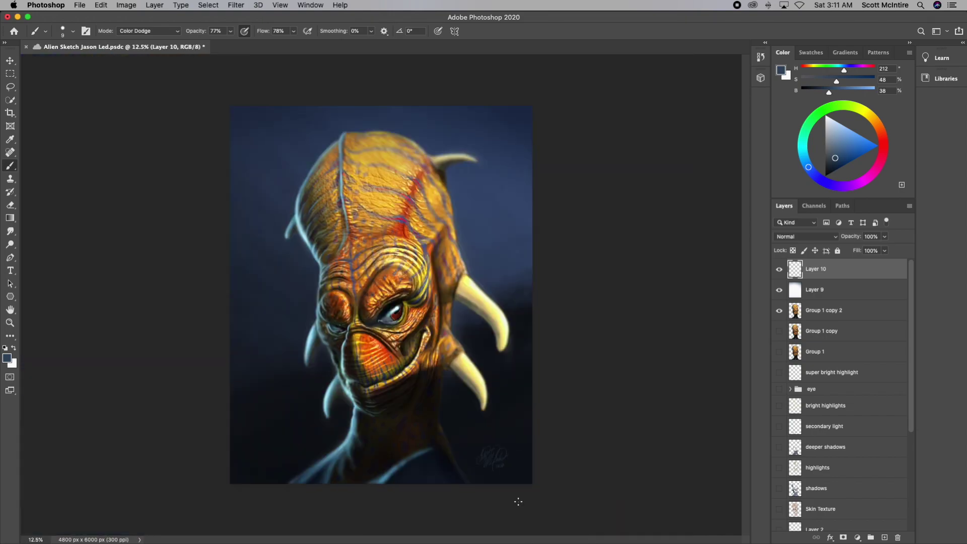